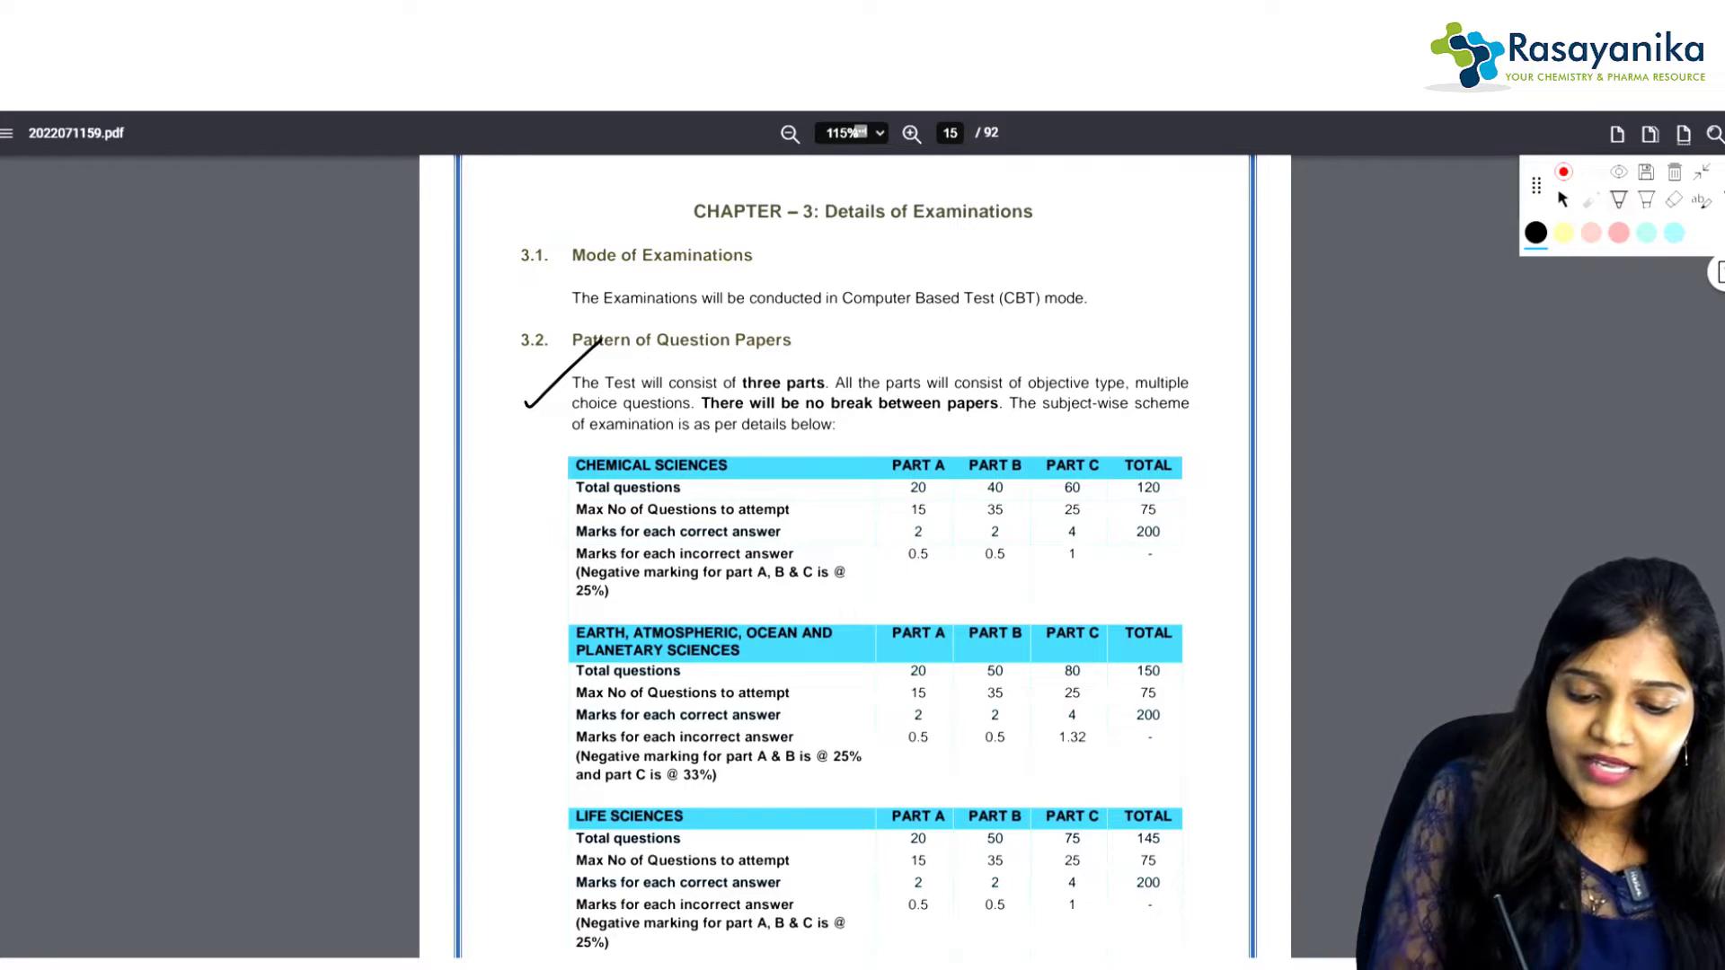
# Step: Circle the PART A, B and C headers and tick the Chemical and Earth Sciences tables
pyautogui.moveTo(907, 442)
pyautogui.mouseDown()
pyautogui.moveTo(950, 454)
pyautogui.moveTo(894, 452)
pyautogui.mouseUp()
pyautogui.moveTo(1016, 440)
pyautogui.mouseDown()
pyautogui.moveTo(963, 465)
pyautogui.moveTo(1006, 438)
pyautogui.moveTo(1103, 468)
pyautogui.mouseUp()
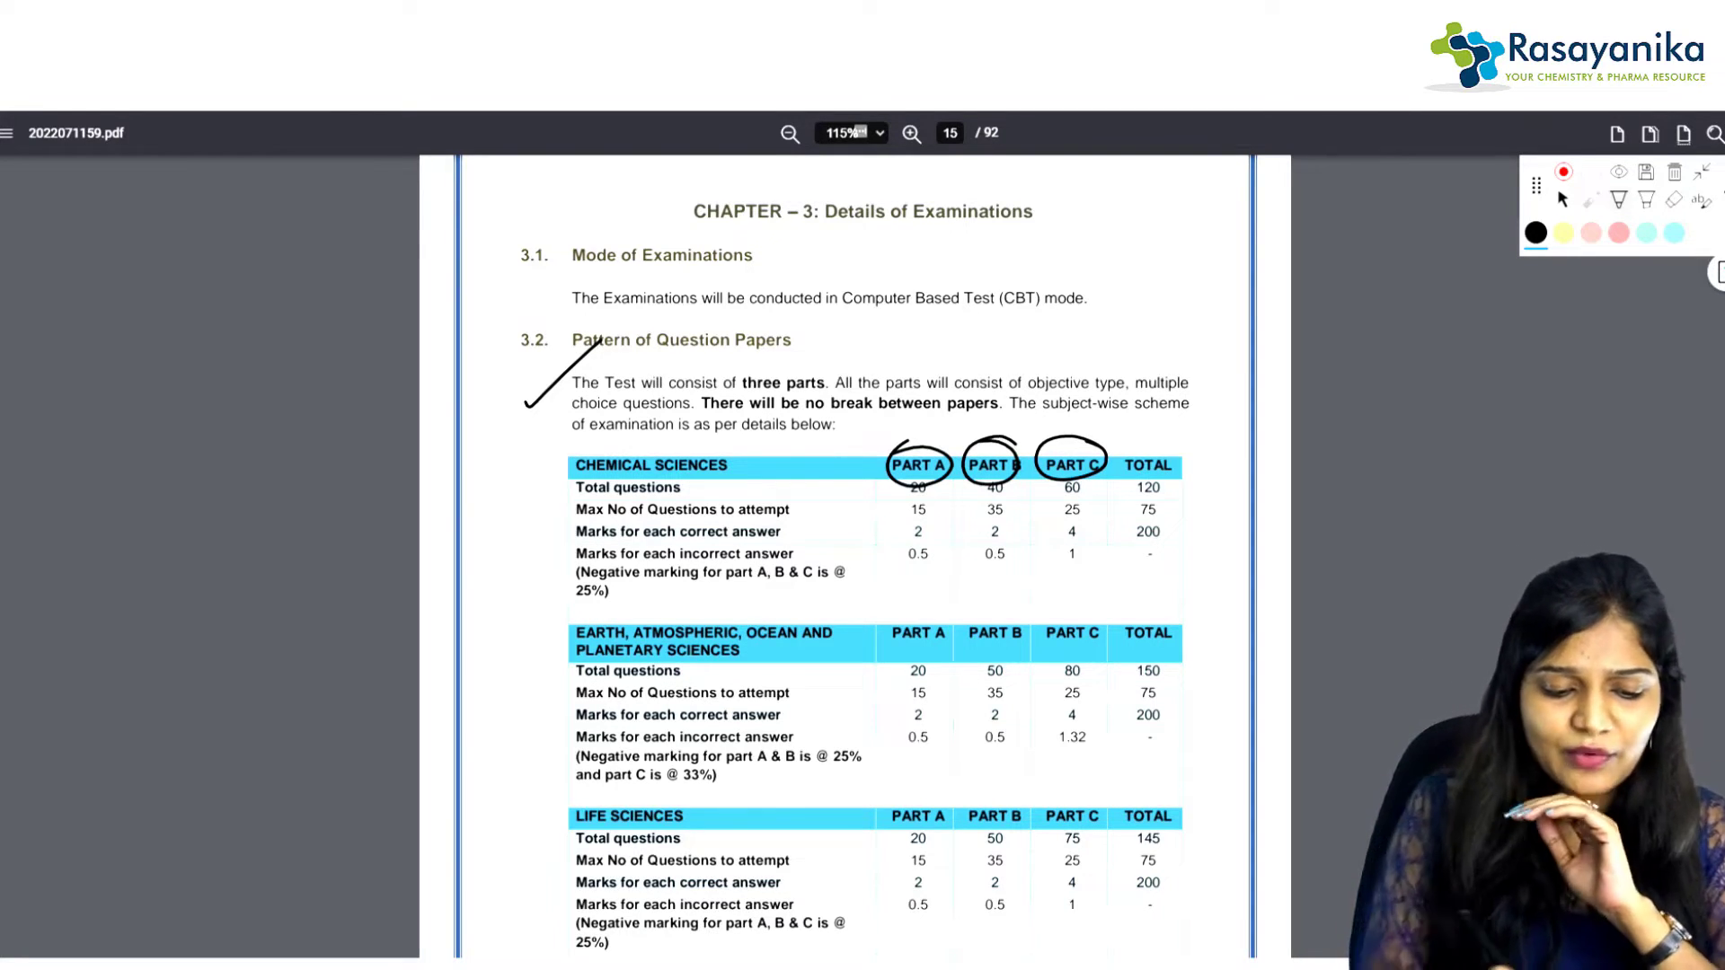
pyautogui.moveTo(509, 537); pyautogui.dragTo(614, 456)
pyautogui.moveTo(503, 733); pyautogui.dragTo(614, 632)
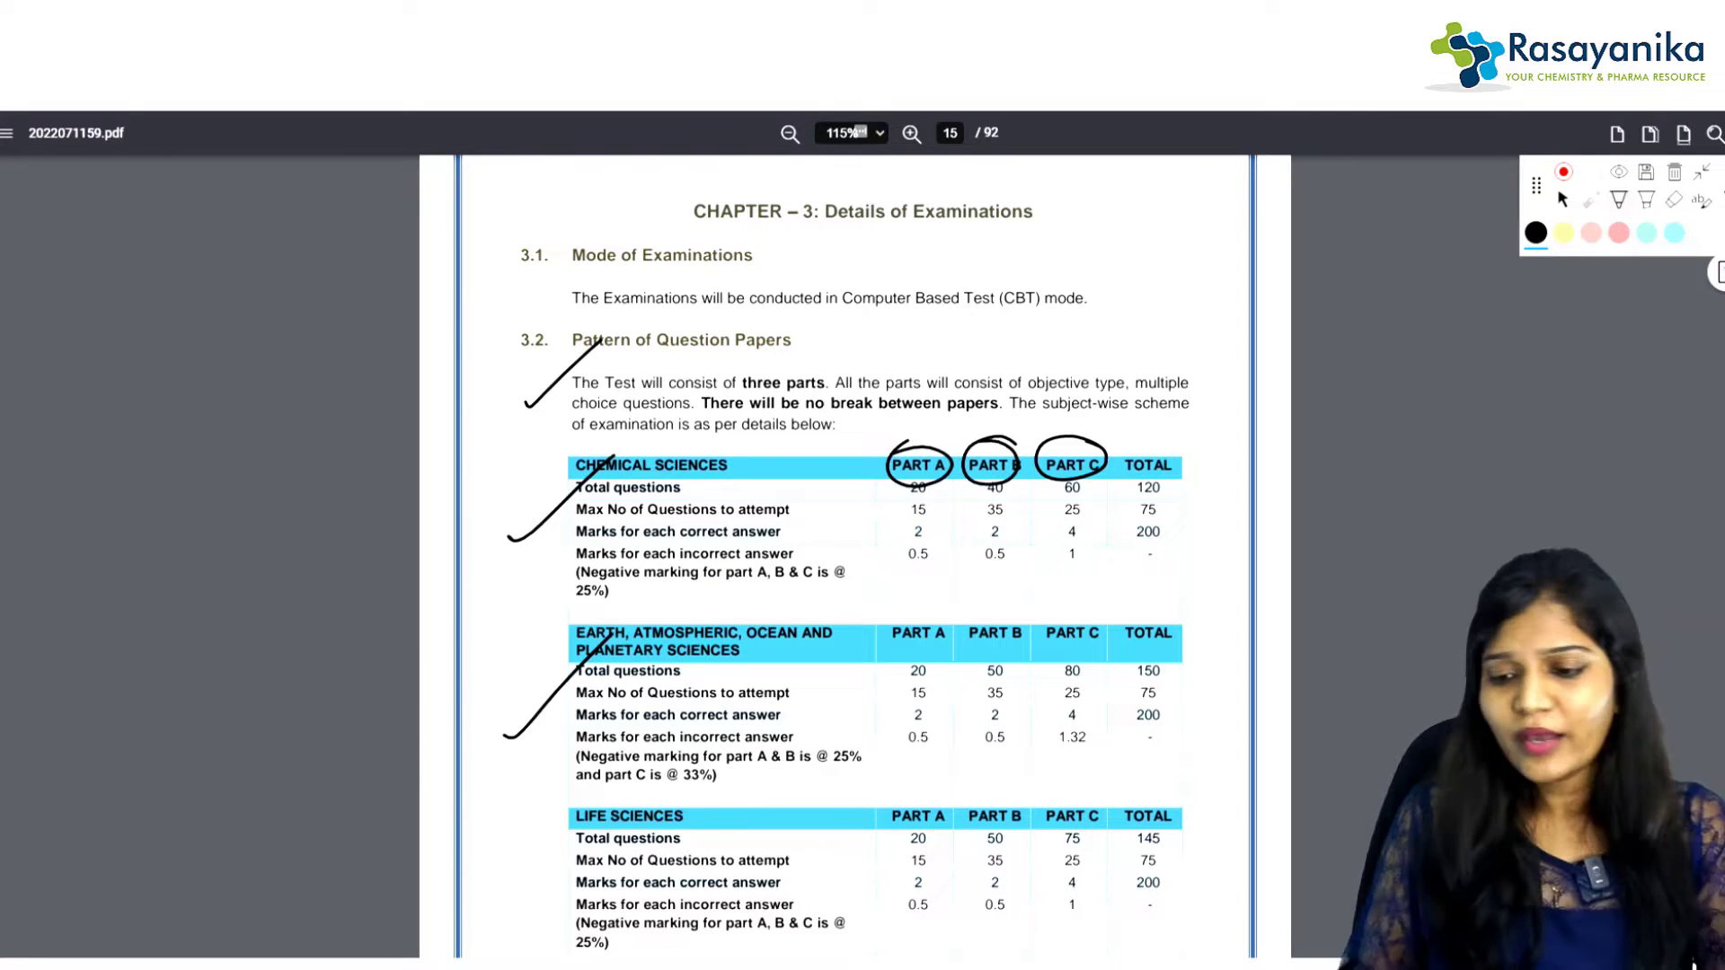
# Step: Scroll down to page 17, which lists subject codes 701–705, with the freehand pen ready
pyautogui.scroll(-5, 853, 539)
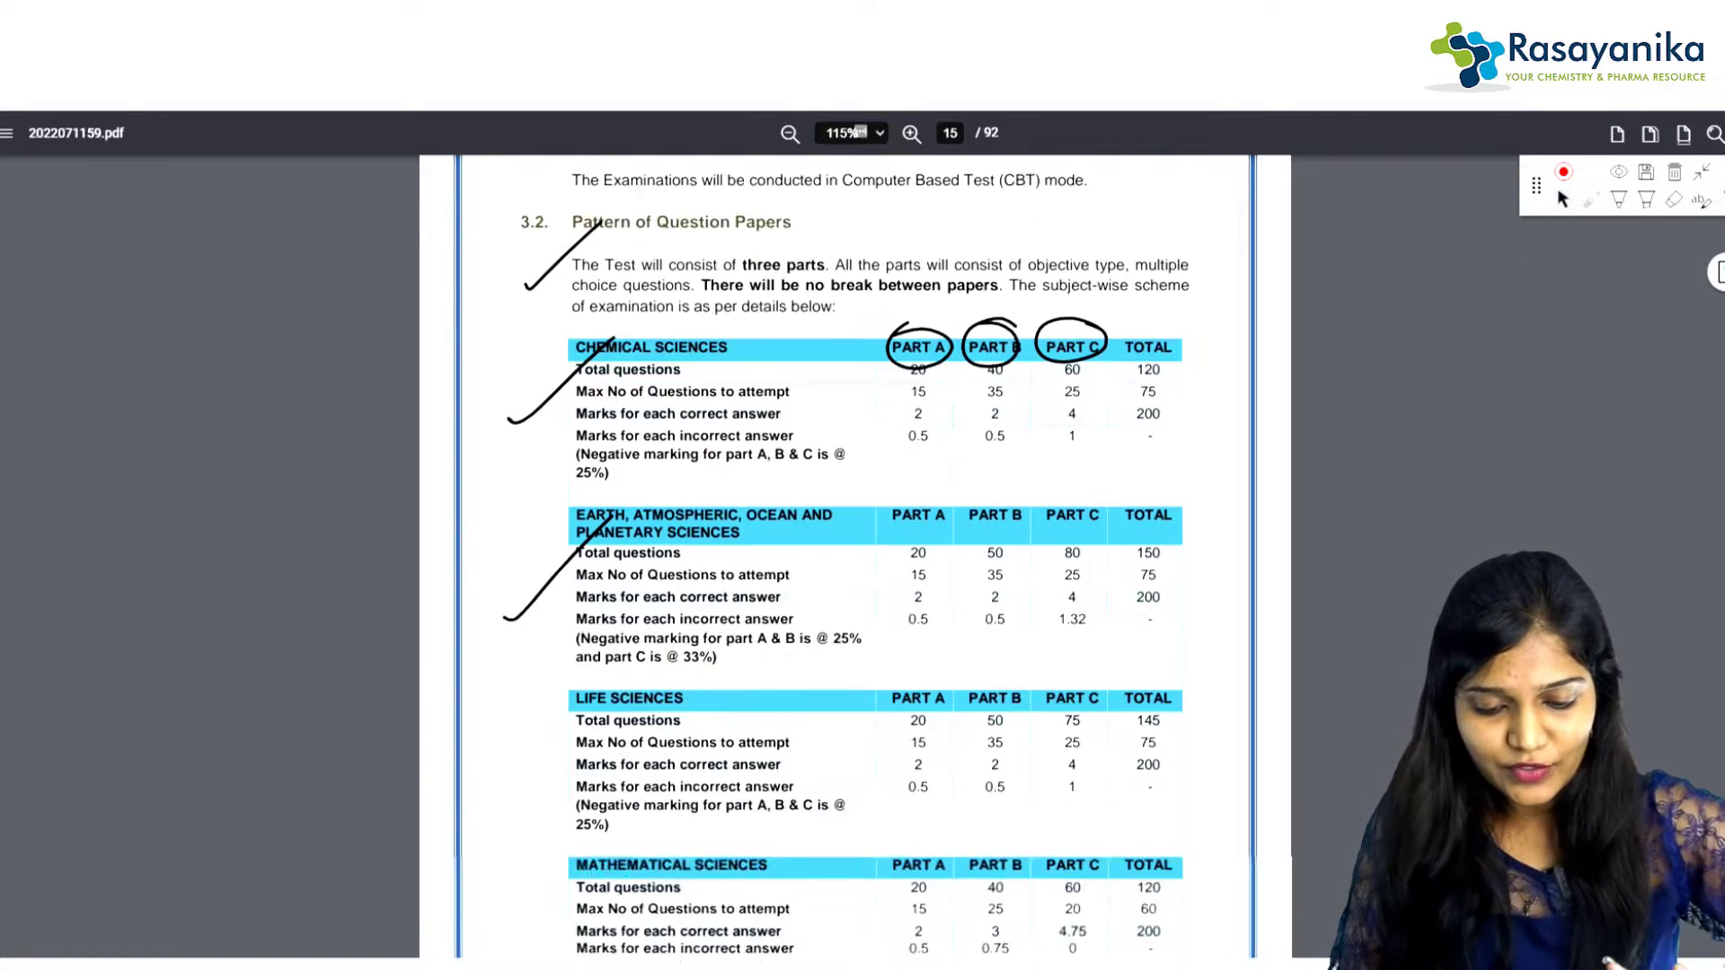
pyautogui.scroll(-8, 854, 557)
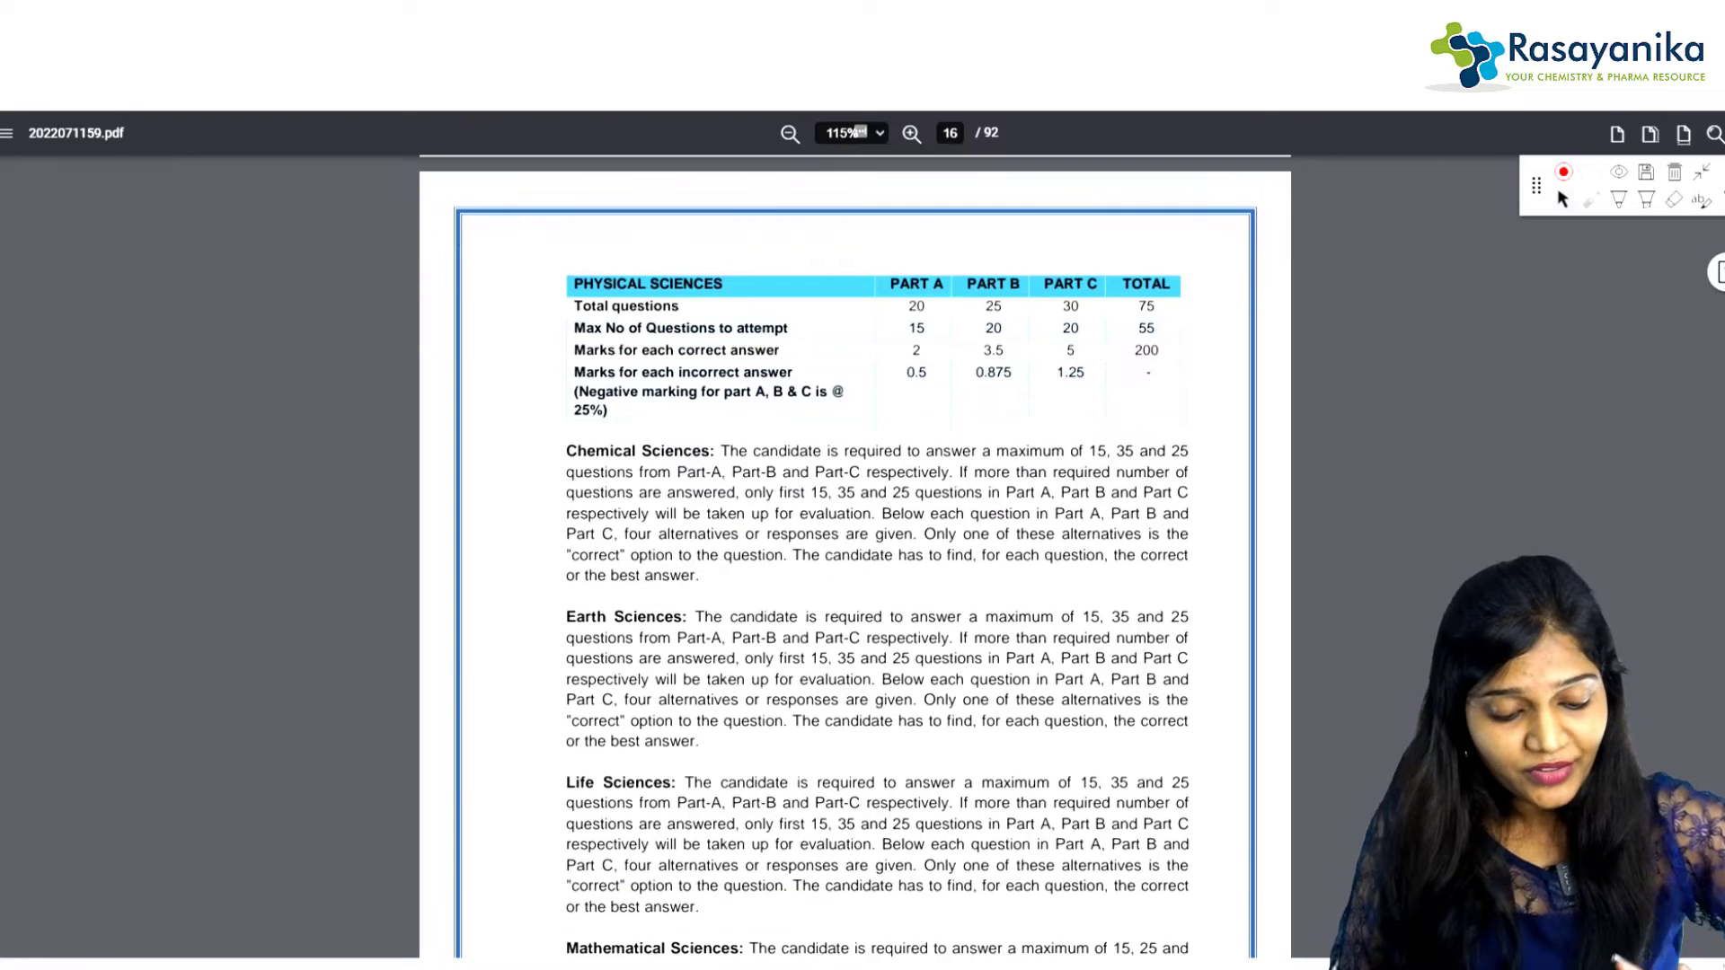
pyautogui.scroll(-10, 853, 557)
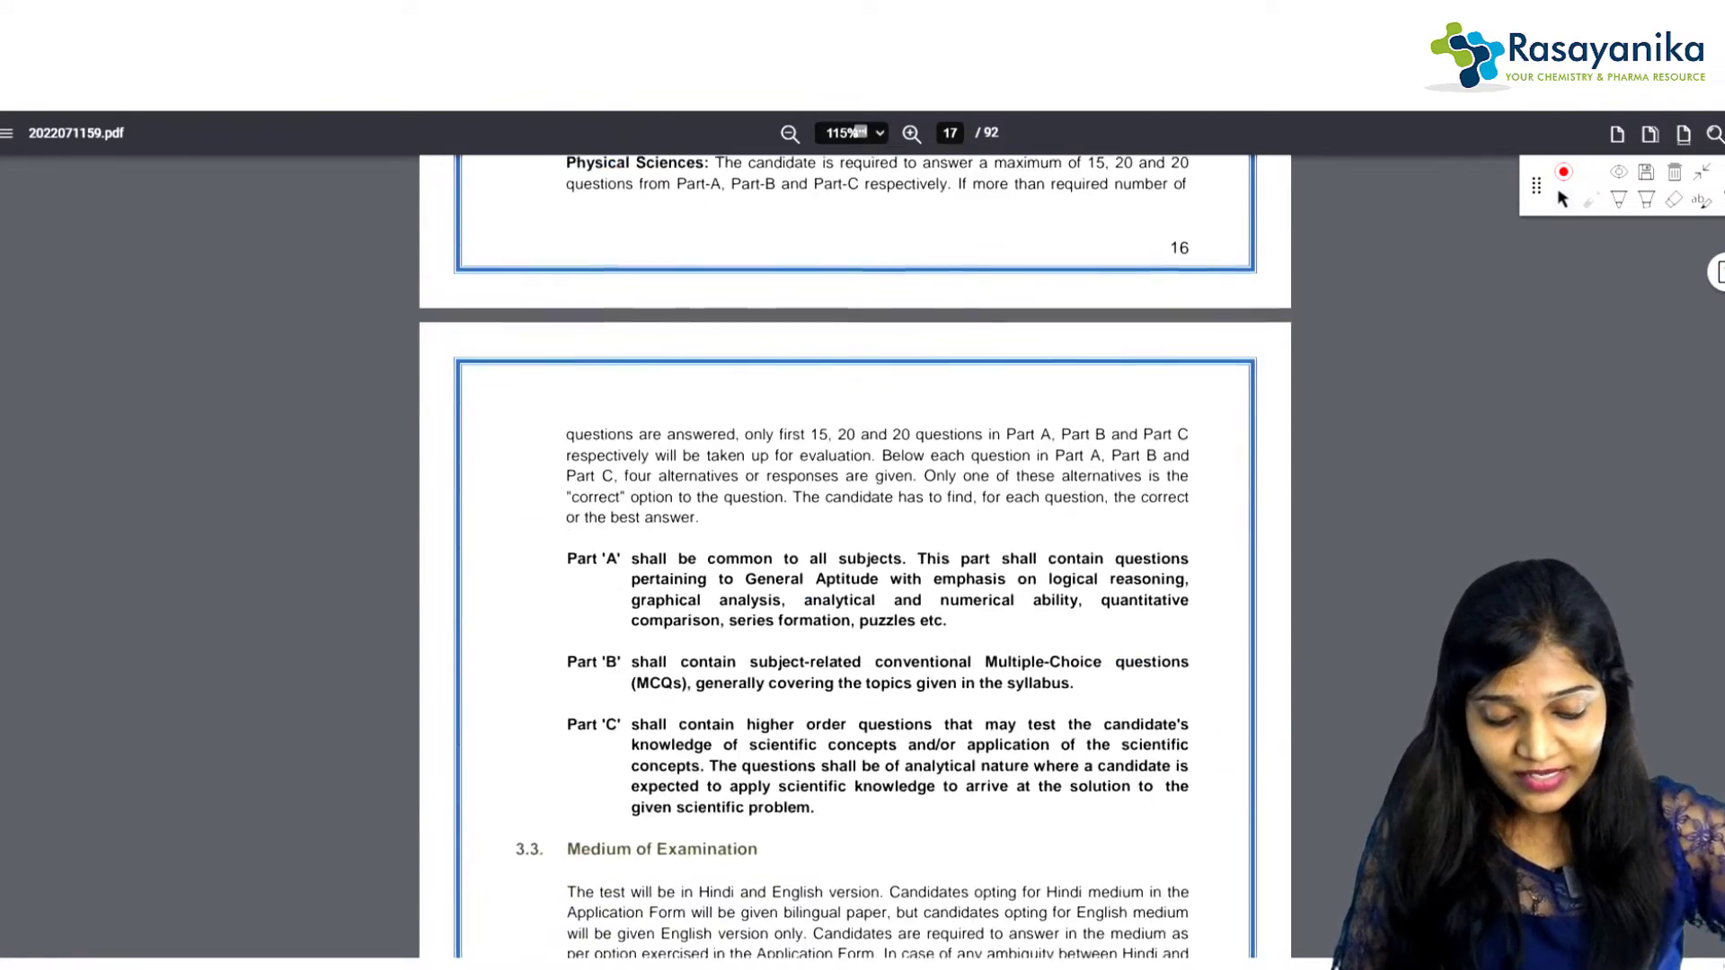
pyautogui.scroll(-3, 853, 557)
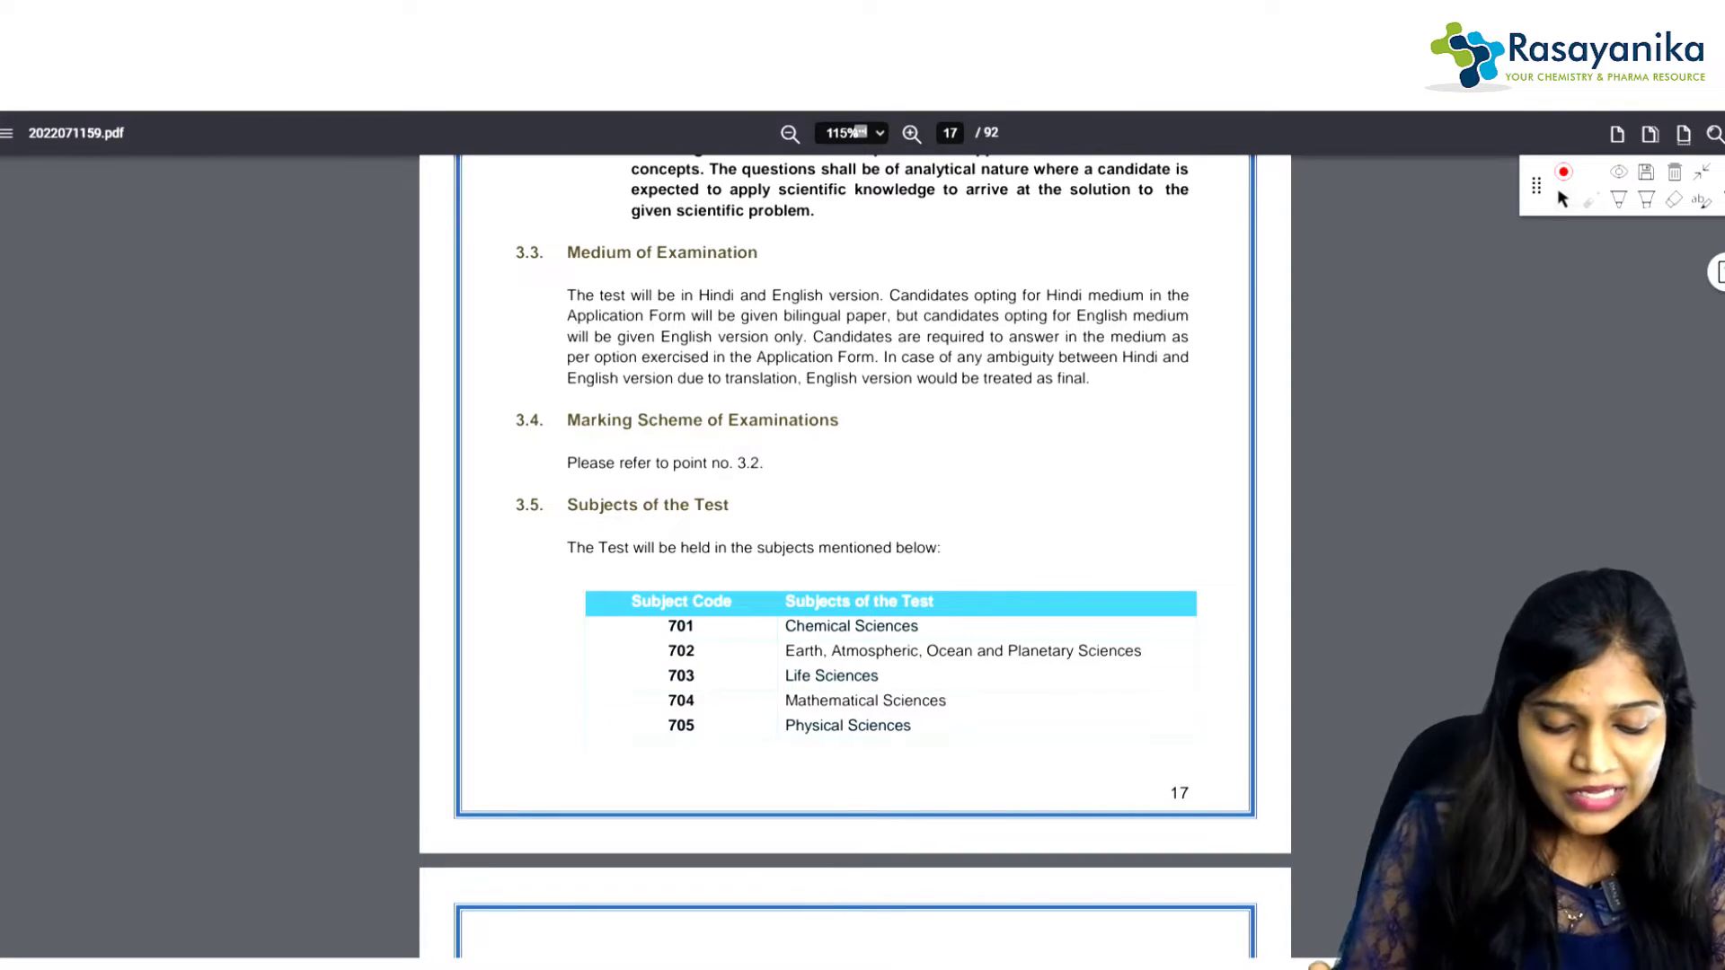
pyautogui.click(1618, 200)
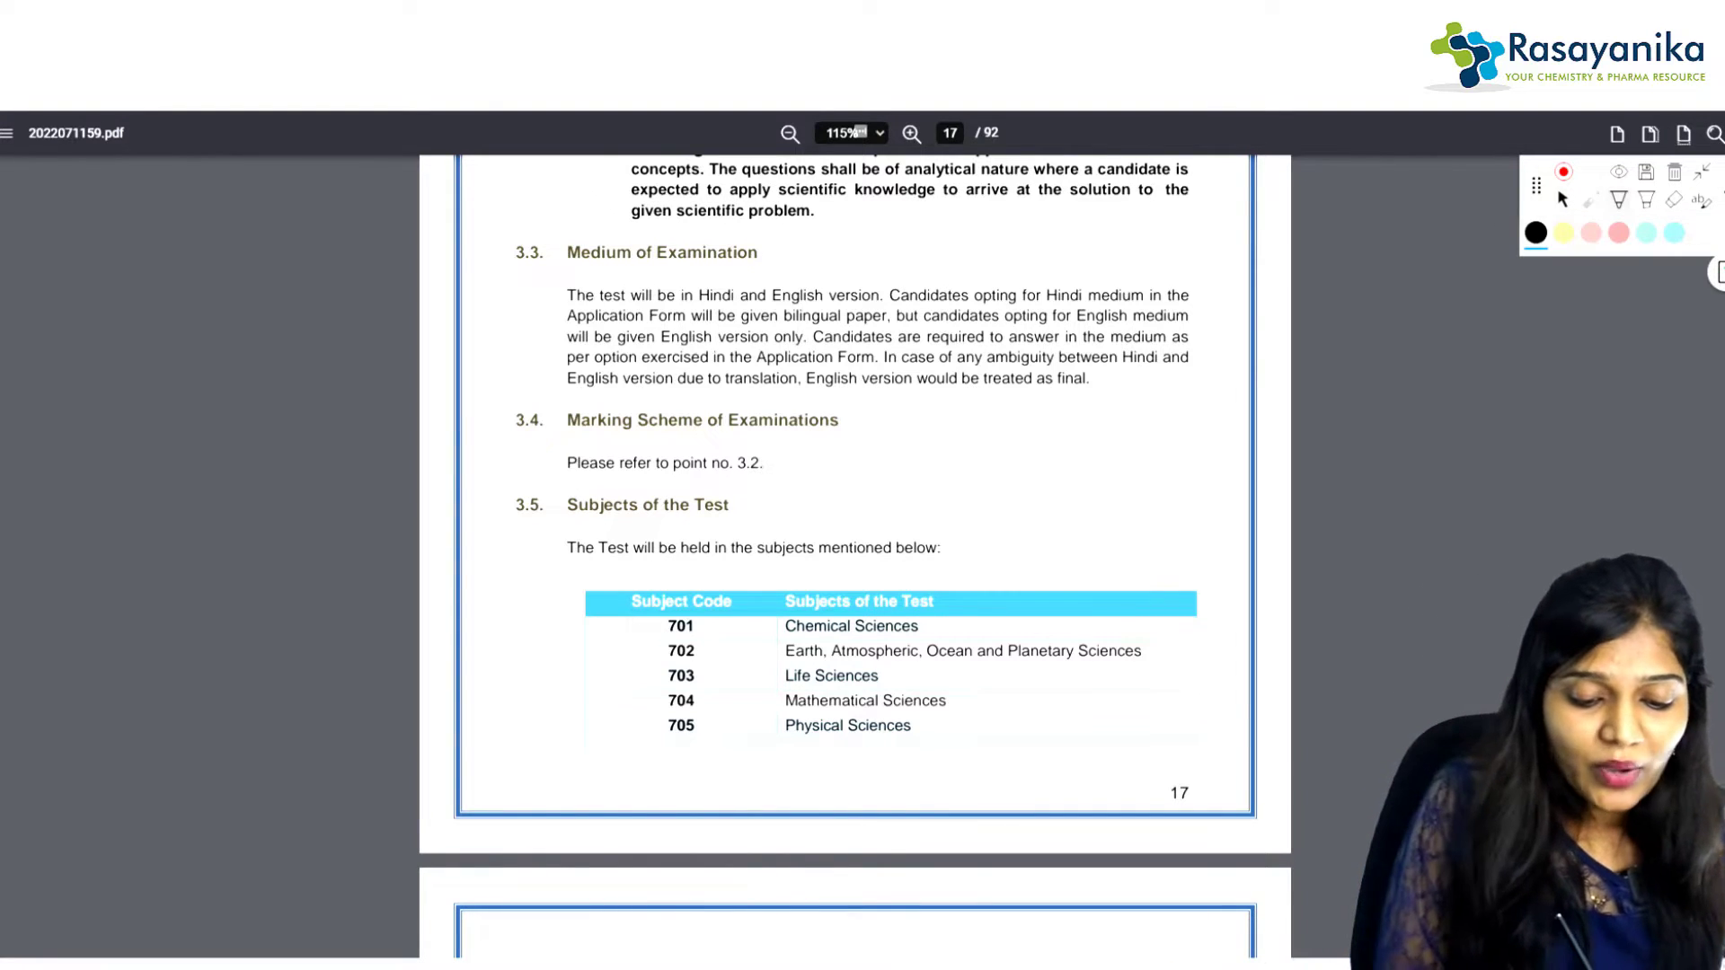
# Step: Mark the subject-code table, underlining Mathematical Sciences and ticking Life Sciences code 703
pyautogui.moveTo(632, 639); pyautogui.dragTo(725, 581)
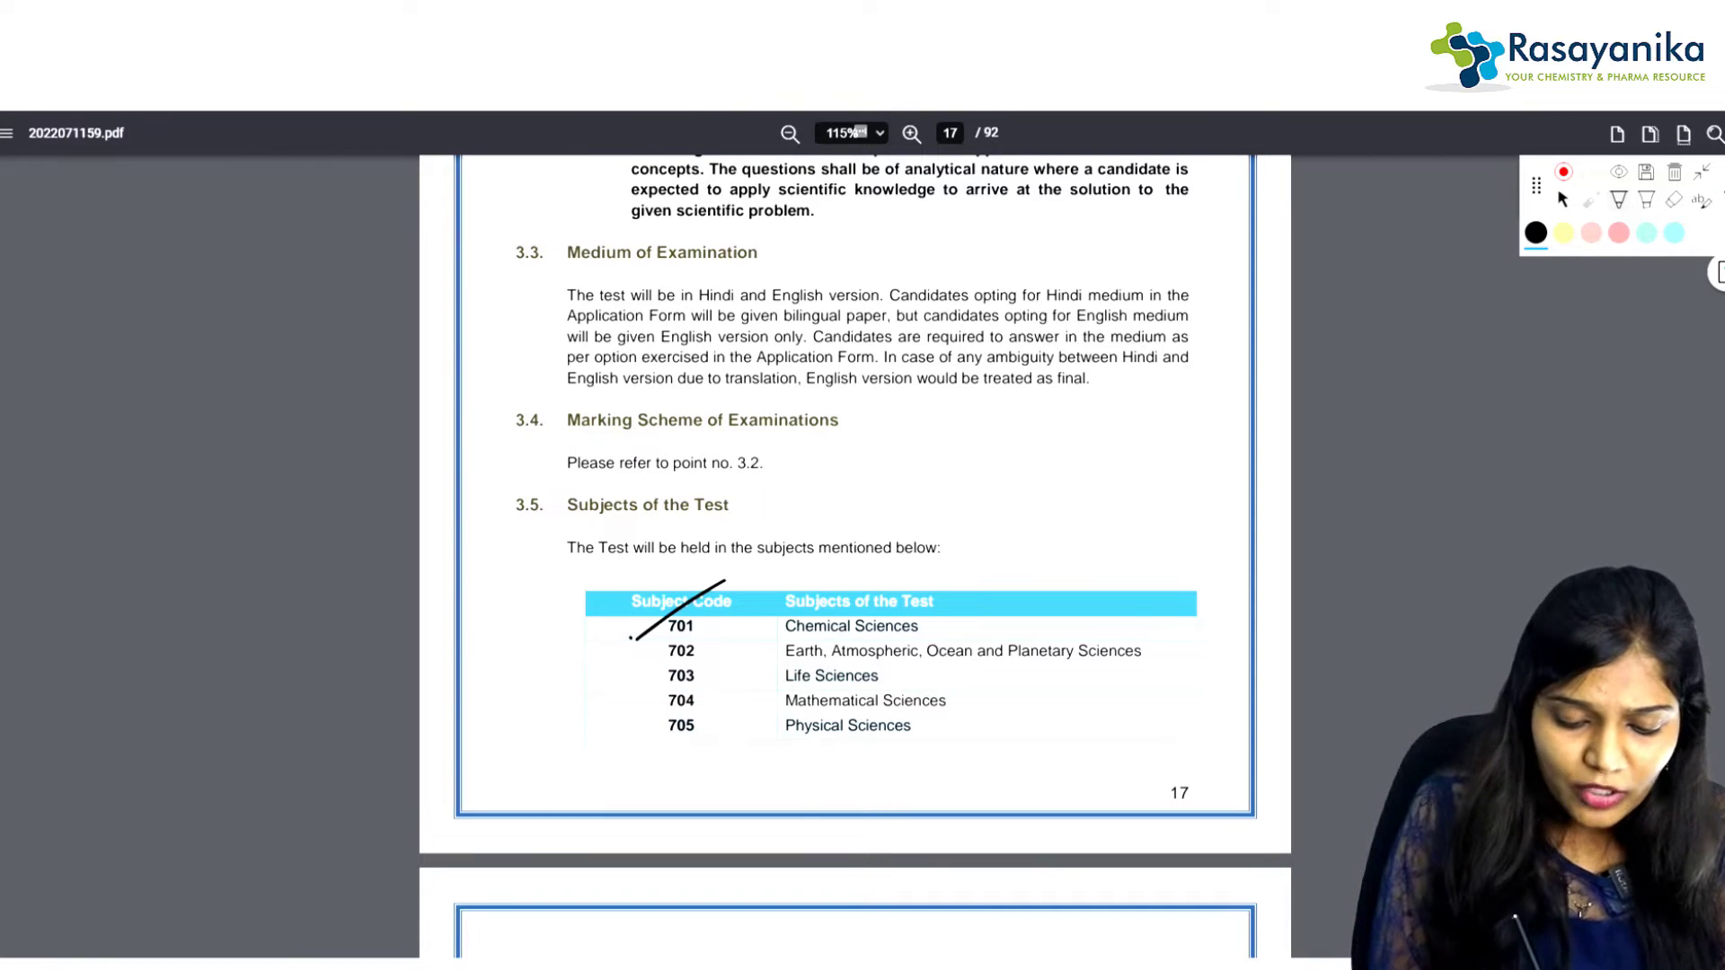
pyautogui.moveTo(787, 693); pyautogui.dragTo(886, 697)
pyautogui.moveTo(613, 691); pyautogui.dragTo(673, 669)
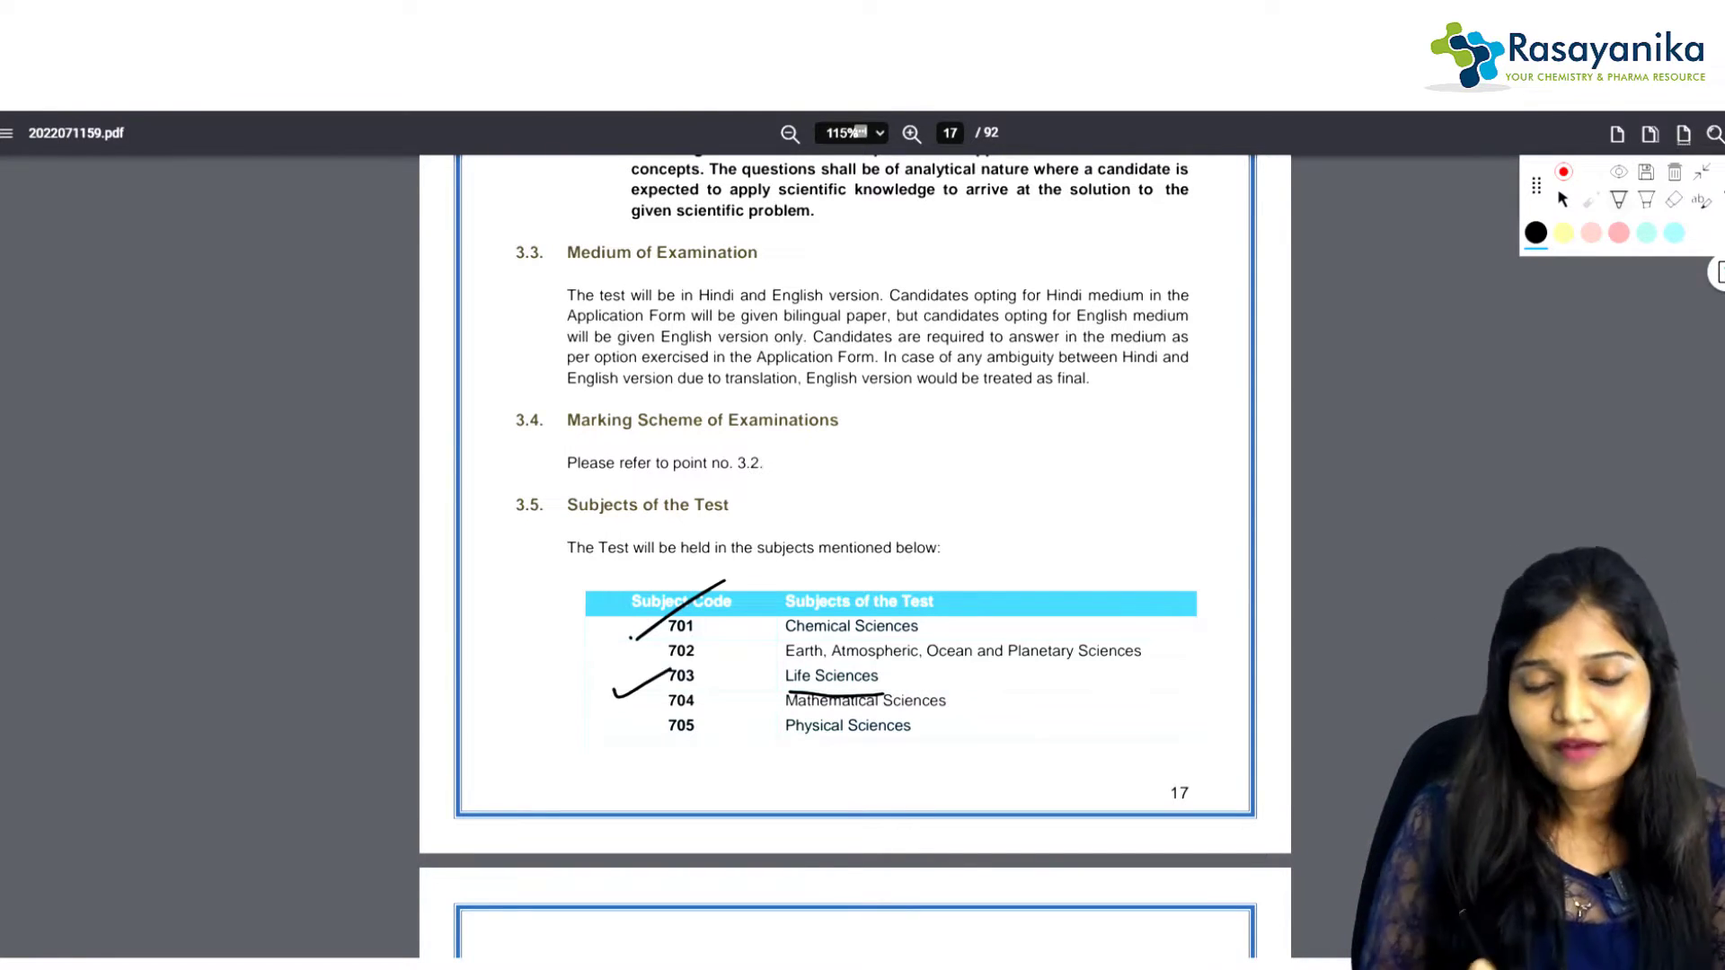
# Step: Handwrite 703 beside section 3.4, circle it and label it LS
pyautogui.moveTo(956, 444)
pyautogui.mouseDown()
pyautogui.moveTo(996, 500)
pyautogui.moveTo(1007, 462)
pyautogui.moveTo(1035, 452)
pyautogui.mouseUp()
pyautogui.moveTo(1069, 418); pyautogui.dragTo(1081, 468)
pyautogui.moveTo(1016, 388)
pyautogui.mouseDown()
pyautogui.moveTo(953, 409)
pyautogui.moveTo(1141, 368)
pyautogui.moveTo(1213, 406)
pyautogui.mouseUp()
pyautogui.moveTo(1236, 348); pyautogui.dragTo(1215, 394)
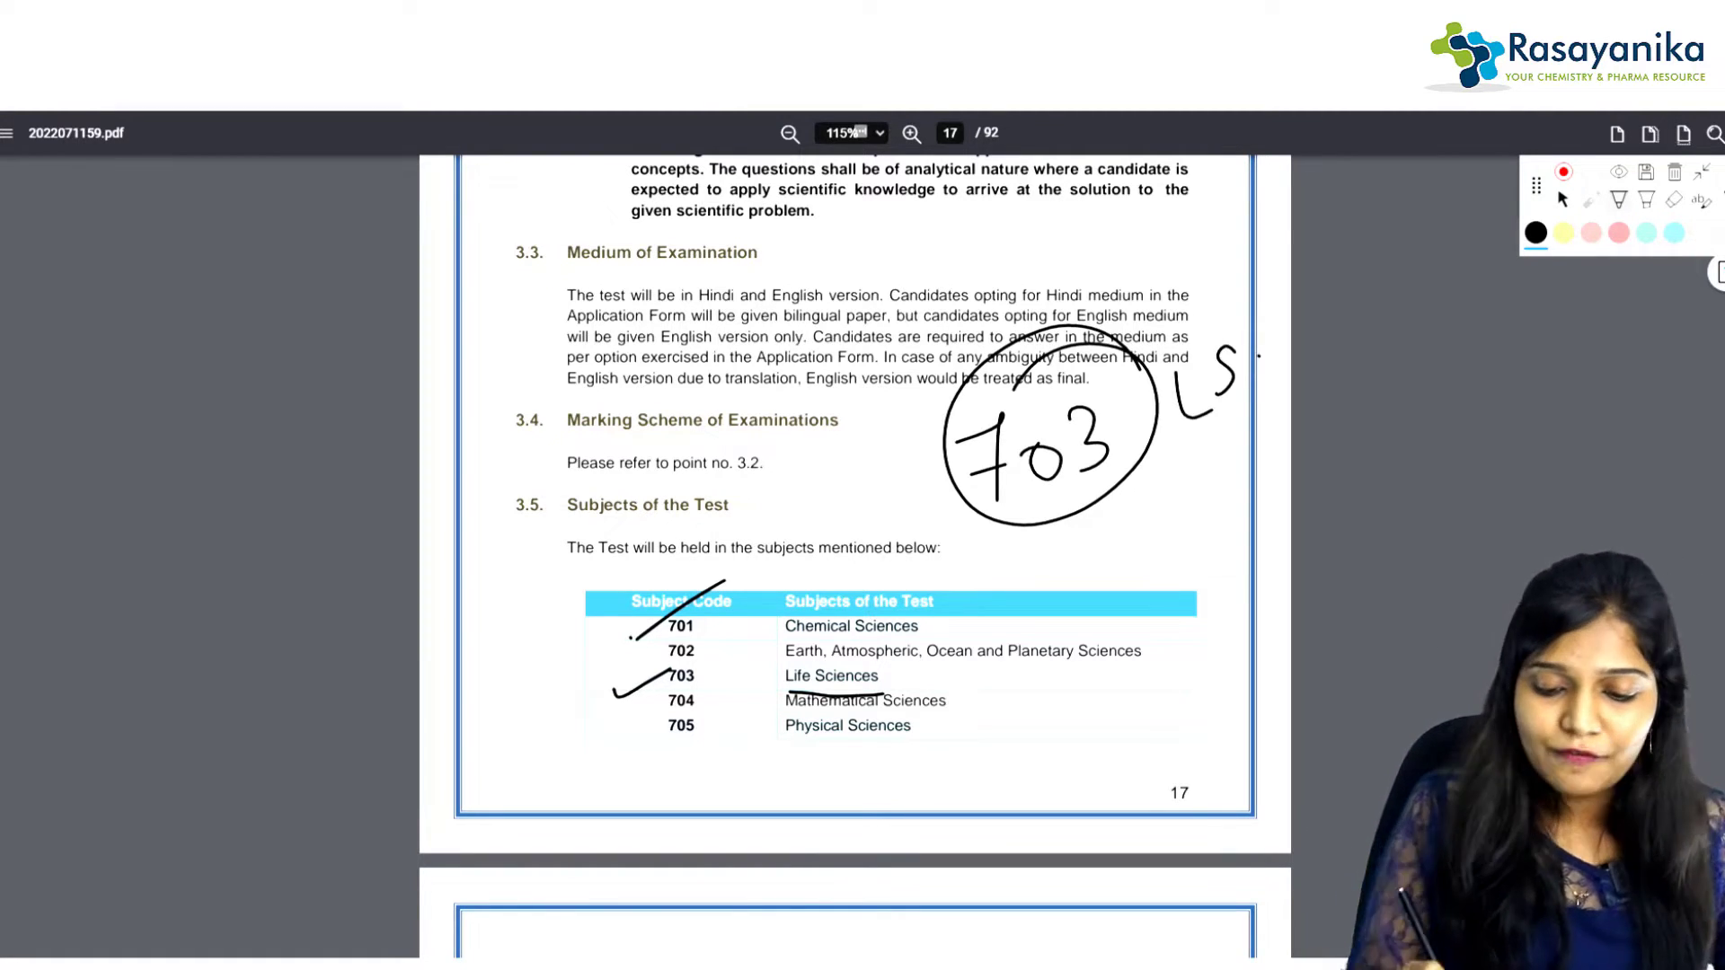
# Step: Handwrite 701 below it, circle it and label it CS
pyautogui.moveTo(1041, 541)
pyautogui.mouseDown()
pyautogui.moveTo(1057, 535)
pyautogui.moveTo(1078, 569)
pyautogui.mouseUp()
pyautogui.moveTo(1058, 560)
pyautogui.mouseDown()
pyautogui.moveTo(1106, 526)
pyautogui.moveTo(1145, 540)
pyautogui.mouseUp()
pyautogui.moveTo(1038, 537)
pyautogui.mouseDown()
pyautogui.moveTo(1167, 463)
pyautogui.moveTo(1039, 540)
pyautogui.mouseUp()
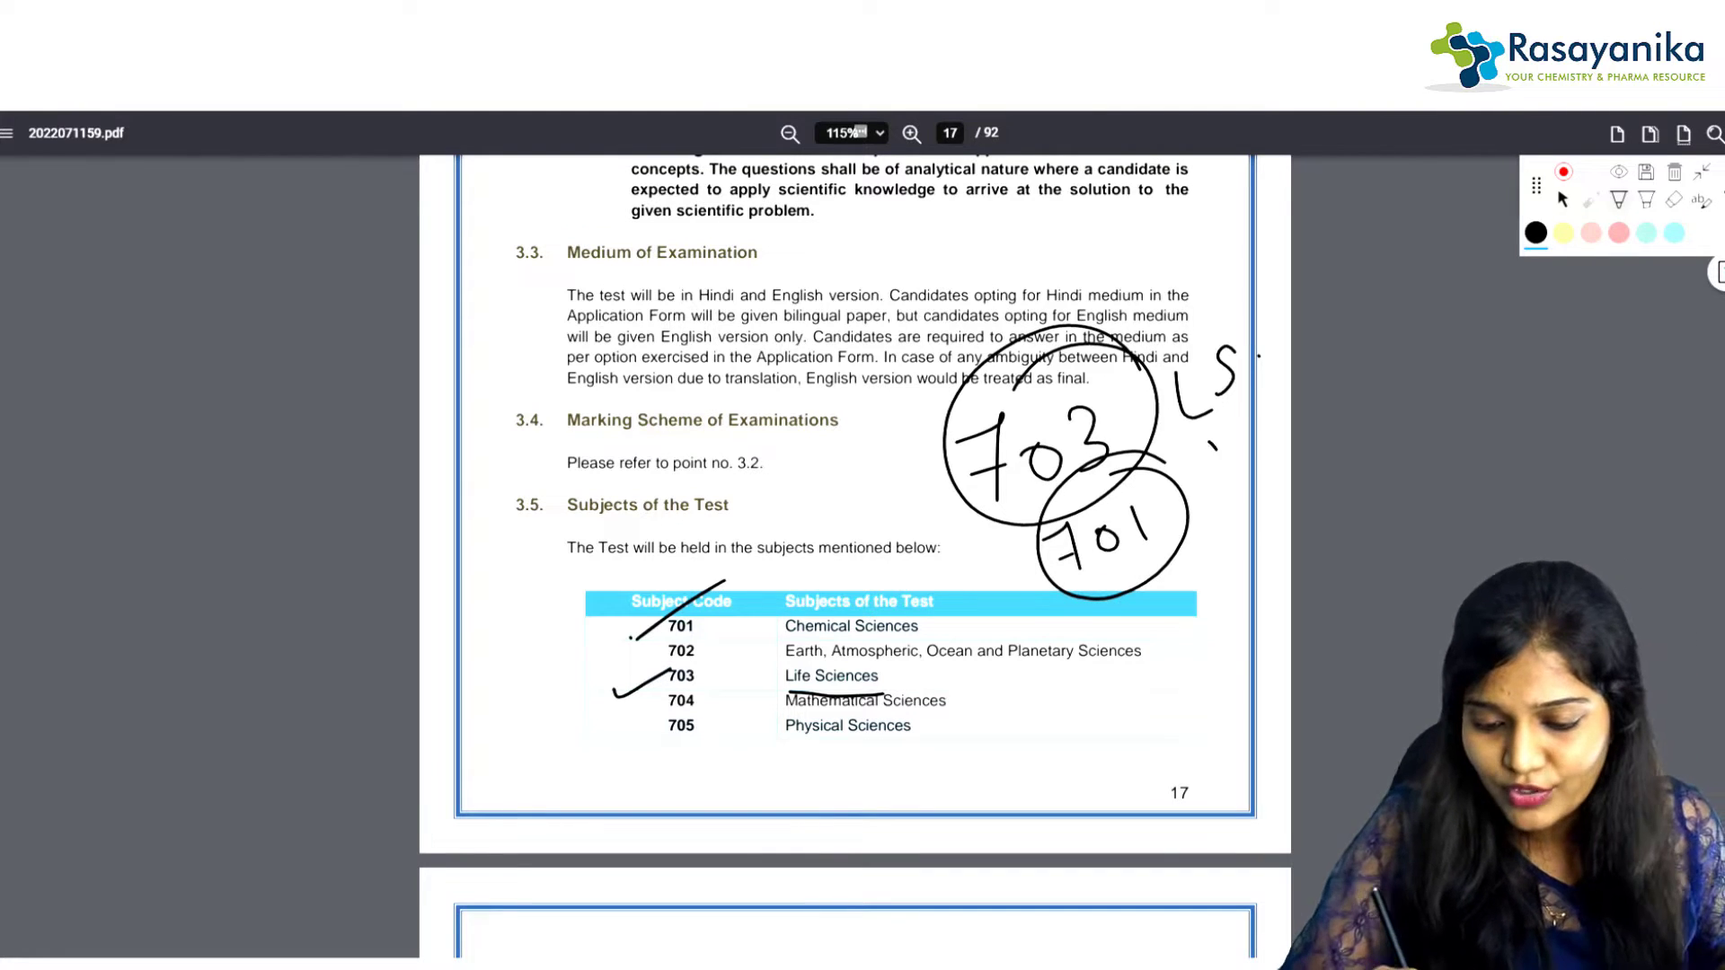
pyautogui.moveTo(1220, 442)
pyautogui.mouseDown()
pyautogui.moveTo(1208, 477)
pyautogui.moveTo(1229, 476)
pyautogui.mouseUp()
pyautogui.click(1273, 386)
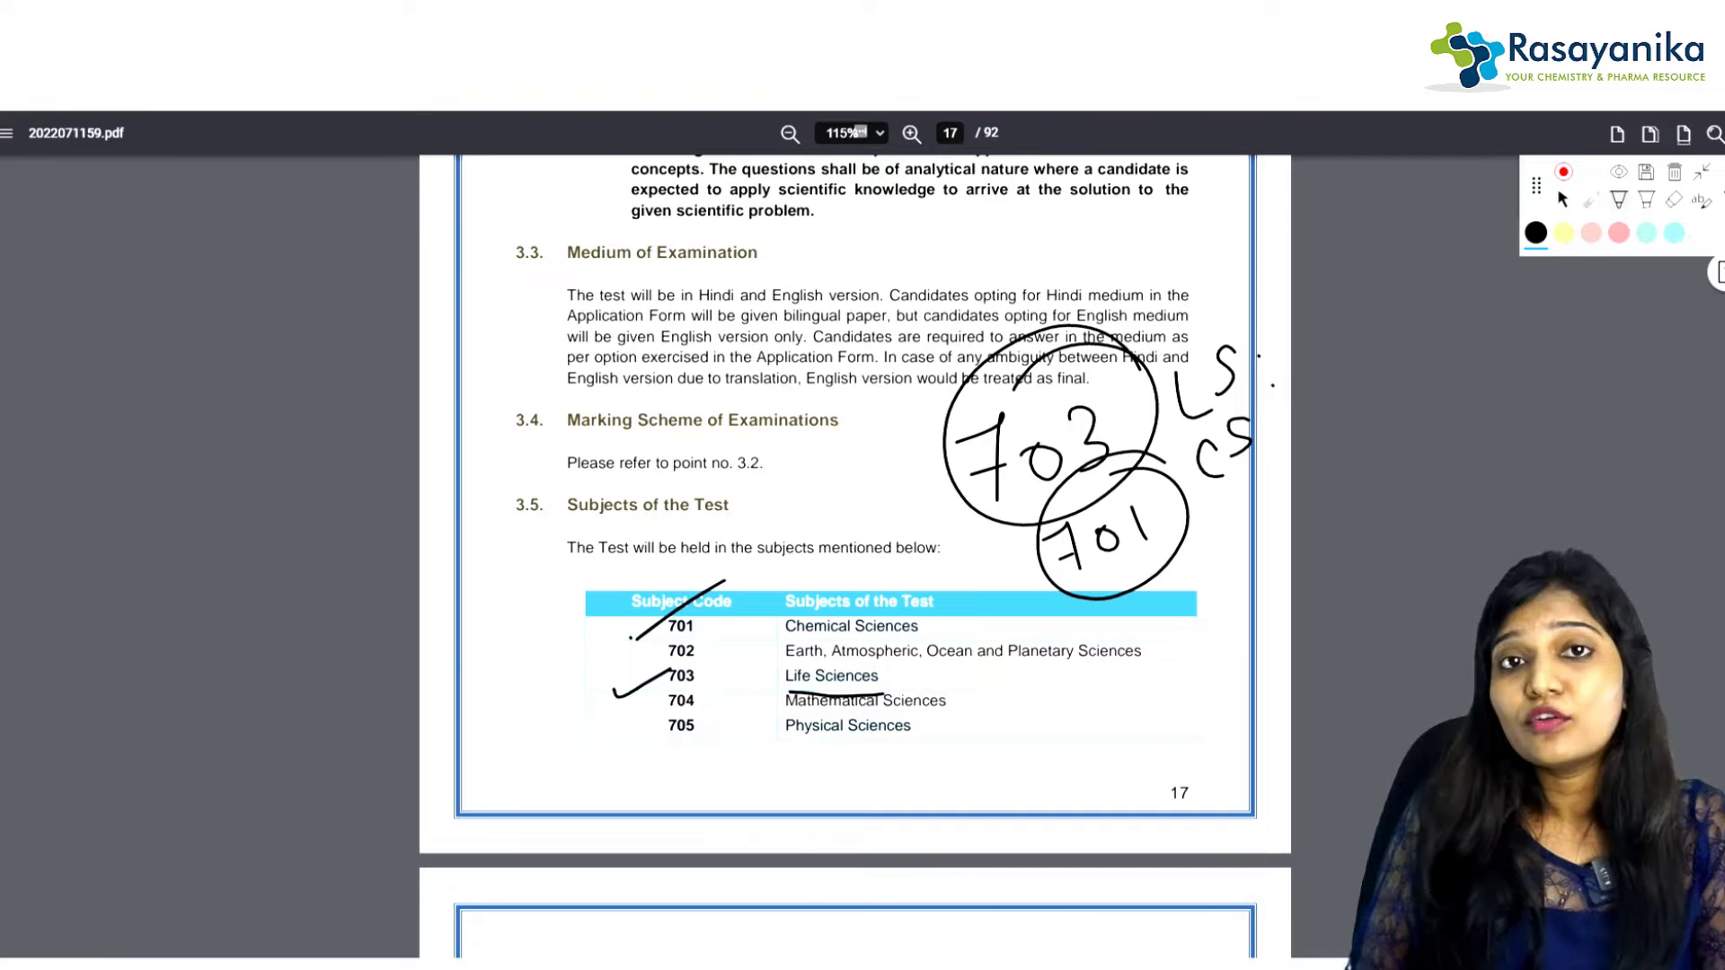
# Step: Circle codes 704 and 705 in the table and briefly try the highlighter
pyautogui.moveTo(710, 717)
pyautogui.mouseDown()
pyautogui.moveTo(663, 726)
pyautogui.moveTo(706, 716)
pyautogui.moveTo(681, 683)
pyautogui.moveTo(717, 710)
pyautogui.mouseUp()
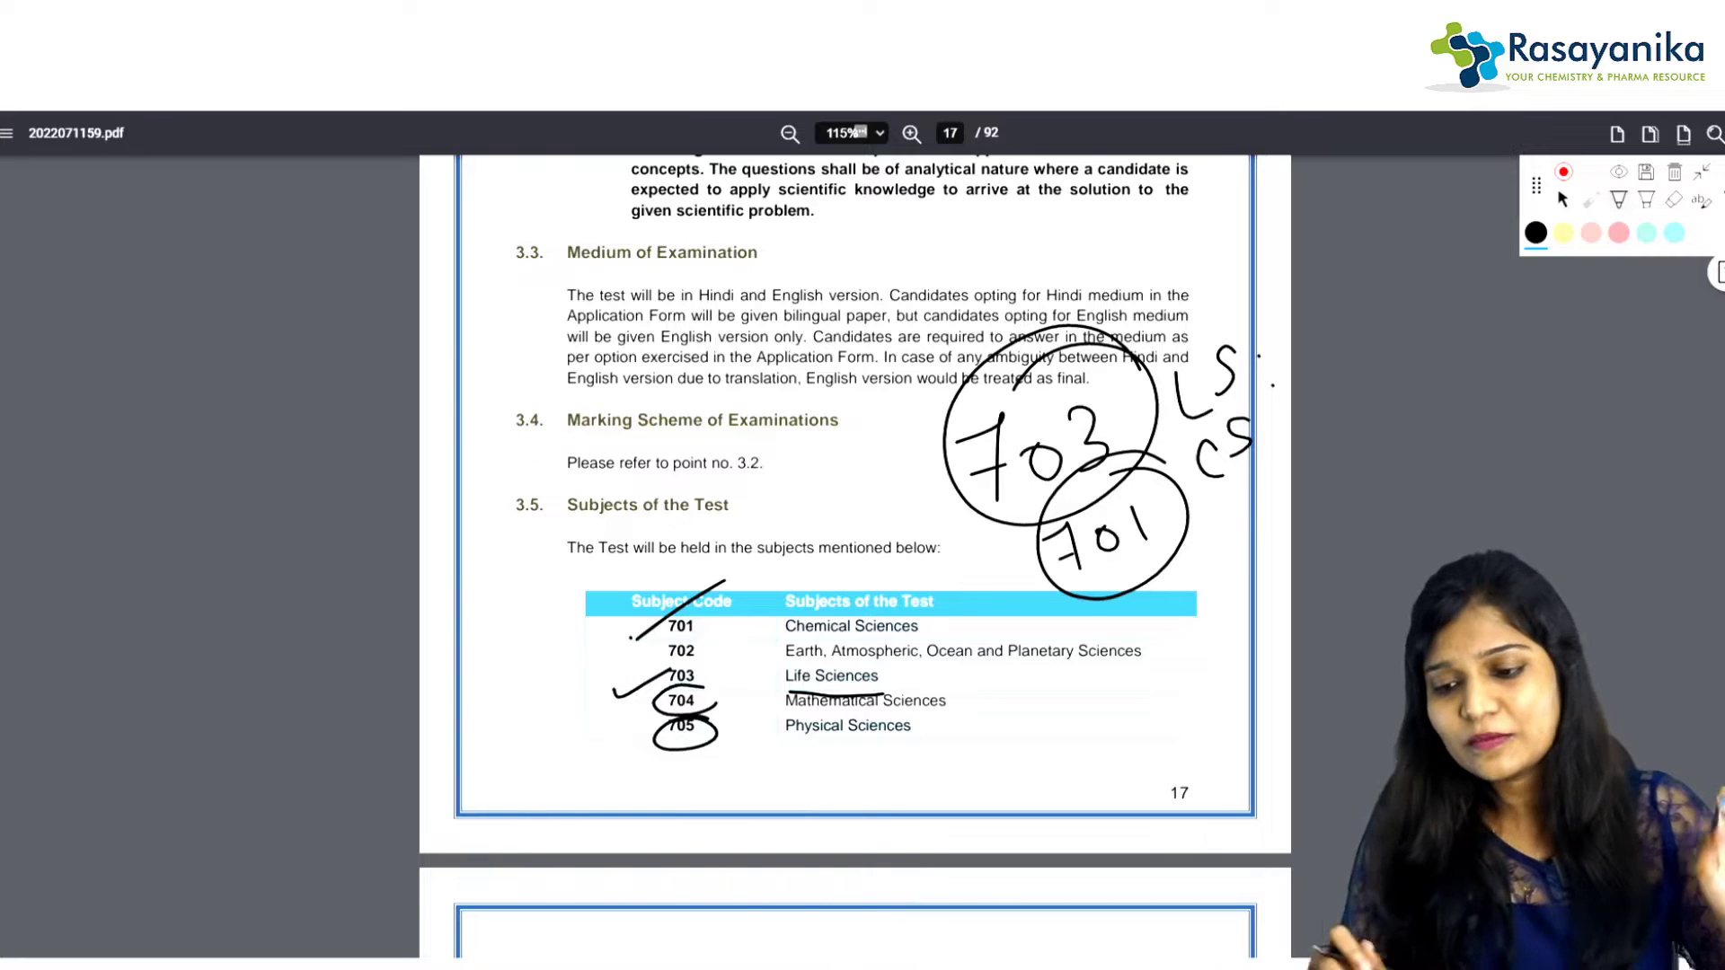
pyautogui.click(1647, 200)
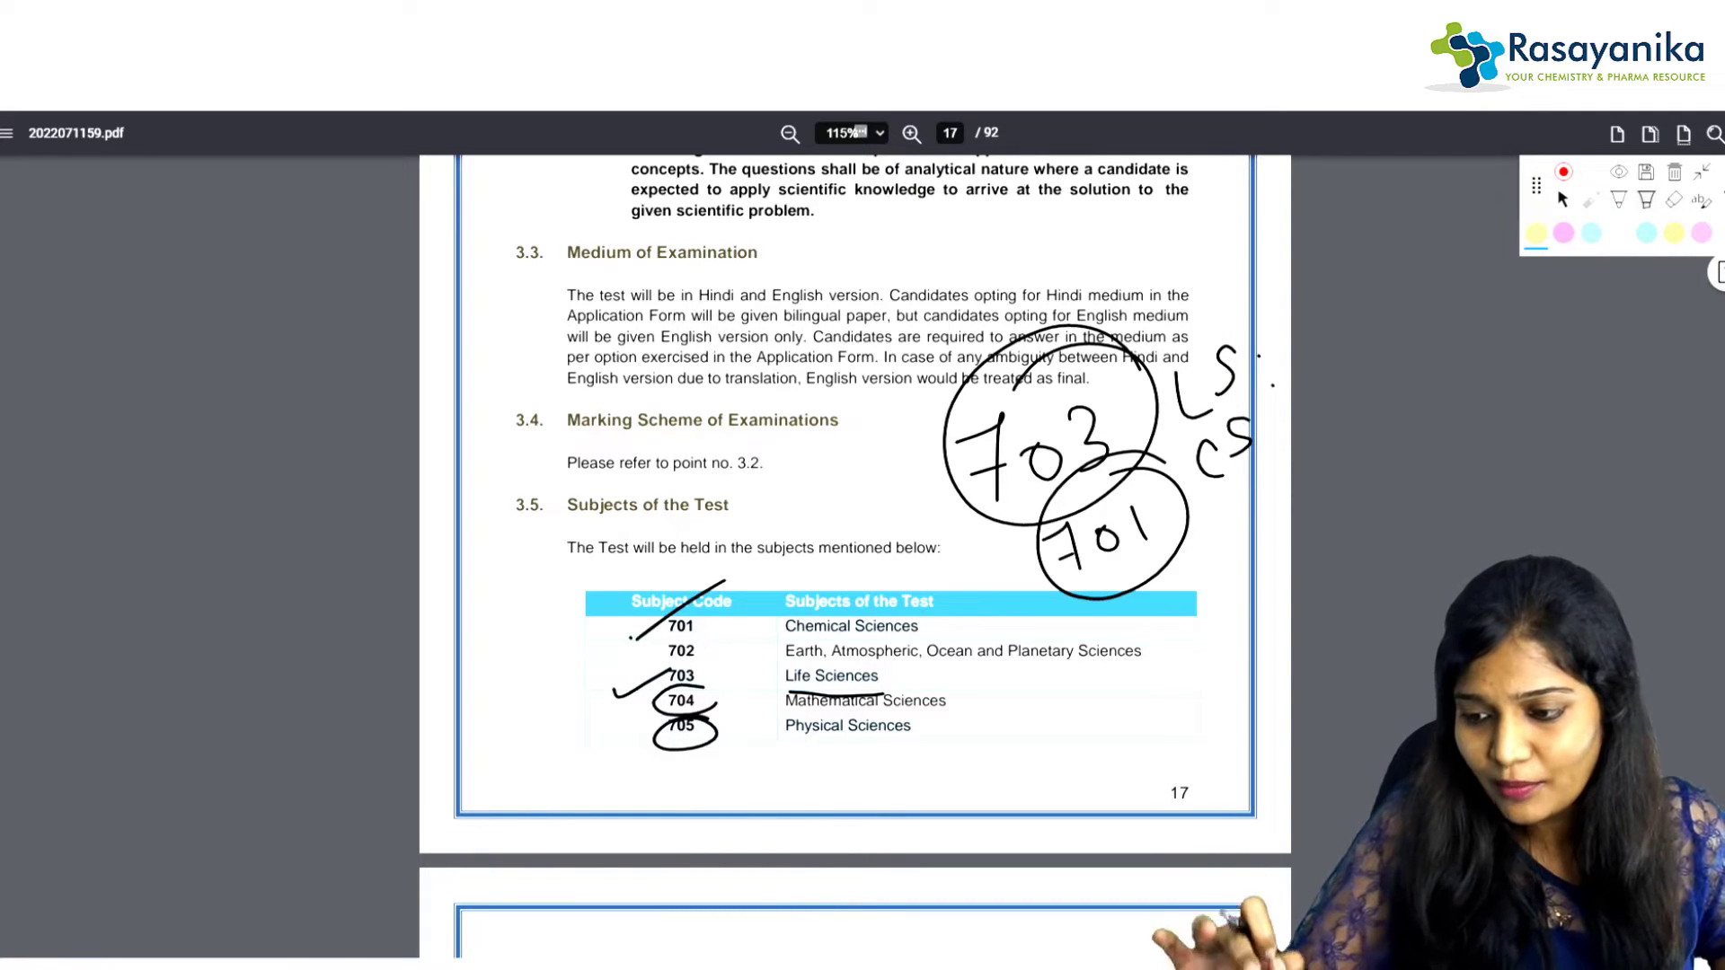
pyautogui.click(1537, 233)
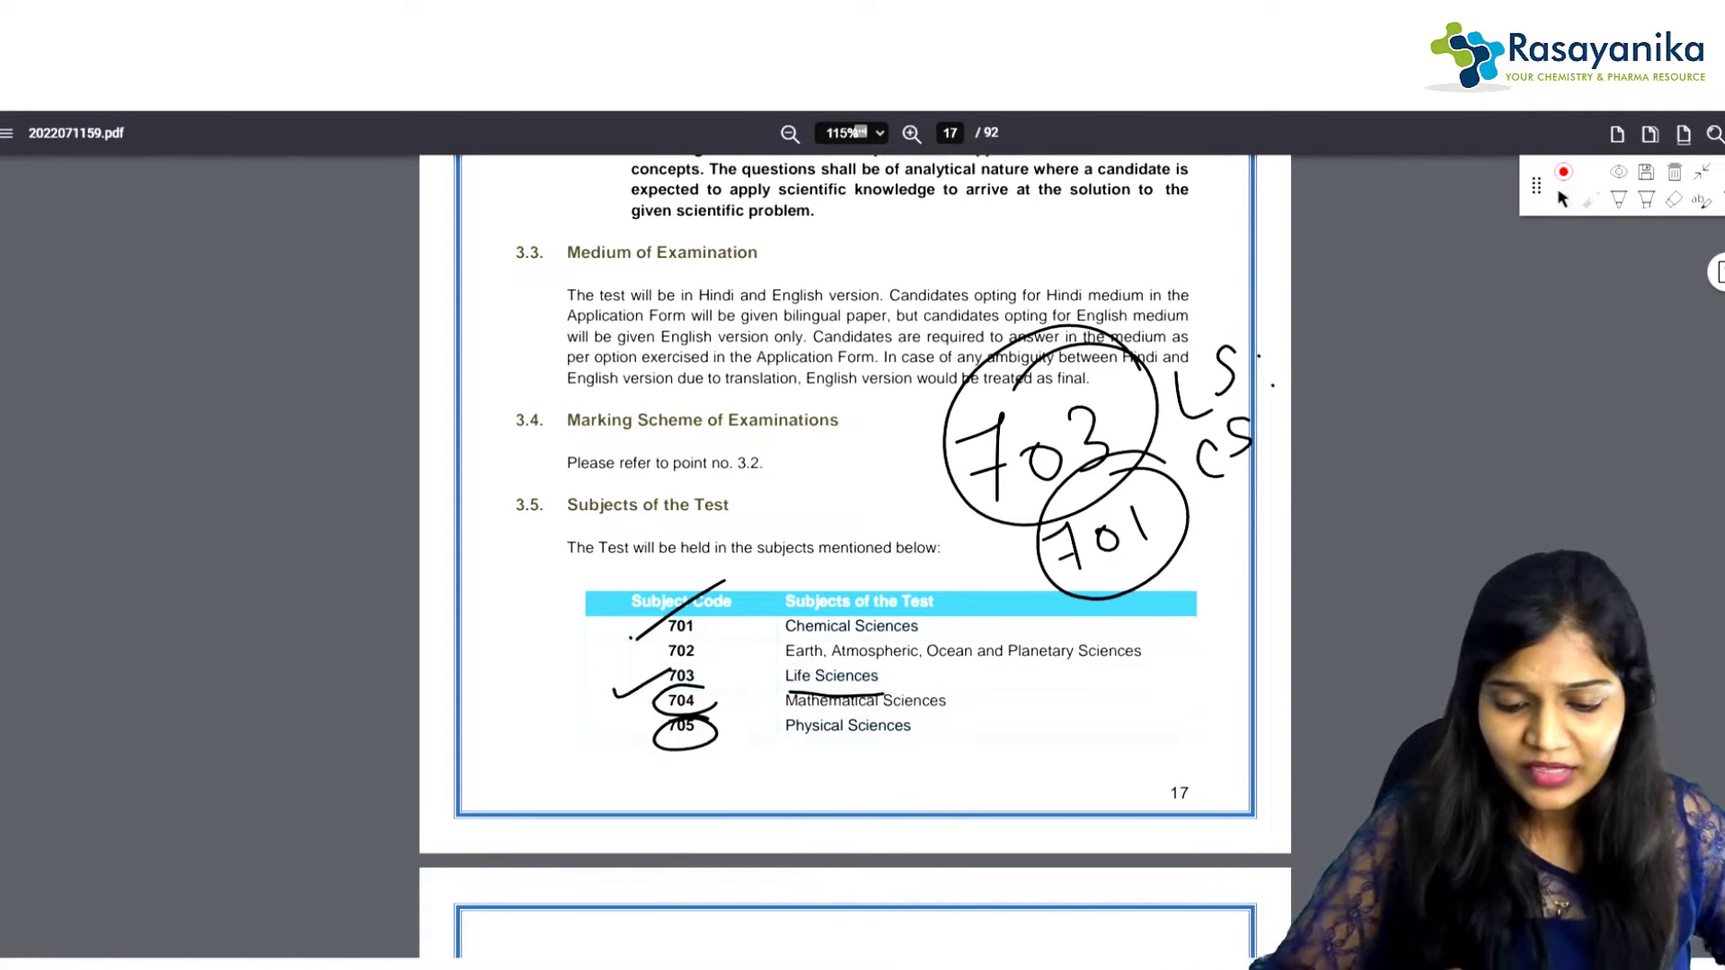
# Step: Scroll to page 43 and draw a pen box around the Essential Educational Qualifications paragraph
pyautogui.scroll(-5, 854, 557)
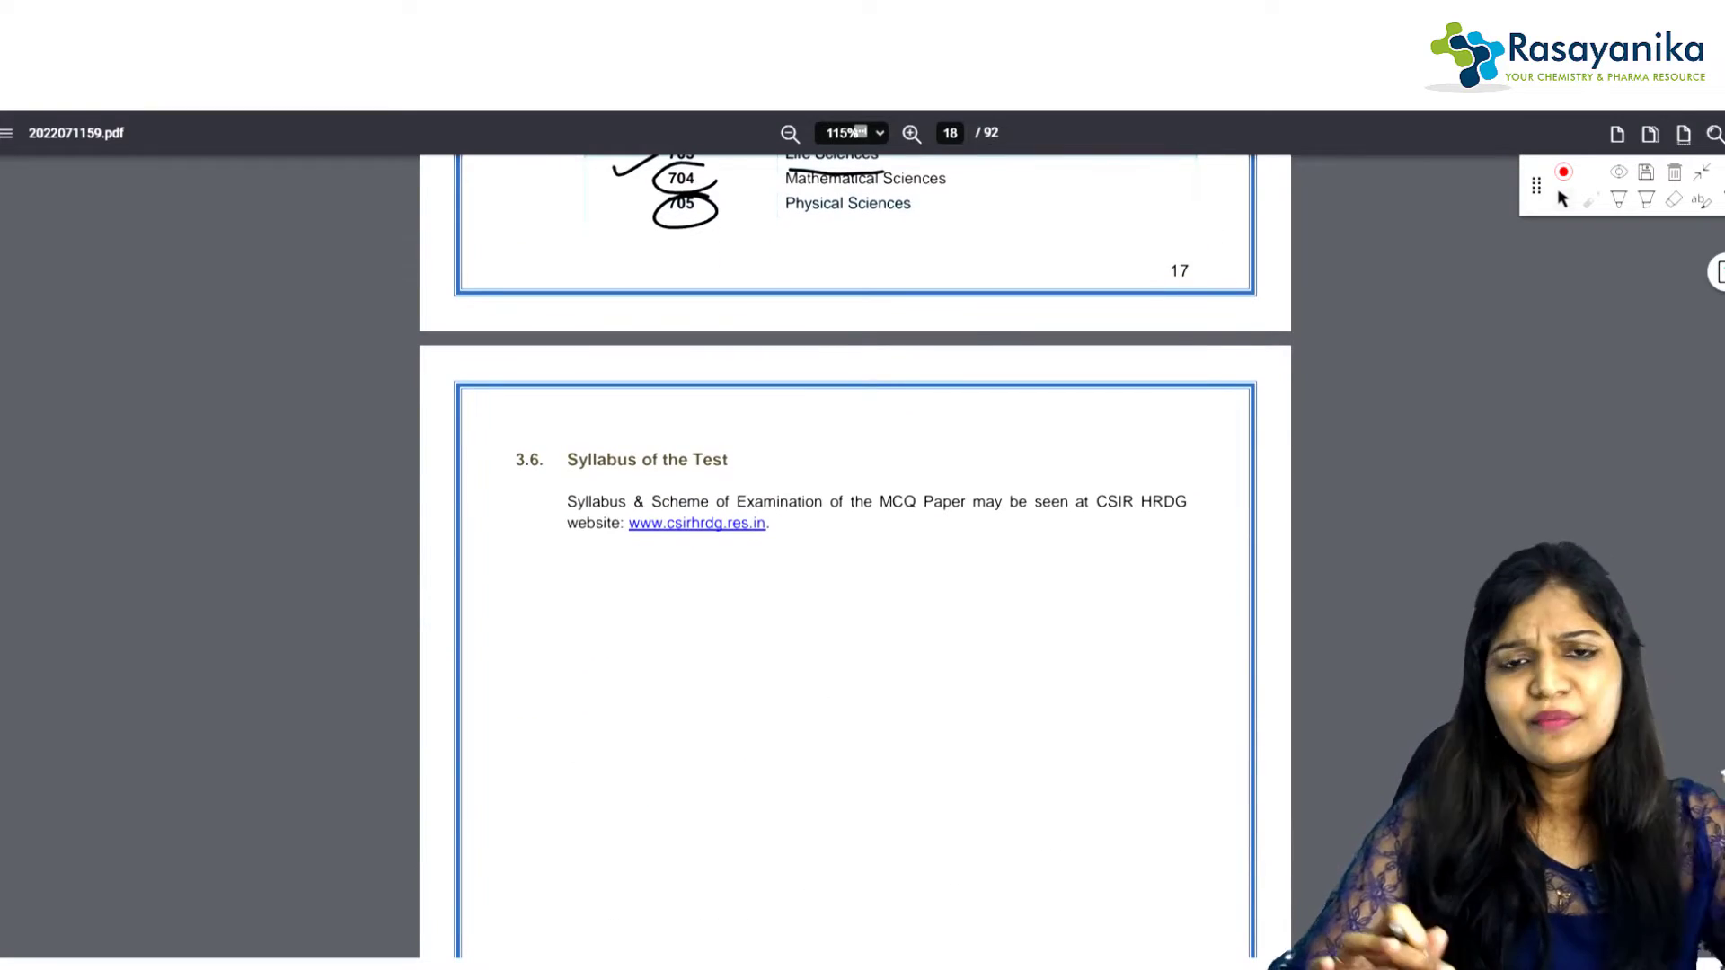
pyautogui.scroll(-9, 855, 557)
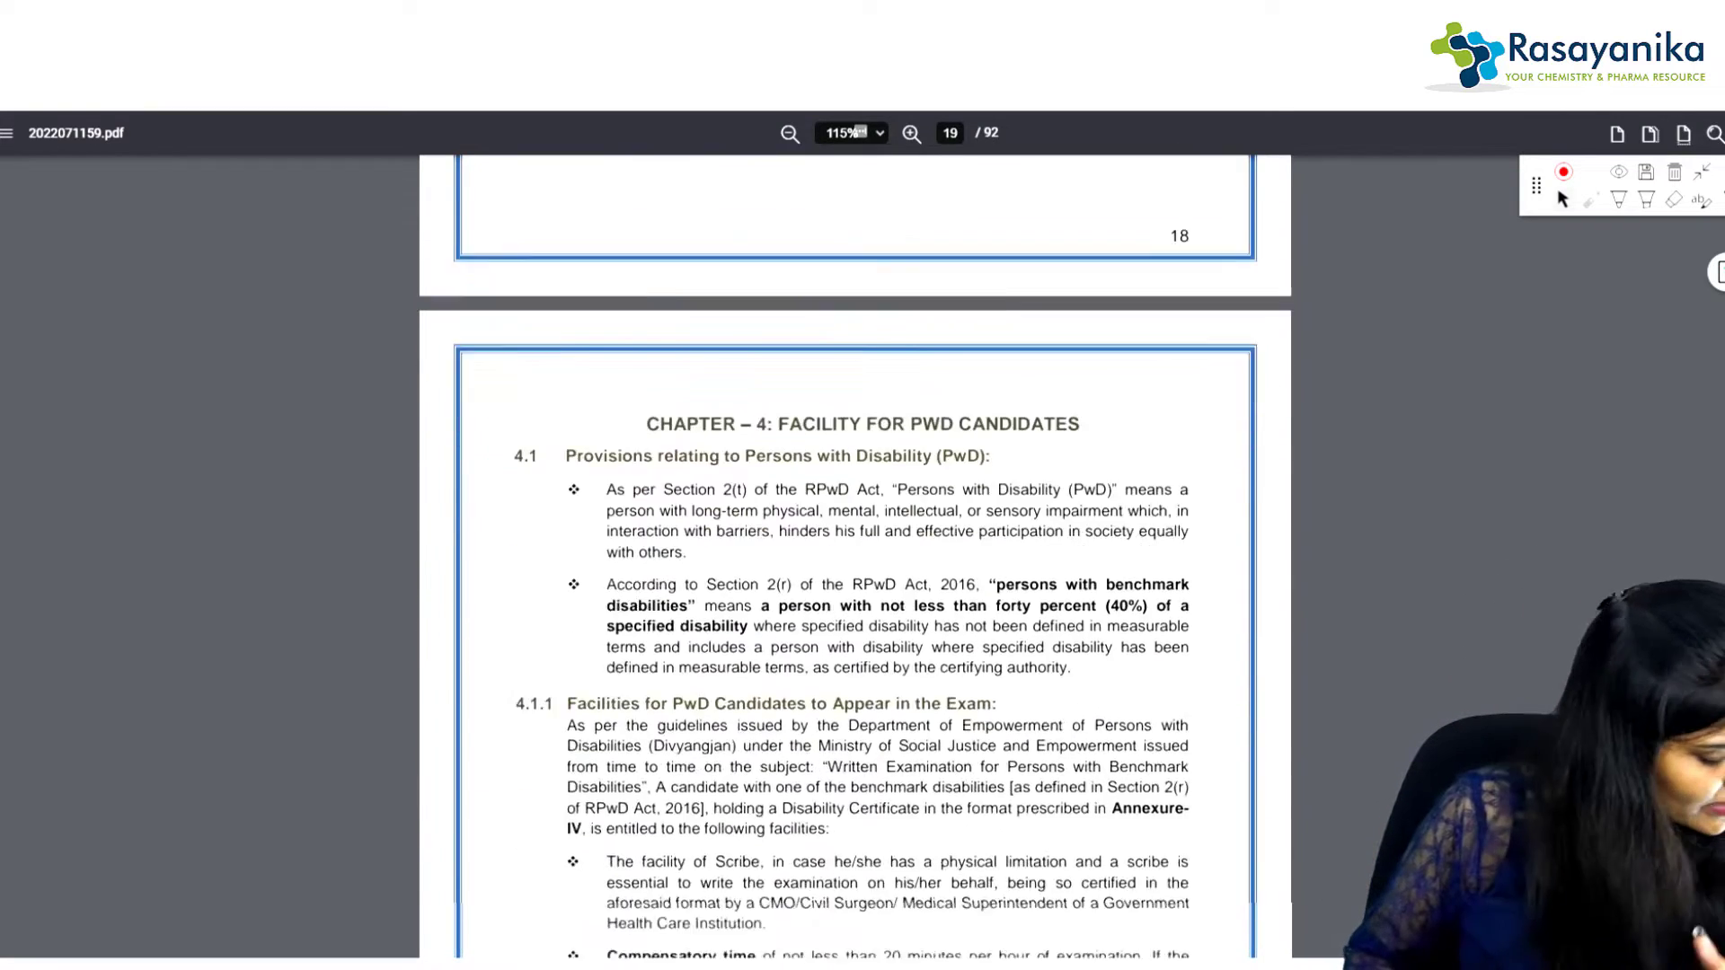
pyautogui.scroll(-4, 855, 557)
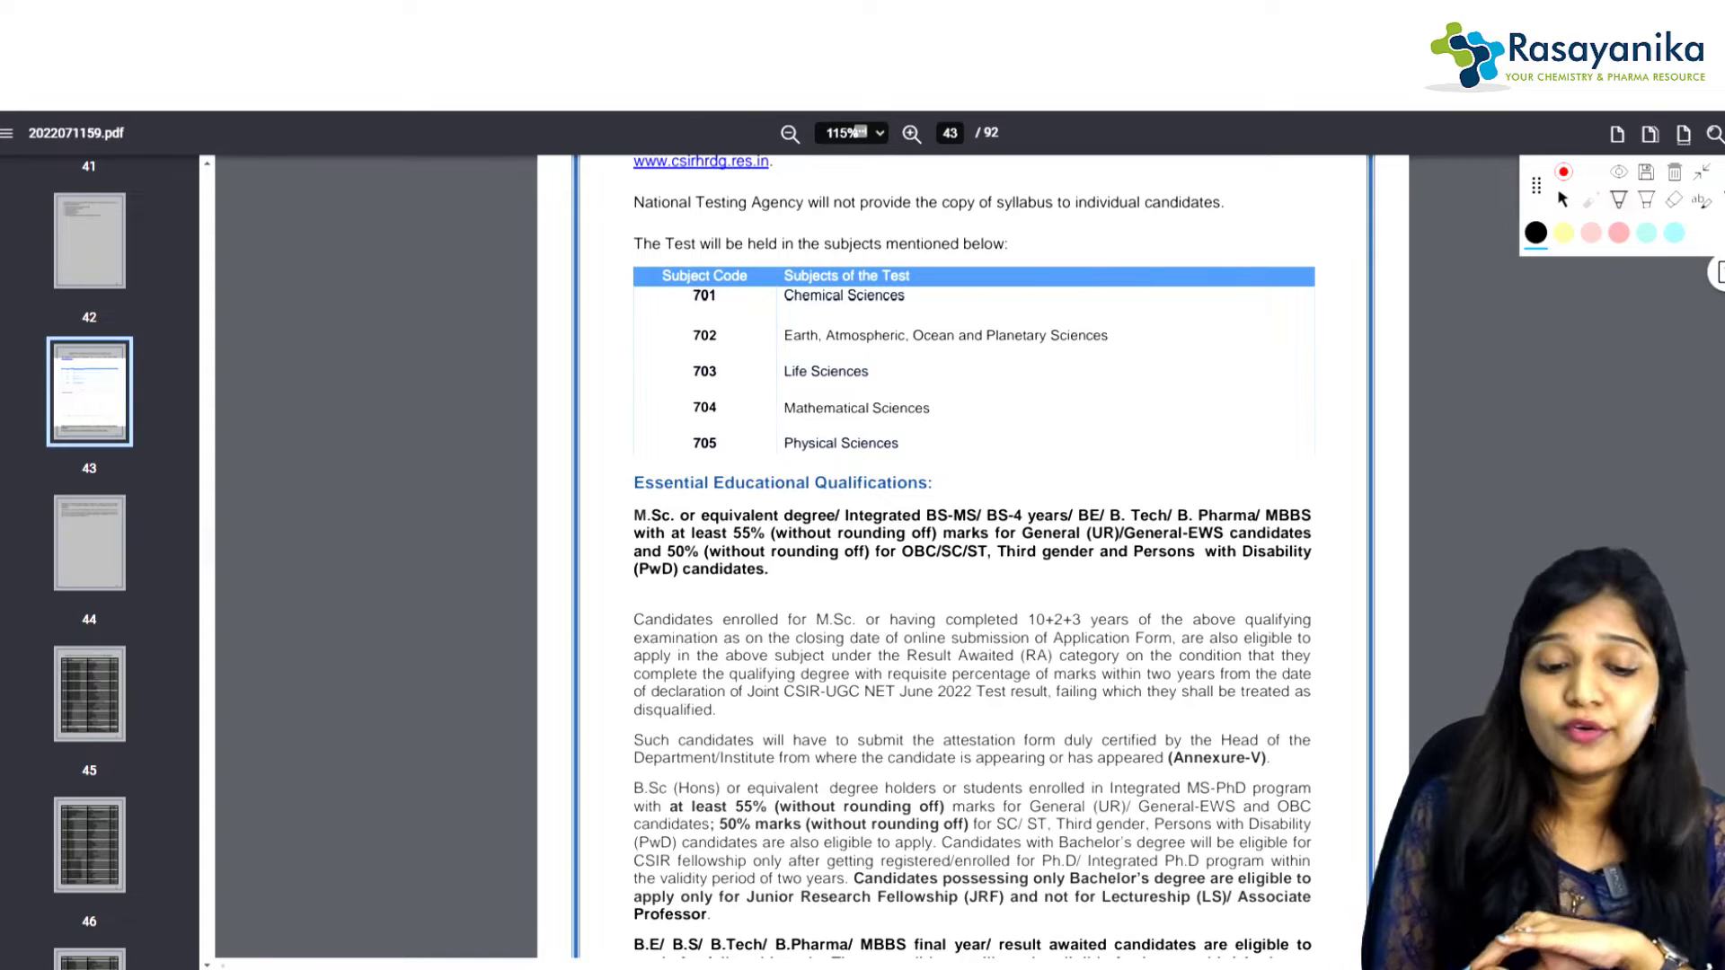
pyautogui.moveTo(620, 467); pyautogui.dragTo(632, 589)
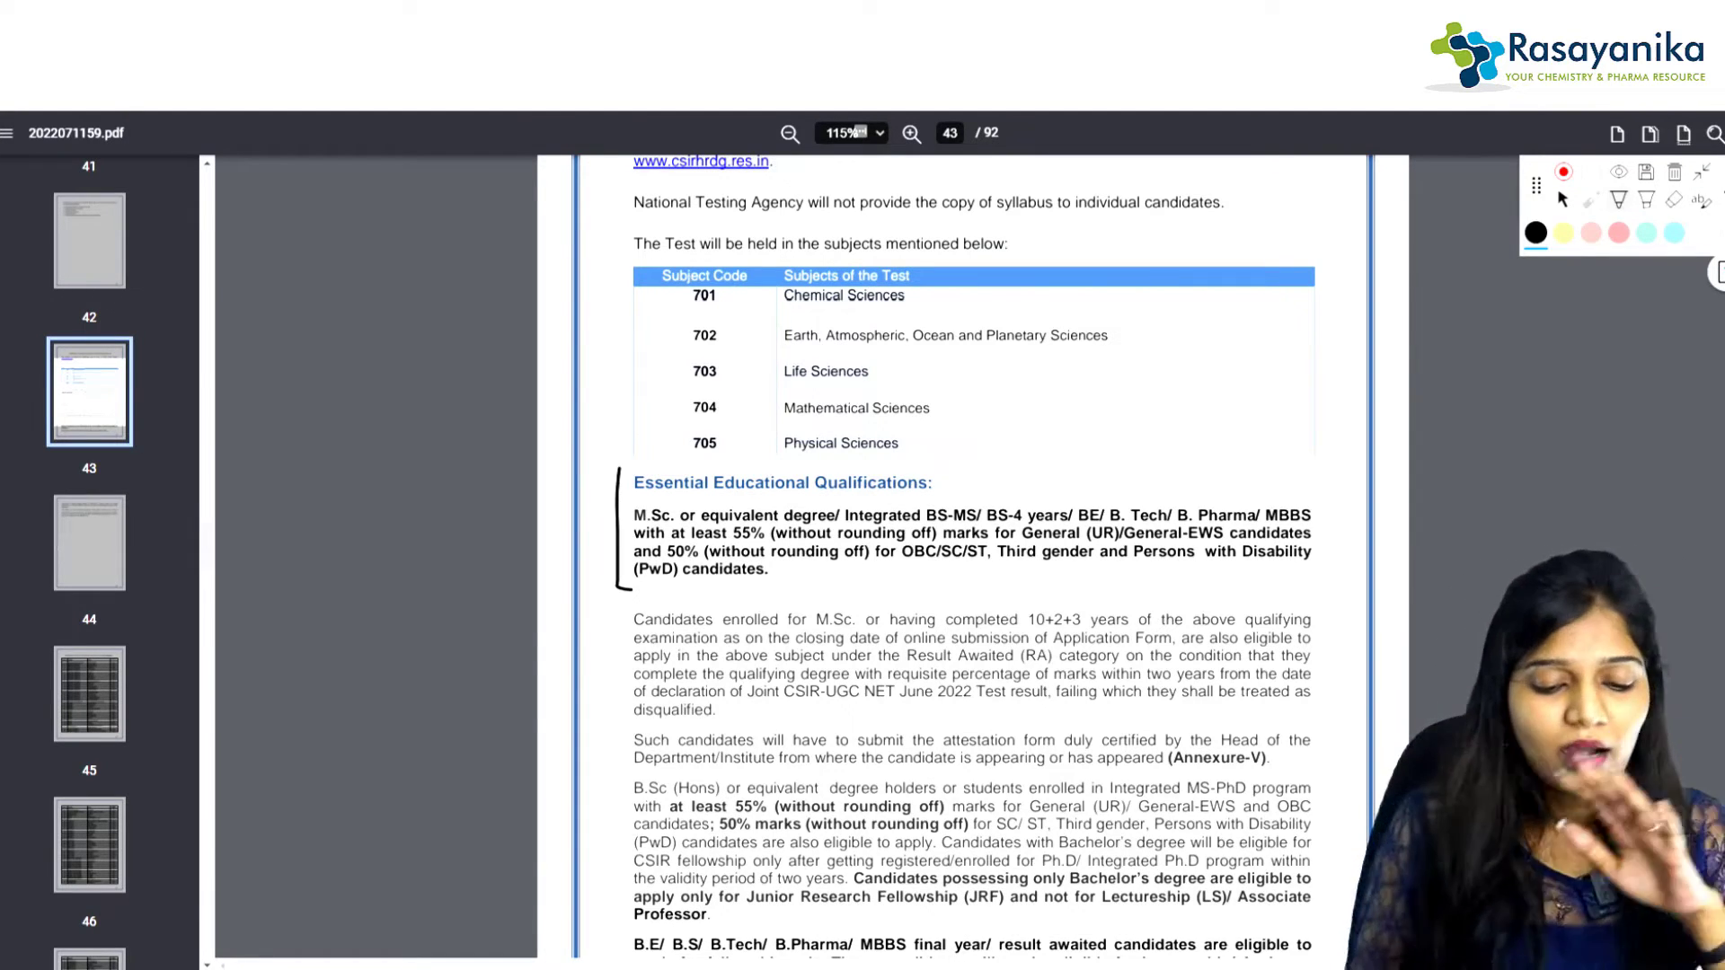
pyautogui.moveTo(622, 473)
pyautogui.mouseDown()
pyautogui.moveTo(1354, 462)
pyautogui.moveTo(1365, 566)
pyautogui.mouseUp()
pyautogui.moveTo(620, 590); pyautogui.dragTo(1340, 592)
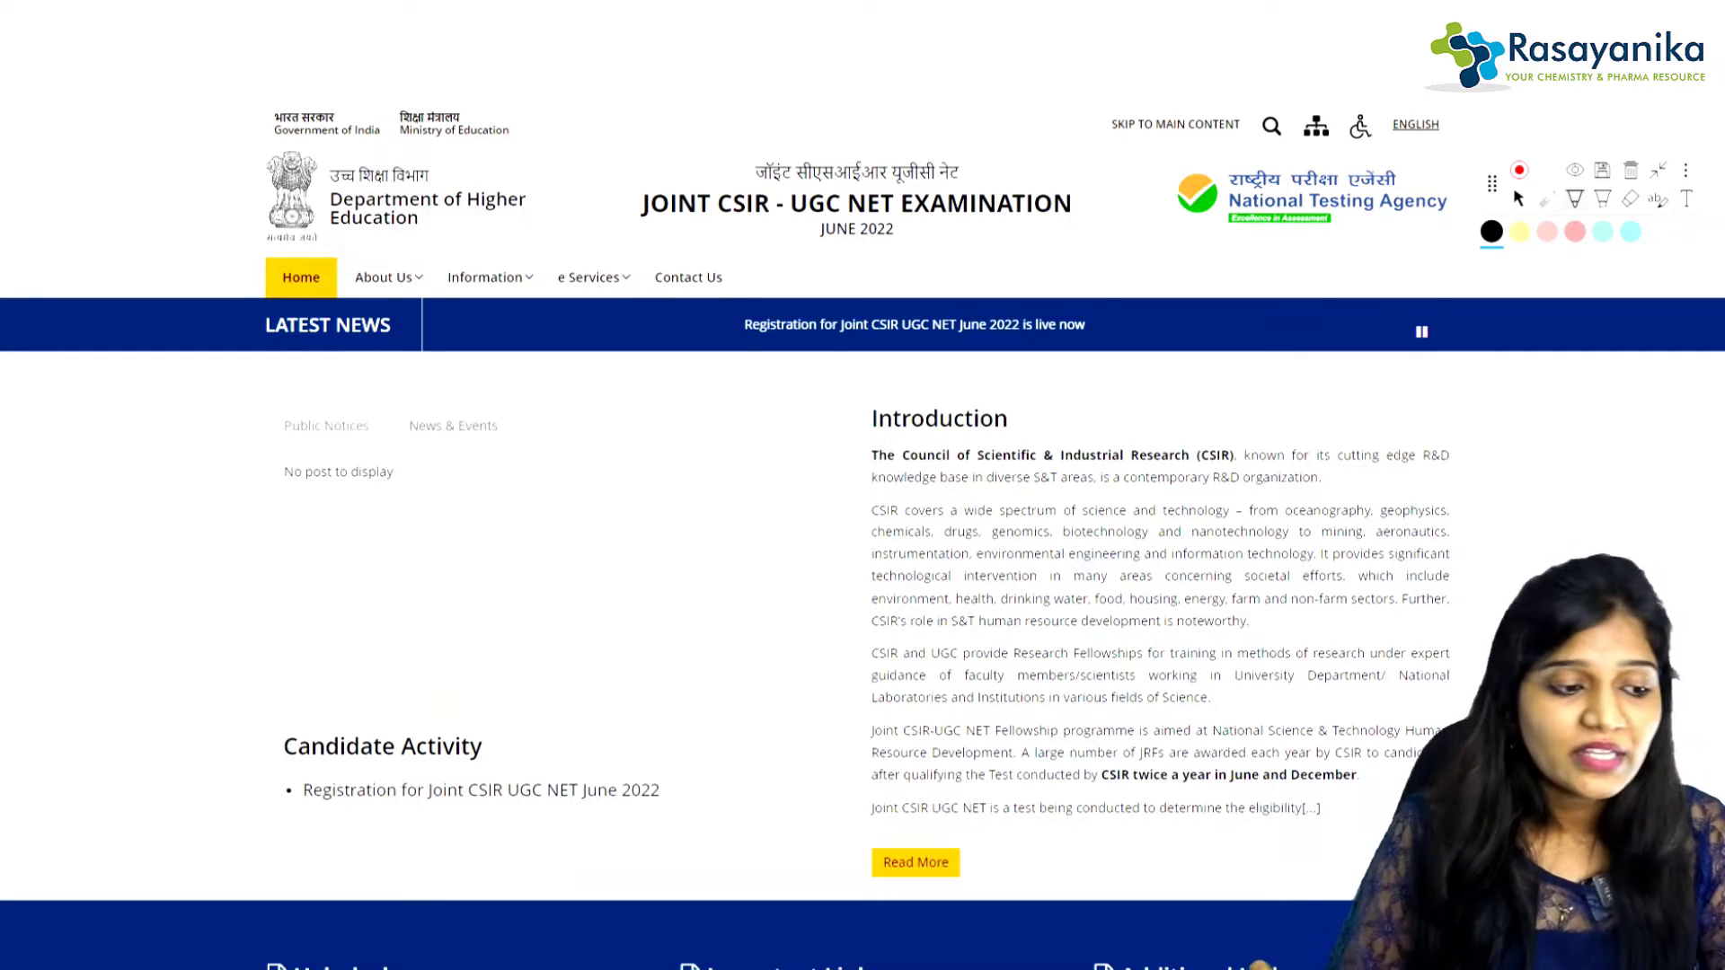
# Step: Handwrite and underline the address csirnet.nta.nic.in in the page's left margin
pyautogui.moveTo(90, 627); pyautogui.dragTo(115, 667)
pyautogui.moveTo(135, 604); pyautogui.dragTo(106, 667)
pyautogui.moveTo(160, 583)
pyautogui.mouseDown()
pyautogui.moveTo(144, 615)
pyautogui.moveTo(241, 507)
pyautogui.mouseUp()
pyautogui.moveTo(210, 450); pyautogui.dragTo(259, 493)
pyautogui.moveTo(223, 485); pyautogui.dragTo(252, 469)
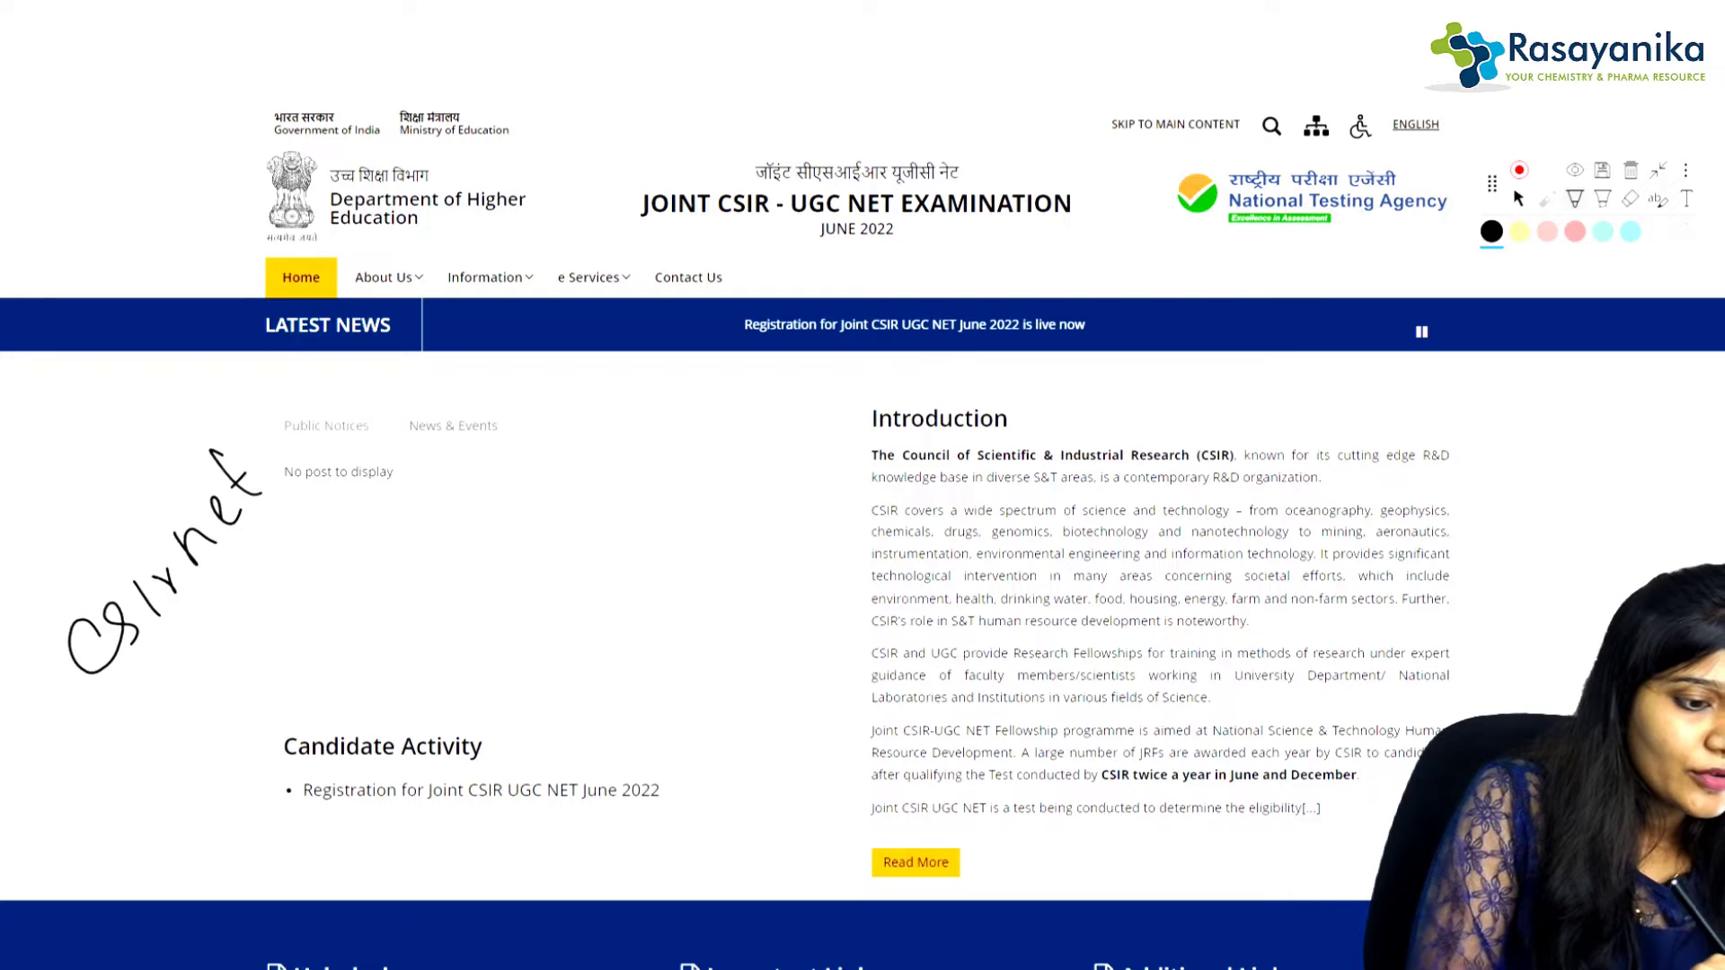
pyautogui.moveTo(239, 624); pyautogui.dragTo(262, 590)
pyautogui.moveTo(252, 575)
pyautogui.mouseDown()
pyautogui.moveTo(322, 556)
pyautogui.moveTo(371, 477)
pyautogui.mouseUp()
pyautogui.moveTo(365, 474); pyautogui.dragTo(376, 455)
pyautogui.click(411, 406)
pyautogui.moveTo(420, 400); pyautogui.dragTo(460, 352)
pyautogui.moveTo(274, 675); pyautogui.dragTo(482, 390)
pyautogui.click(508, 358)
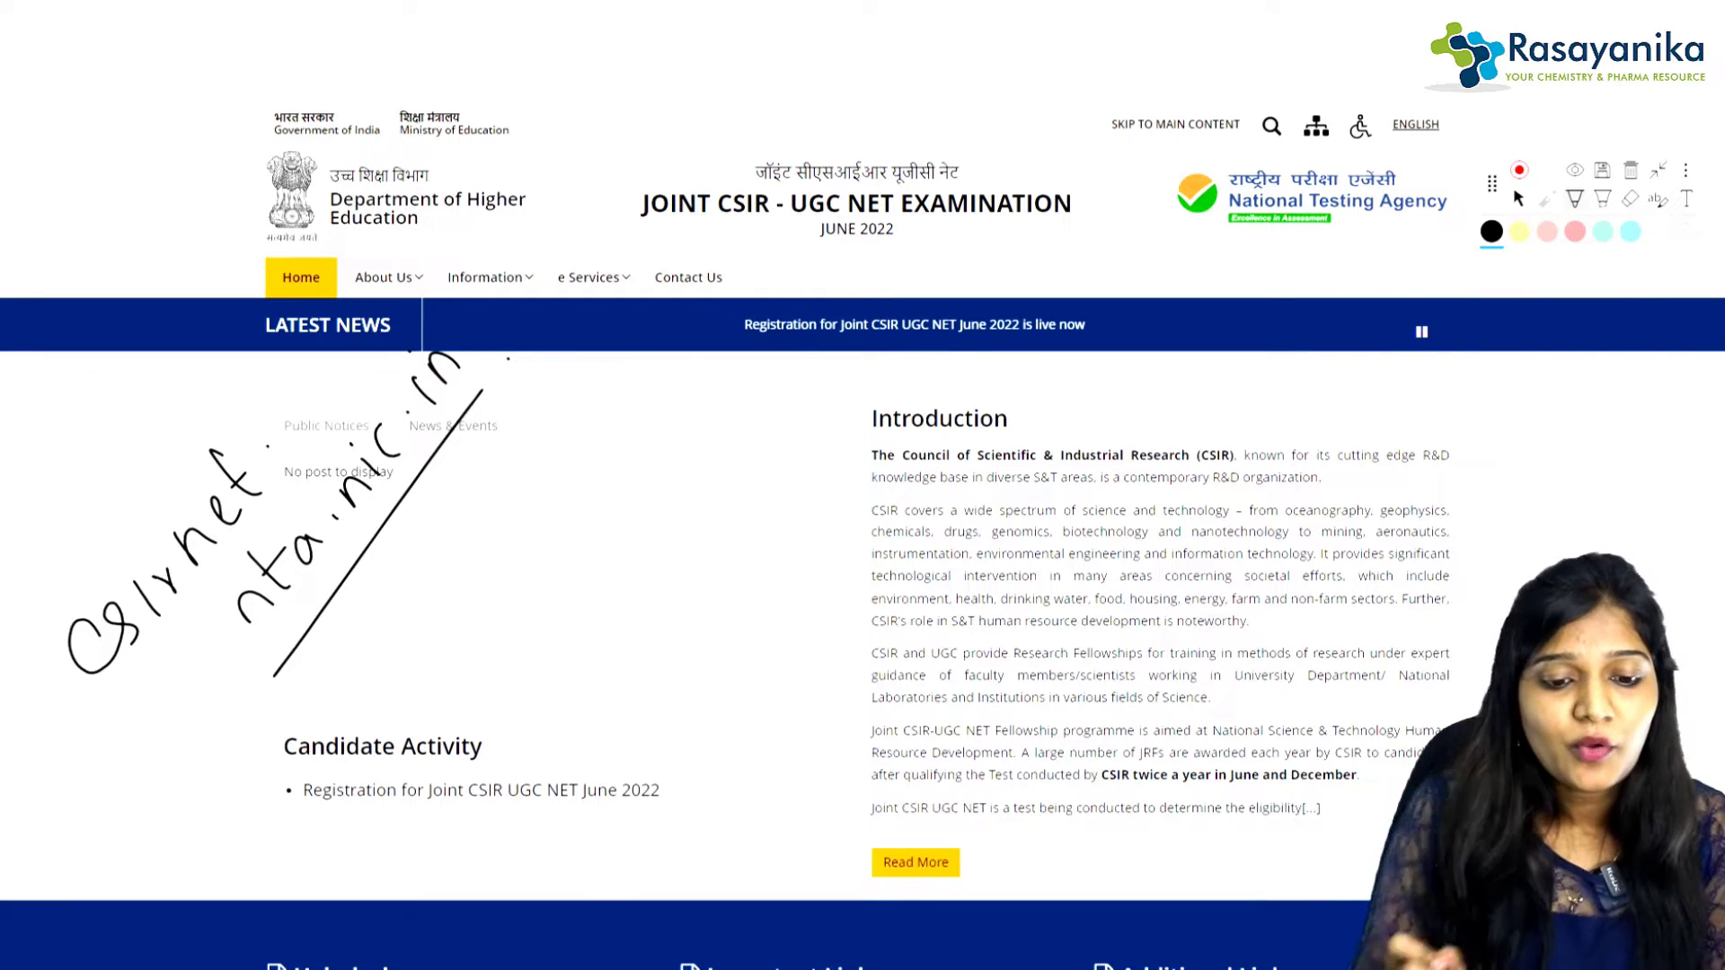
# Step: Circle the exam title and Candidate Activity, then follow the June 2022 registration link
pyautogui.moveTo(663, 158)
pyautogui.mouseDown()
pyautogui.moveTo(600, 225)
pyautogui.moveTo(1089, 252)
pyautogui.moveTo(1052, 155)
pyautogui.moveTo(627, 160)
pyautogui.mouseUp()
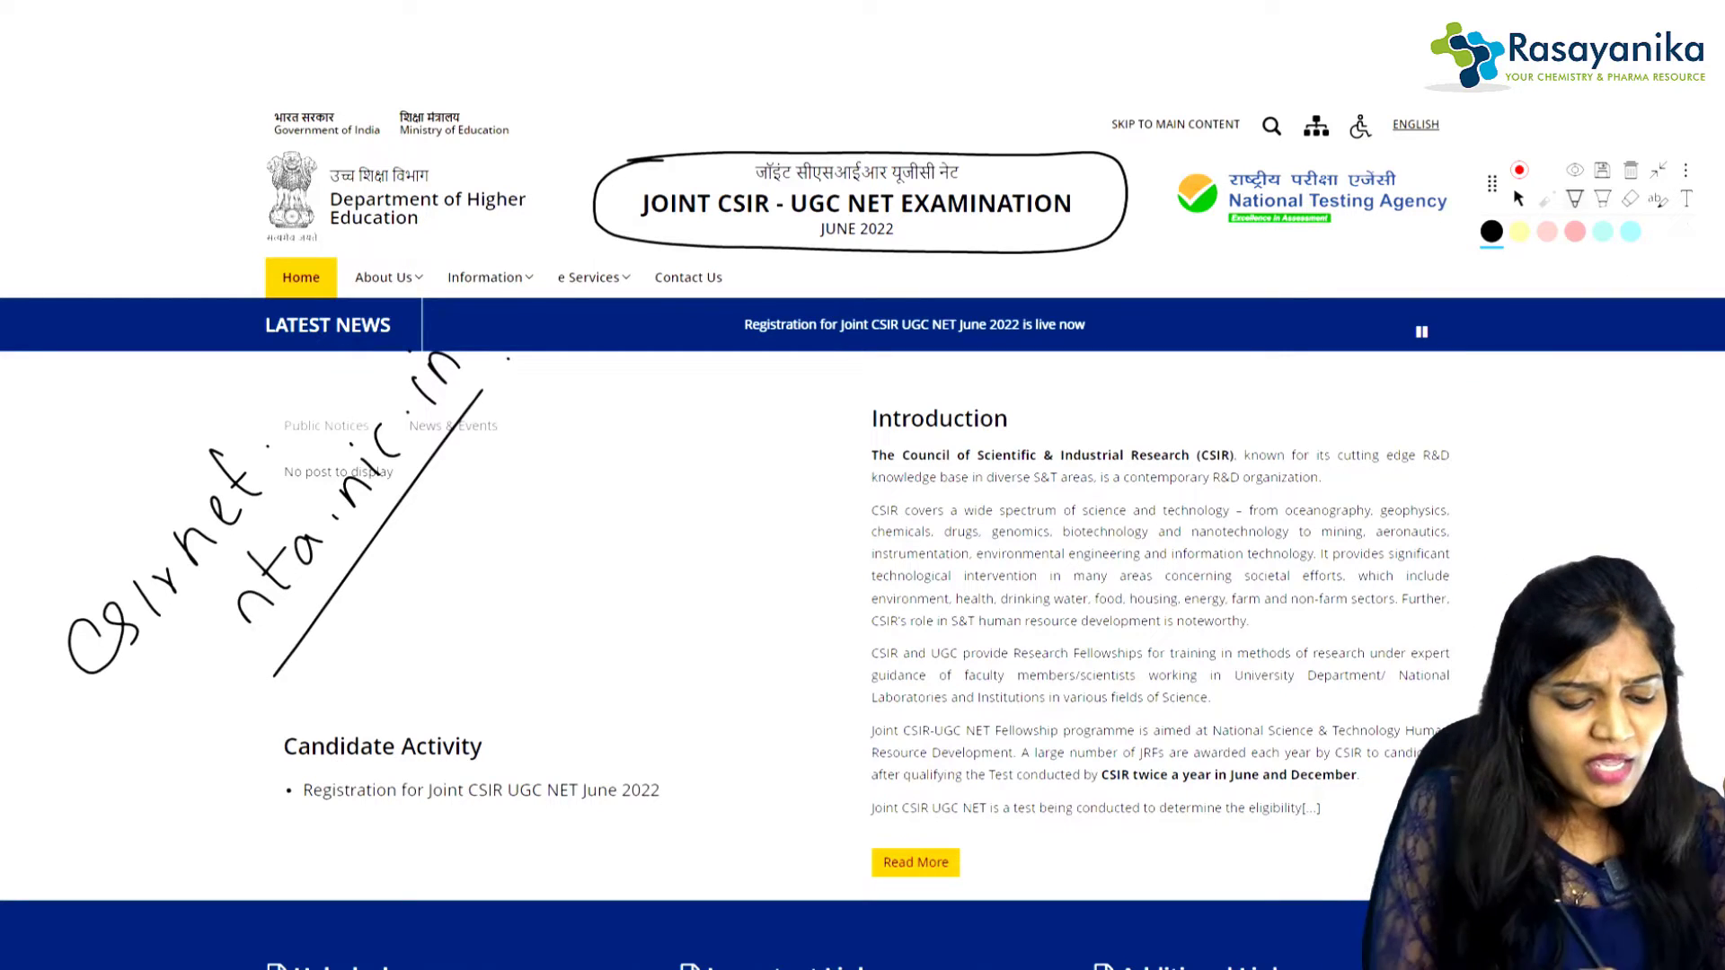
pyautogui.moveTo(420, 657)
pyautogui.mouseDown()
pyautogui.moveTo(232, 798)
pyautogui.moveTo(742, 843)
pyautogui.moveTo(762, 661)
pyautogui.moveTo(422, 657)
pyautogui.mouseUp()
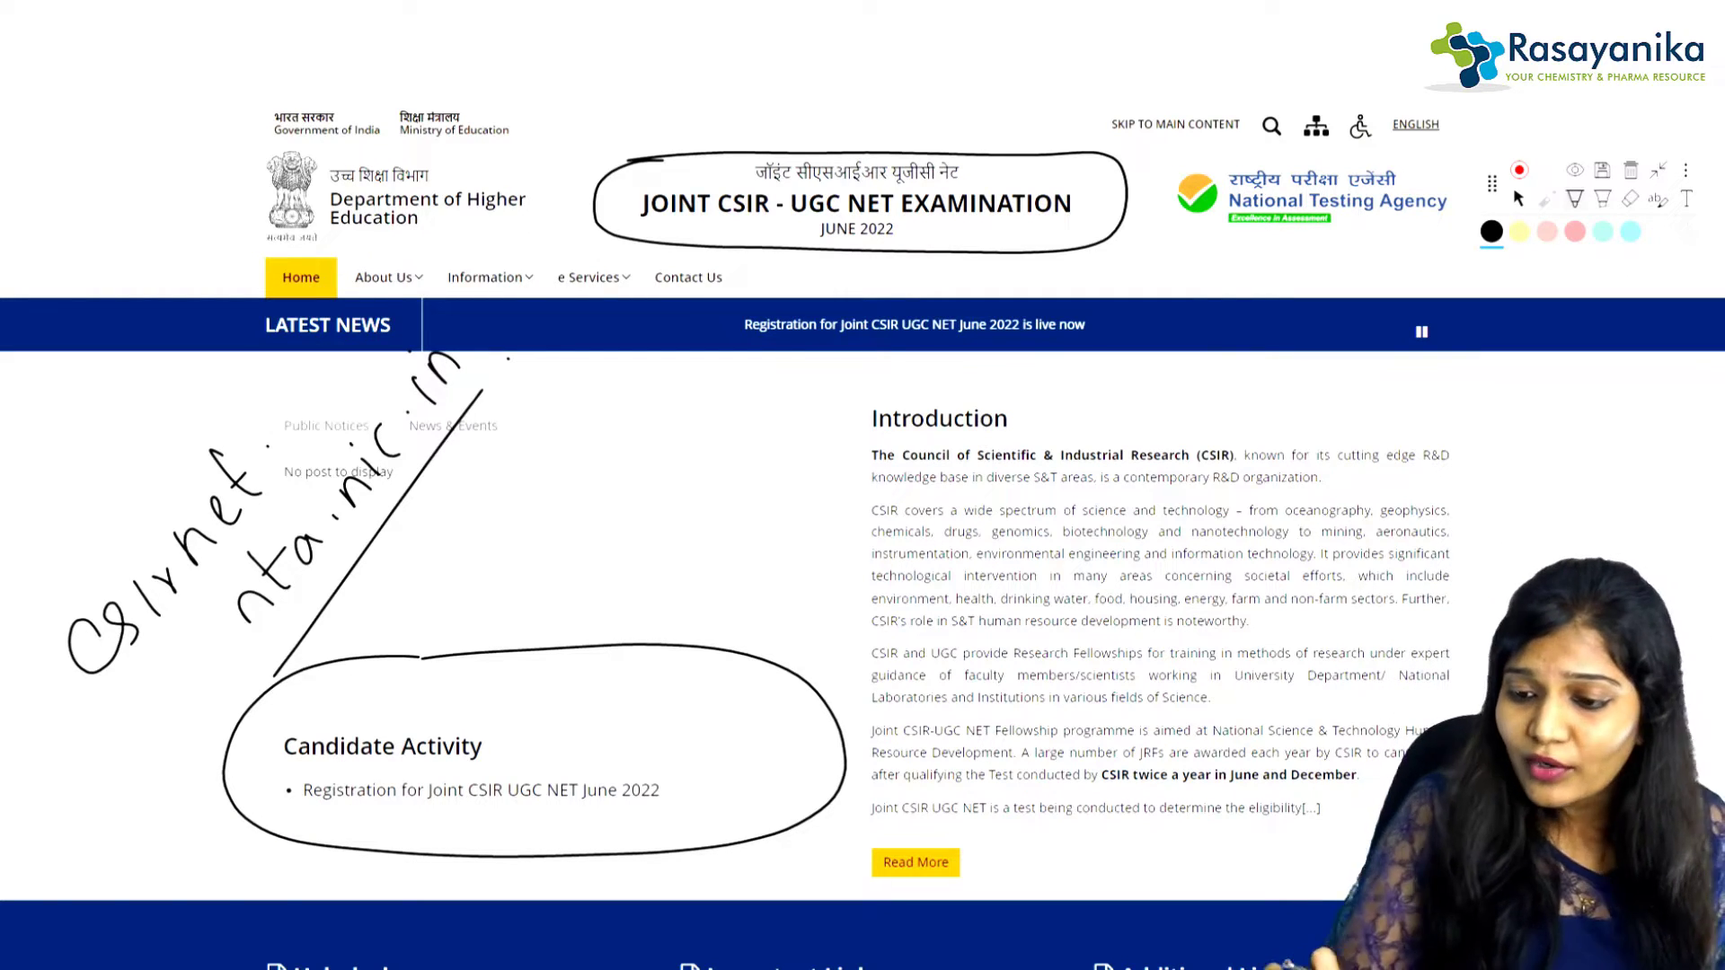
pyautogui.click(1518, 199)
pyautogui.click(480, 791)
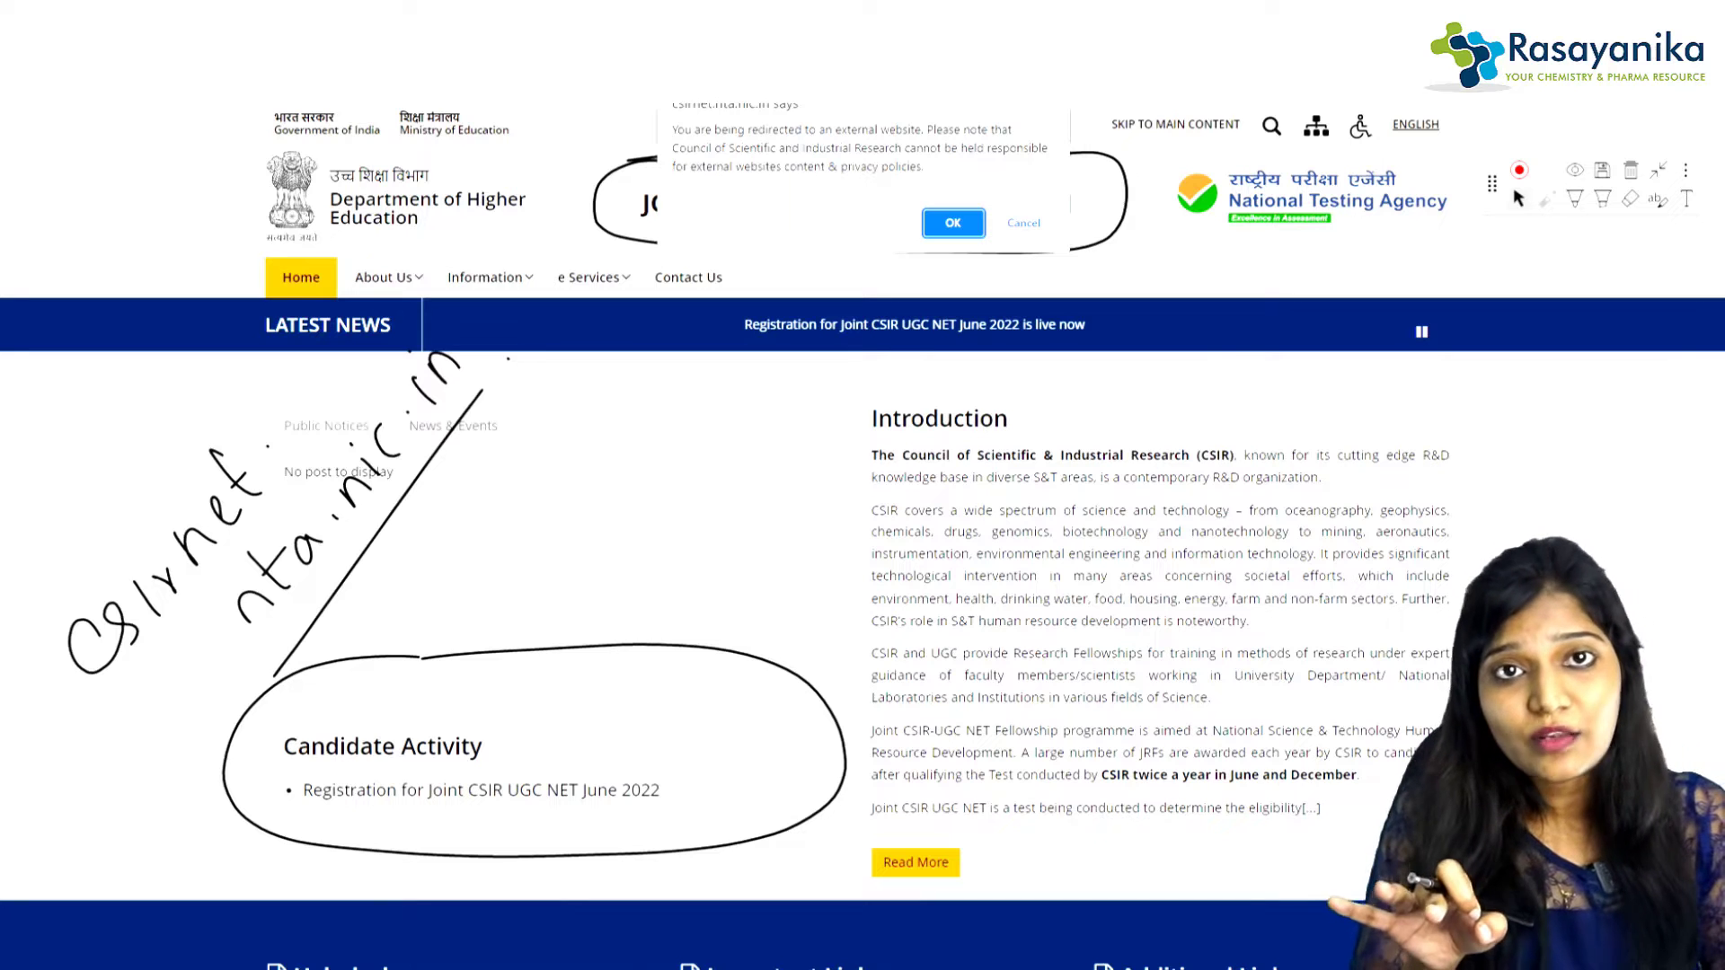
# Step: Accept the external-site redirect and choose New Registration on the June 2022 application portal
pyautogui.press('Return')
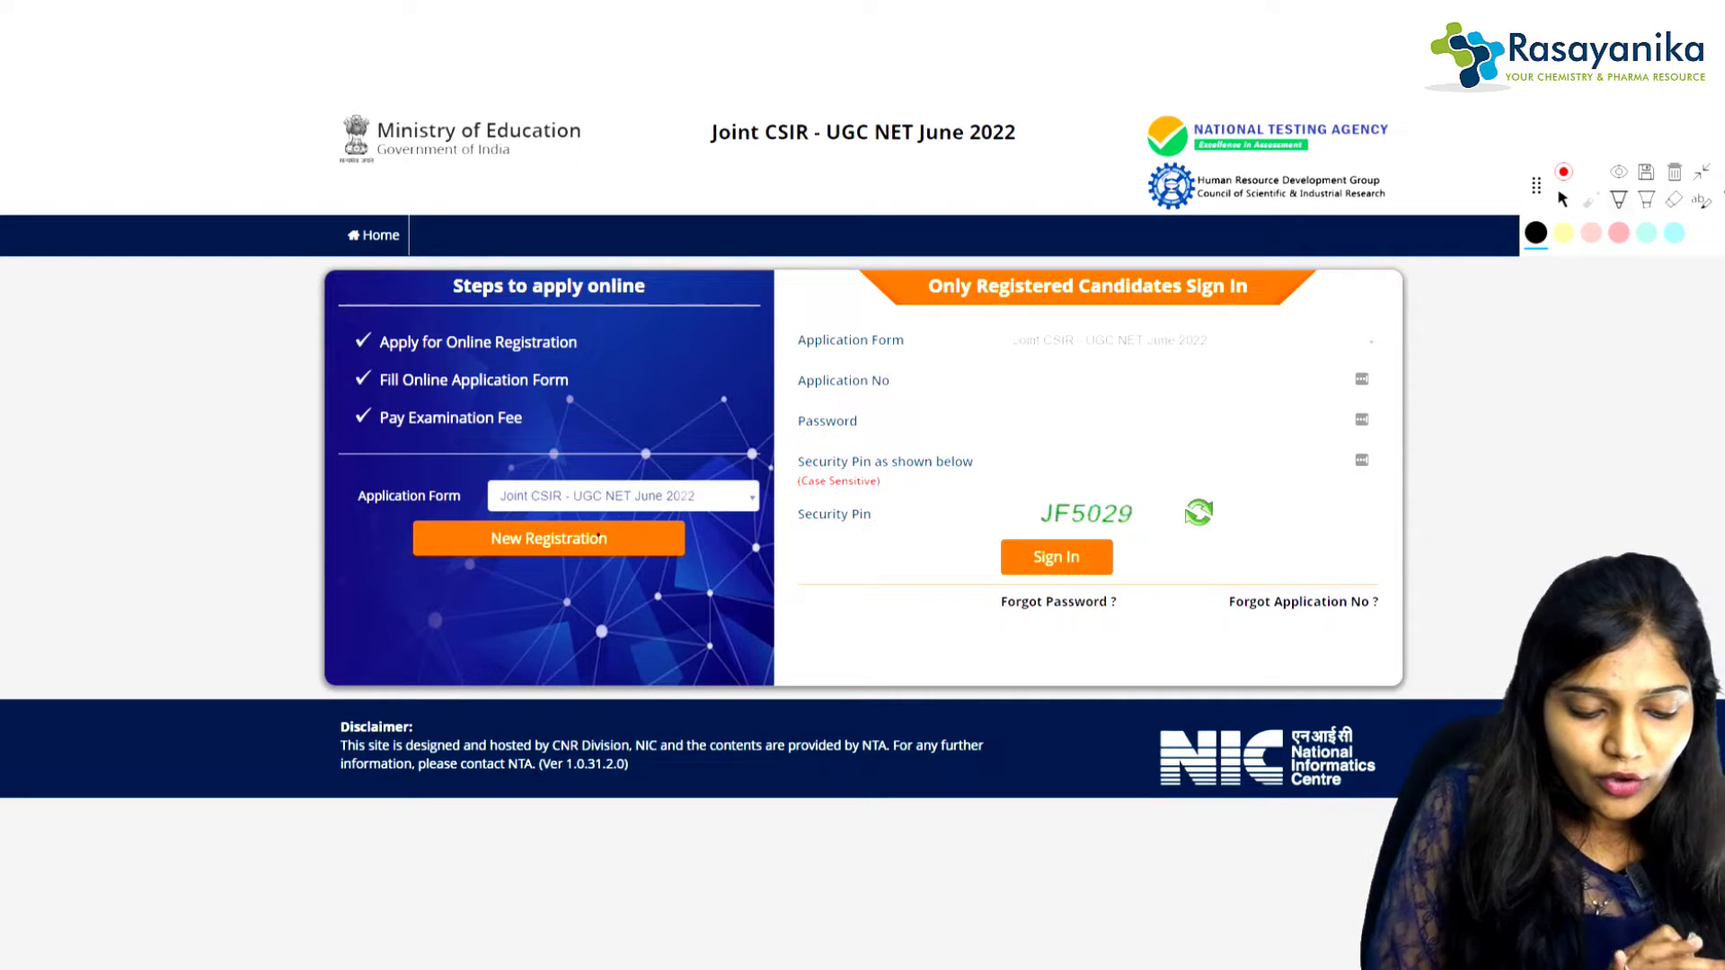
pyautogui.click(1562, 200)
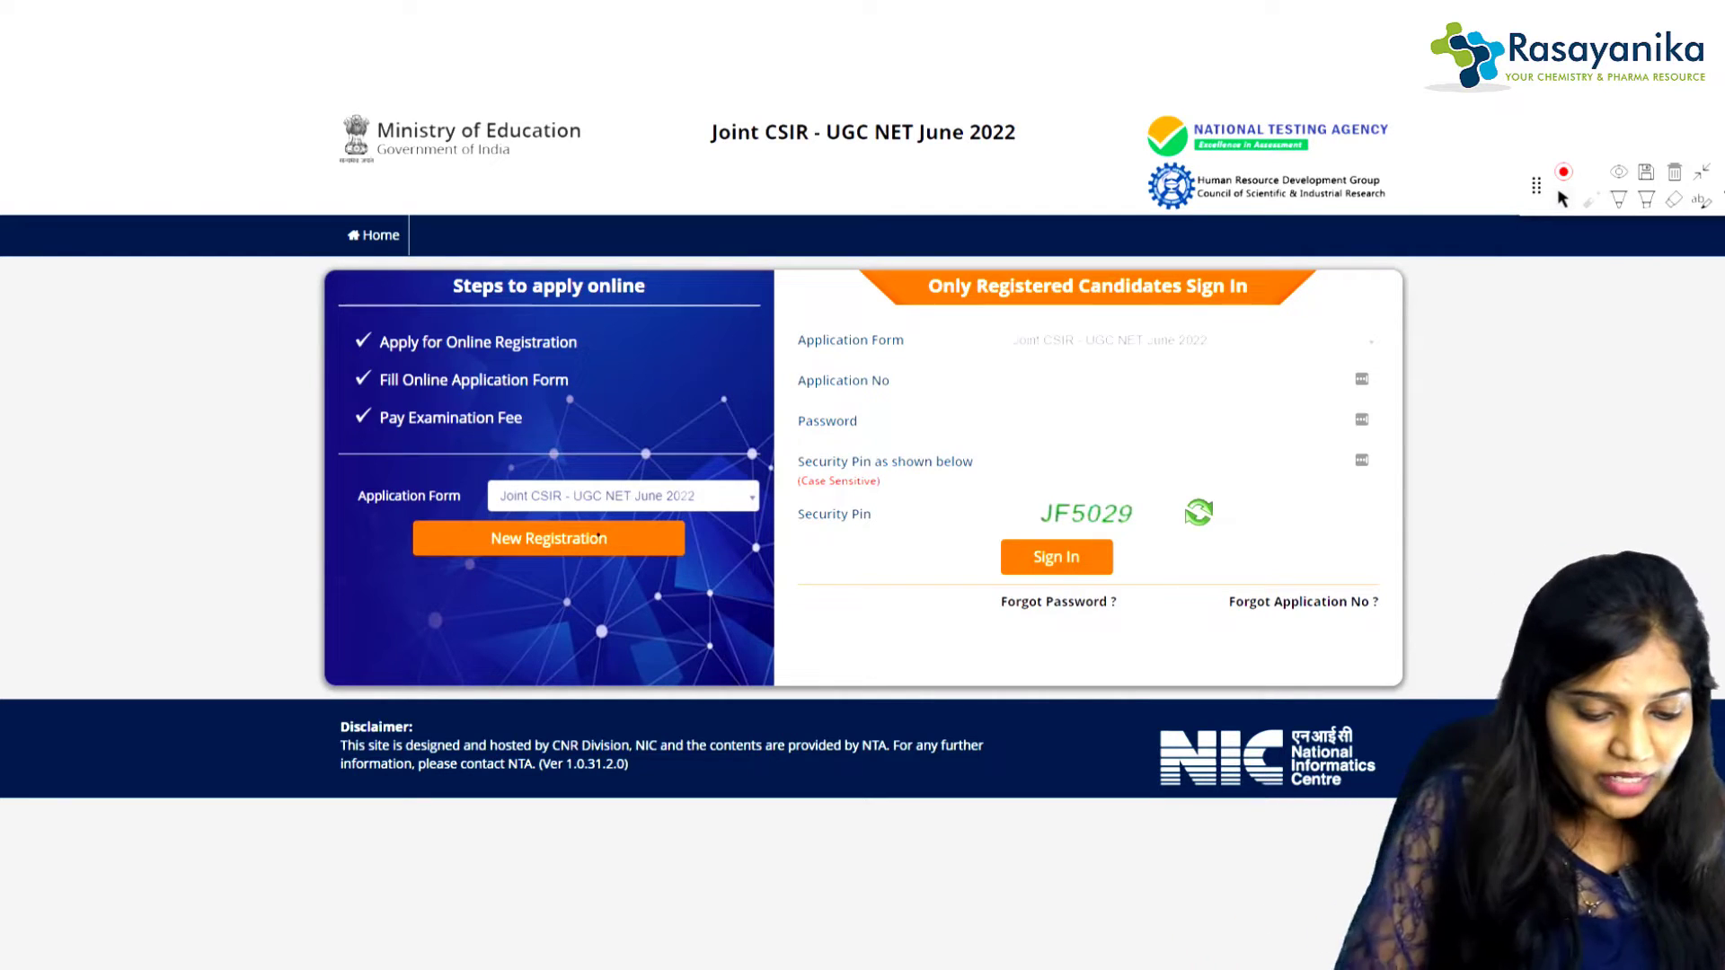
pyautogui.click(599, 538)
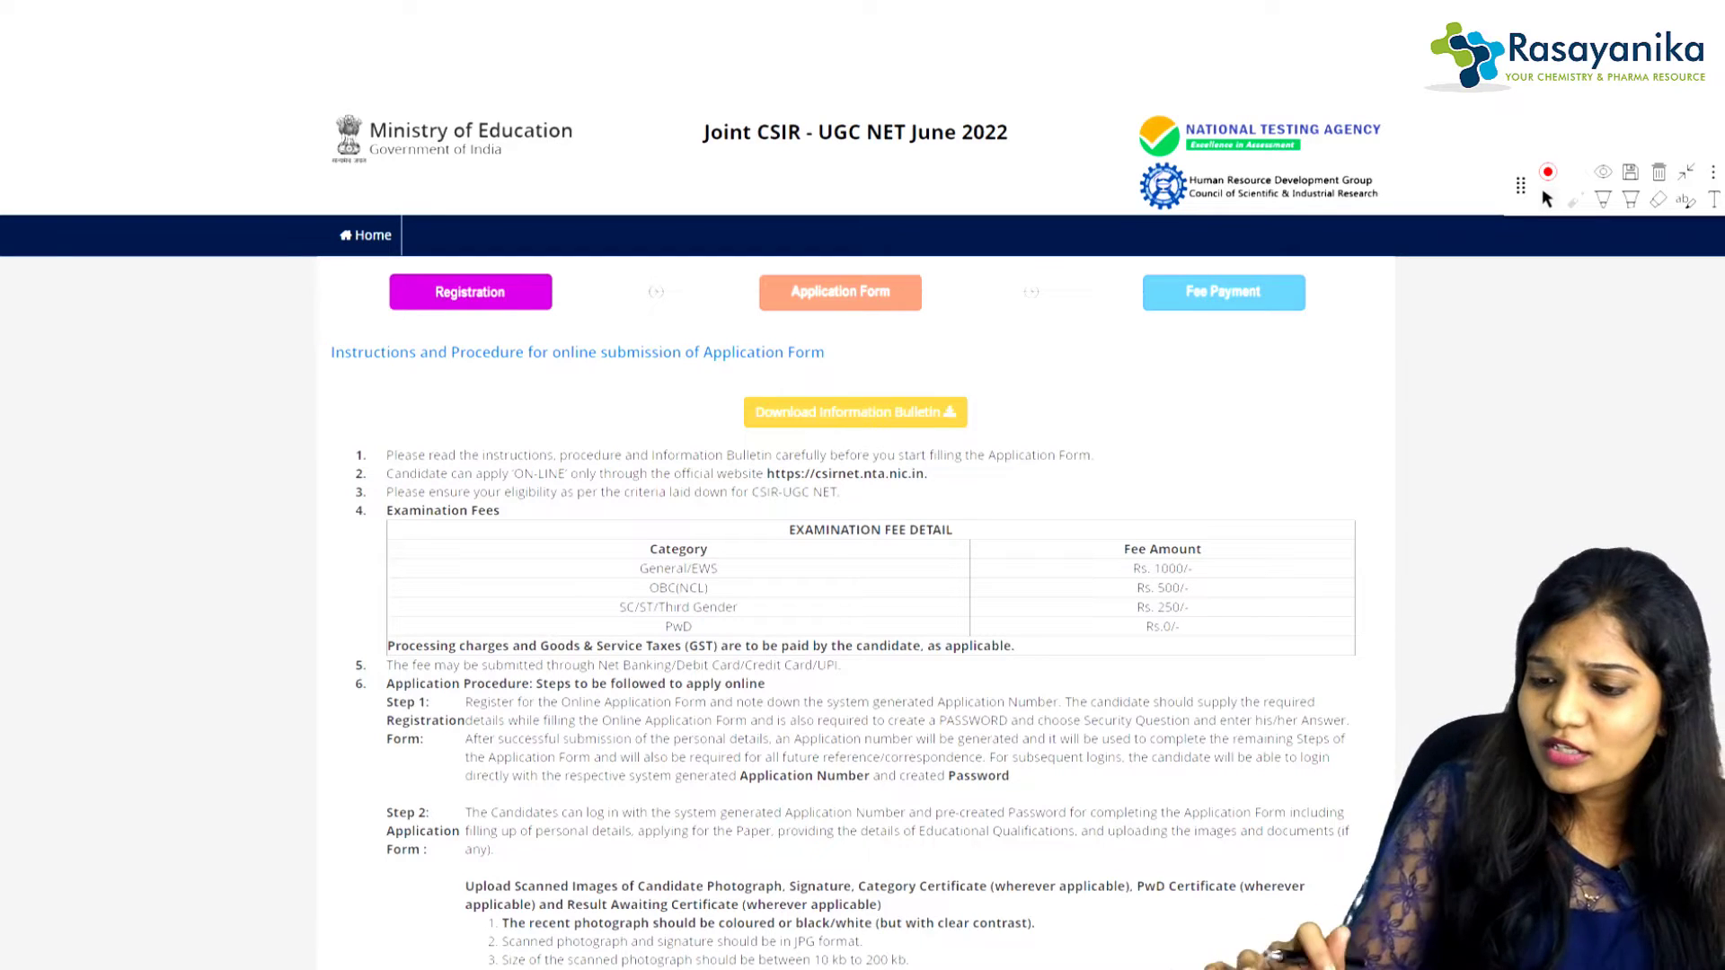
# Step: Circle the Download Information Bulletin link, tick the Registration, Application Form and Fee Payment stages, and scroll down
pyautogui.click(1603, 200)
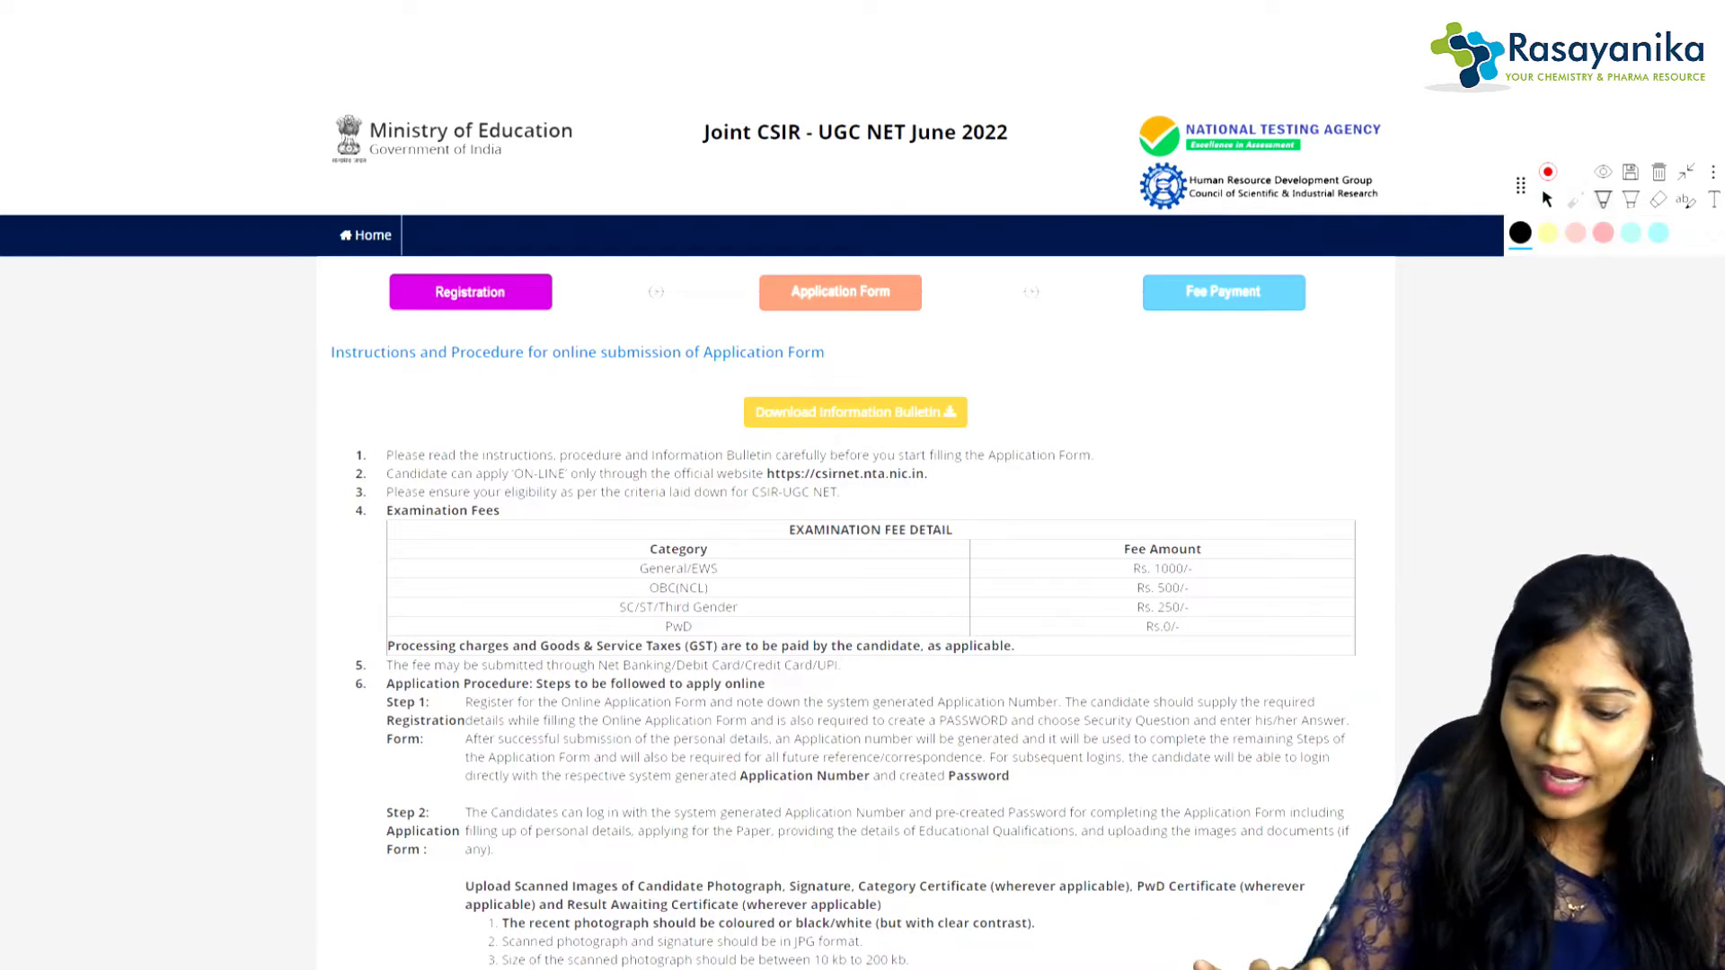
pyautogui.moveTo(922, 370)
pyautogui.mouseDown()
pyautogui.moveTo(853, 443)
pyautogui.moveTo(861, 362)
pyautogui.mouseUp()
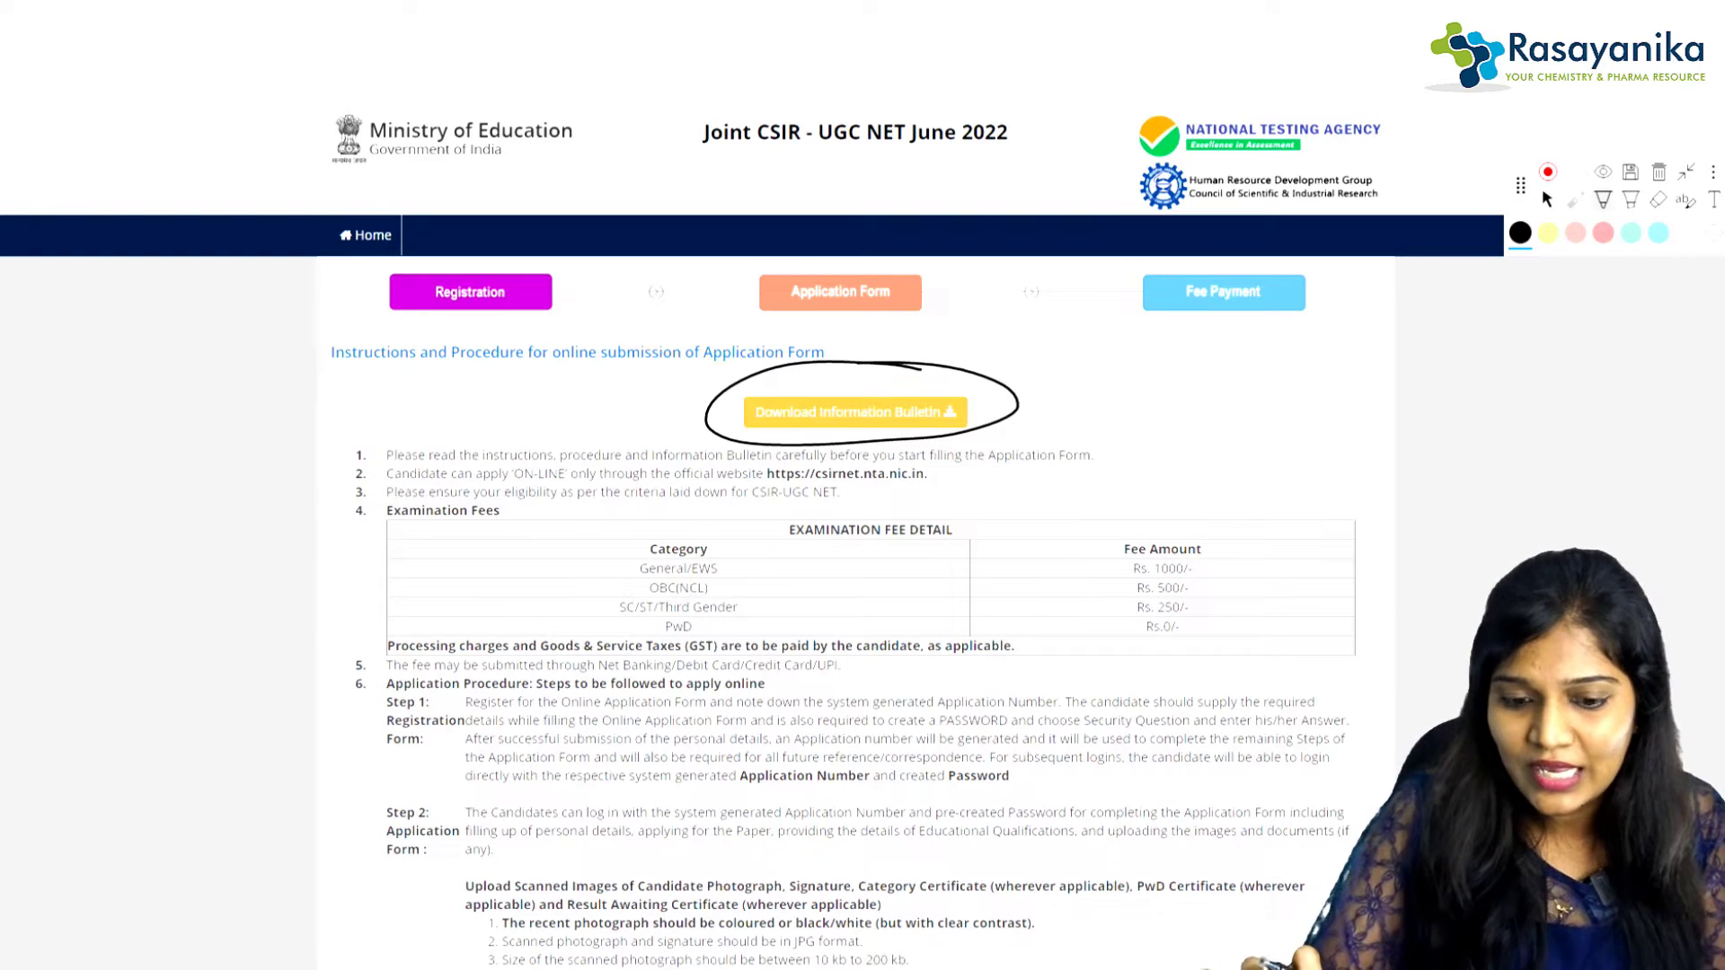
pyautogui.moveTo(451, 329); pyautogui.dragTo(515, 285)
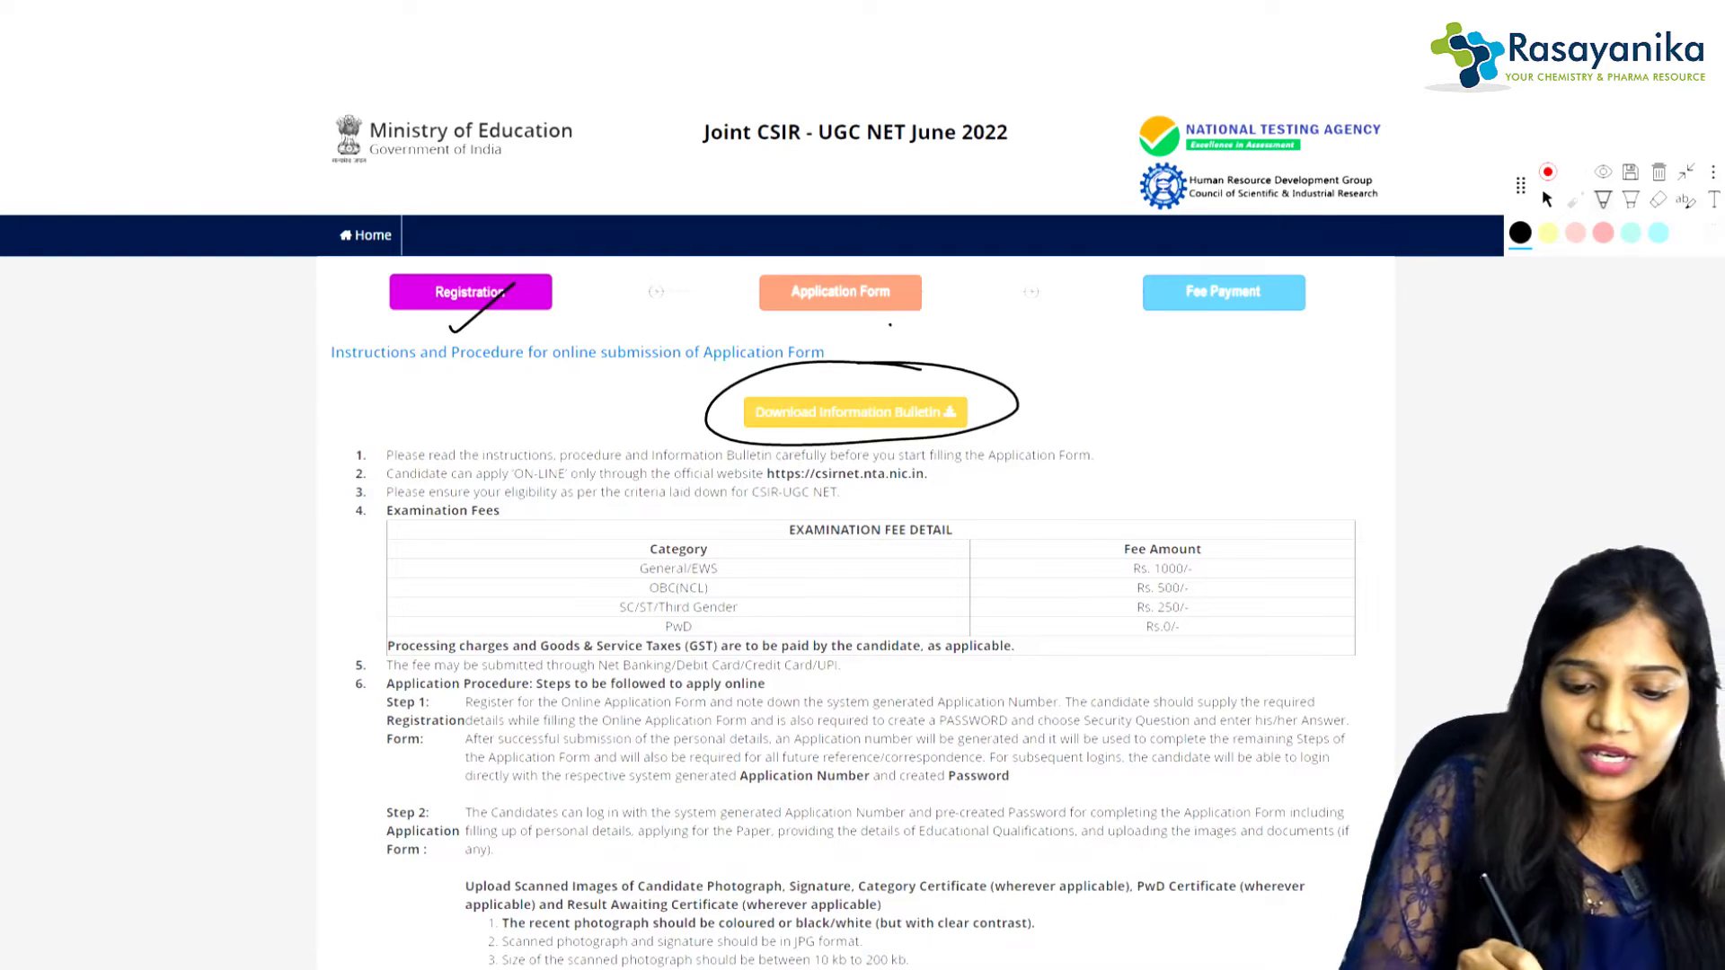
pyautogui.moveTo(890, 326); pyautogui.dragTo(949, 301)
pyautogui.moveTo(1226, 326); pyautogui.dragTo(1292, 293)
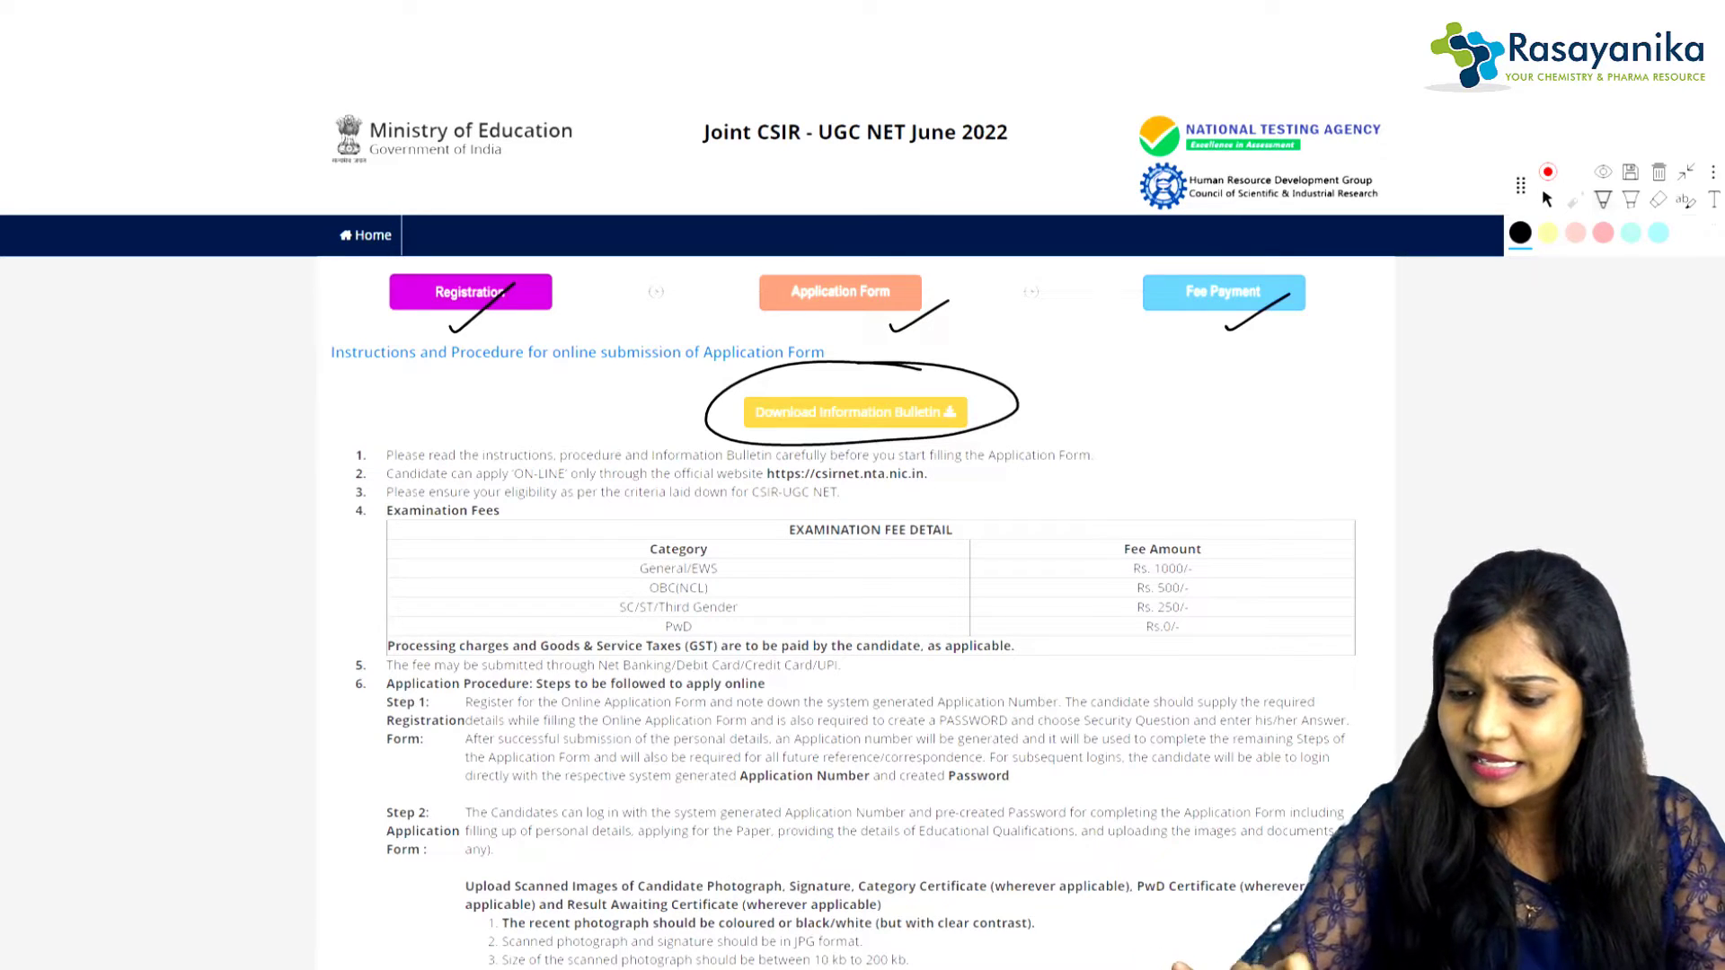
pyautogui.scroll(-3, 863, 539)
pyautogui.scroll(-6, 854, 539)
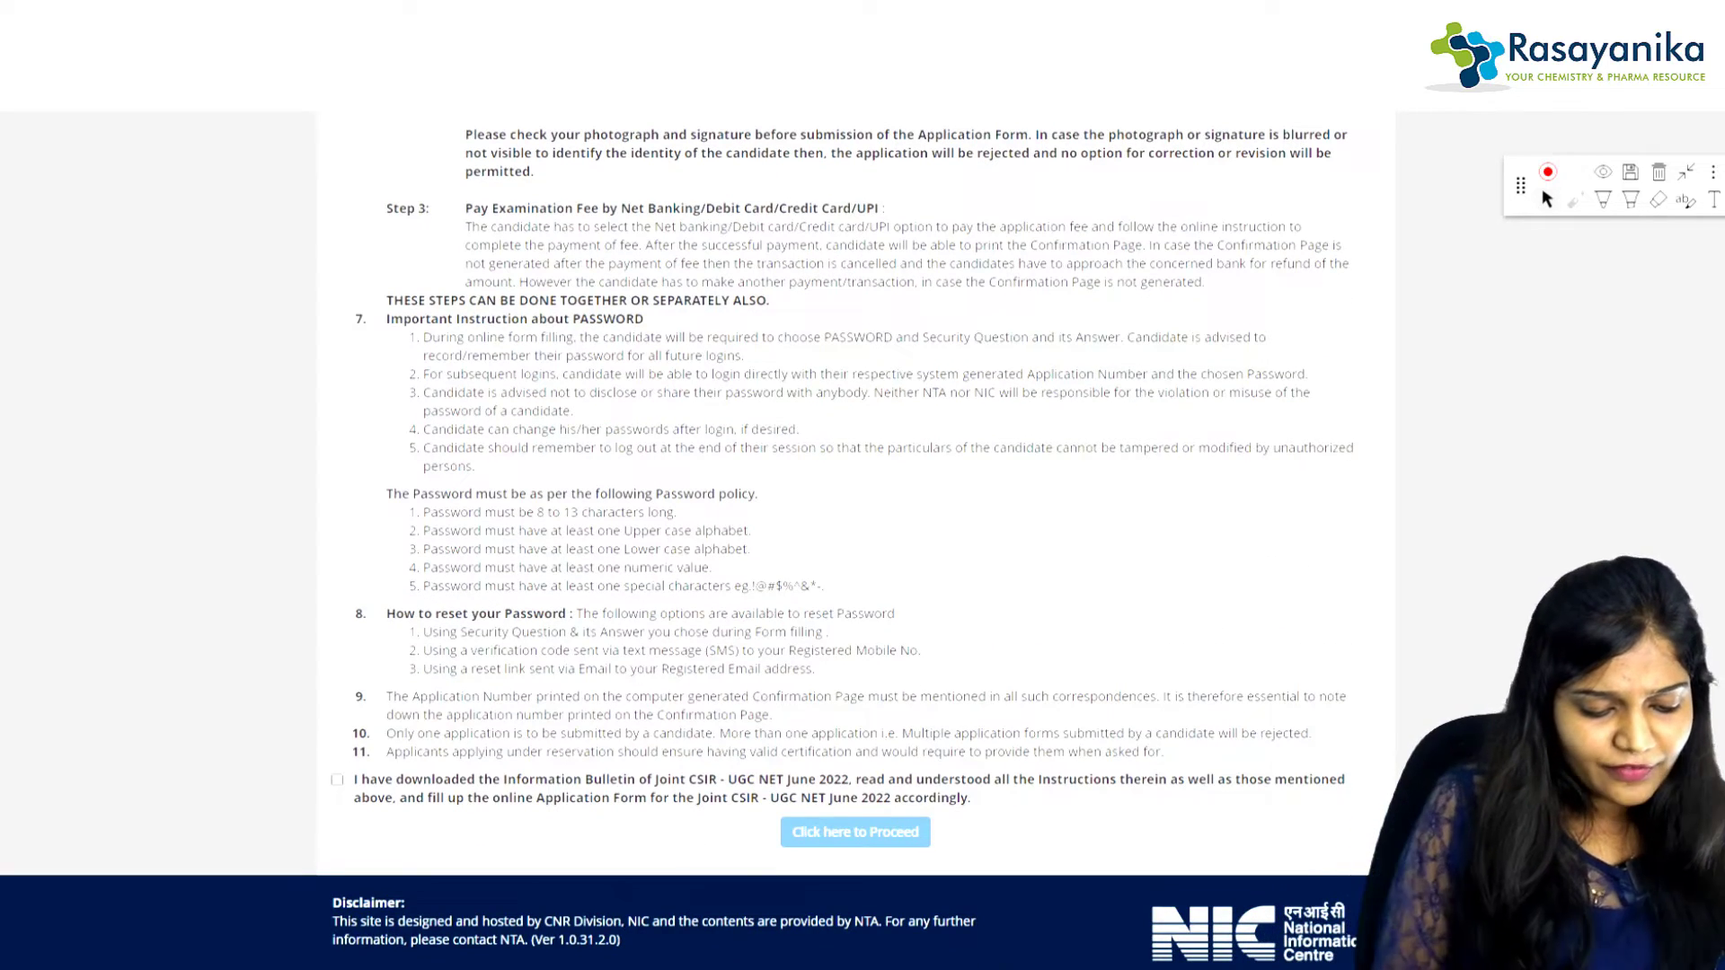
# Step: Tick the Information Bulletin declaration checkbox and circle it with the pen
pyautogui.click(337, 780)
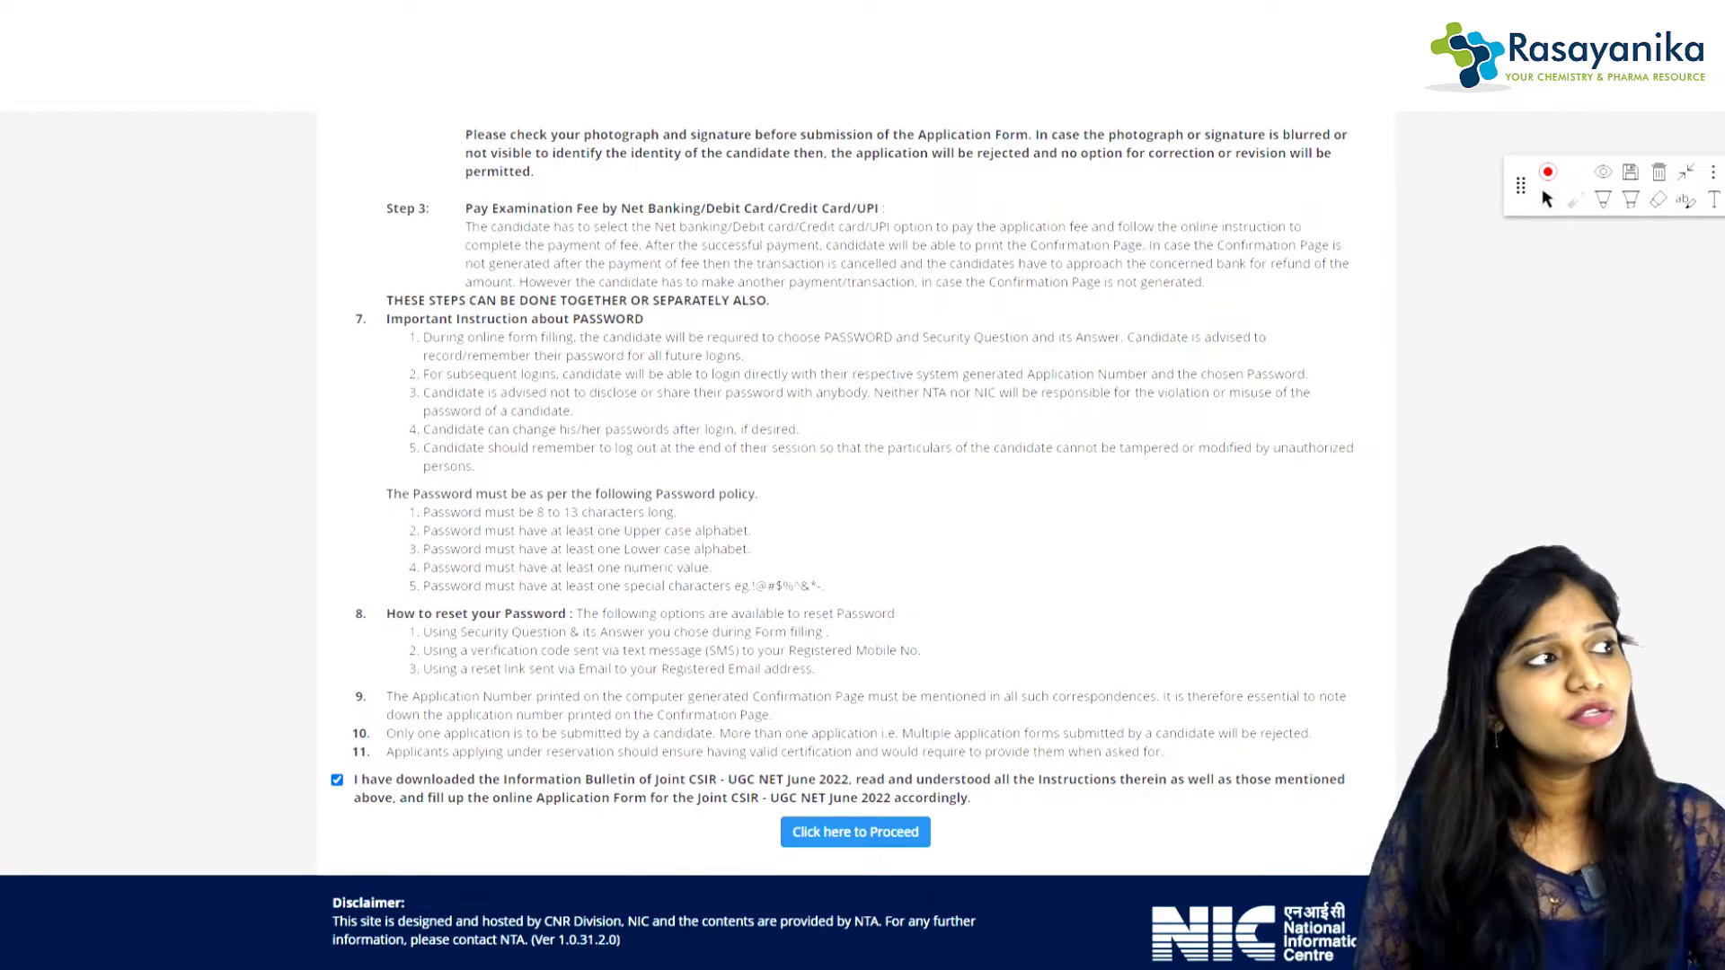
pyautogui.click(1603, 200)
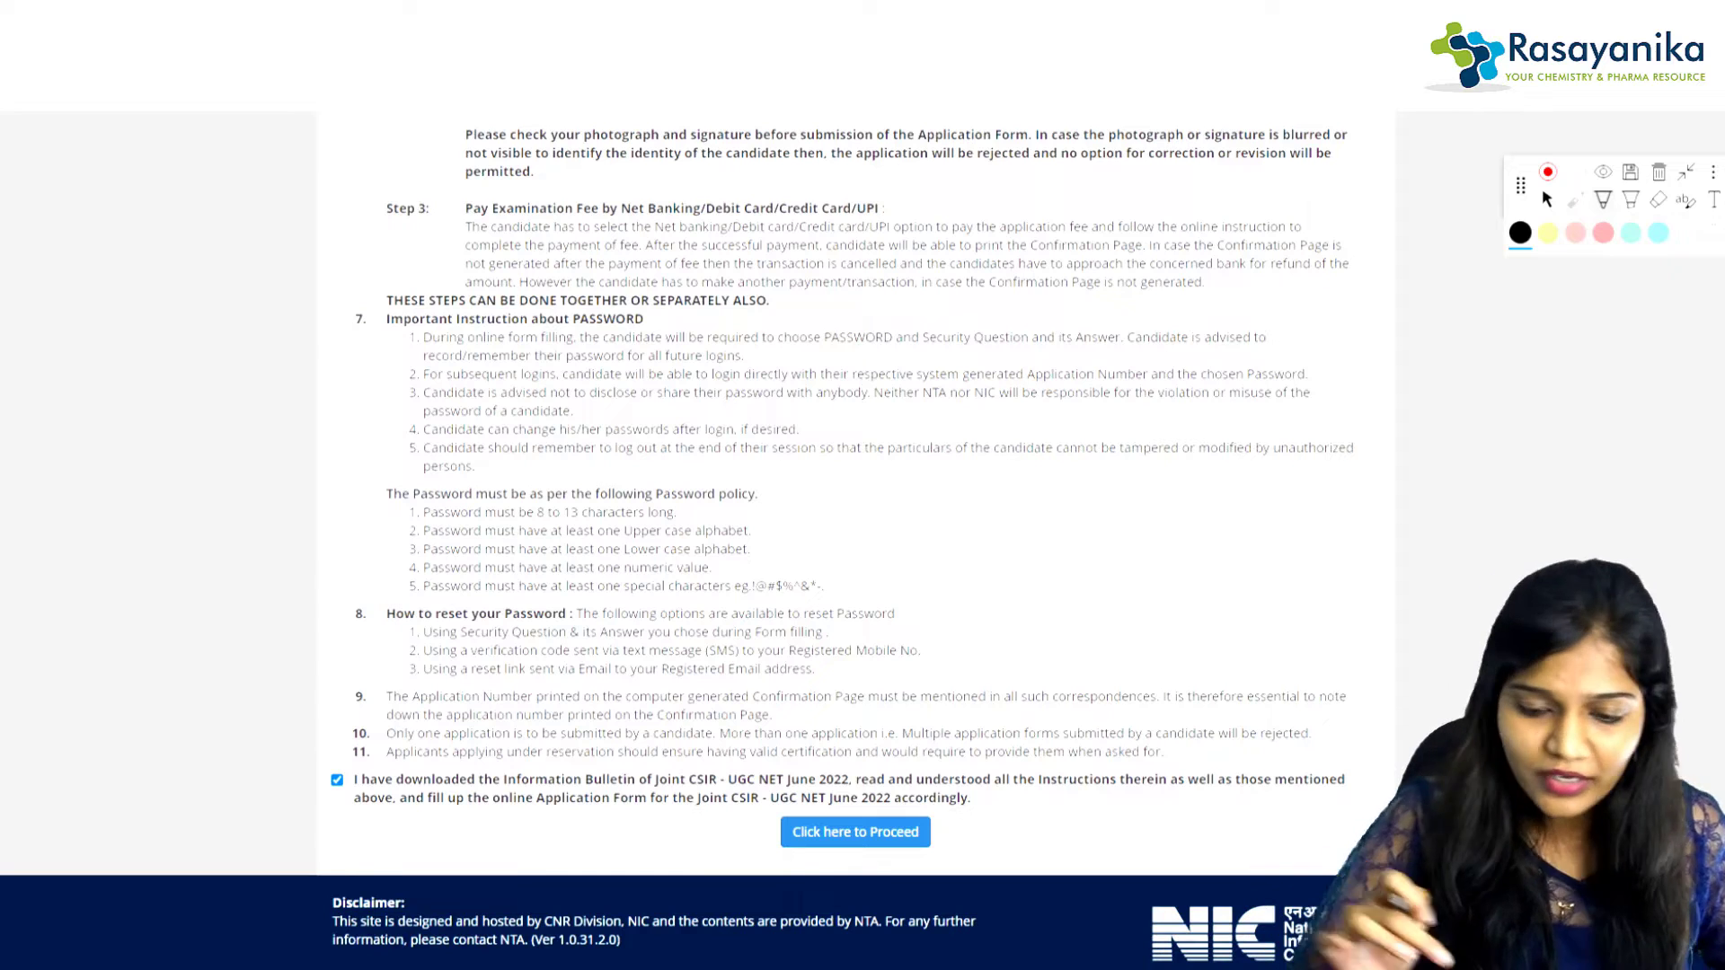
pyautogui.moveTo(345, 744)
pyautogui.mouseDown()
pyautogui.moveTo(371, 764)
pyautogui.moveTo(307, 744)
pyautogui.mouseUp()
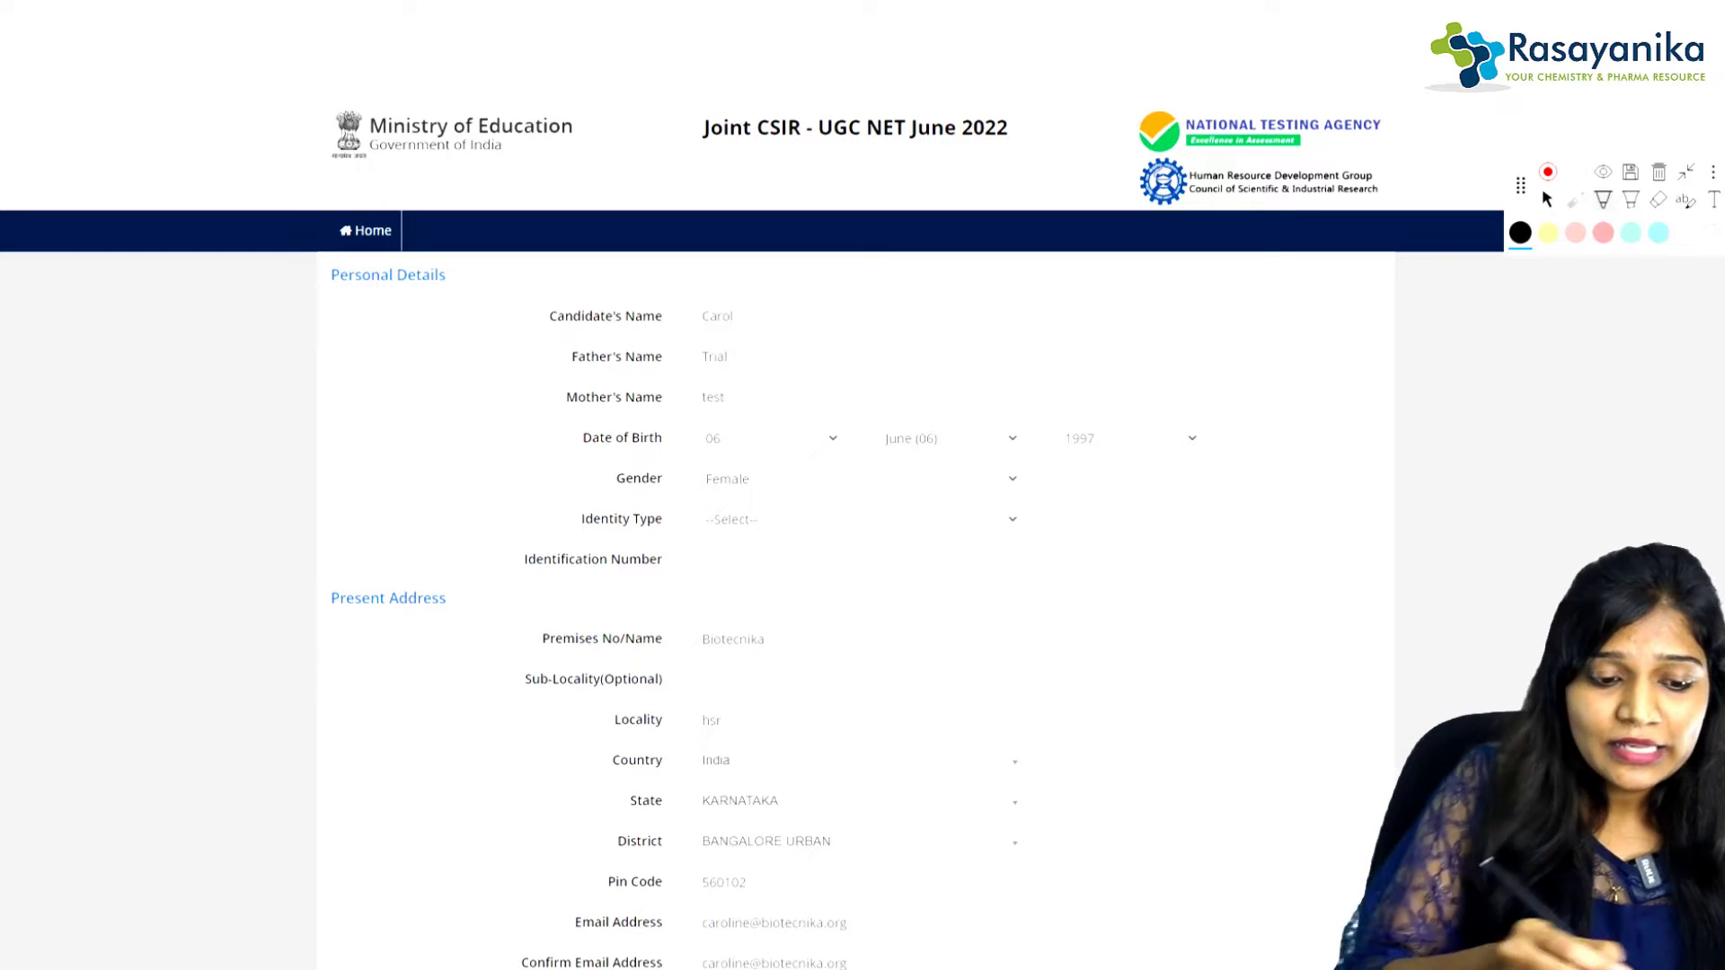
# Step: Tick off Candidate's Name, Father's Name, Mother's Name, Date of Birth and Gender
pyautogui.moveTo(514, 333); pyautogui.dragTo(569, 285)
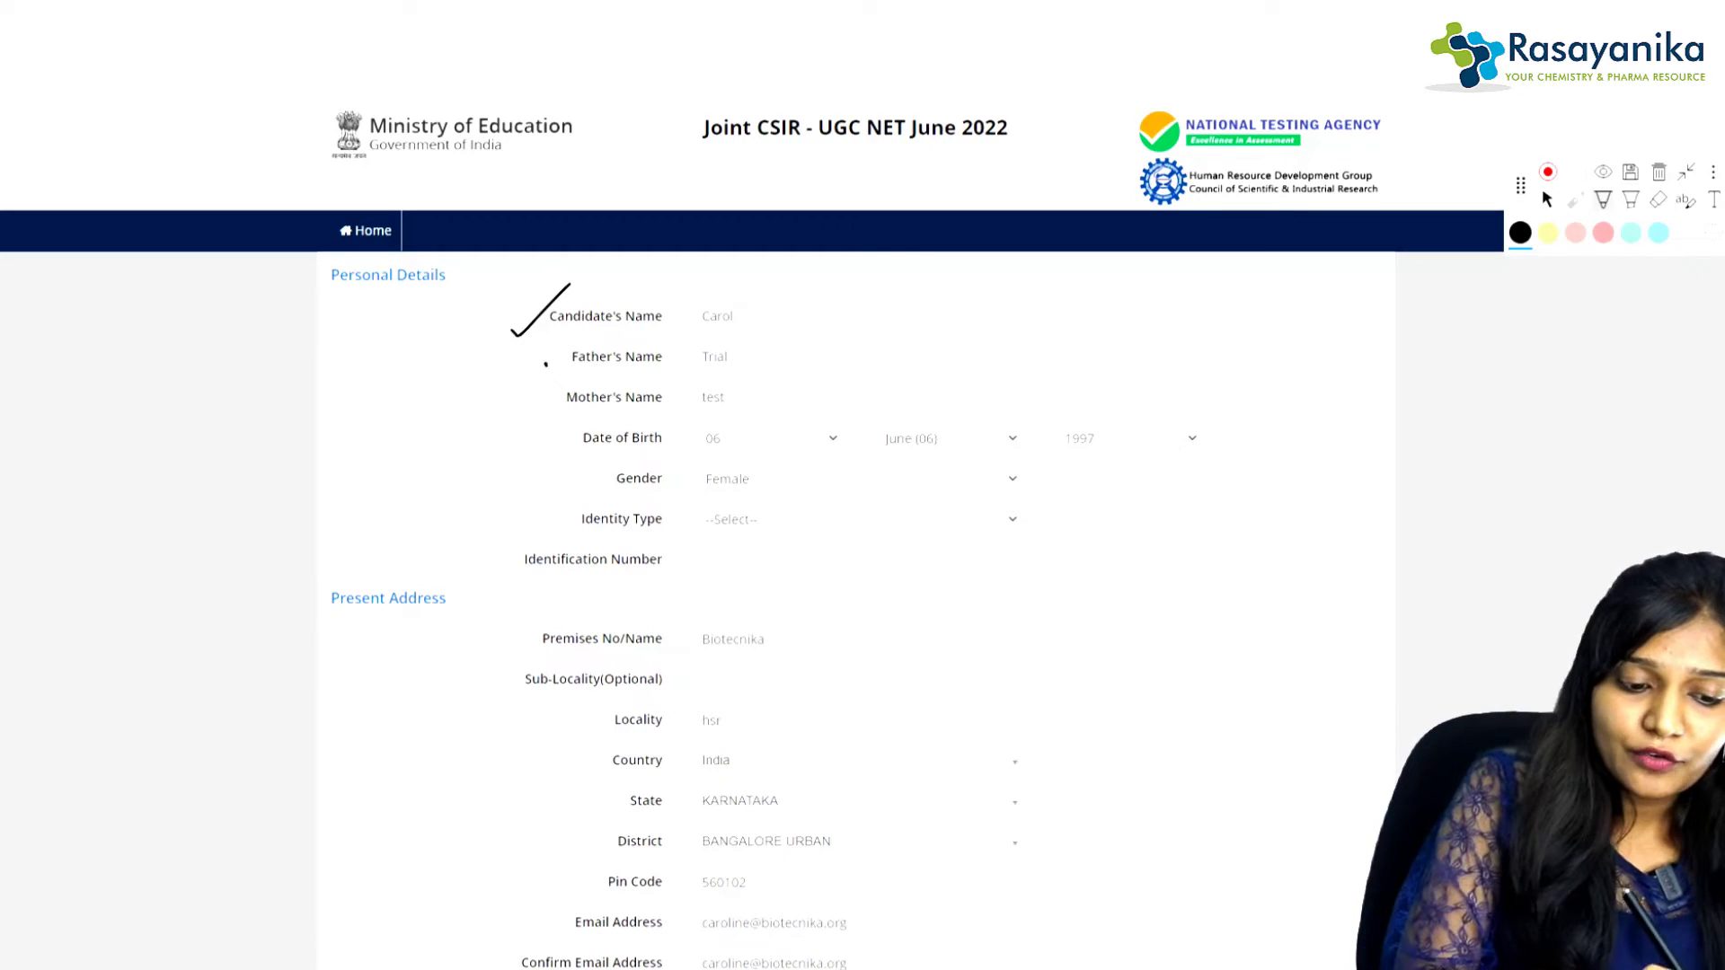
pyautogui.moveTo(545, 364); pyautogui.dragTo(579, 340)
pyautogui.moveTo(531, 409); pyautogui.dragTo(576, 369)
pyautogui.moveTo(554, 452); pyautogui.dragTo(591, 425)
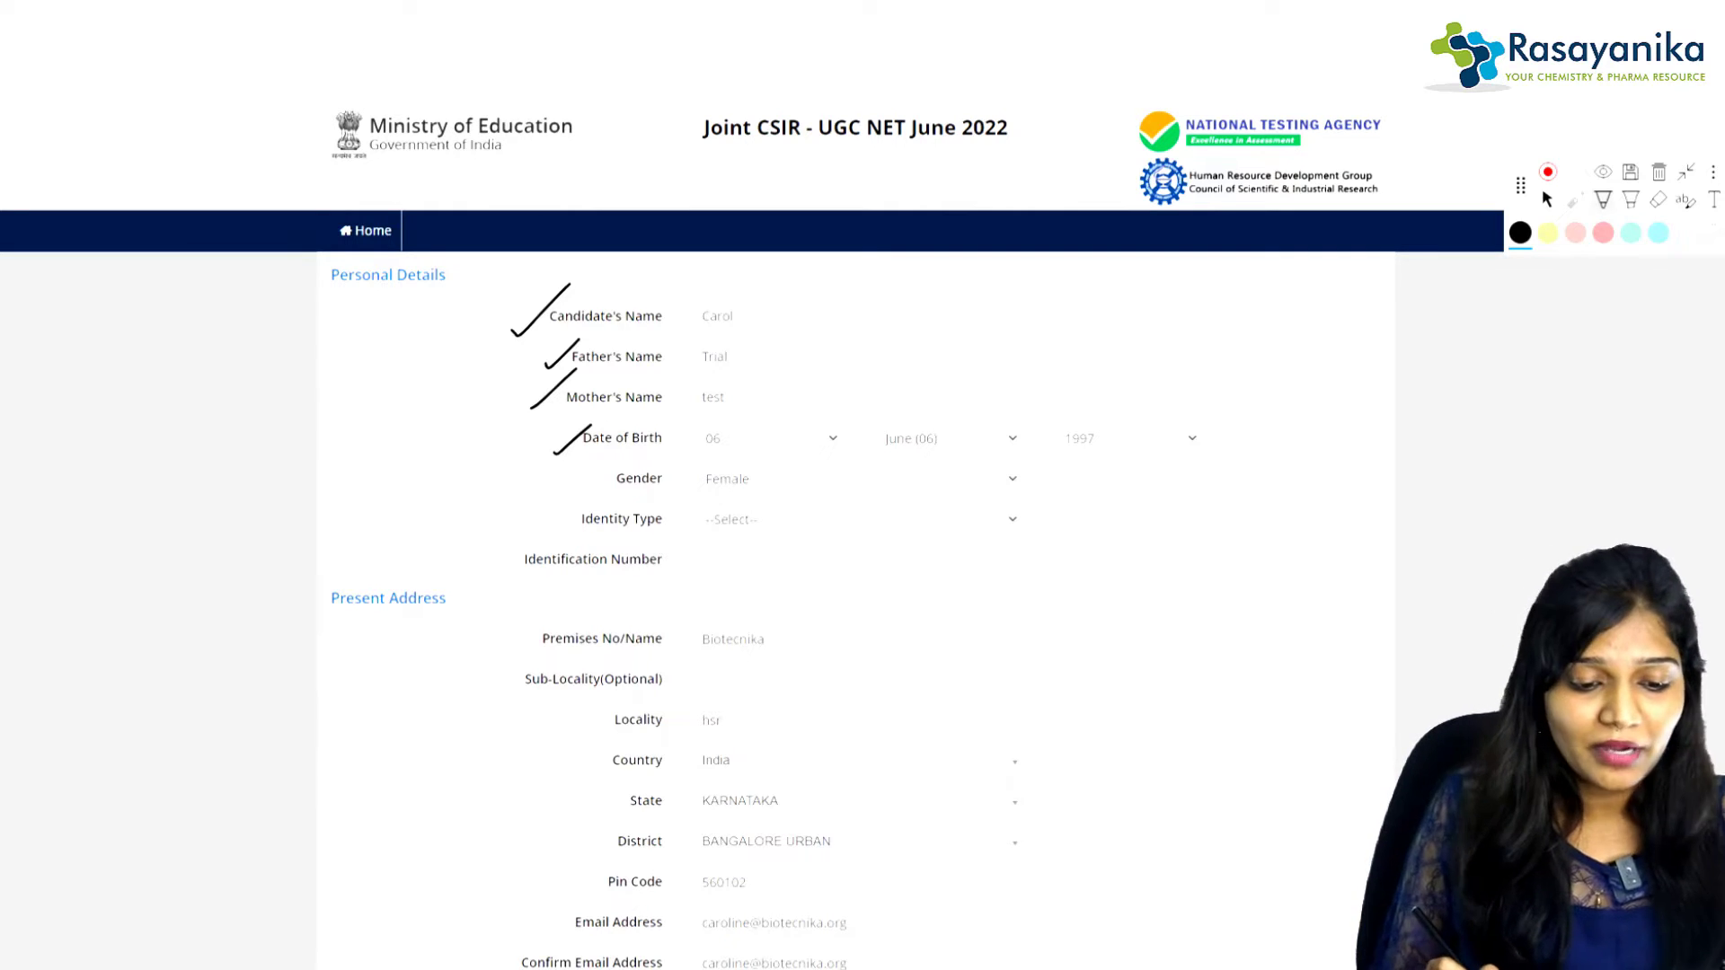
pyautogui.moveTo(595, 482); pyautogui.dragTo(648, 452)
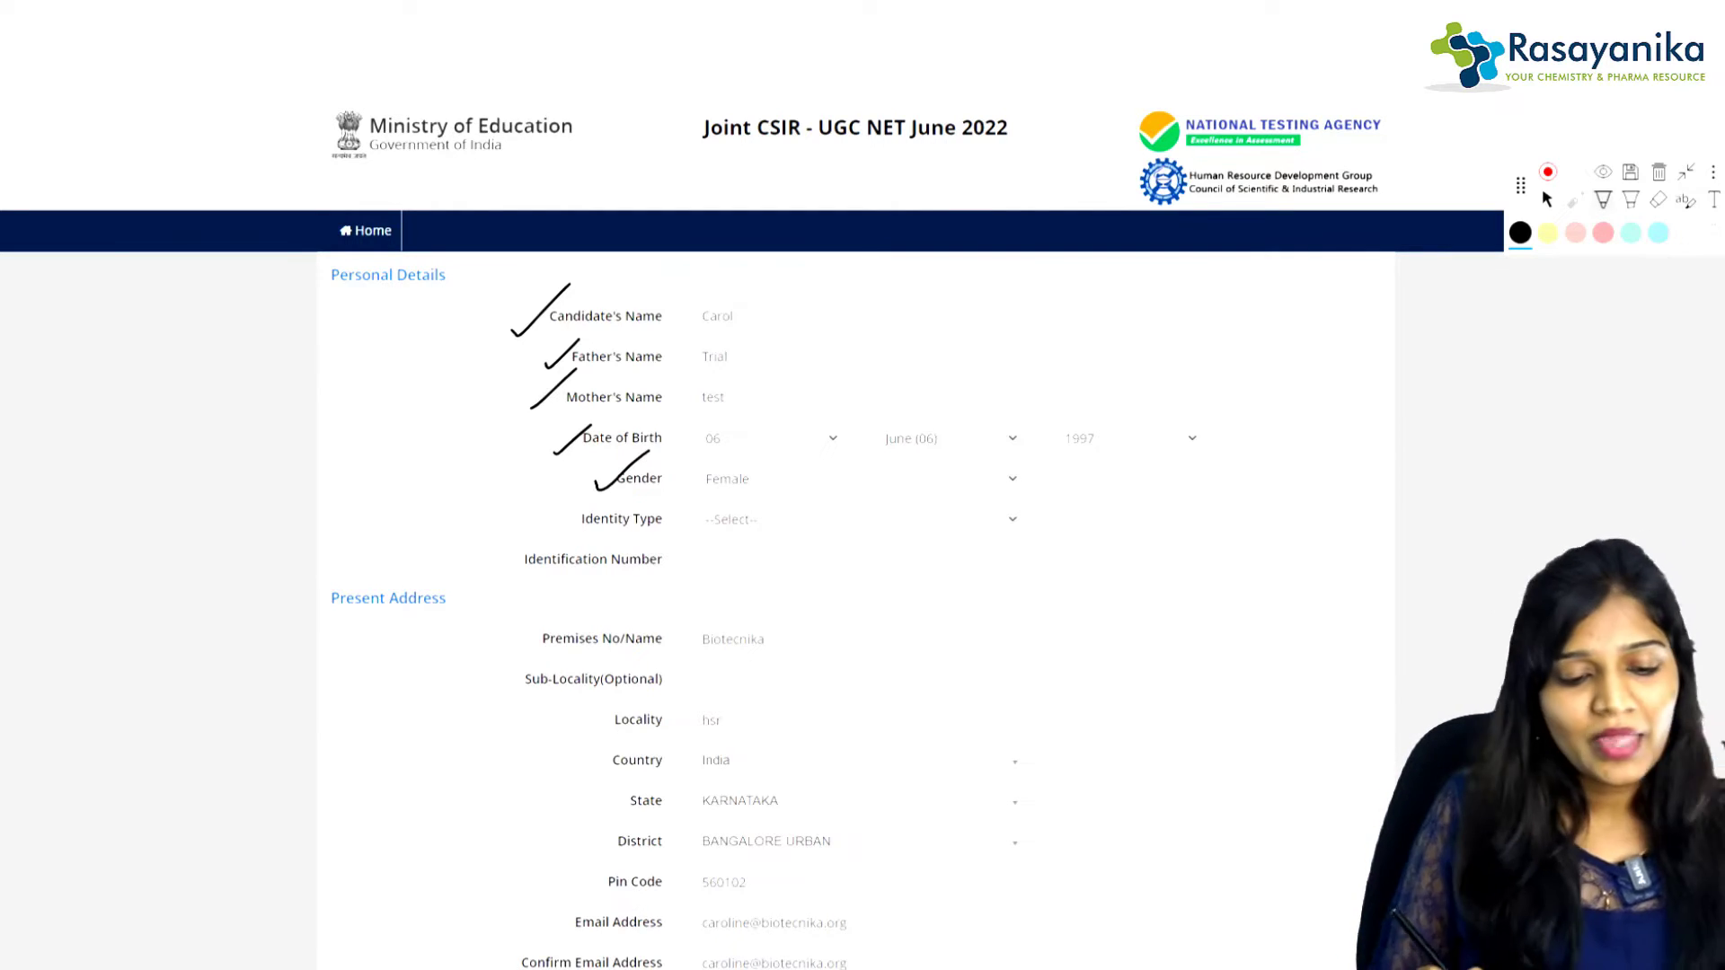
# Step: Set Identity Type to 'Any Other Valid Govt Identity with photograph'
pyautogui.click(887, 518)
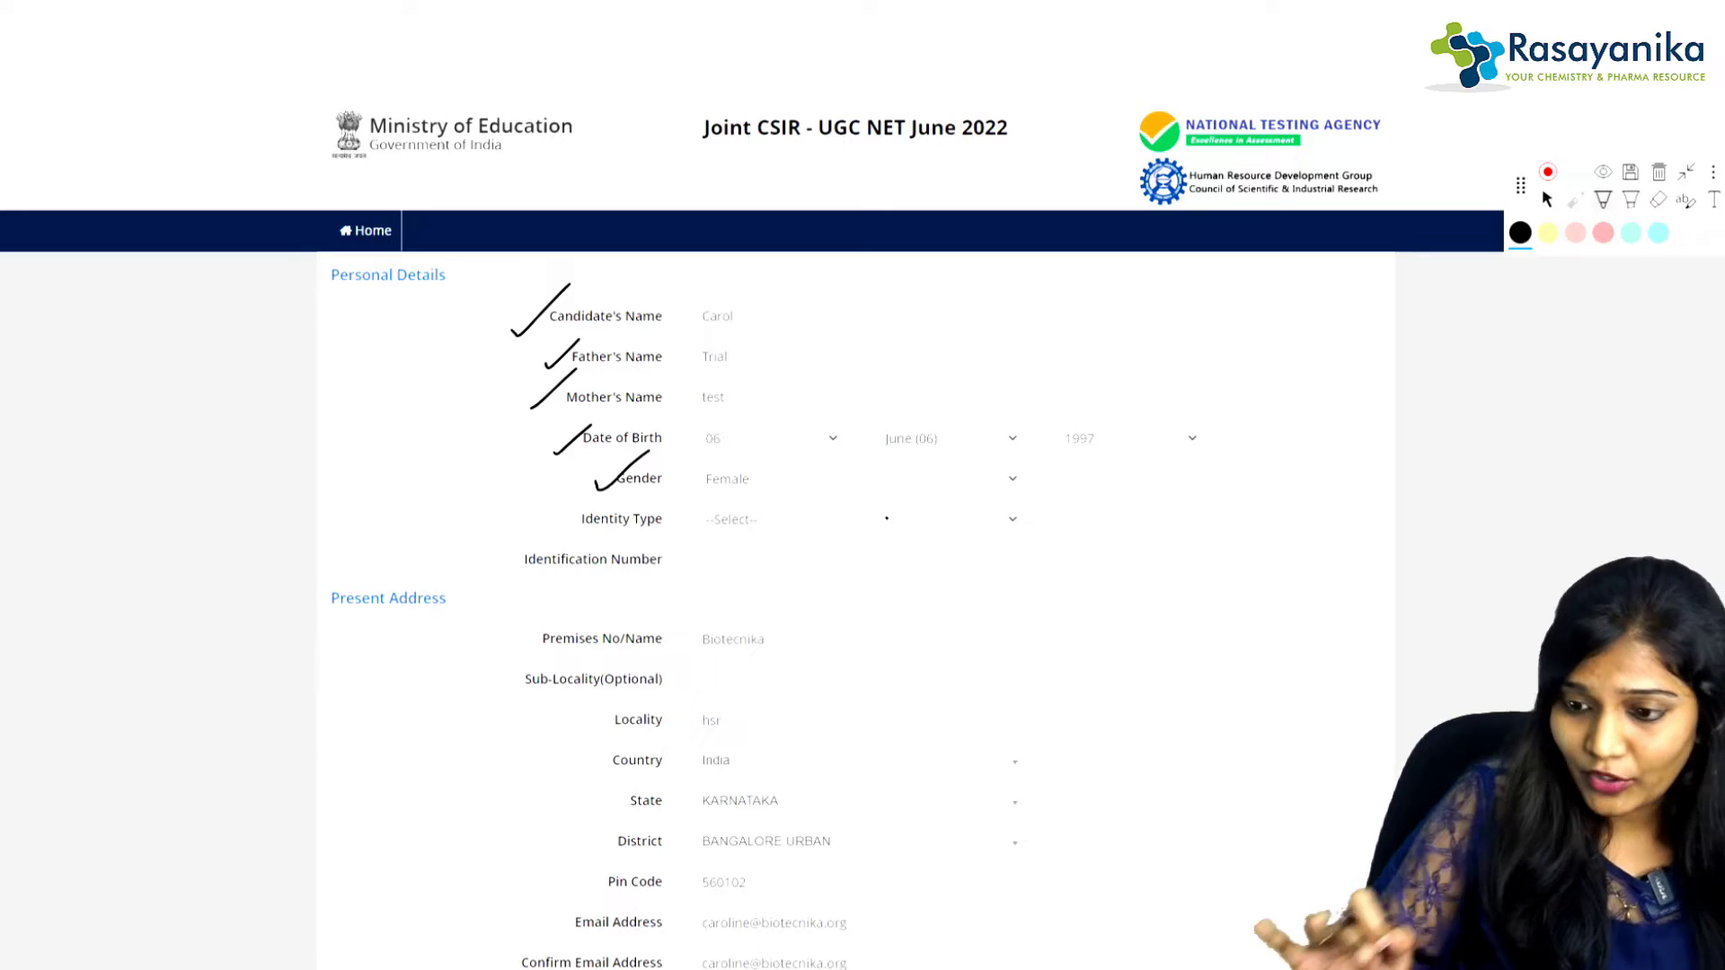
pyautogui.click(1547, 200)
pyautogui.click(858, 520)
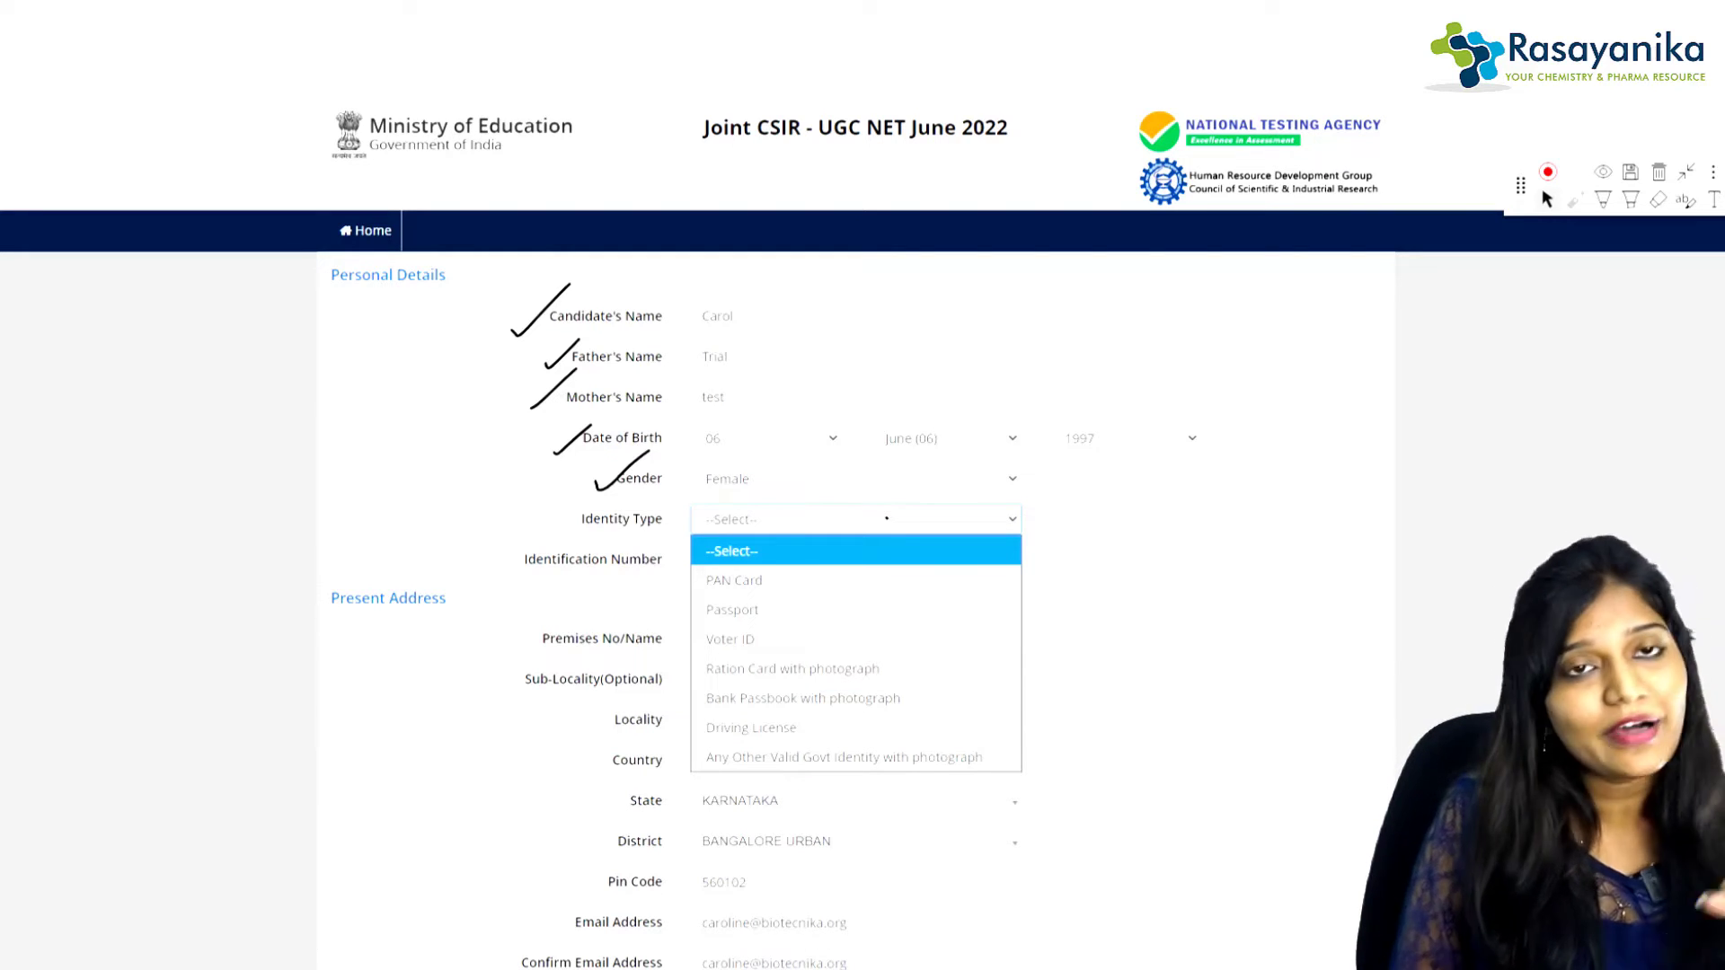
pyautogui.press('End')
pyautogui.press('Return')
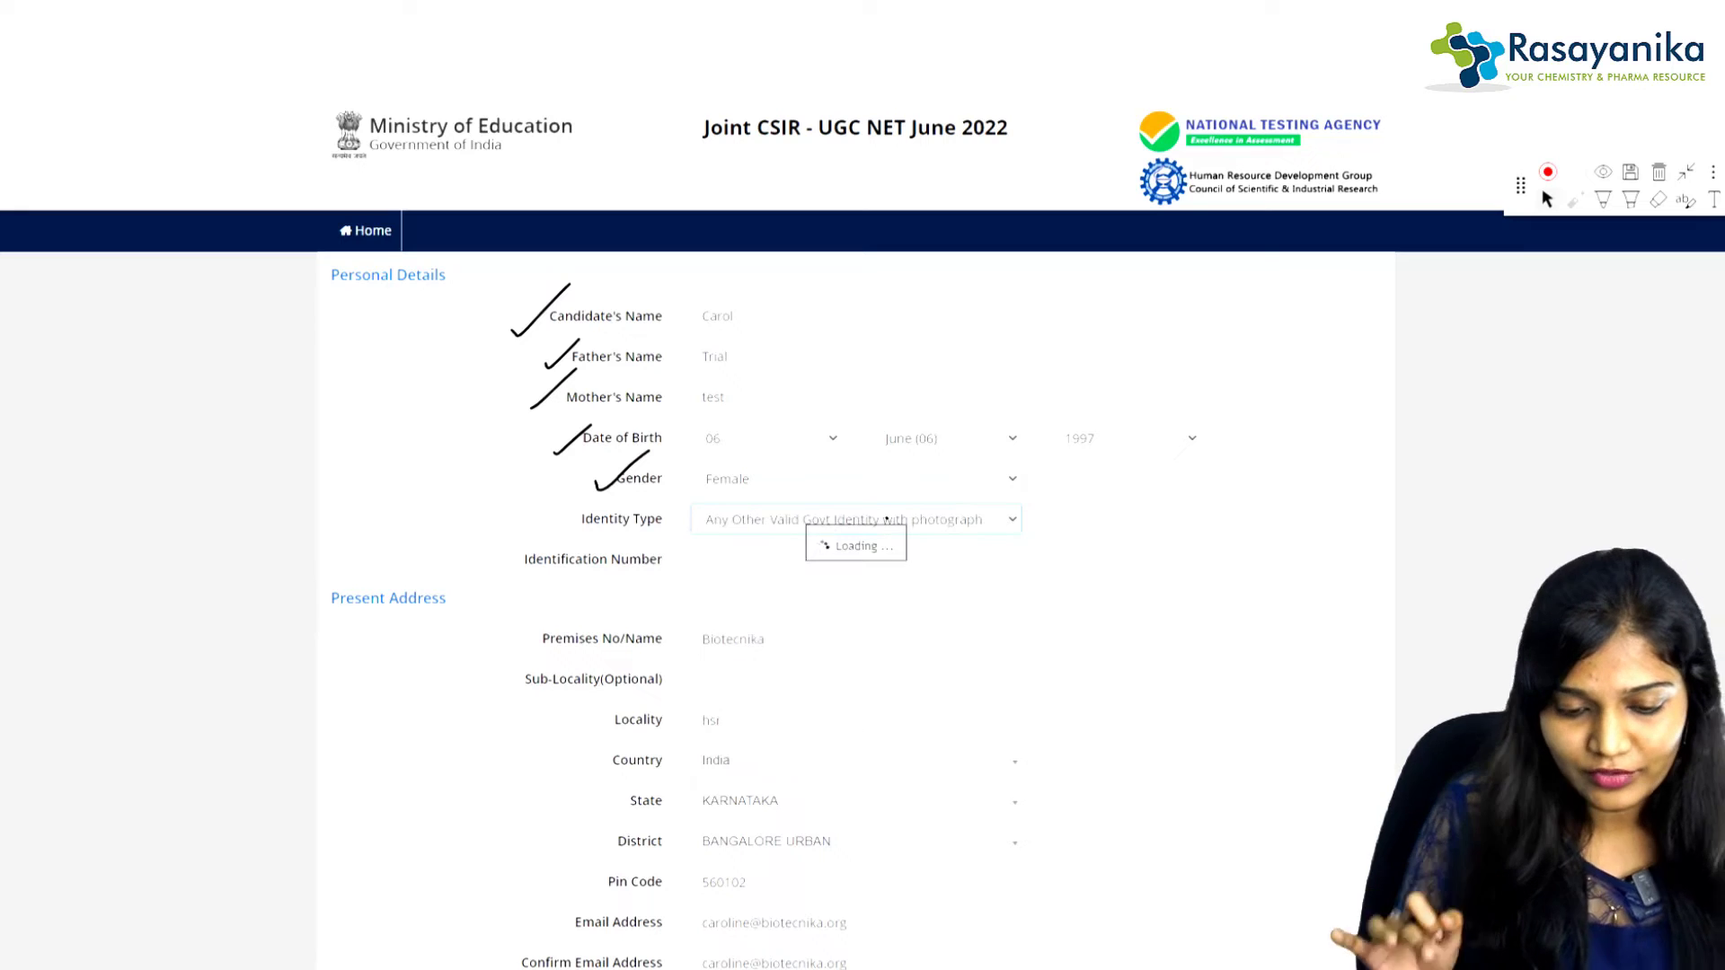
pyautogui.press('Tab')
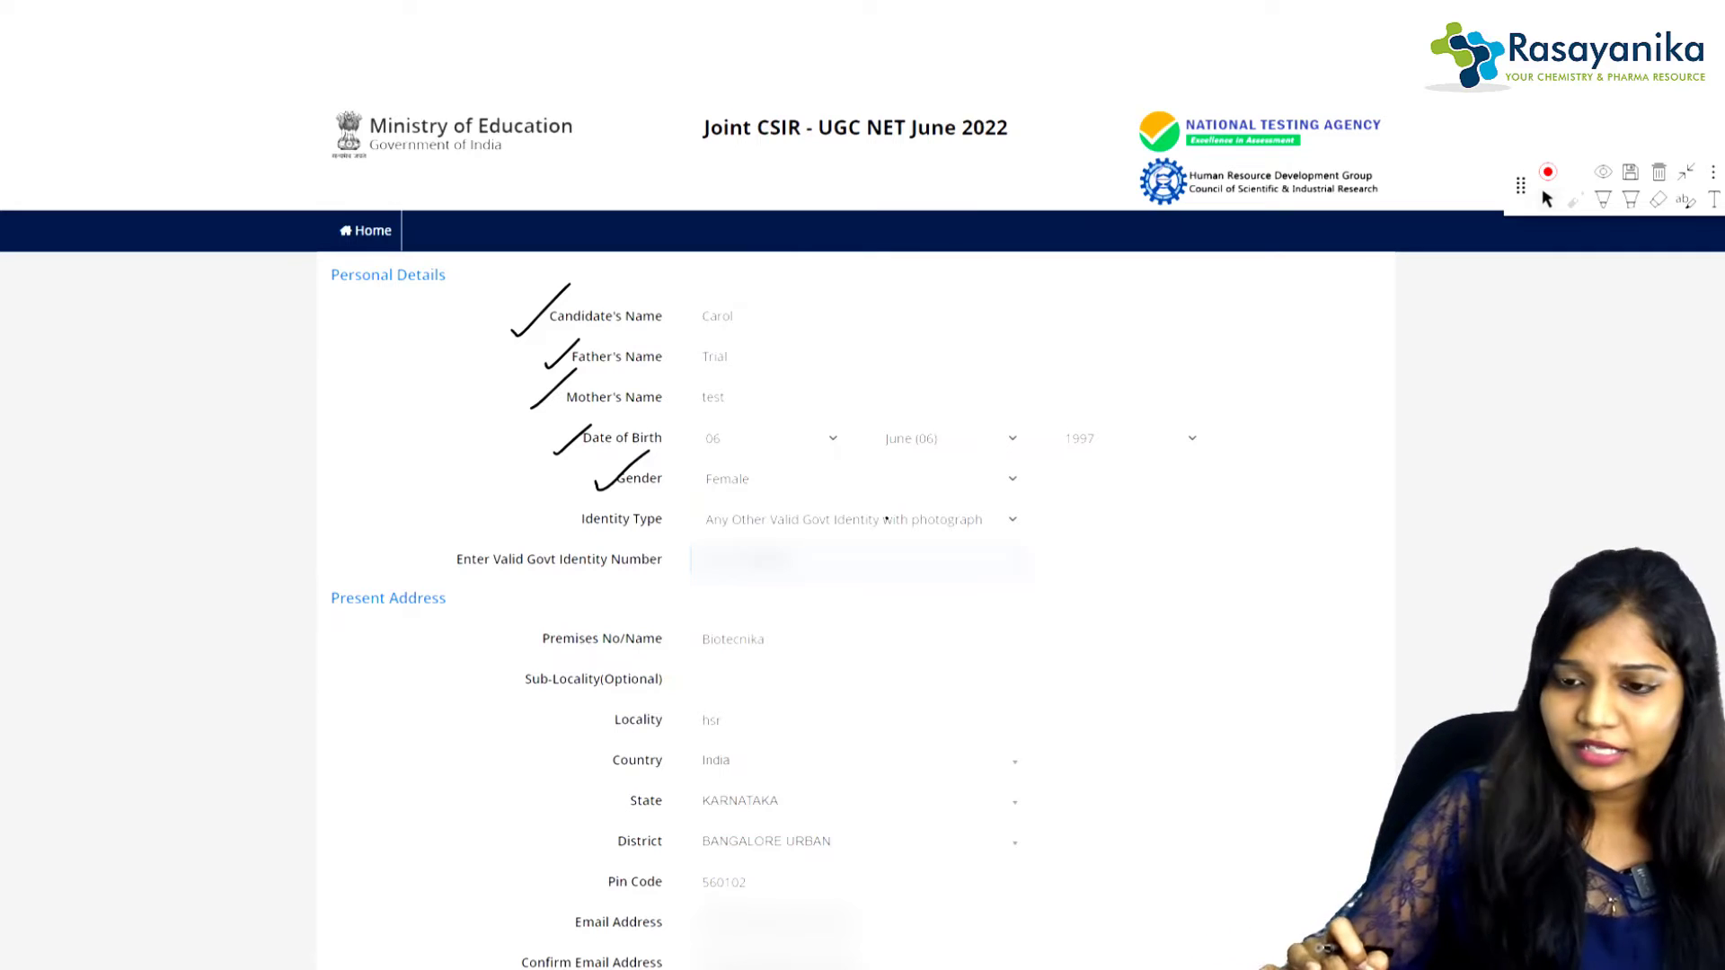
# Step: Tick off the Country, State and District address fields
pyautogui.click(1603, 199)
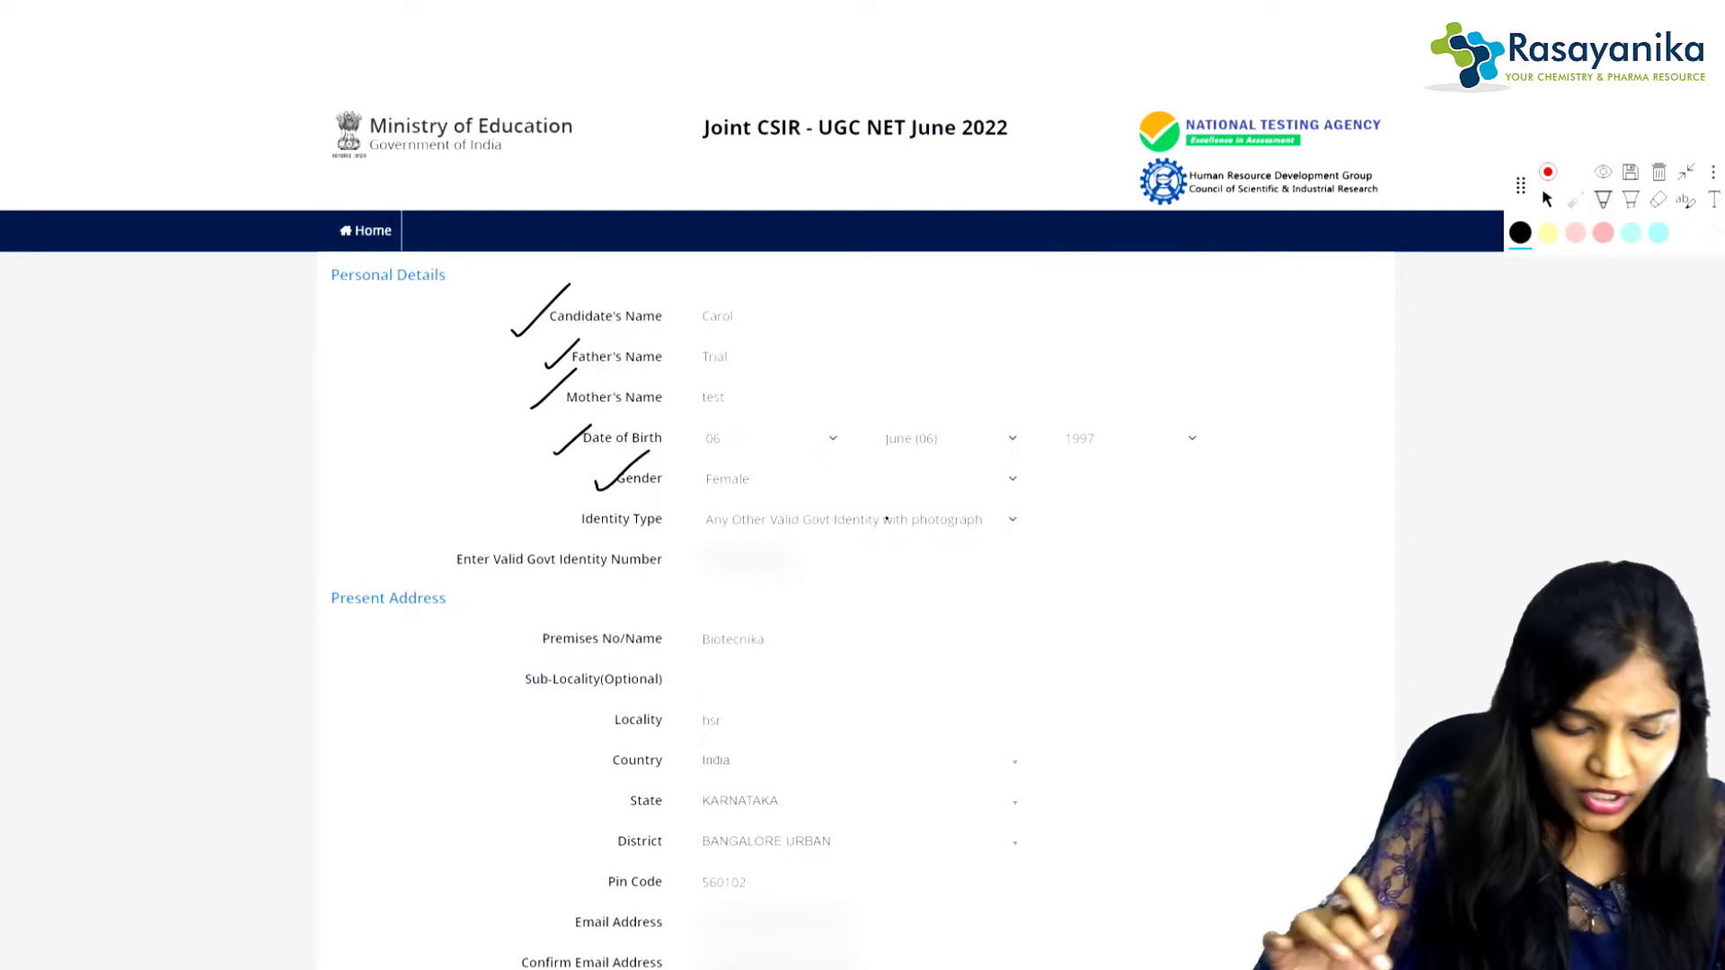
pyautogui.moveTo(572, 771); pyautogui.dragTo(613, 753)
pyautogui.moveTo(587, 812); pyautogui.dragTo(627, 784)
pyautogui.moveTo(573, 846)
pyautogui.mouseDown()
pyautogui.moveTo(605, 834)
pyautogui.moveTo(623, 863)
pyautogui.mouseUp()
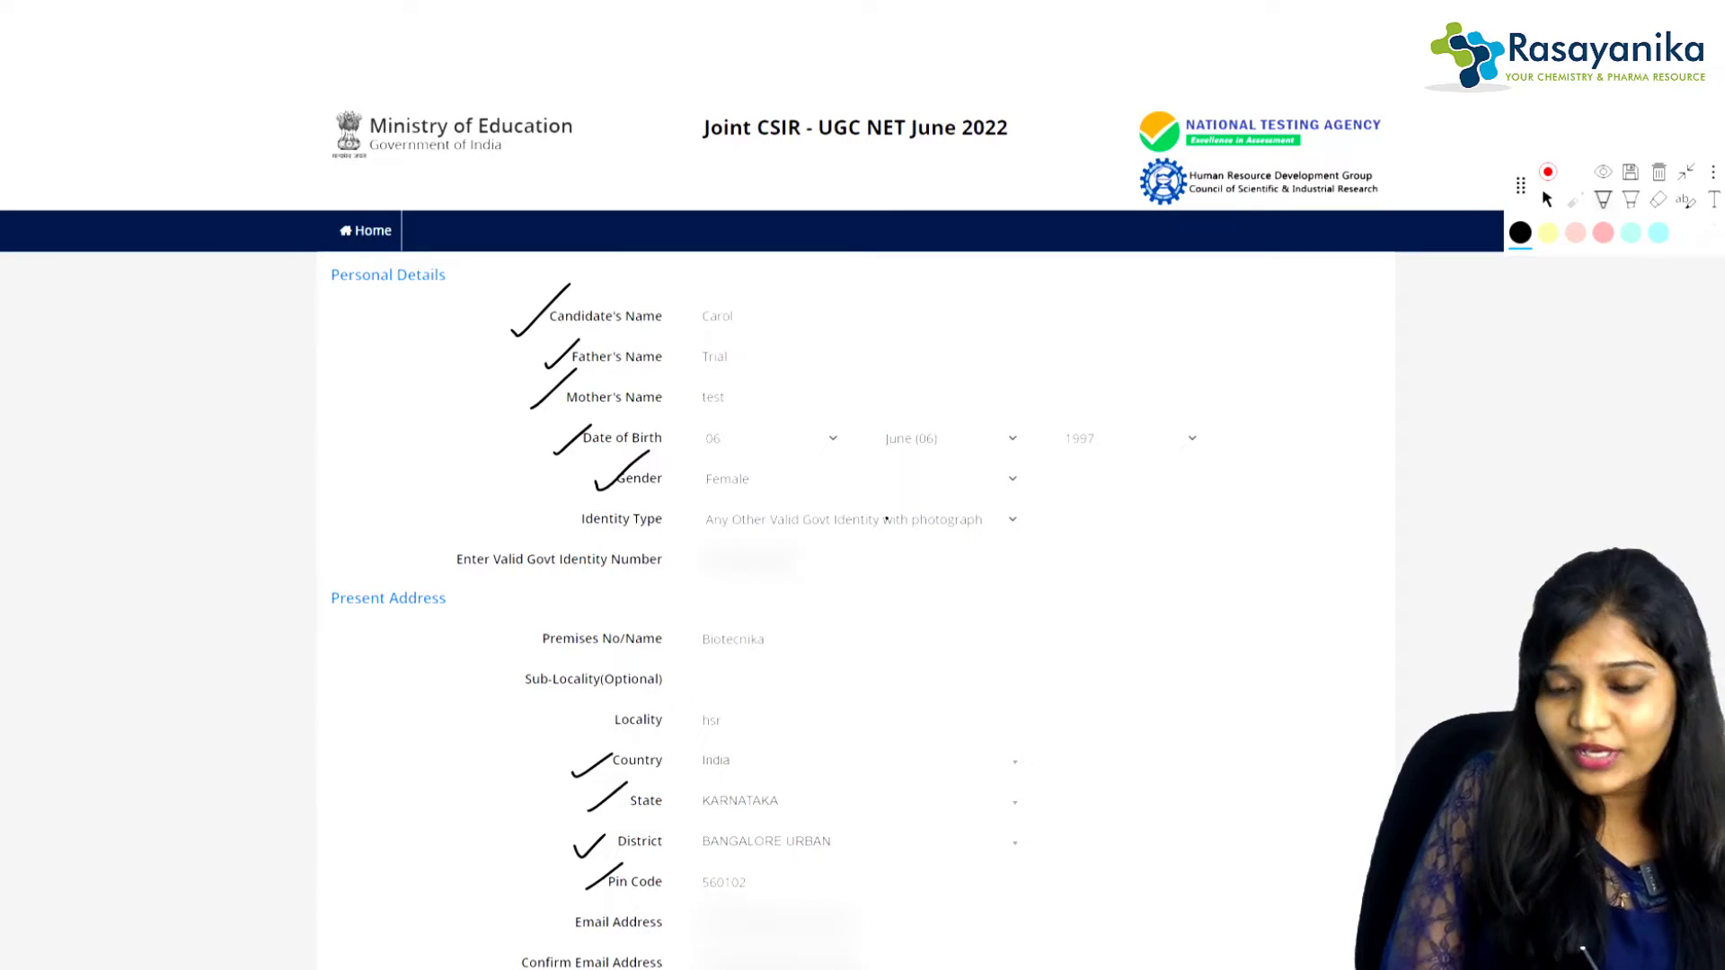
pyautogui.click(1548, 199)
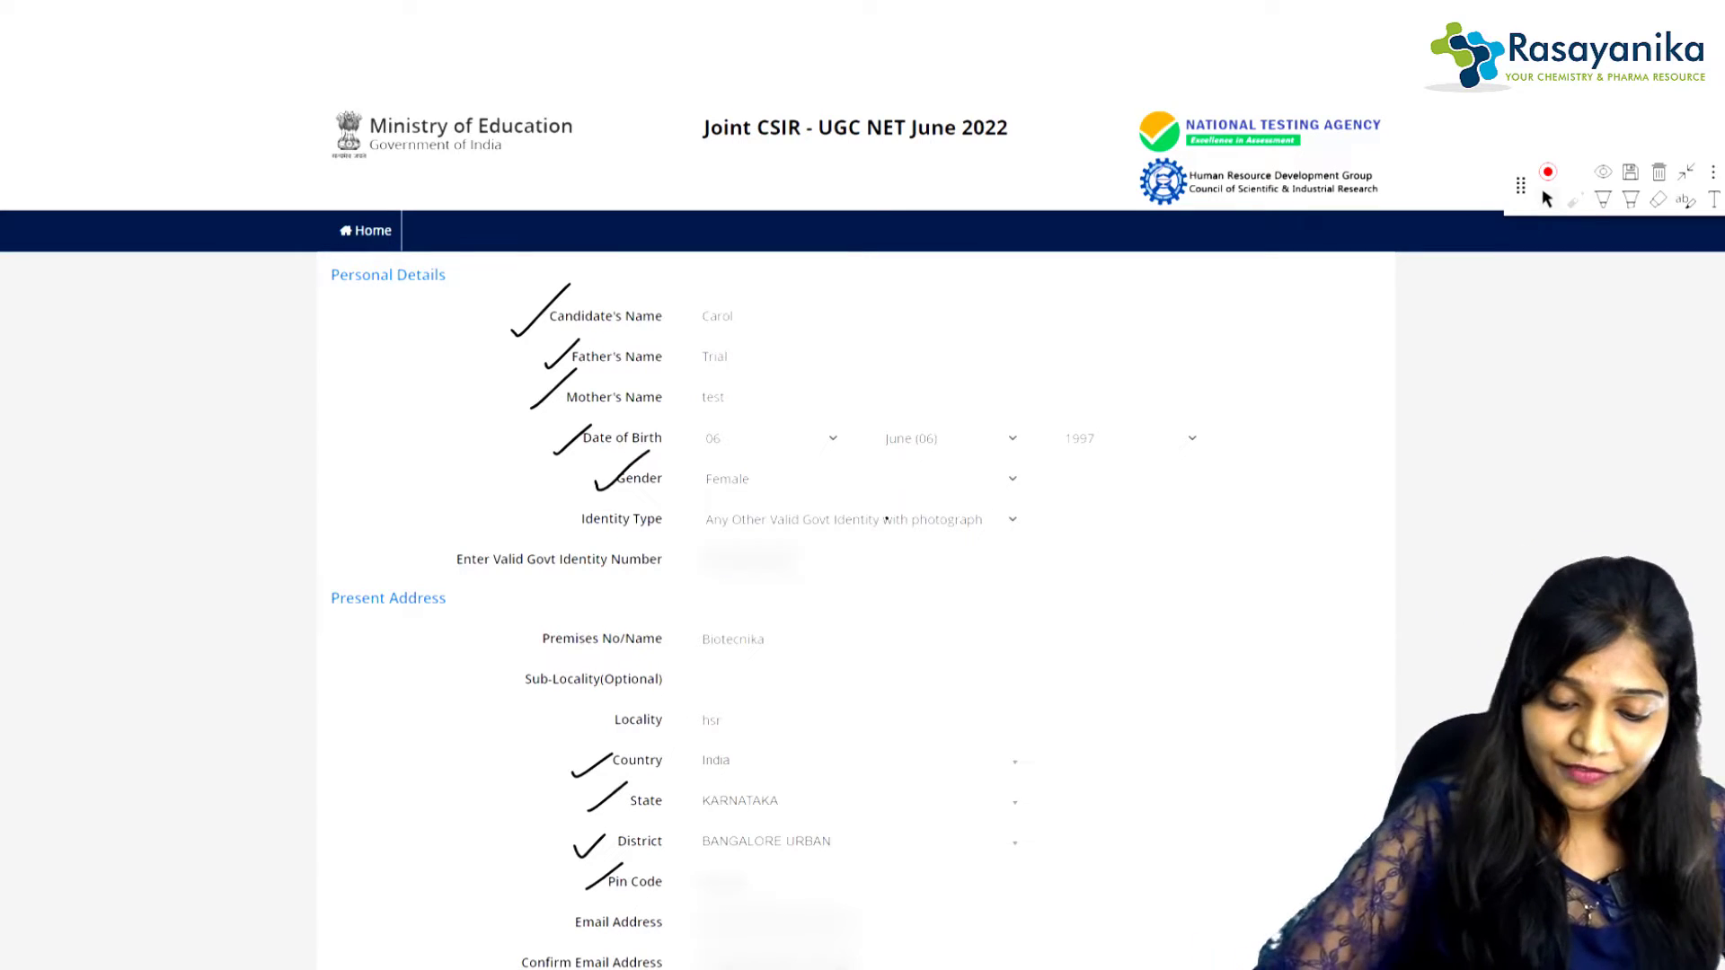
# Step: Tick off Email Address, Confirm Email Address, Mobile Number and Confirm Mobile Number
pyautogui.scroll(-3, 863, 539)
pyautogui.scroll(-1, 656, 539)
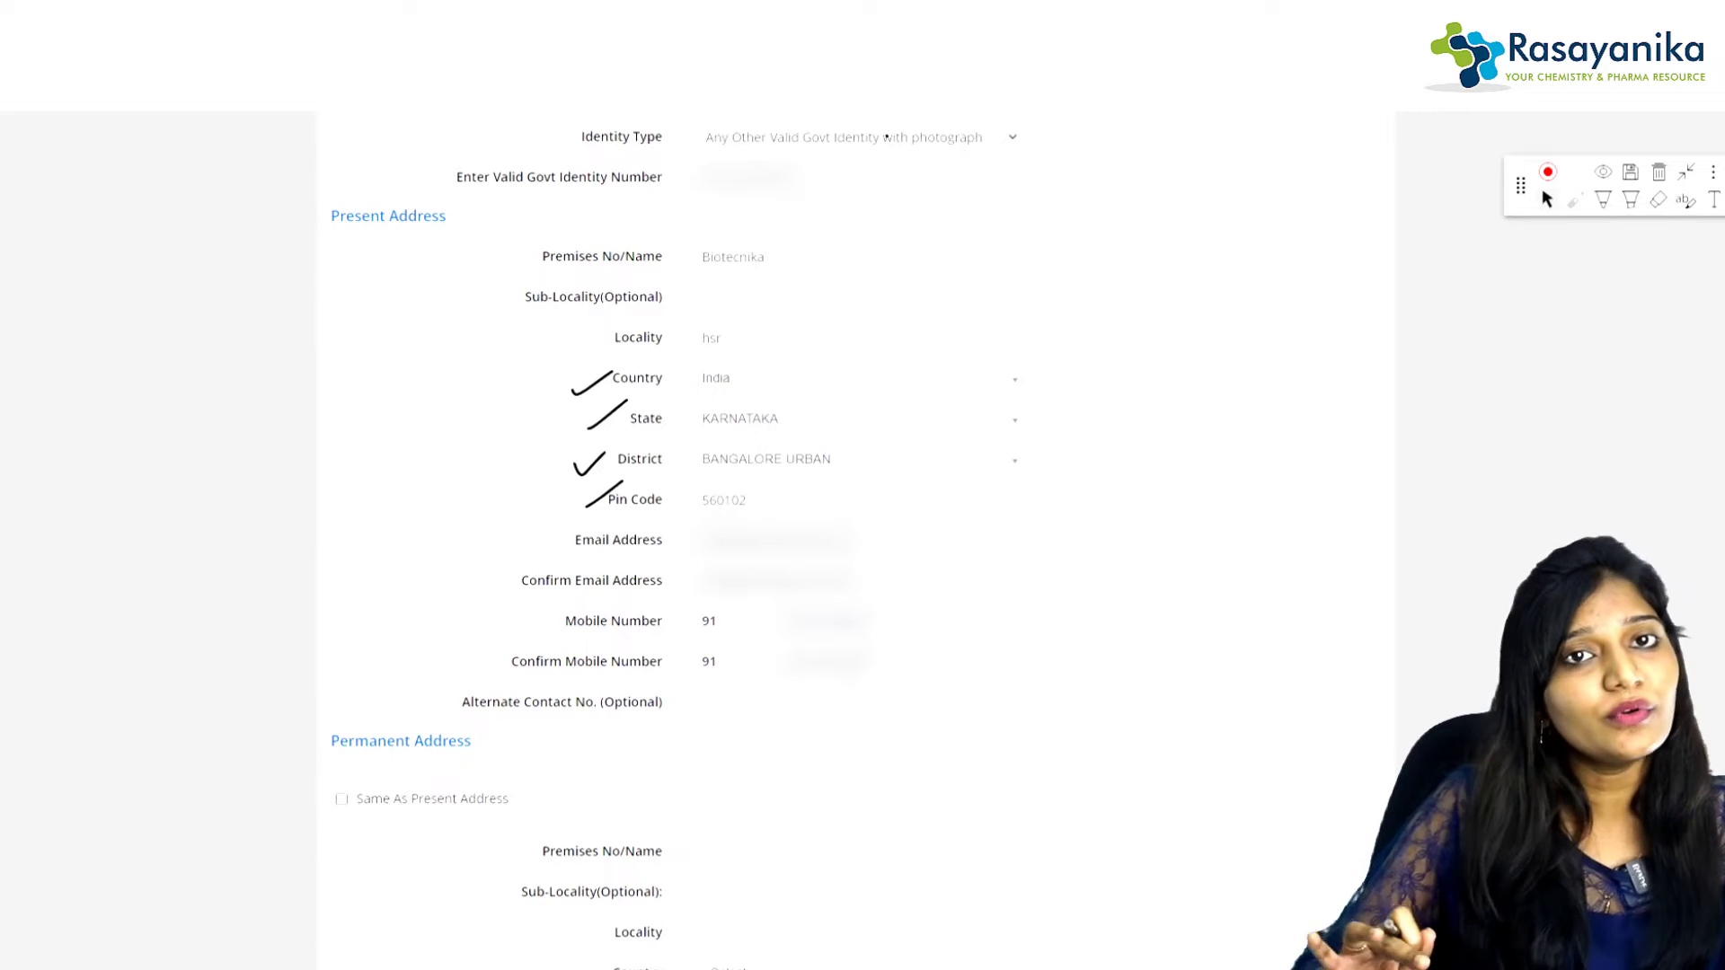
pyautogui.click(1603, 199)
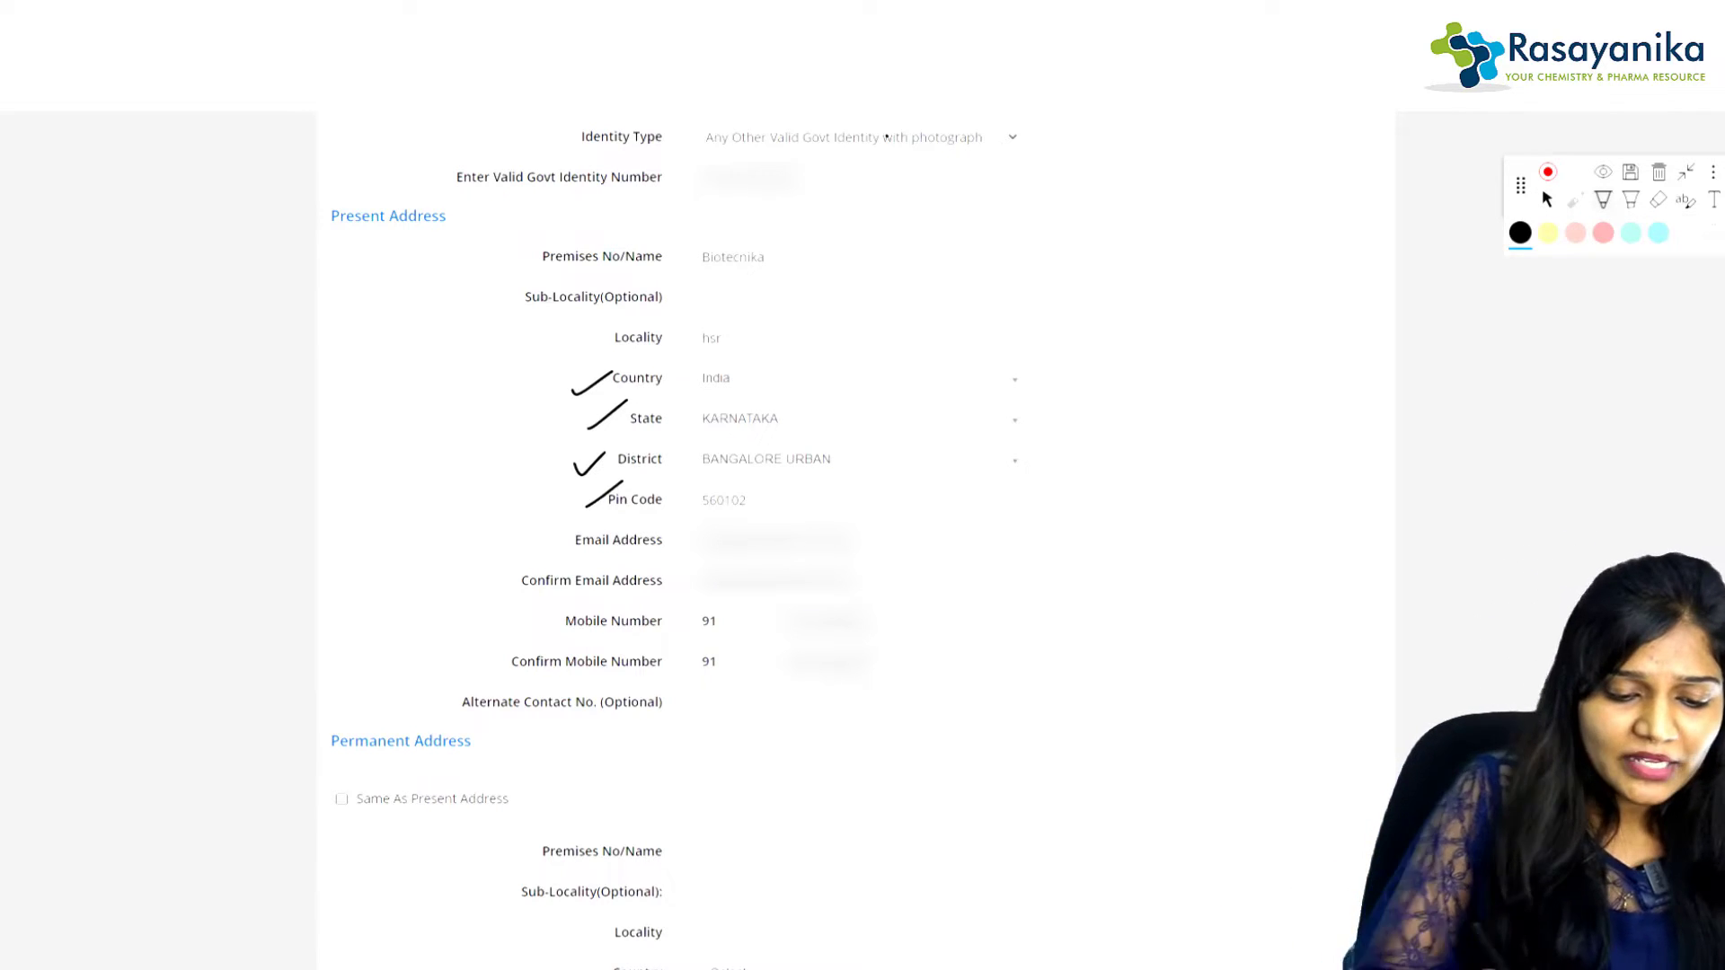
pyautogui.moveTo(538, 545); pyautogui.dragTo(617, 512)
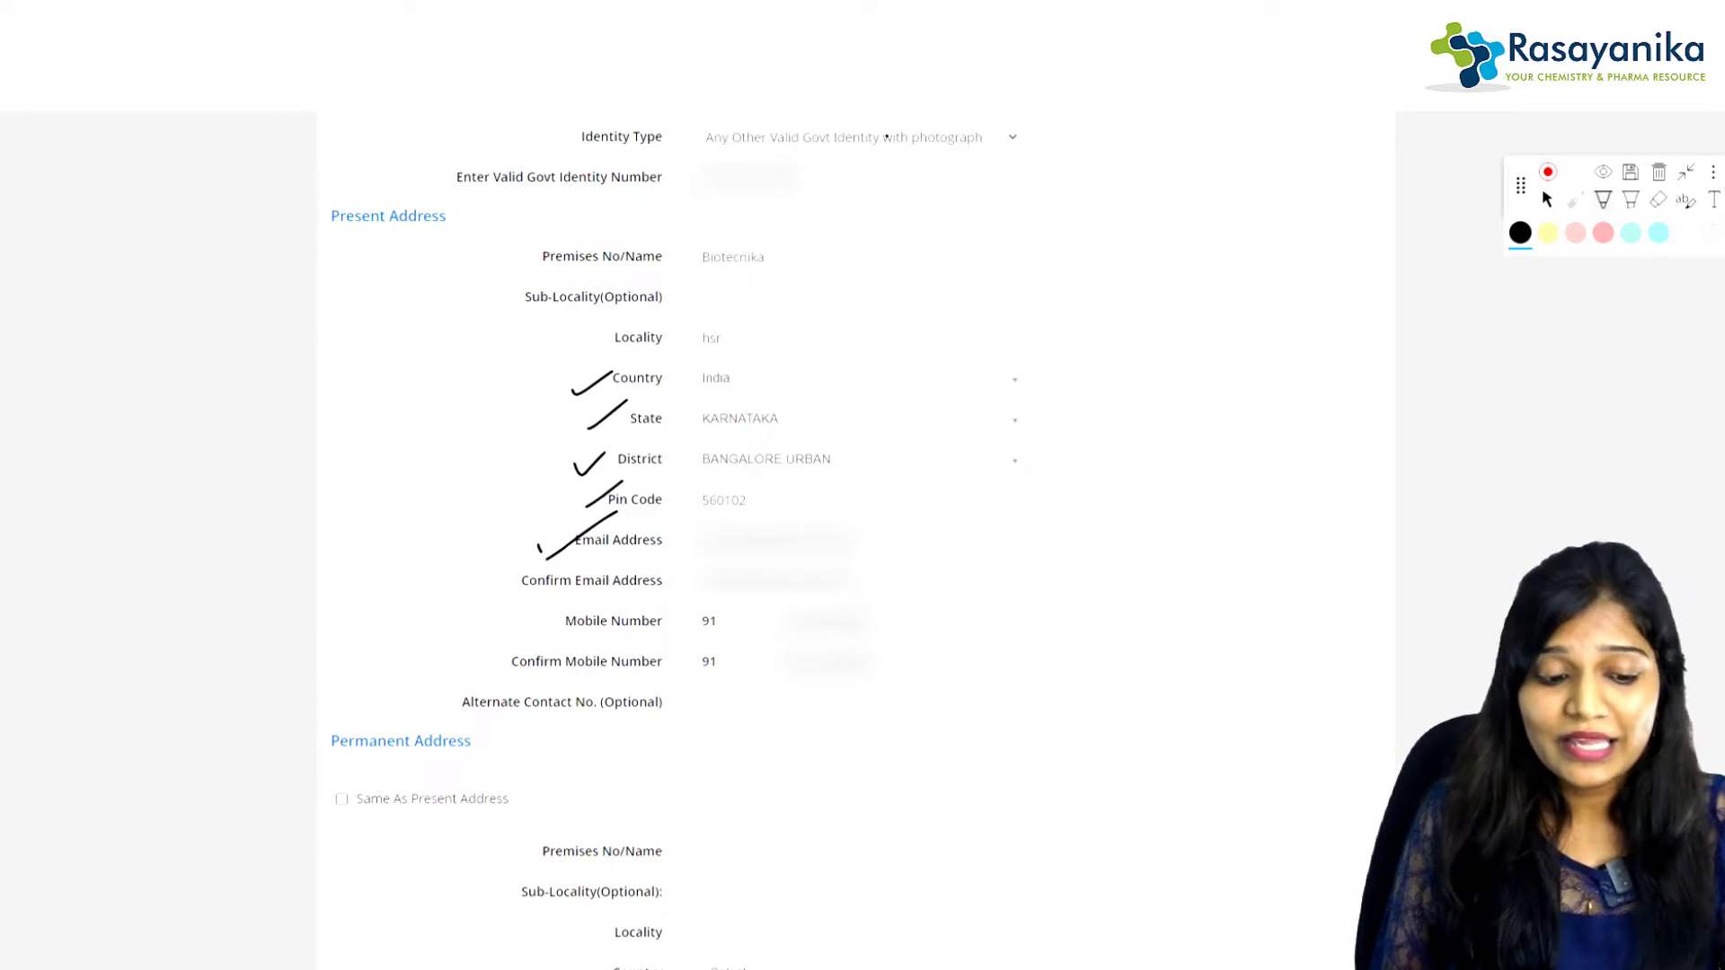
pyautogui.moveTo(493, 587); pyautogui.dragTo(548, 558)
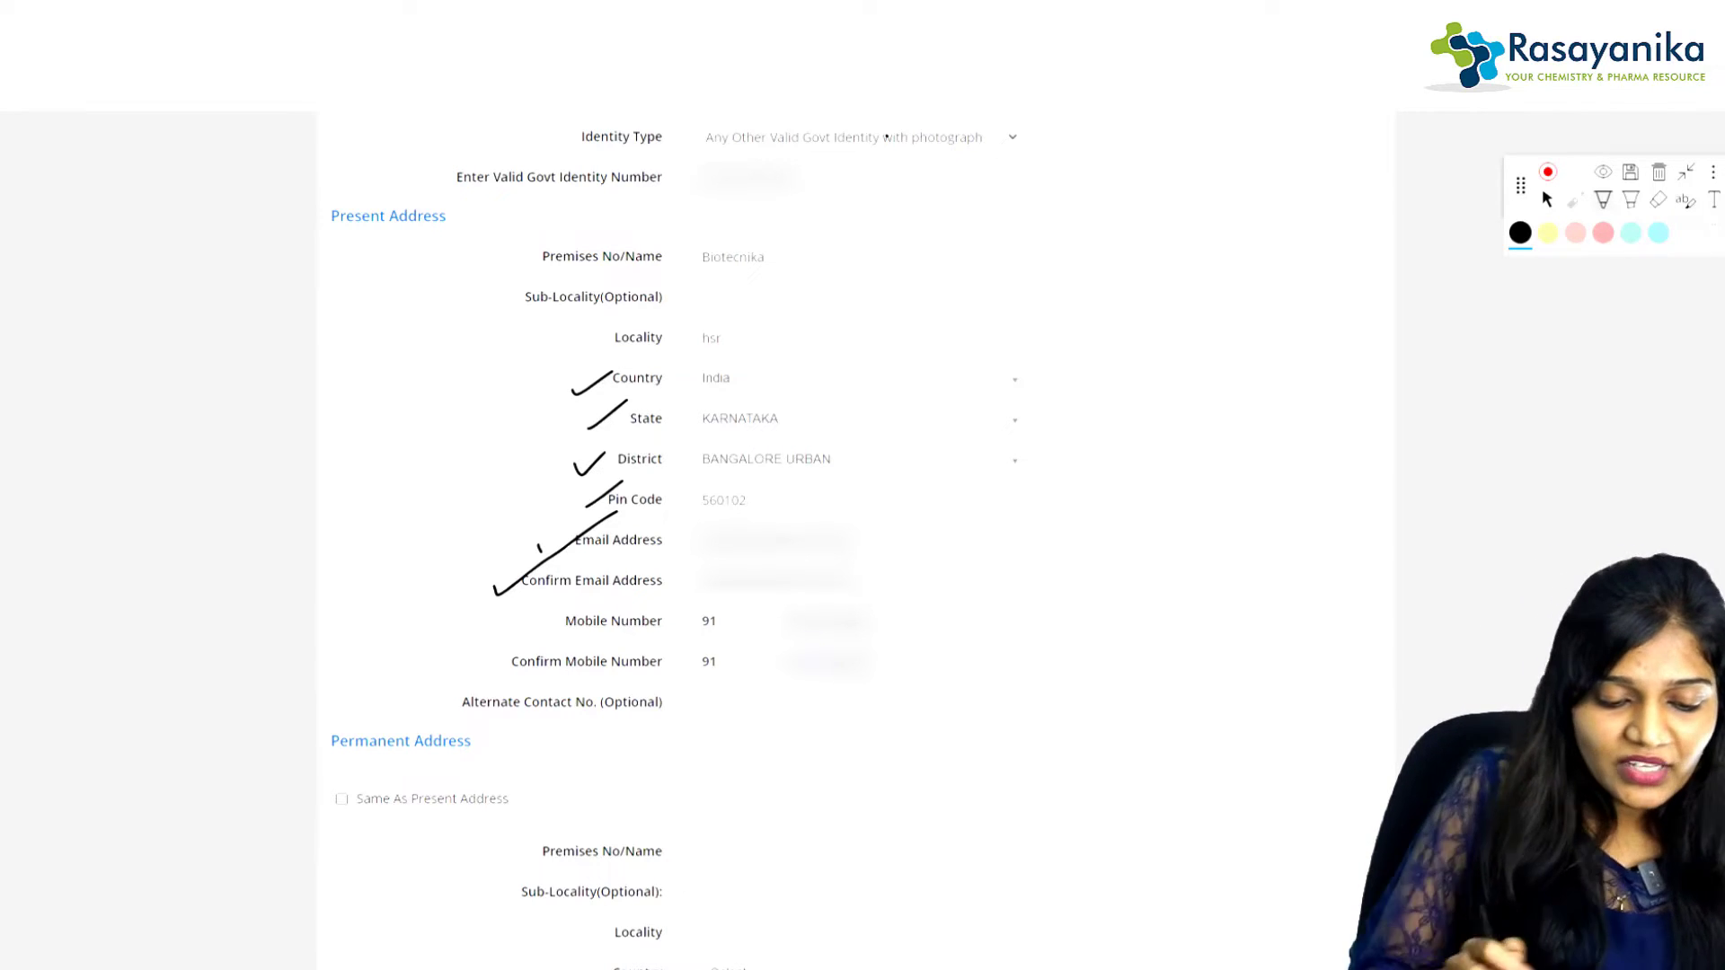
pyautogui.moveTo(526, 622); pyautogui.dragTo(600, 582)
pyautogui.moveTo(476, 655); pyautogui.dragTo(515, 642)
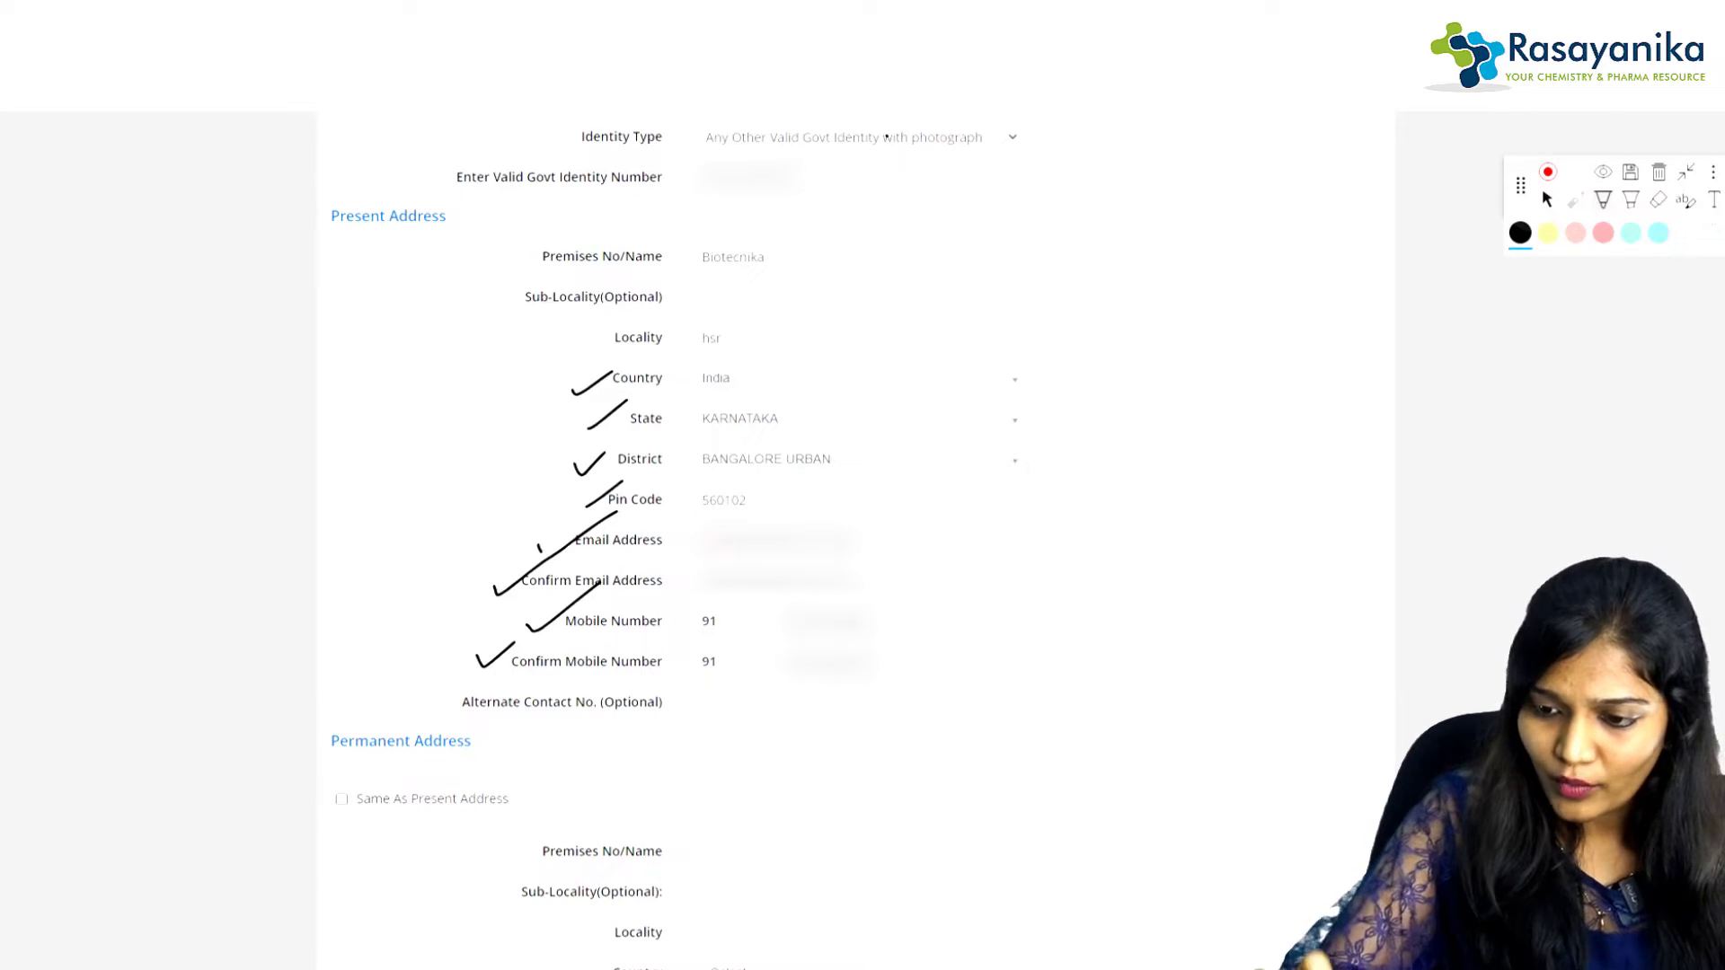
# Step: Mark the mobile number entries, then delete all annotations from the form
pyautogui.moveTo(798, 779); pyautogui.dragTo(862, 593)
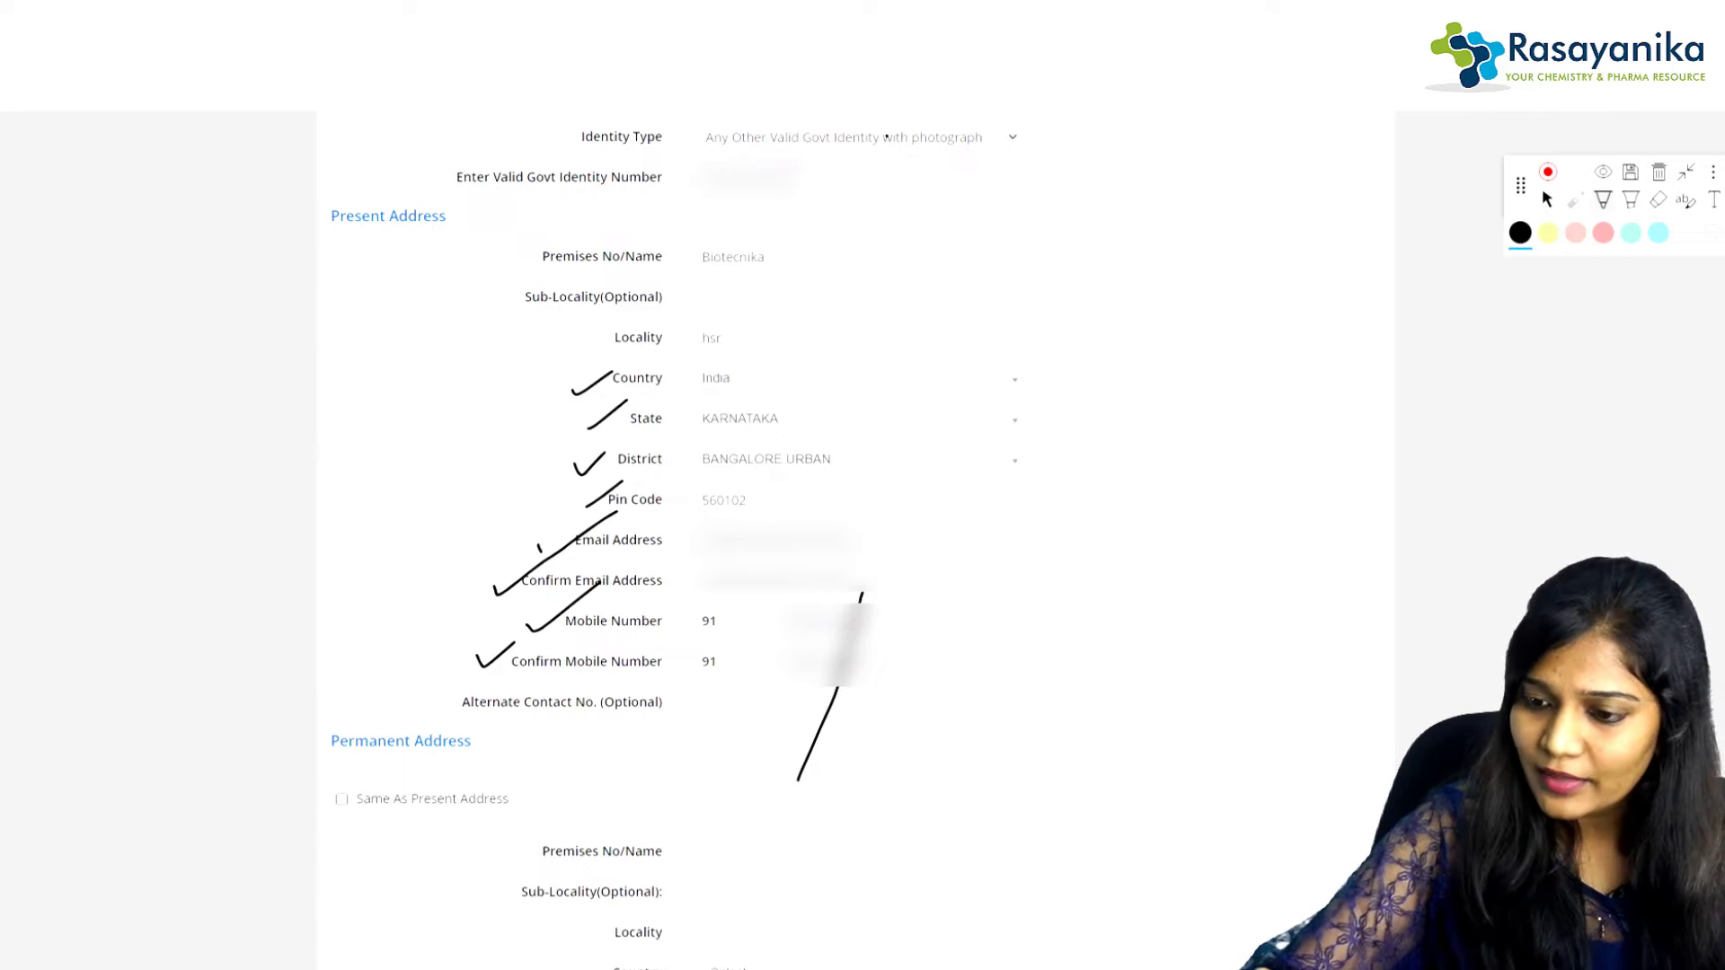
pyautogui.click(1659, 172)
pyautogui.click(1017, 574)
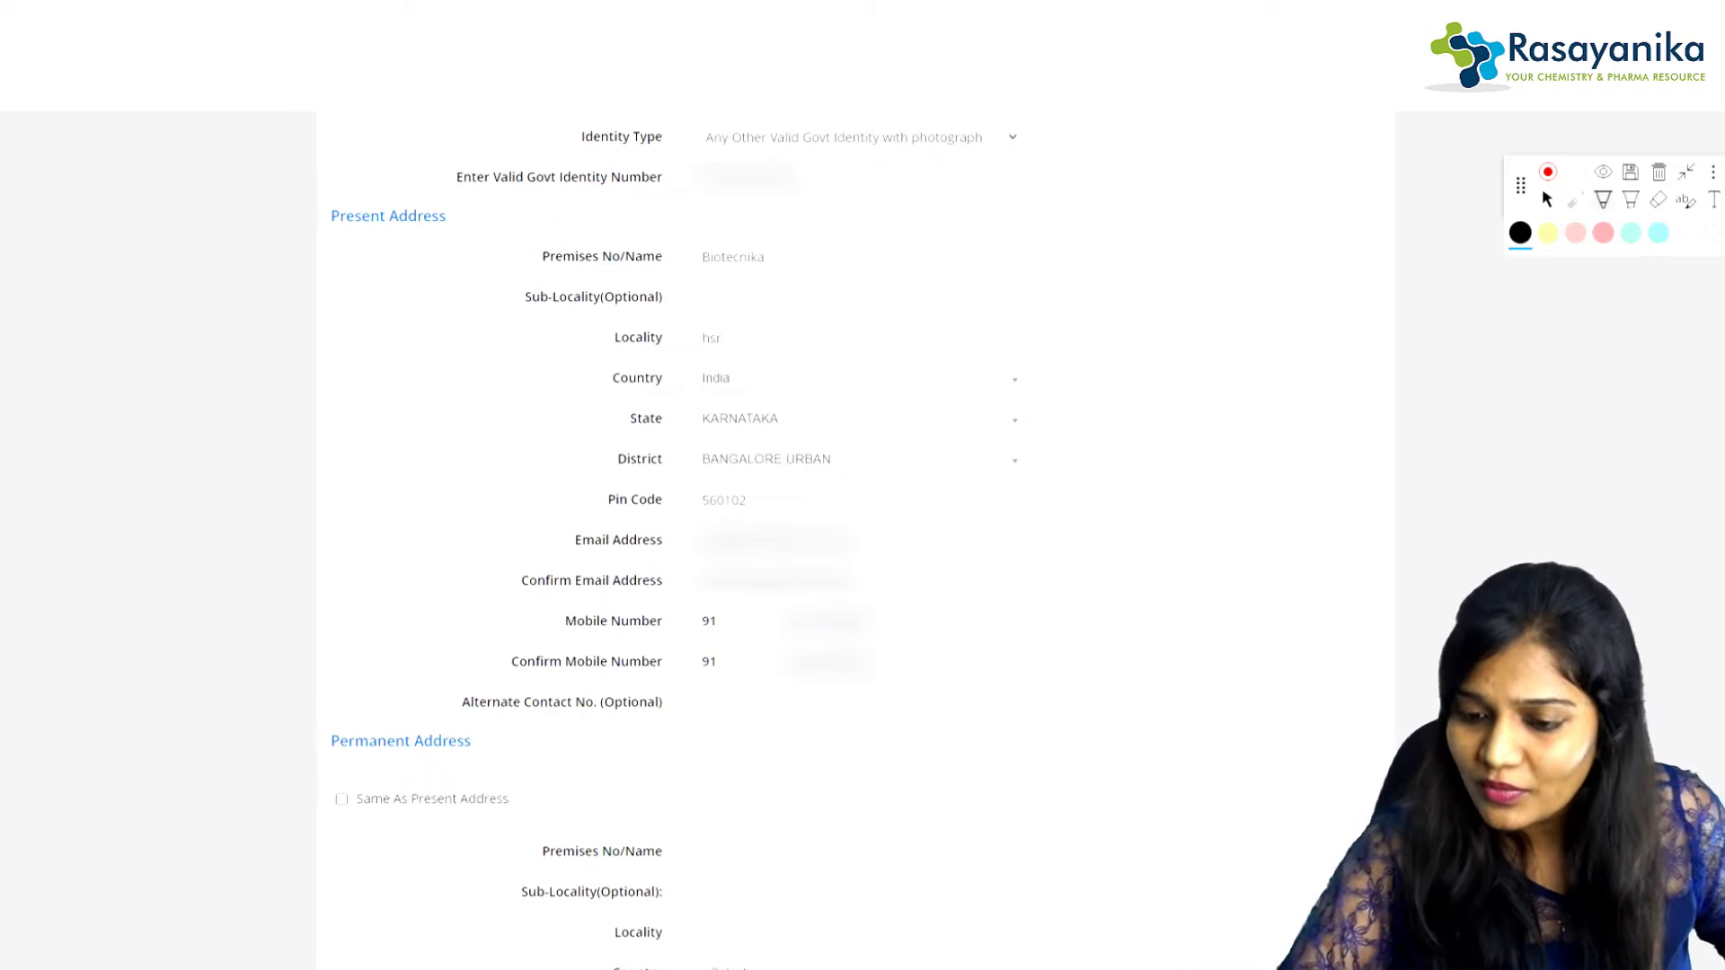
# Step: Tick 'Same As Present Address' under Permanent Address
pyautogui.scroll(-4, 656, 539)
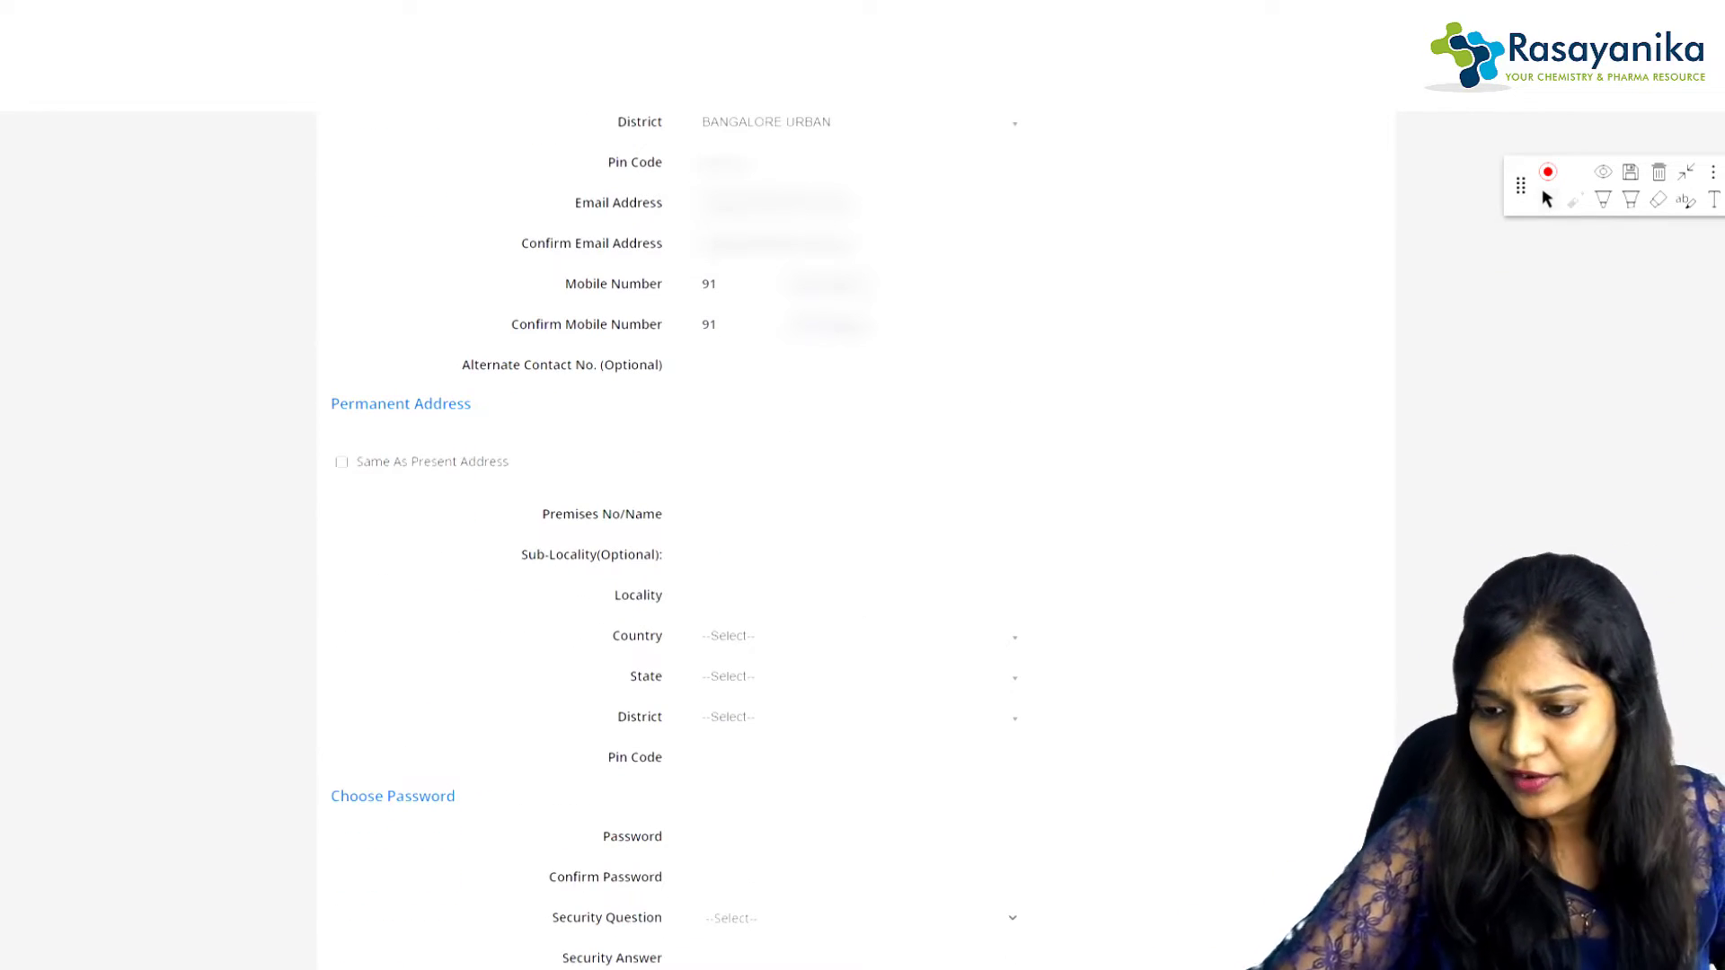
pyautogui.click(1603, 200)
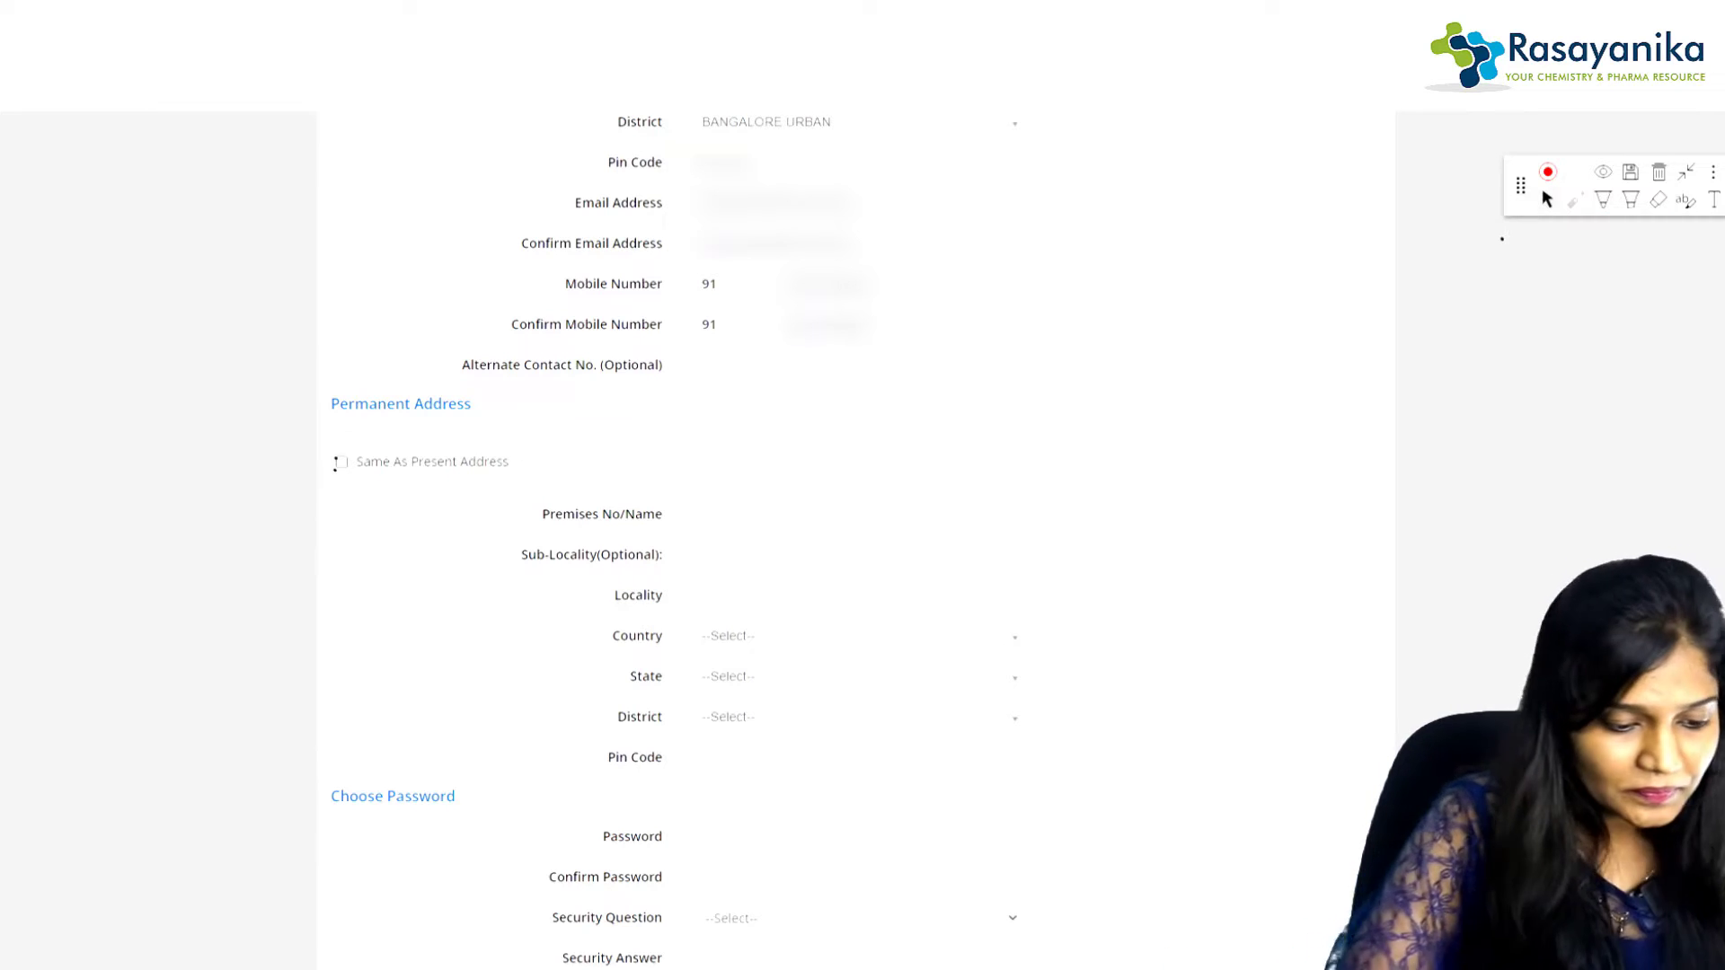
pyautogui.click(341, 462)
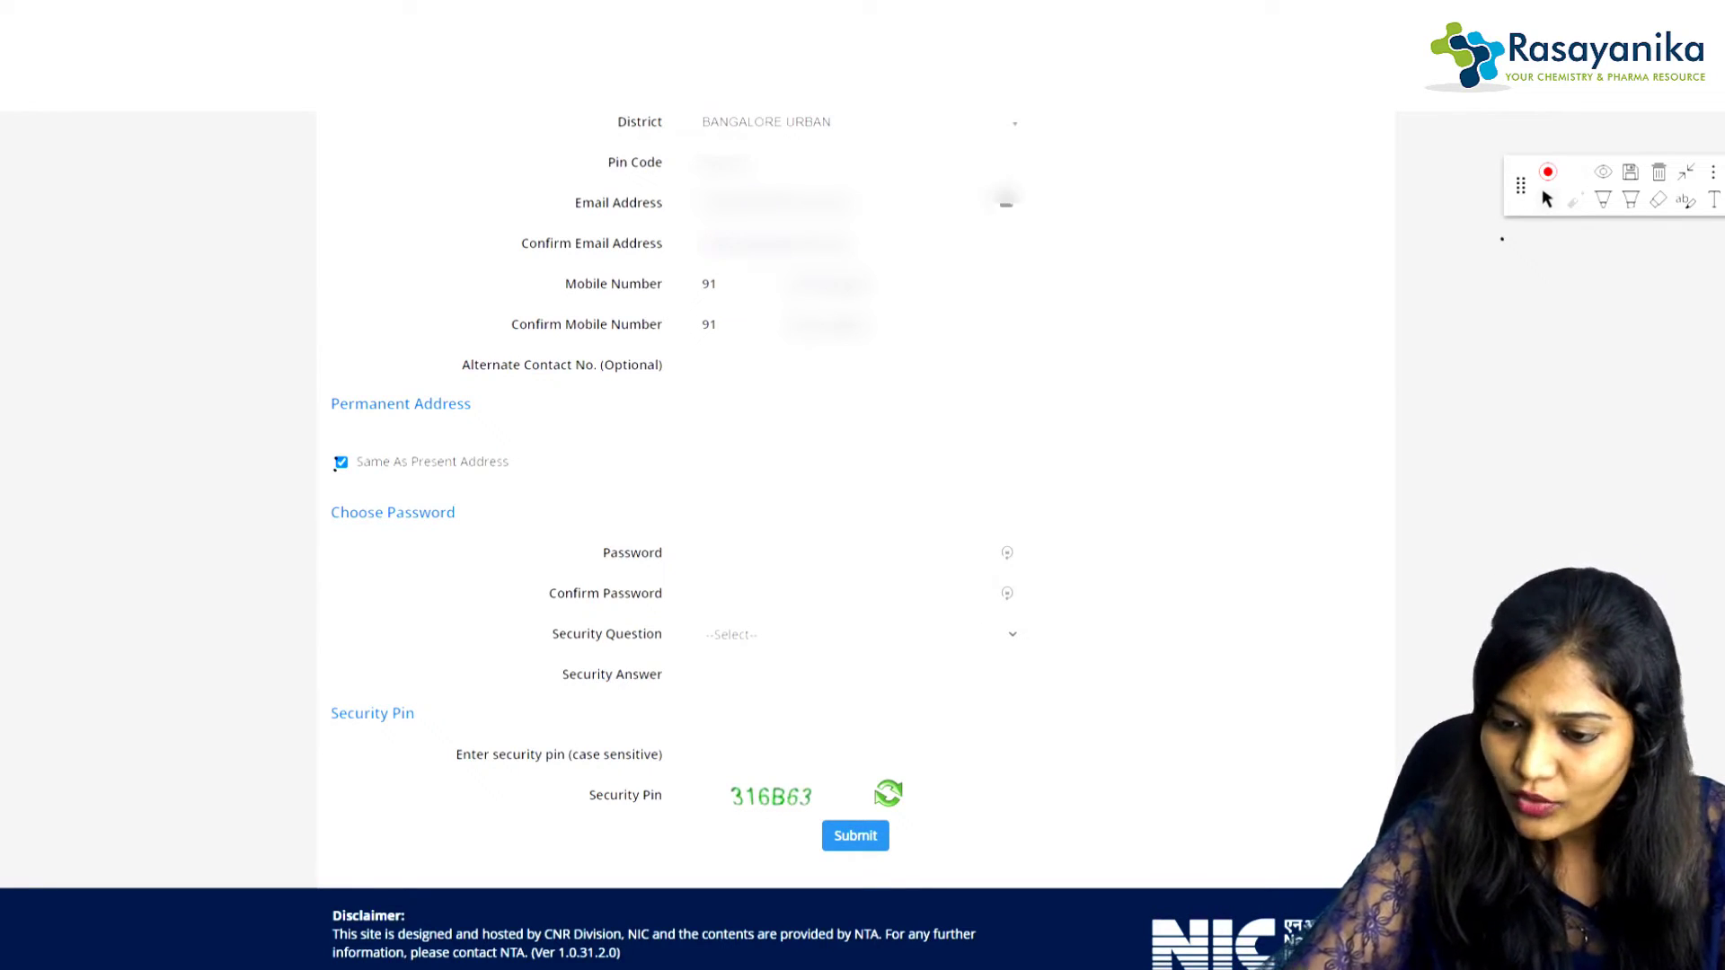
# Step: Enter the account password, choose the first-school security question and type its answer
pyautogui.press('Tab')
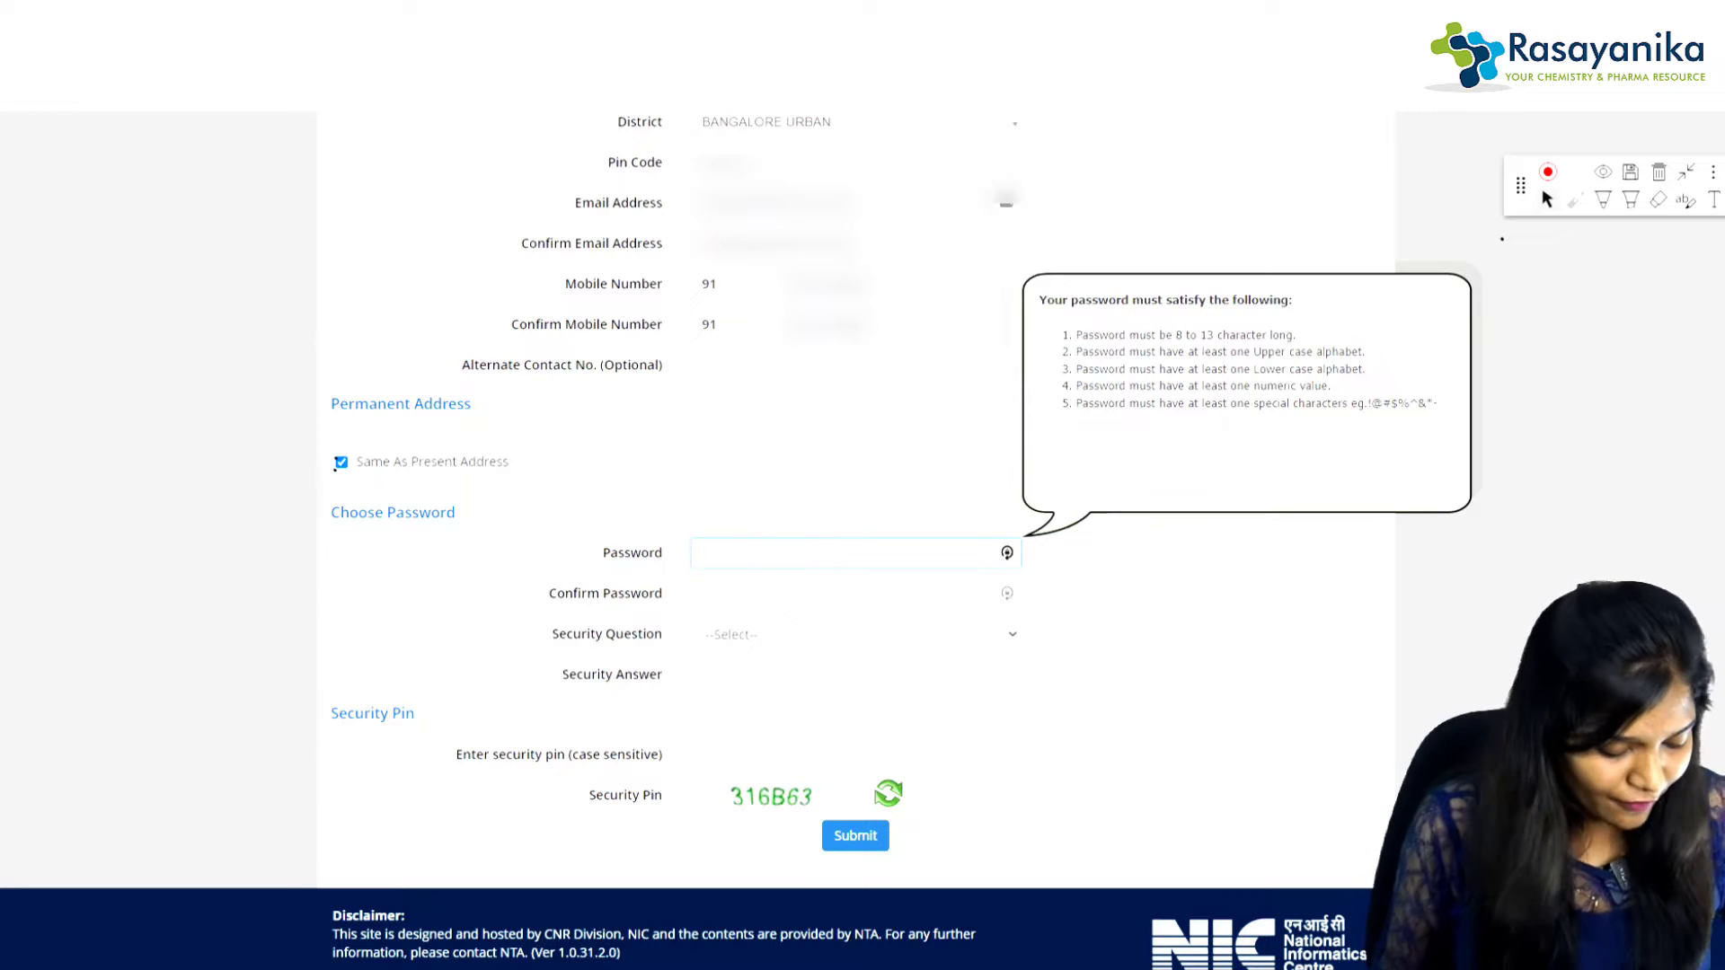
pyautogui.write('••••••')
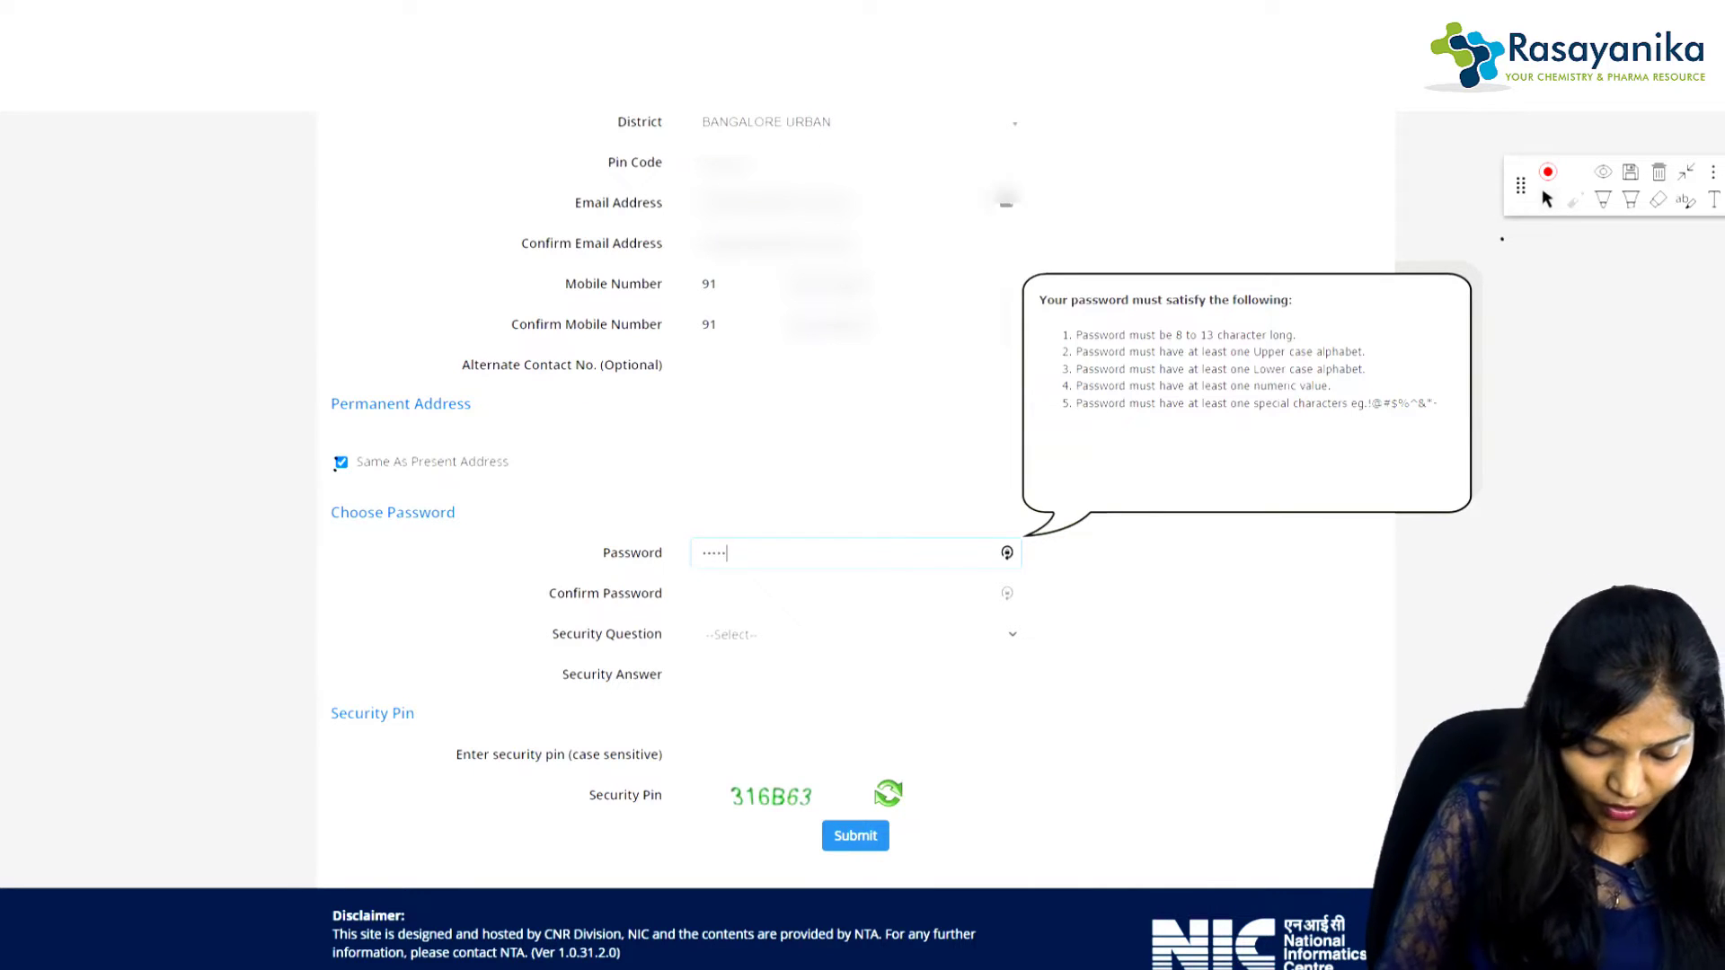
pyautogui.write('•••')
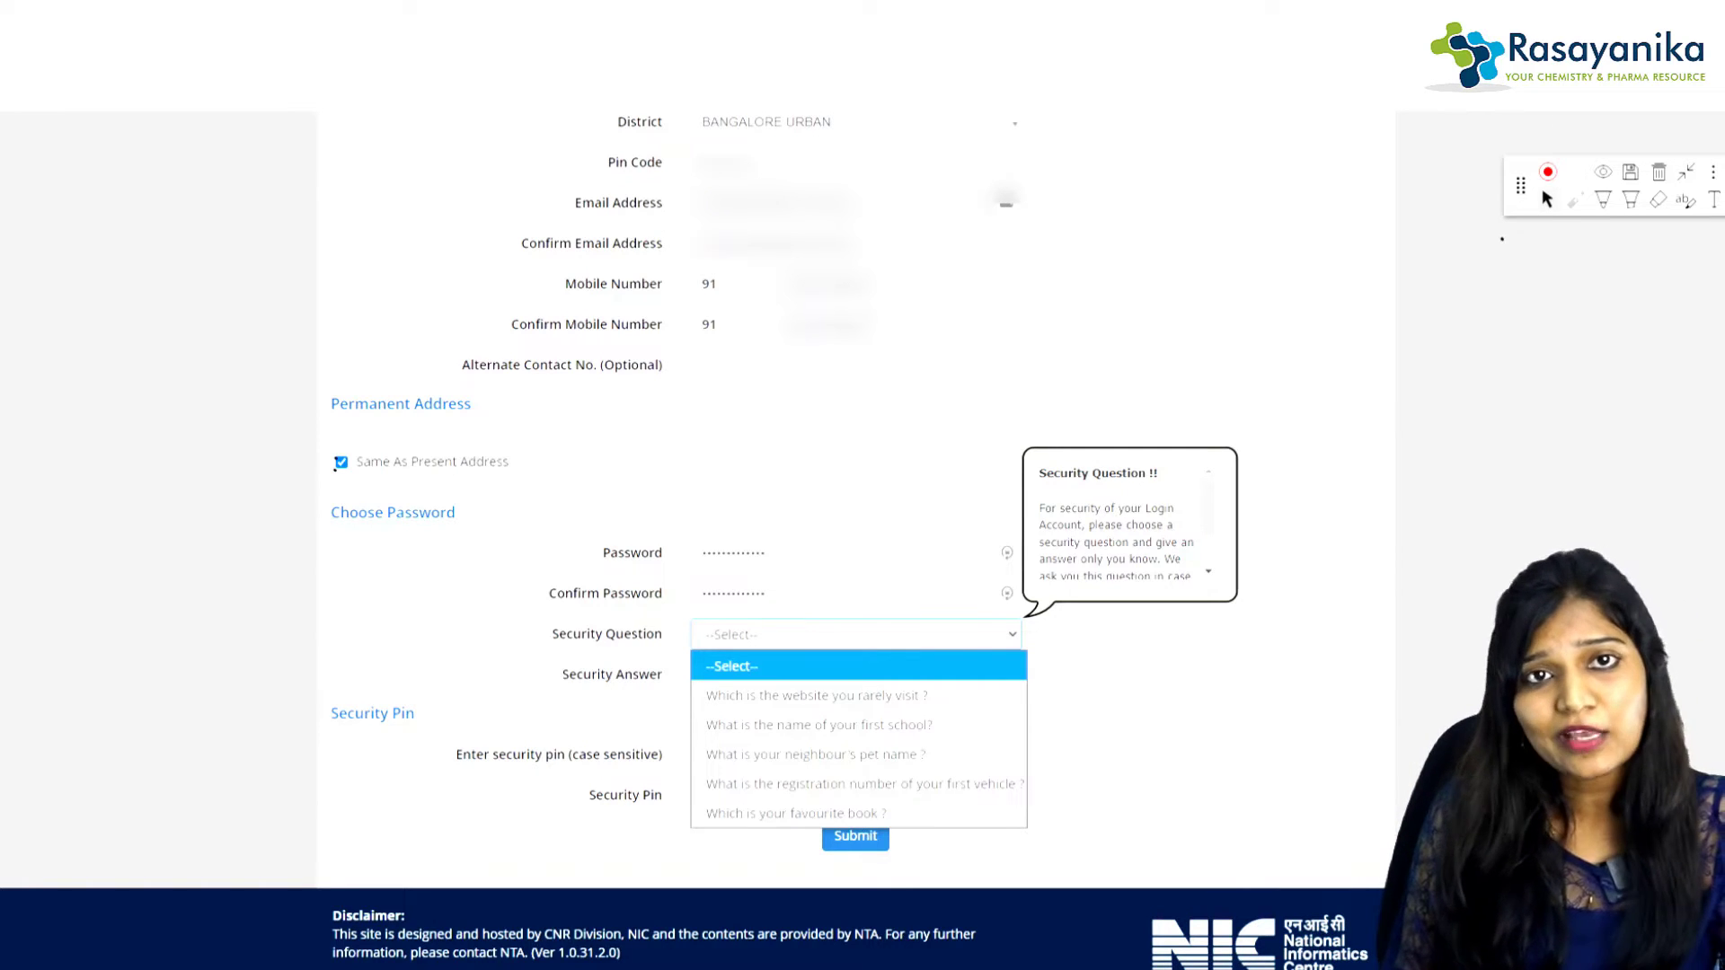
pyautogui.click(819, 725)
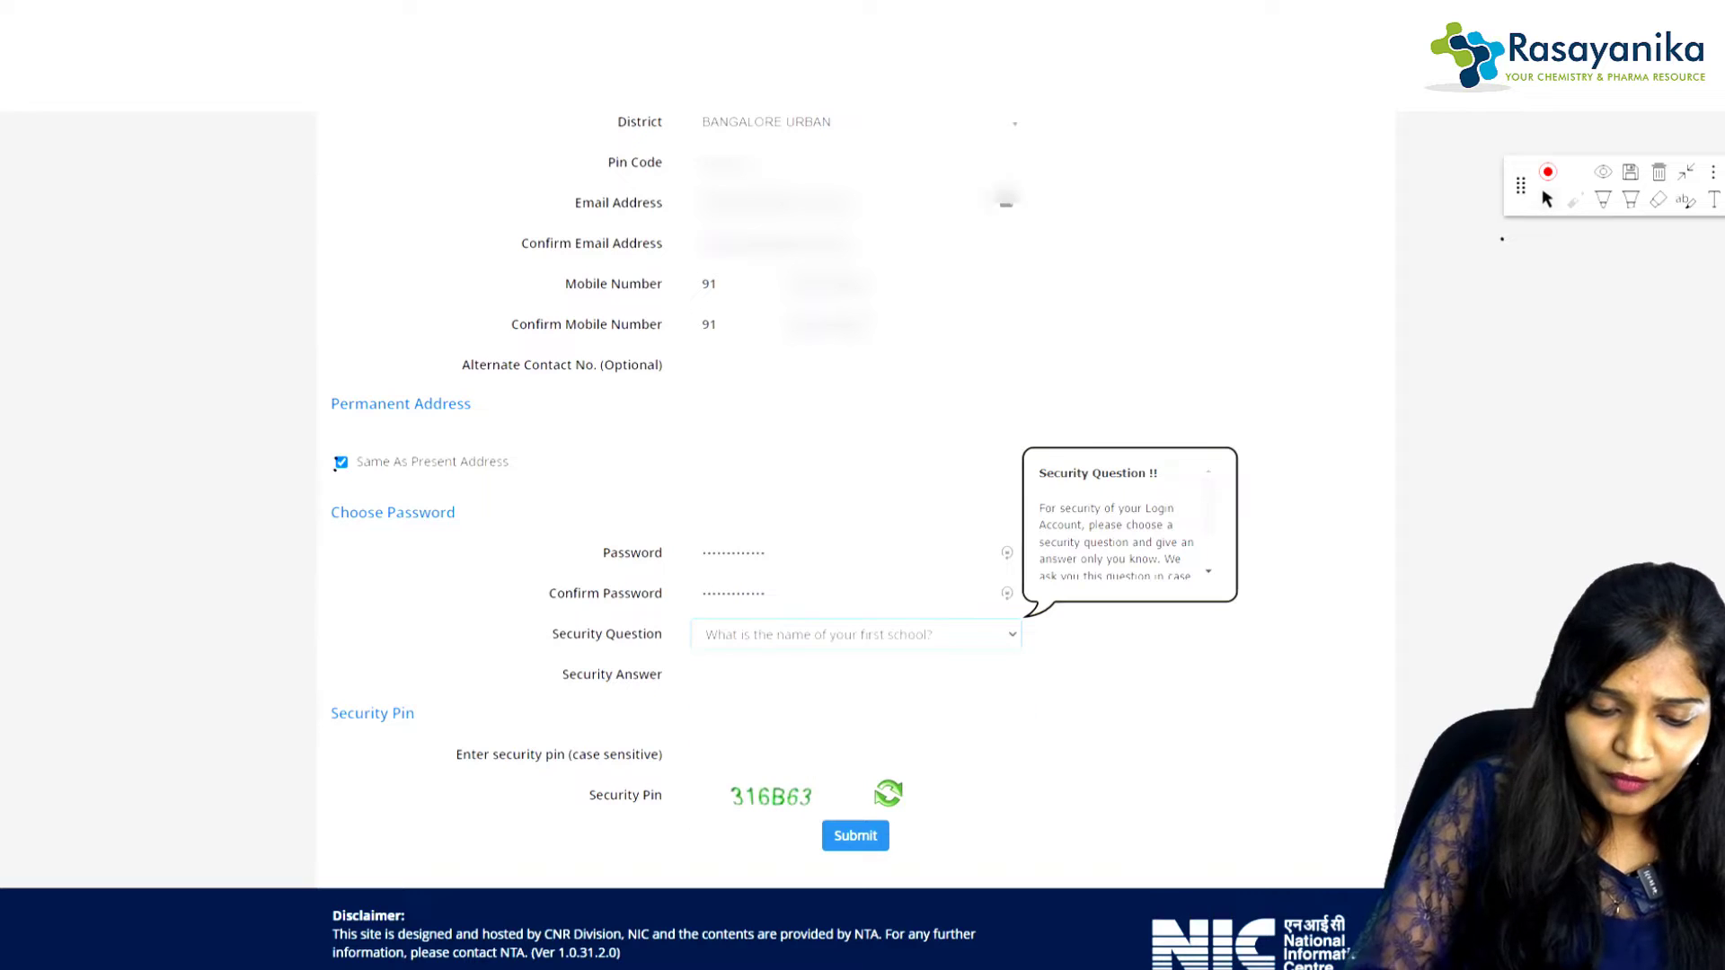
pyautogui.click(856, 675)
pyautogui.write('•••••••')
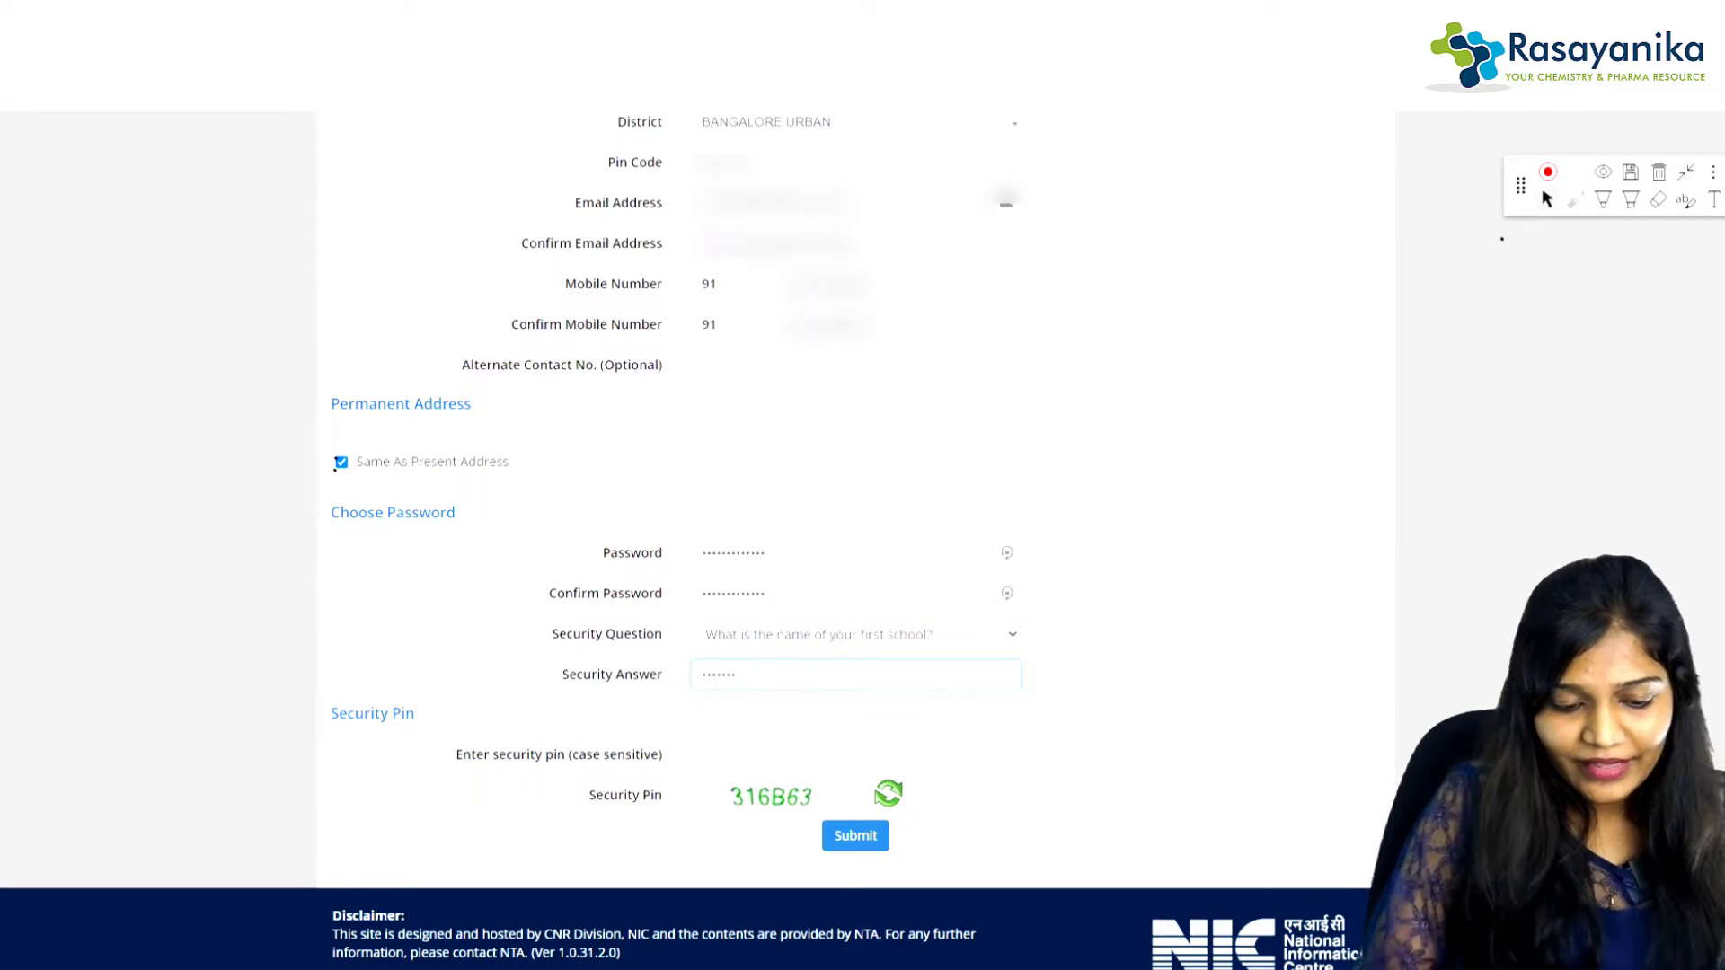
# Step: Start typing the displayed security pin into the case-sensitive pin field
pyautogui.click(856, 755)
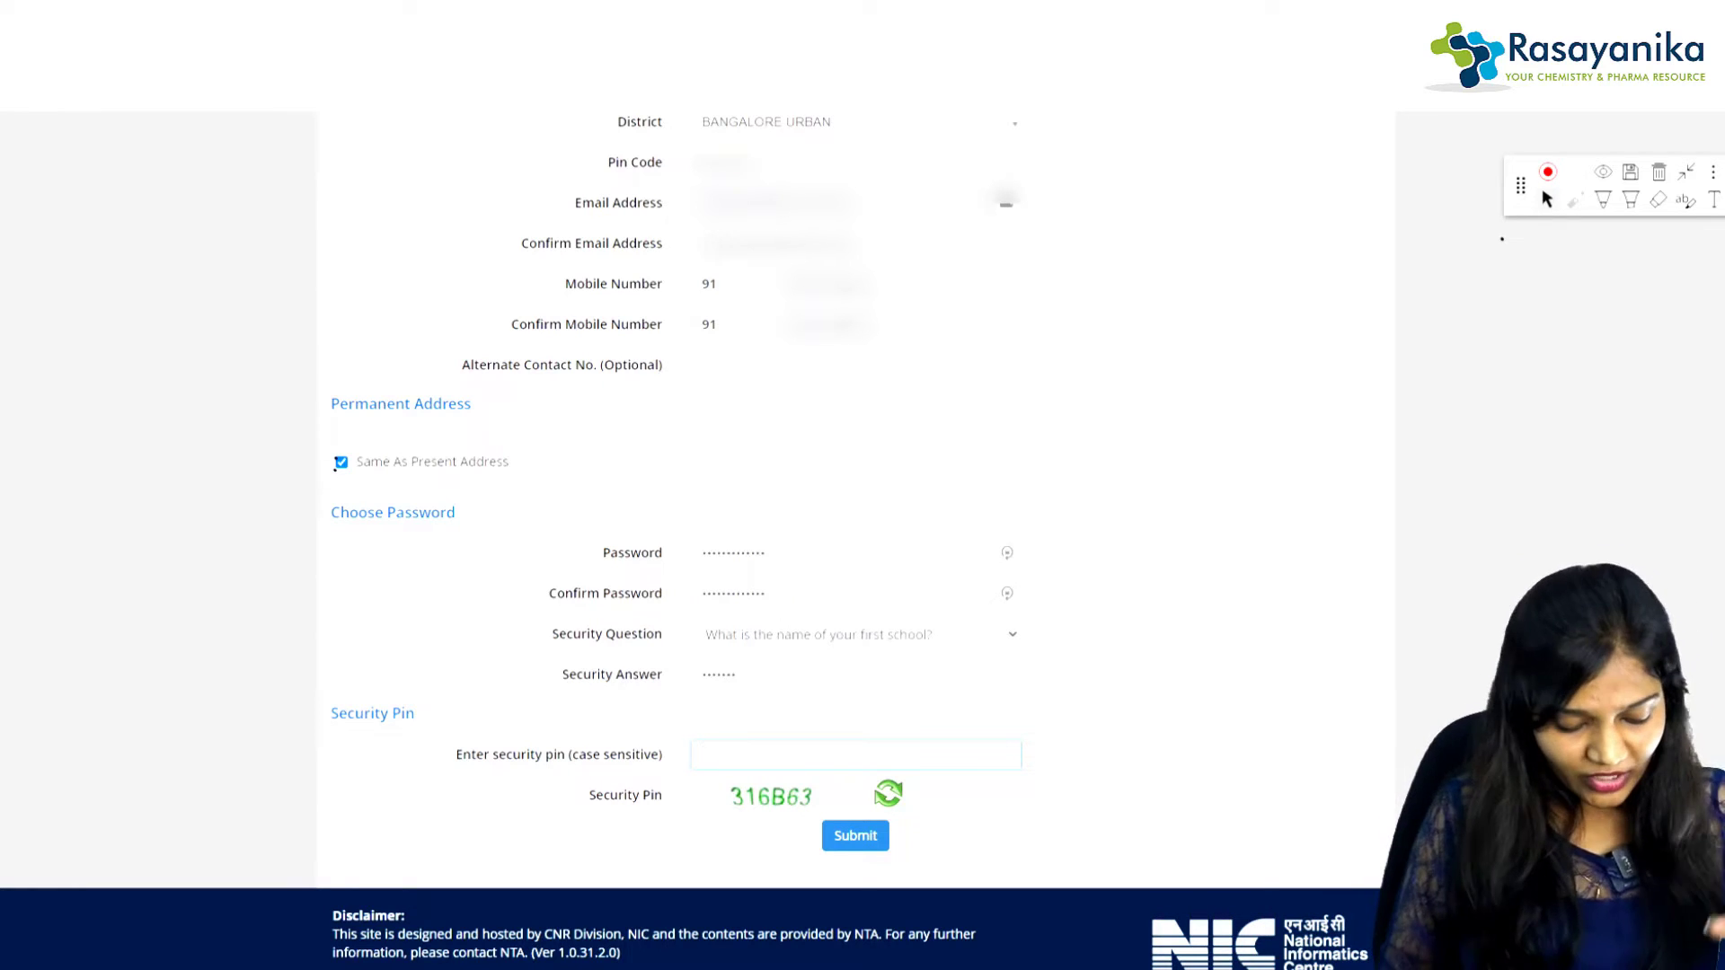
pyautogui.write('31')
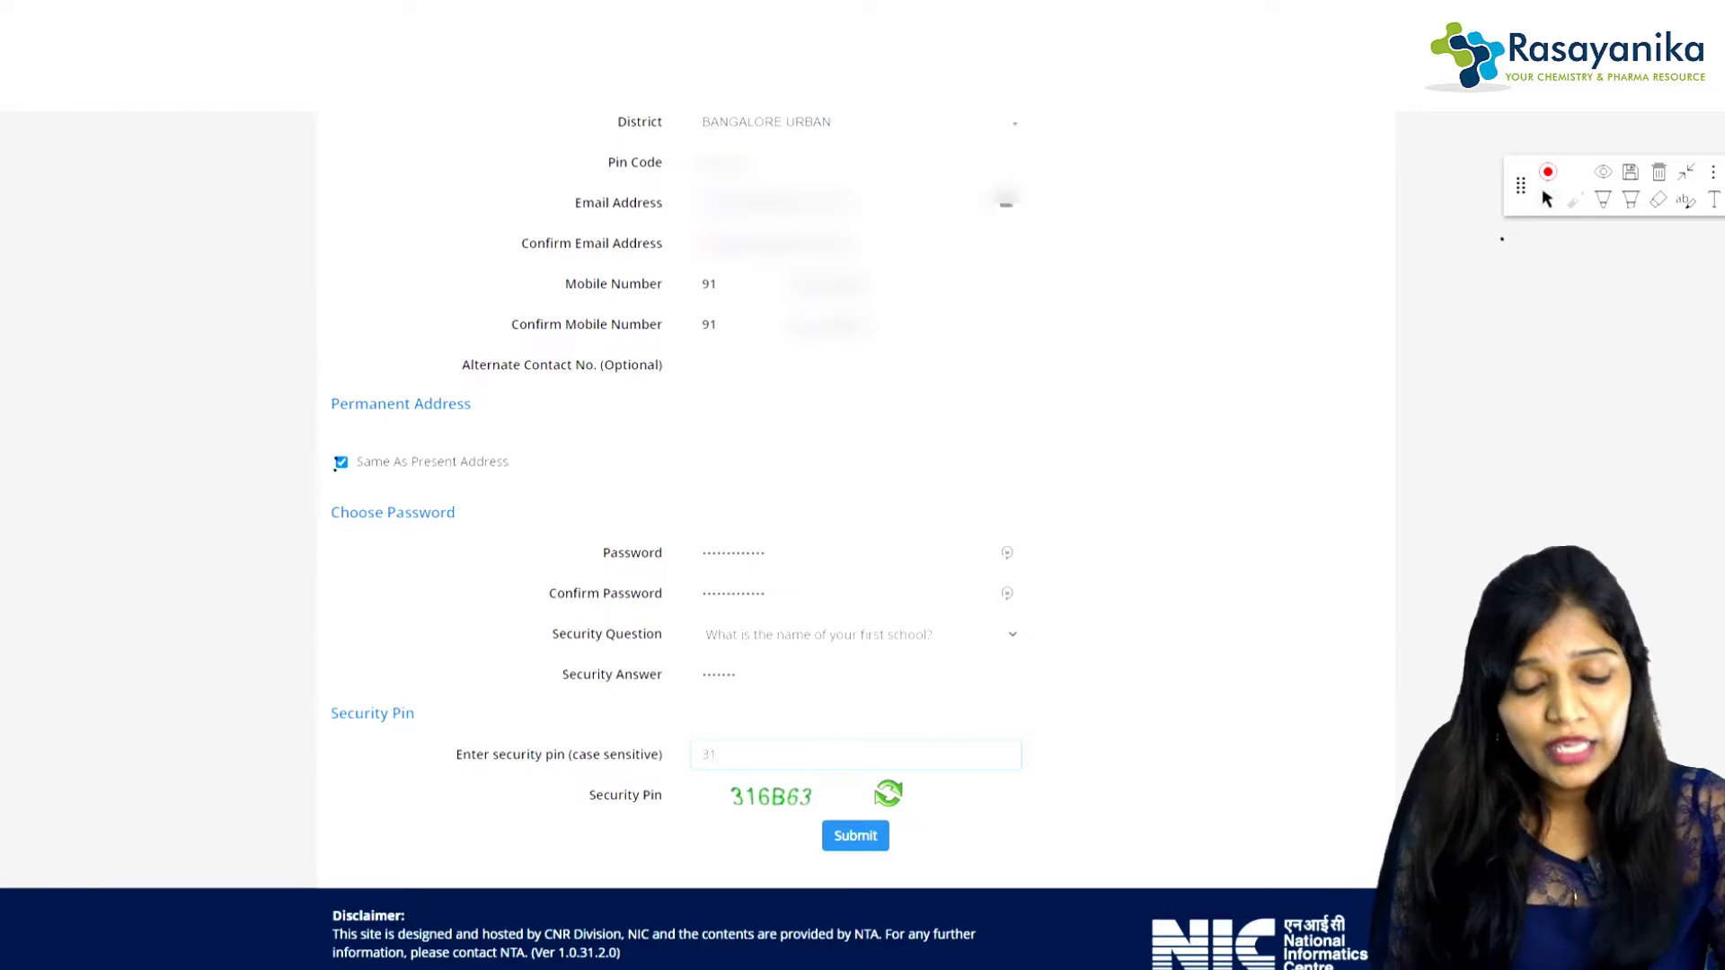
pyautogui.write('6')
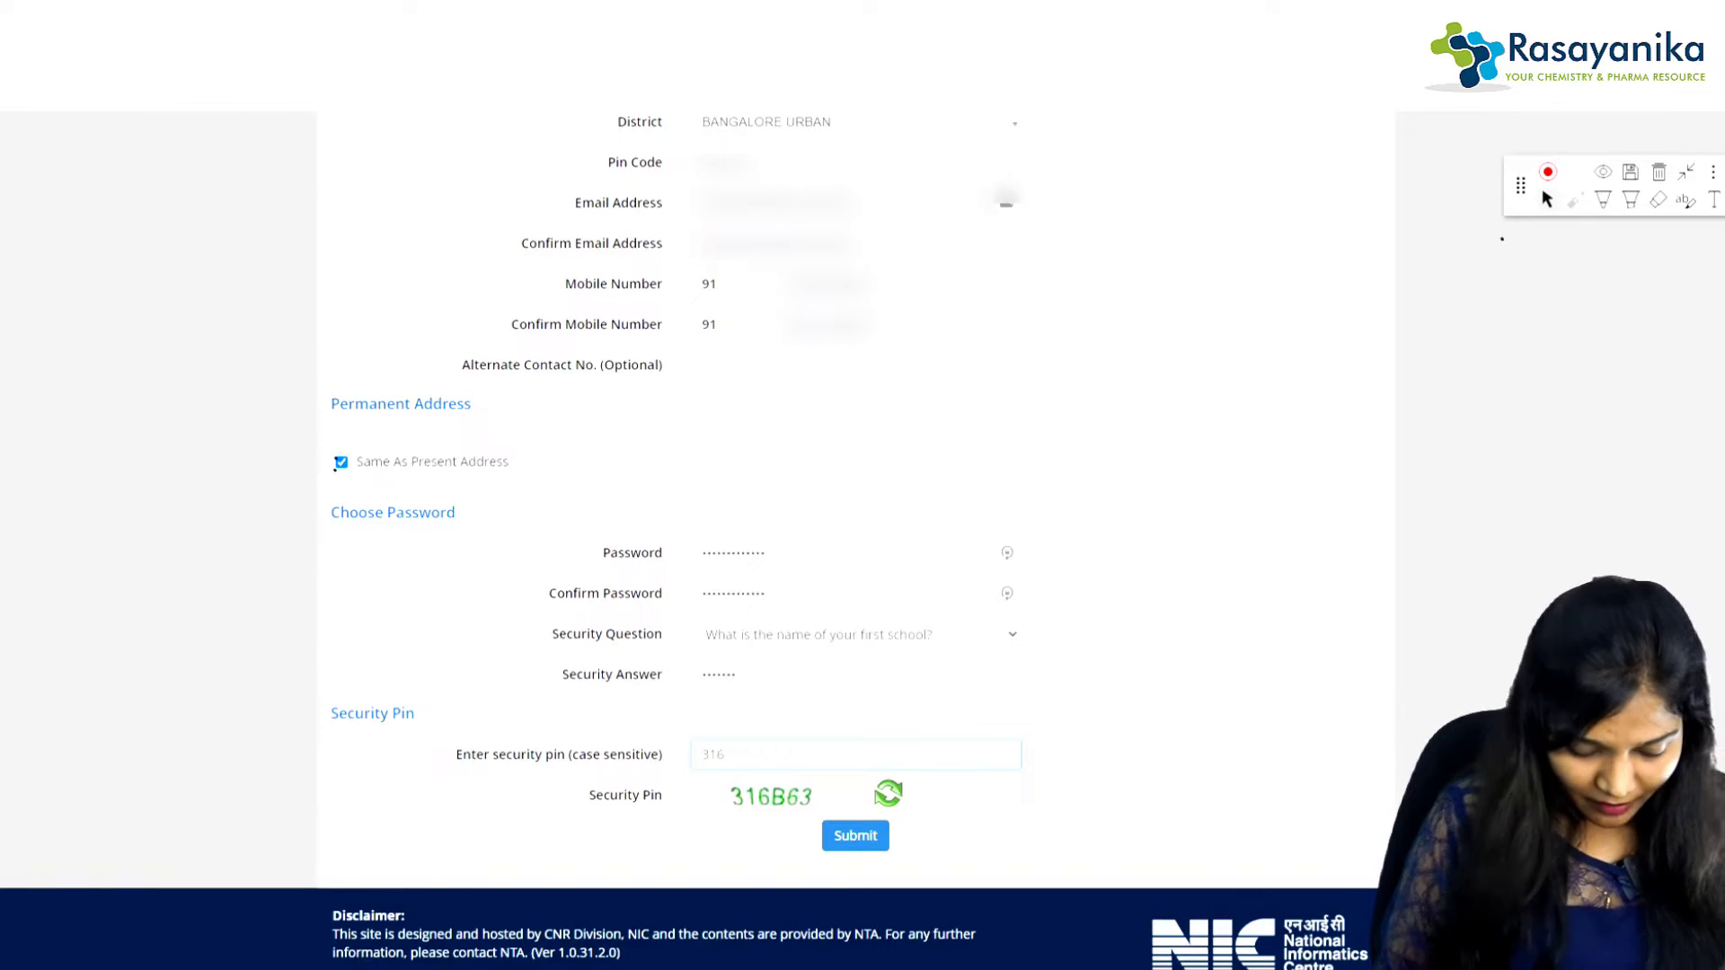
pyautogui.write('B')
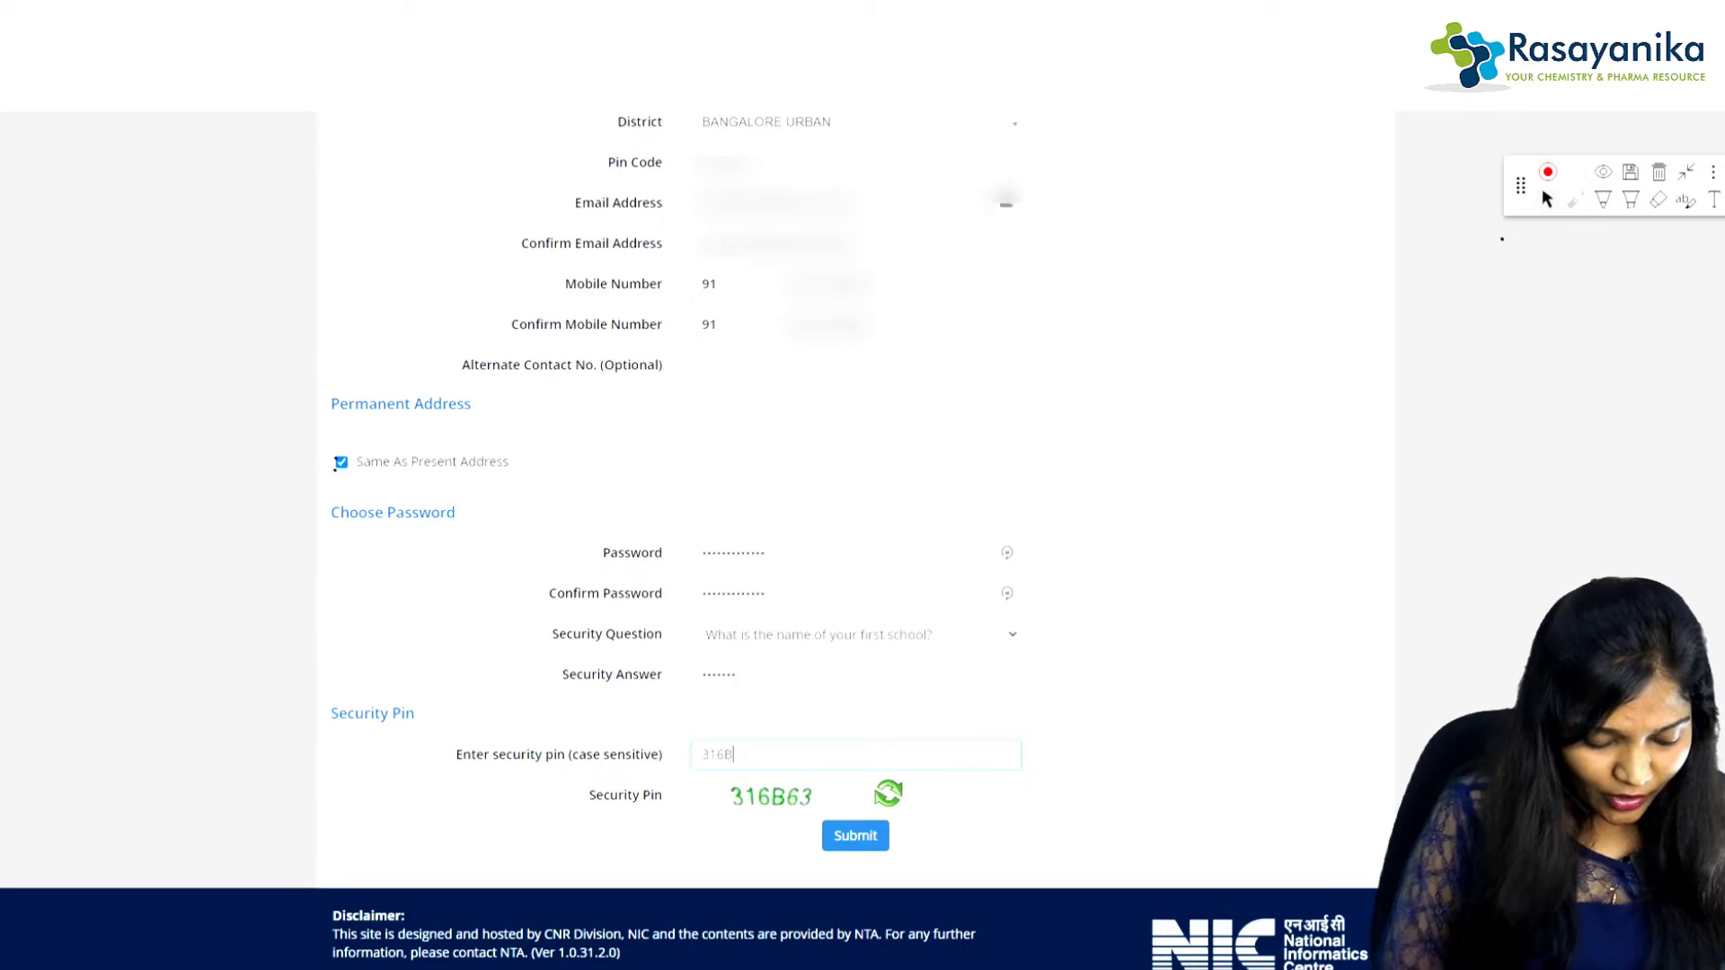
pyautogui.write('63')
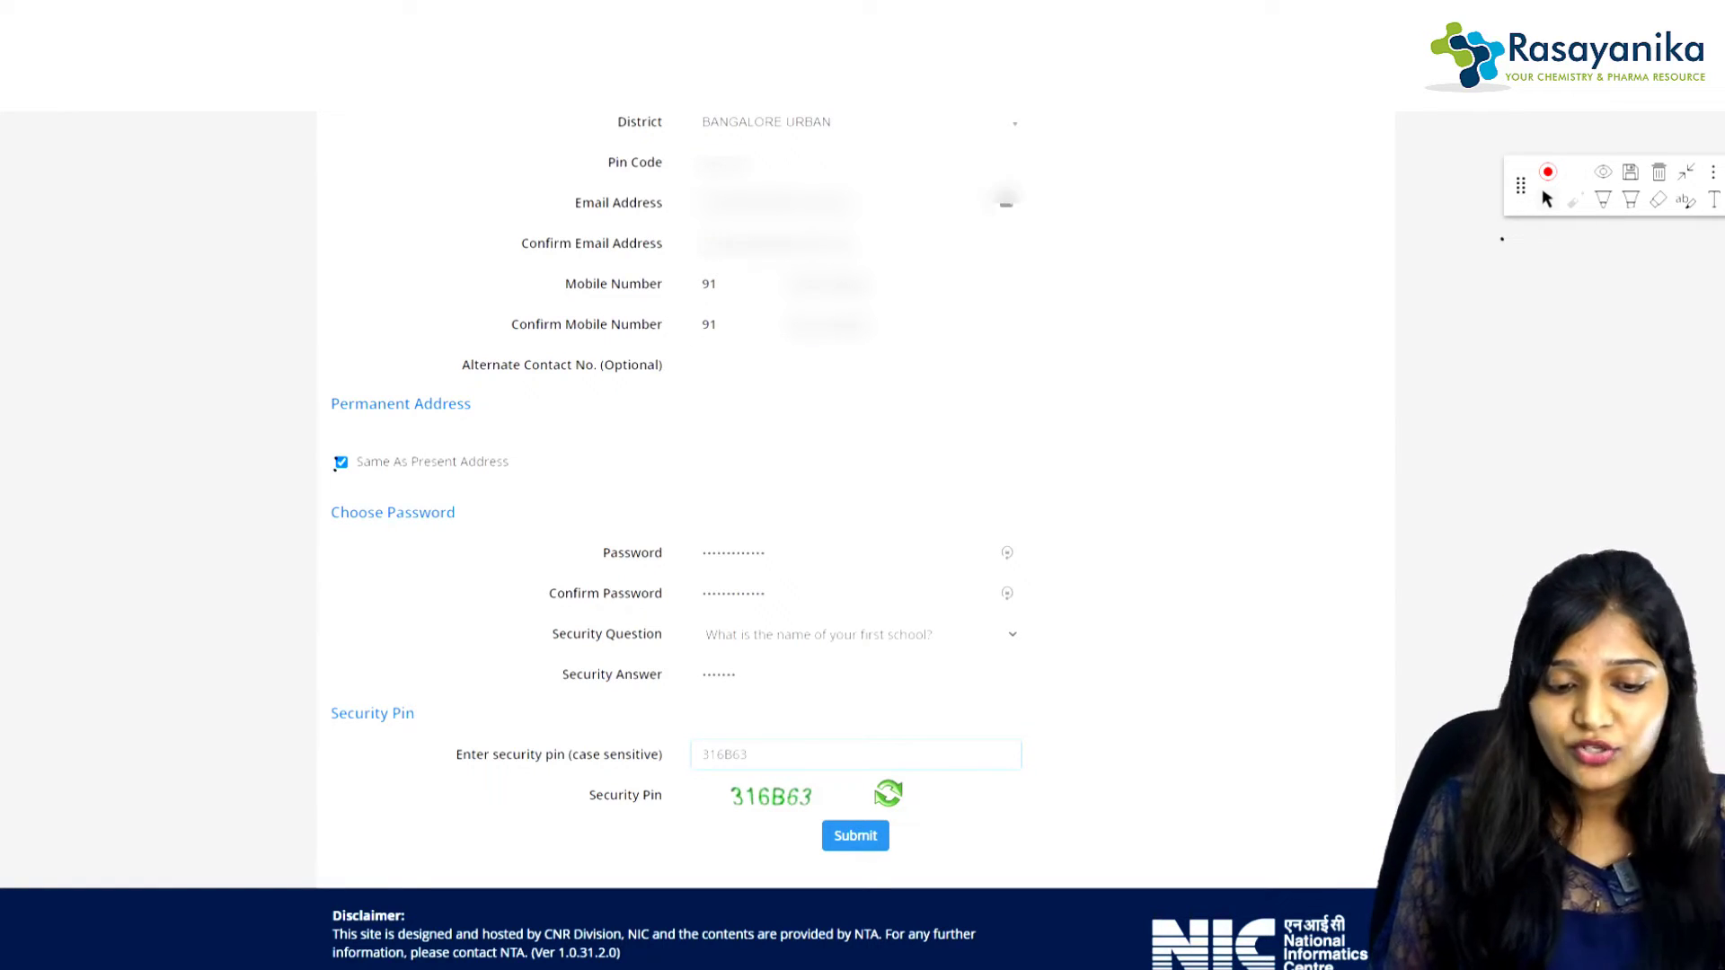
# Step: Submit the registration details and mark the review page's checklist rows with drawn ticks
pyautogui.click(856, 836)
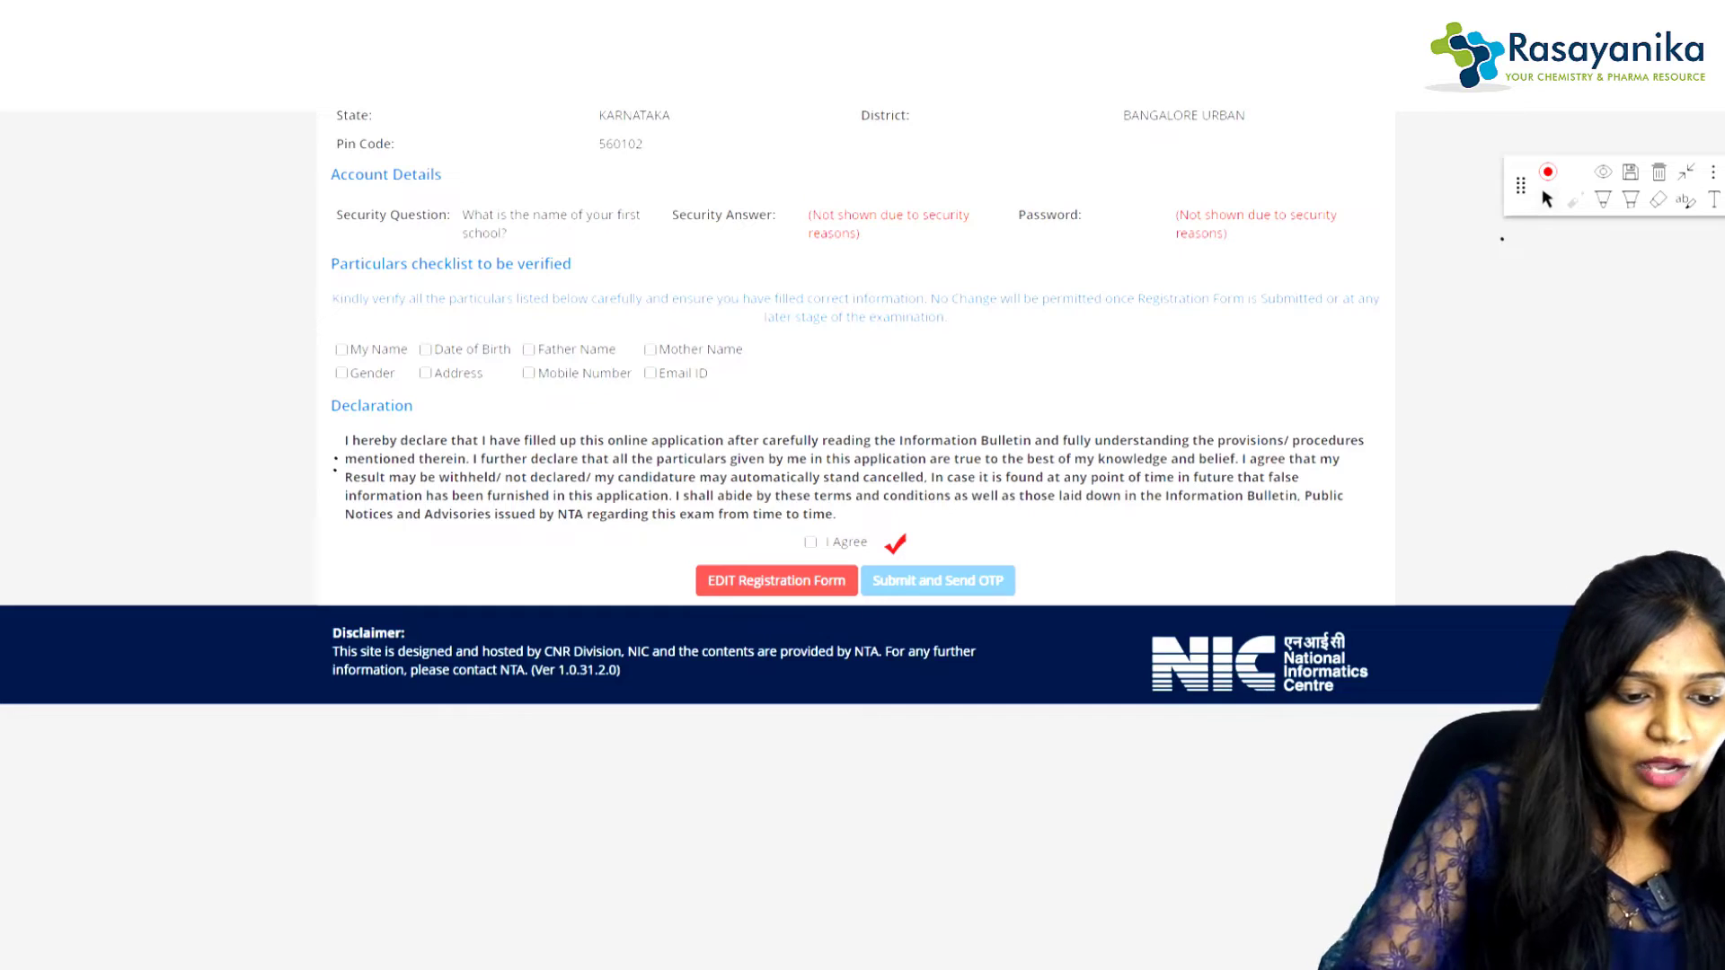
pyautogui.scroll(8, 854, 539)
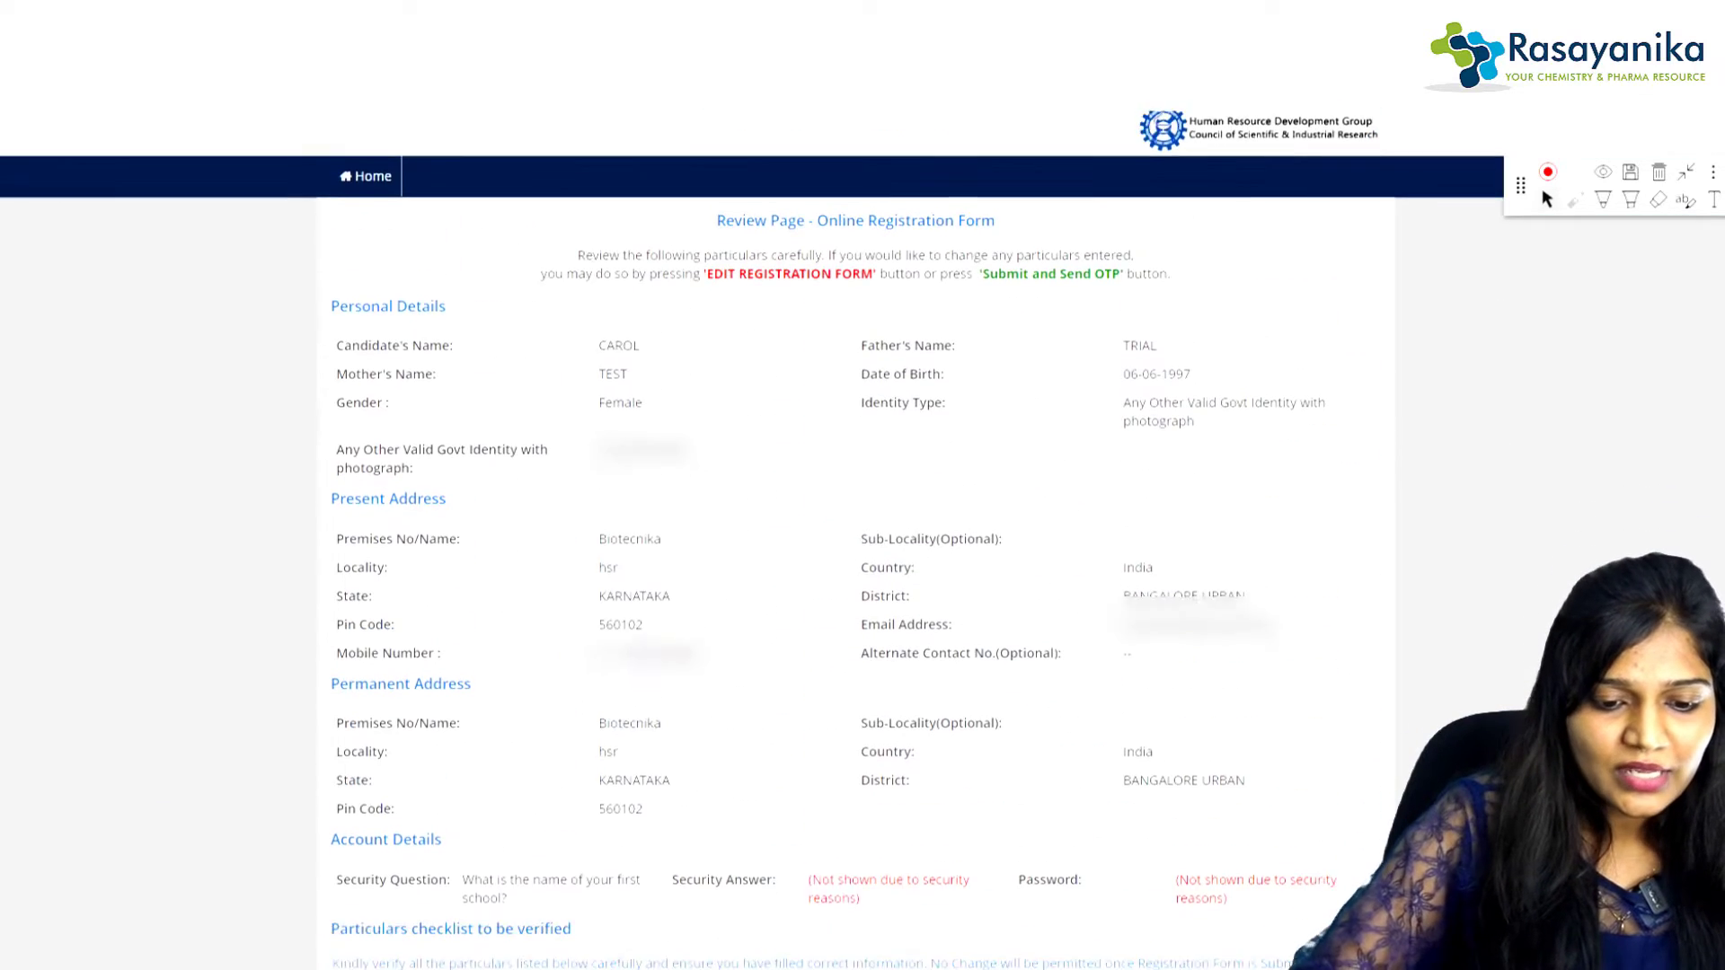
pyautogui.scroll(-3, 853, 540)
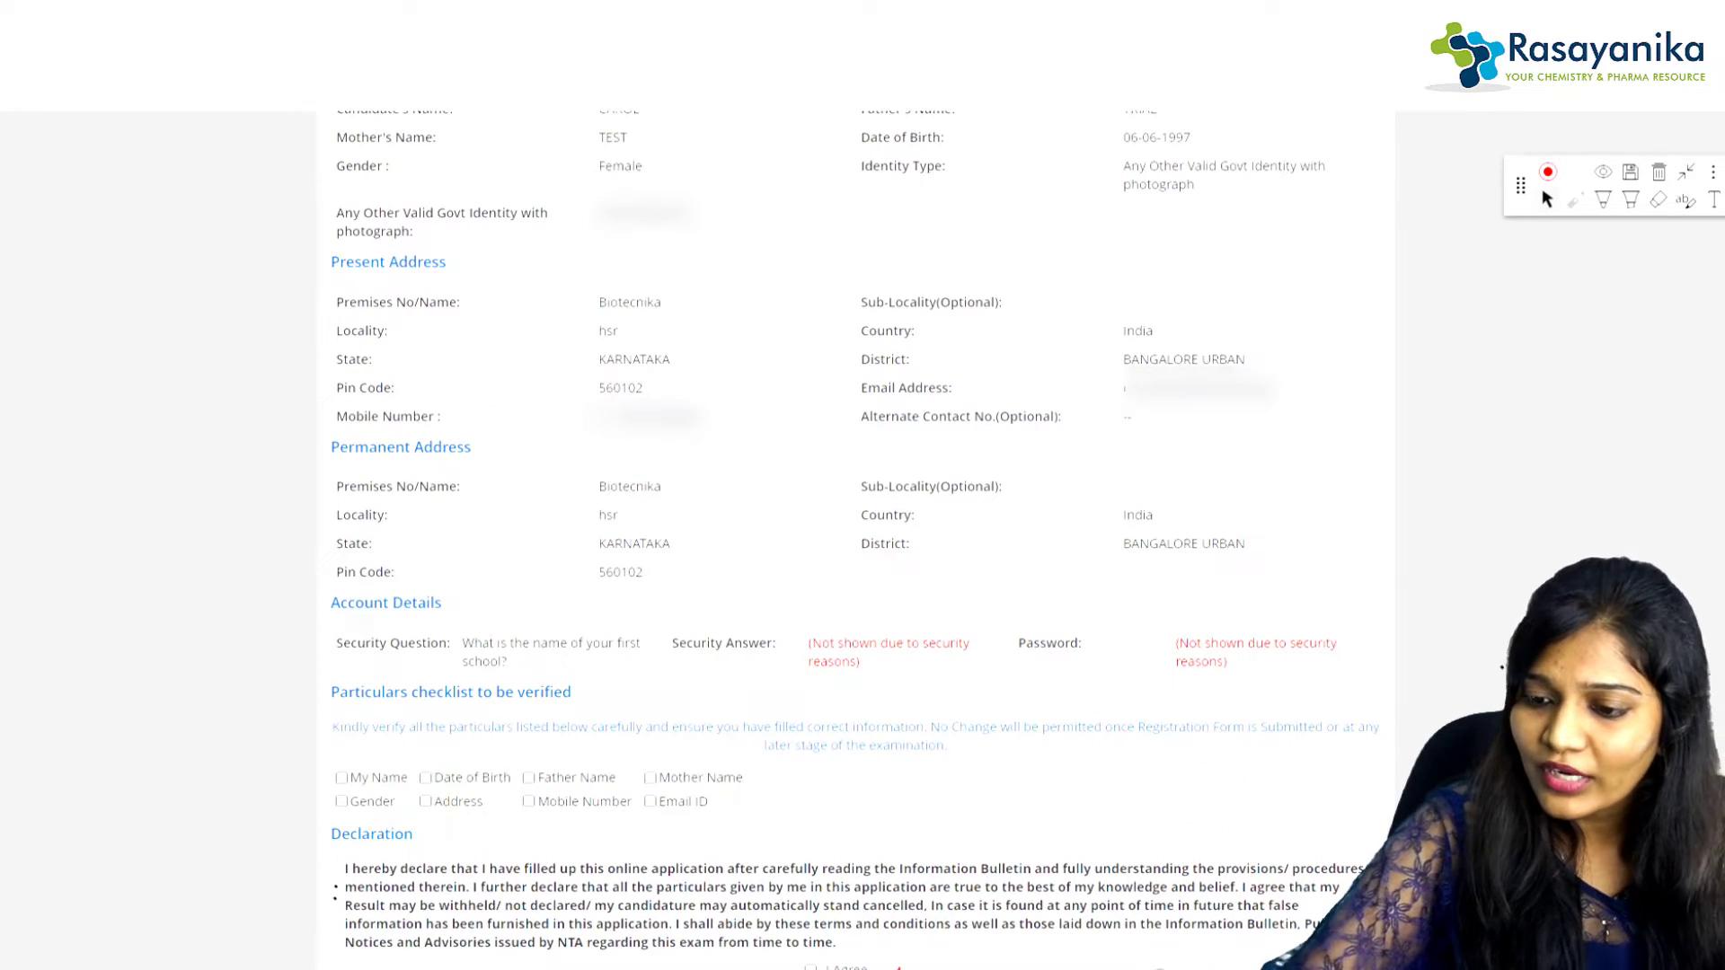
pyautogui.click(1603, 200)
pyautogui.moveTo(358, 753)
pyautogui.mouseDown()
pyautogui.moveTo(512, 731)
pyautogui.moveTo(719, 755)
pyautogui.mouseUp()
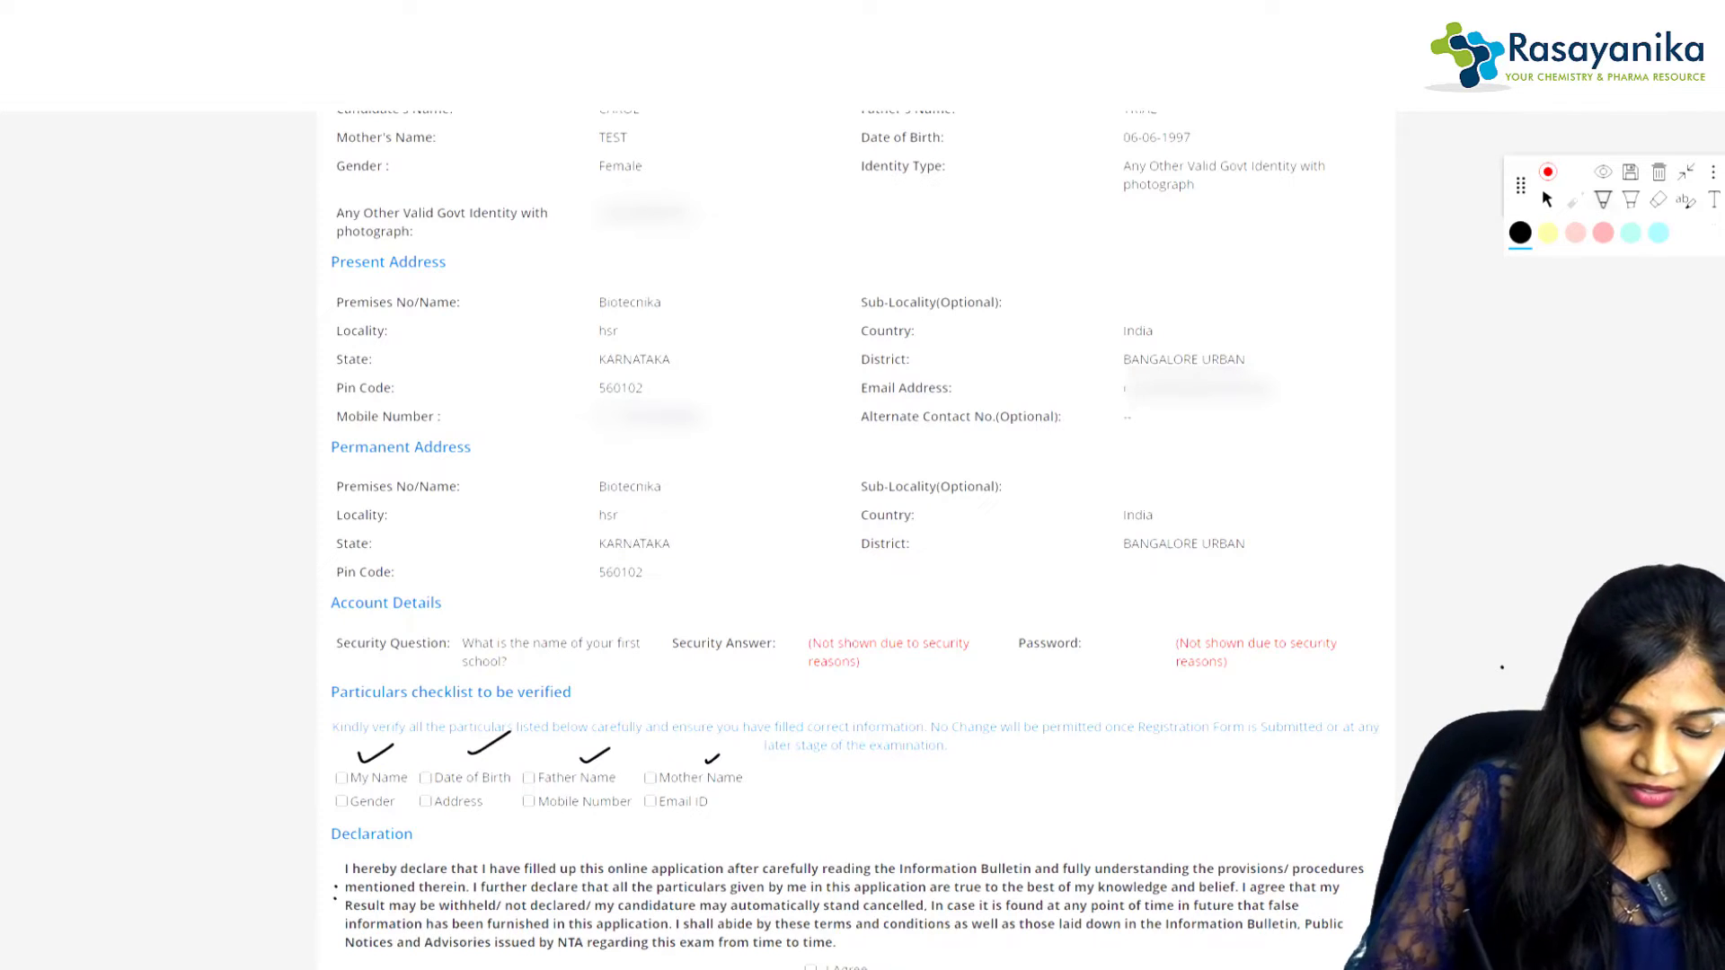
pyautogui.moveTo(351, 821); pyautogui.dragTo(726, 804)
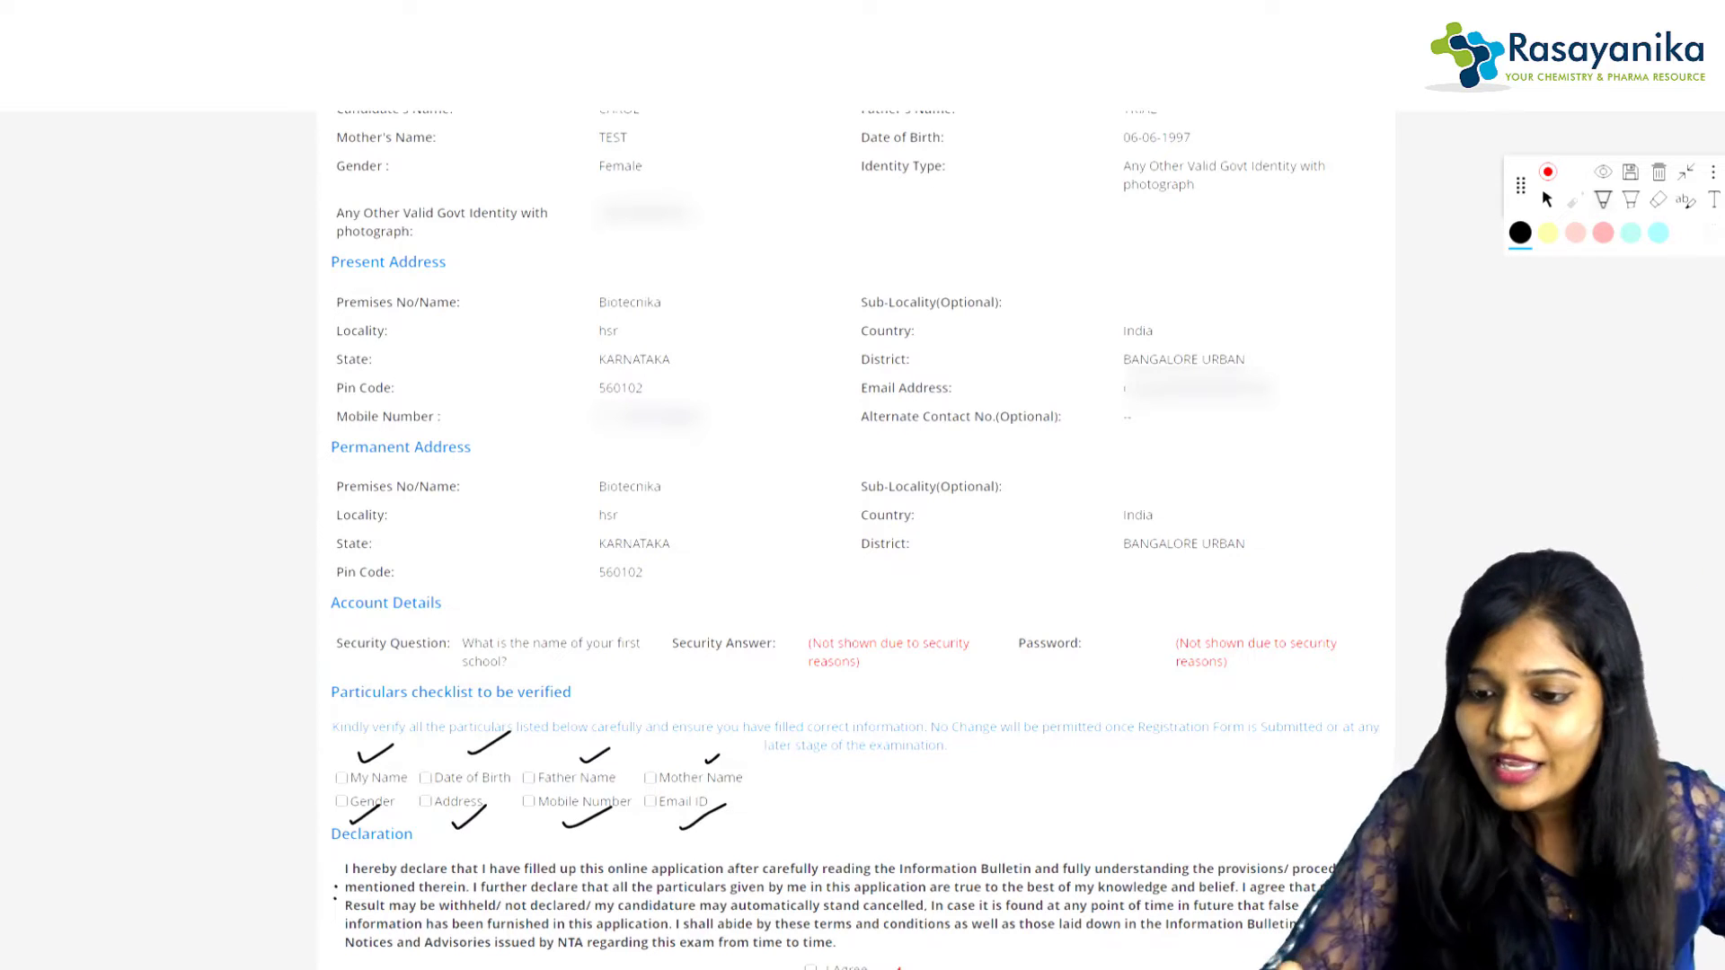
pyautogui.click(1547, 199)
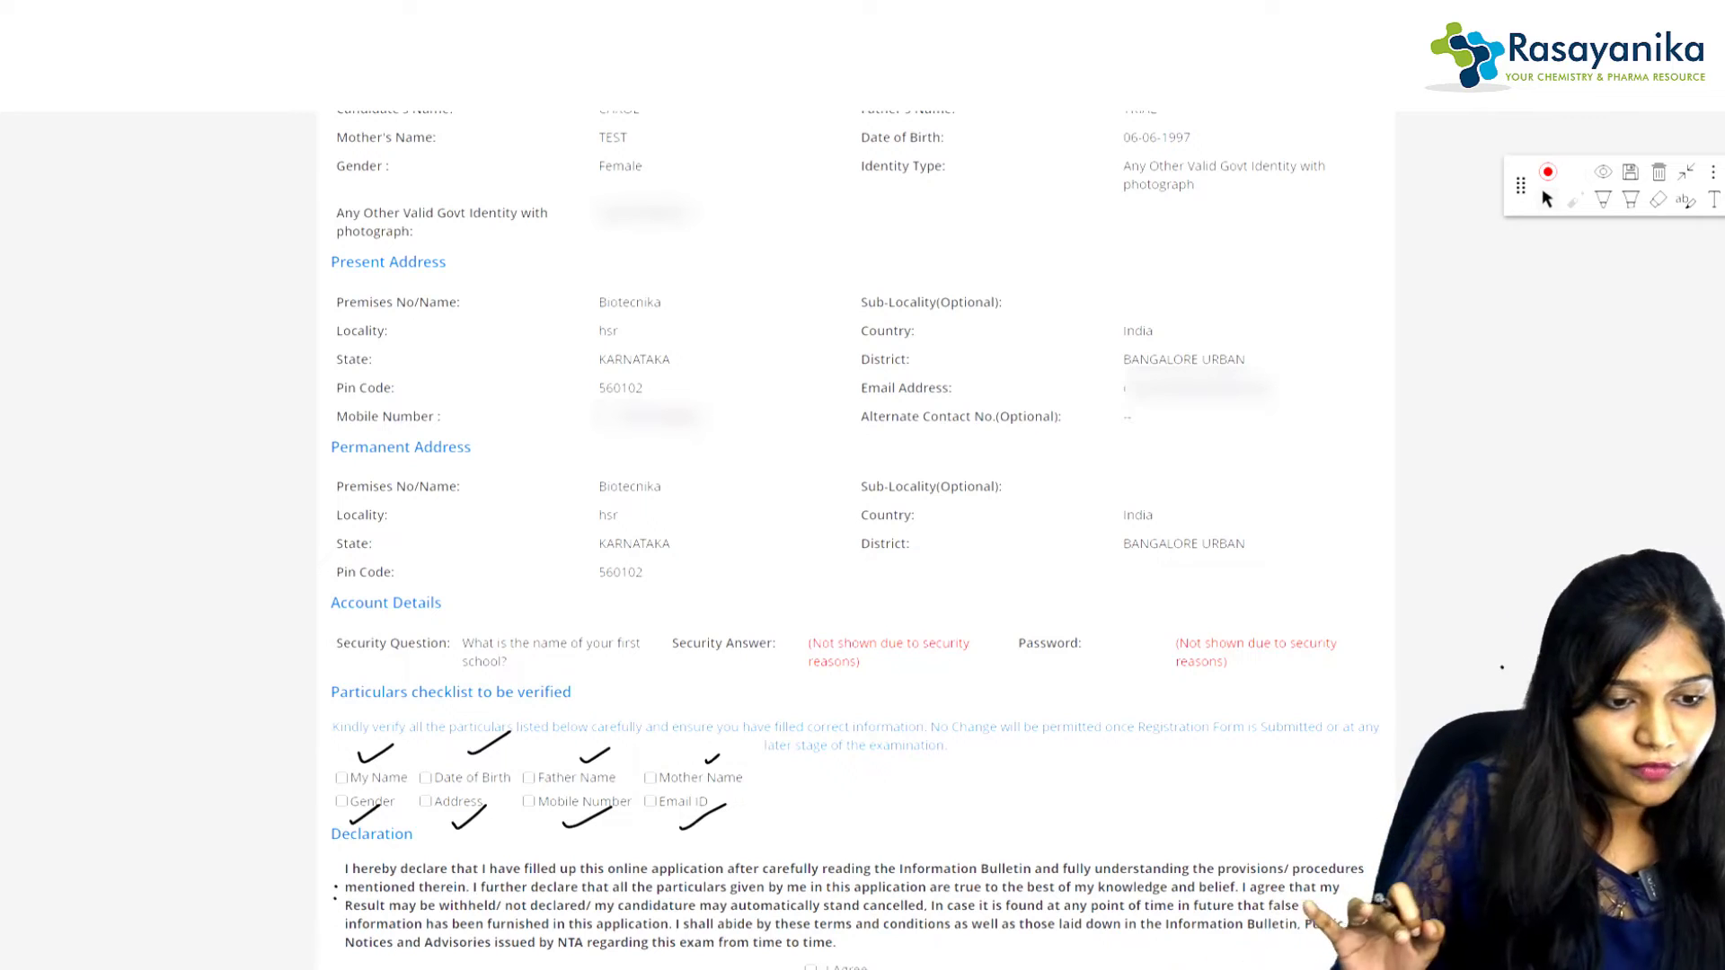
# Step: Tick all eight particulars from My Name to Email ID, then mark the I Agree declaration
pyautogui.click(342, 779)
pyautogui.click(425, 779)
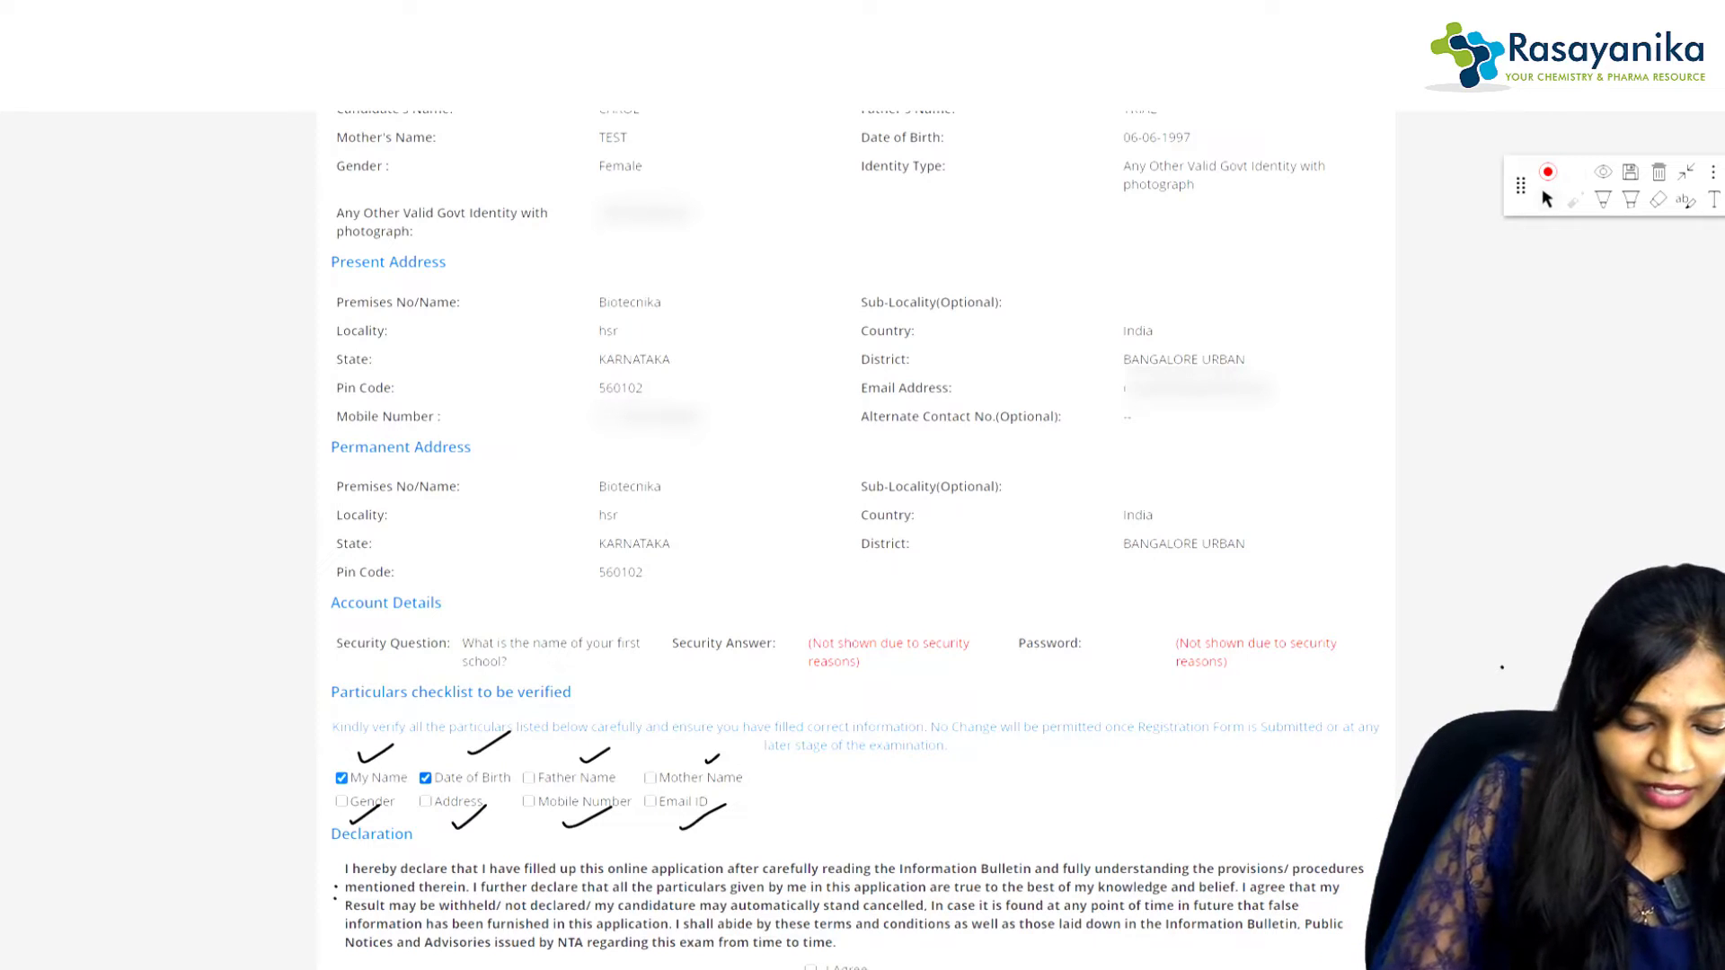
pyautogui.click(528, 779)
pyautogui.click(650, 778)
pyautogui.click(341, 802)
pyautogui.click(425, 801)
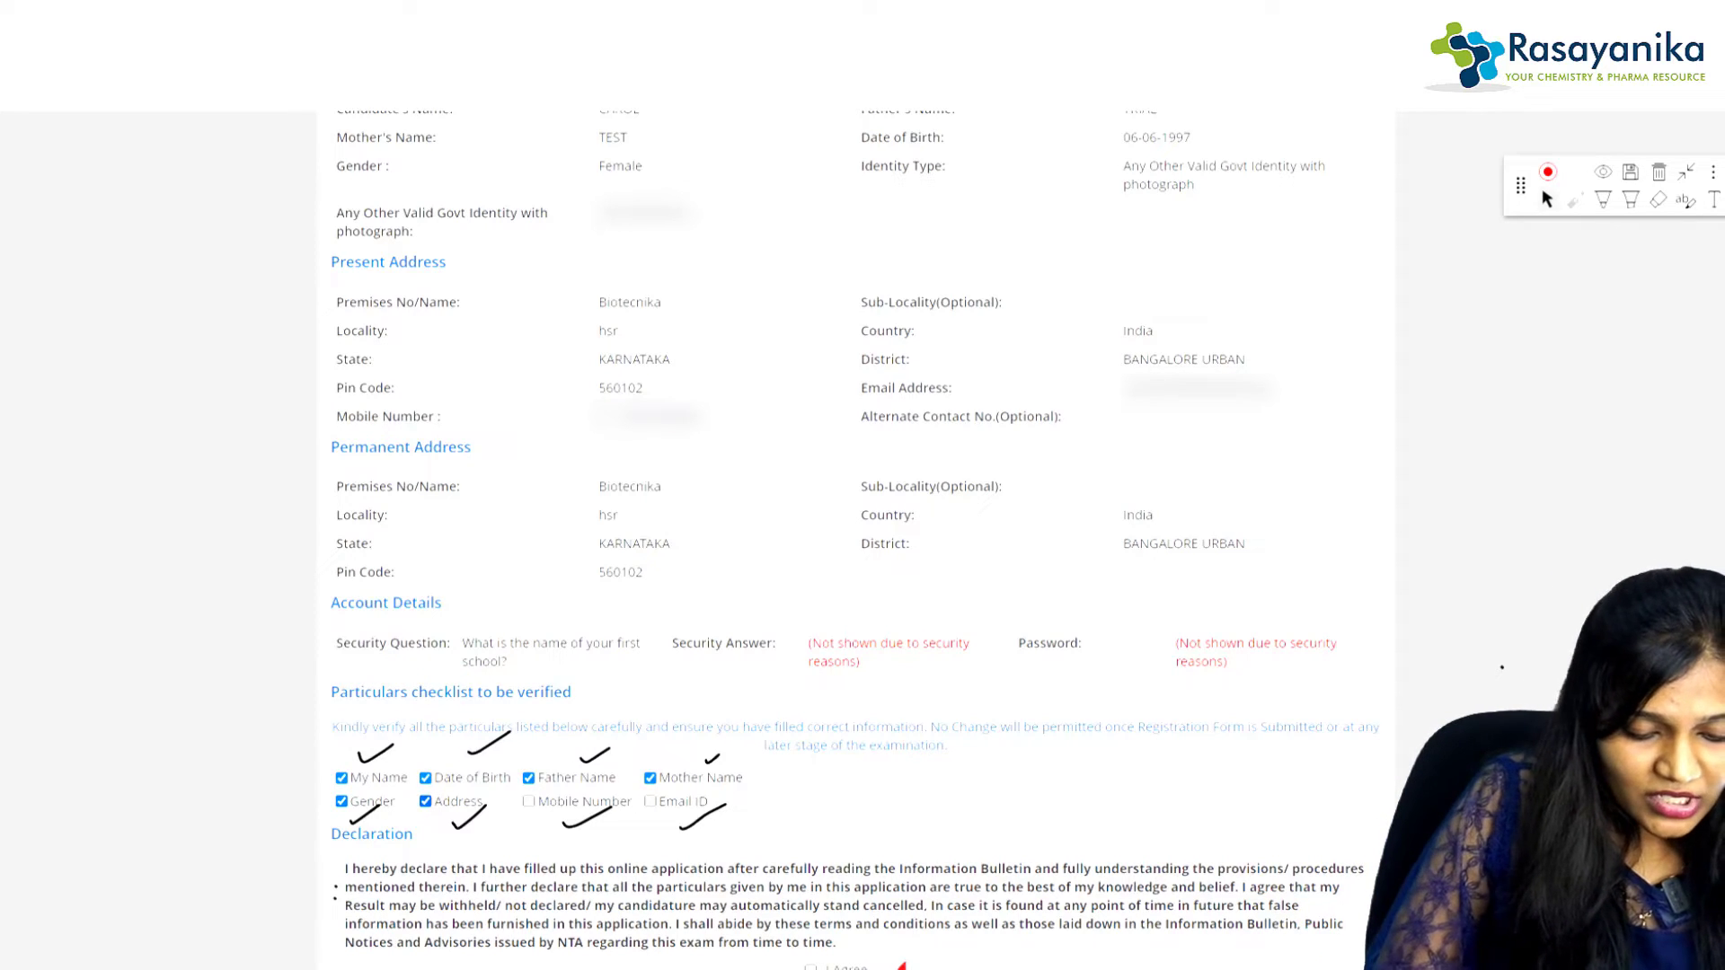
pyautogui.click(528, 802)
pyautogui.click(649, 802)
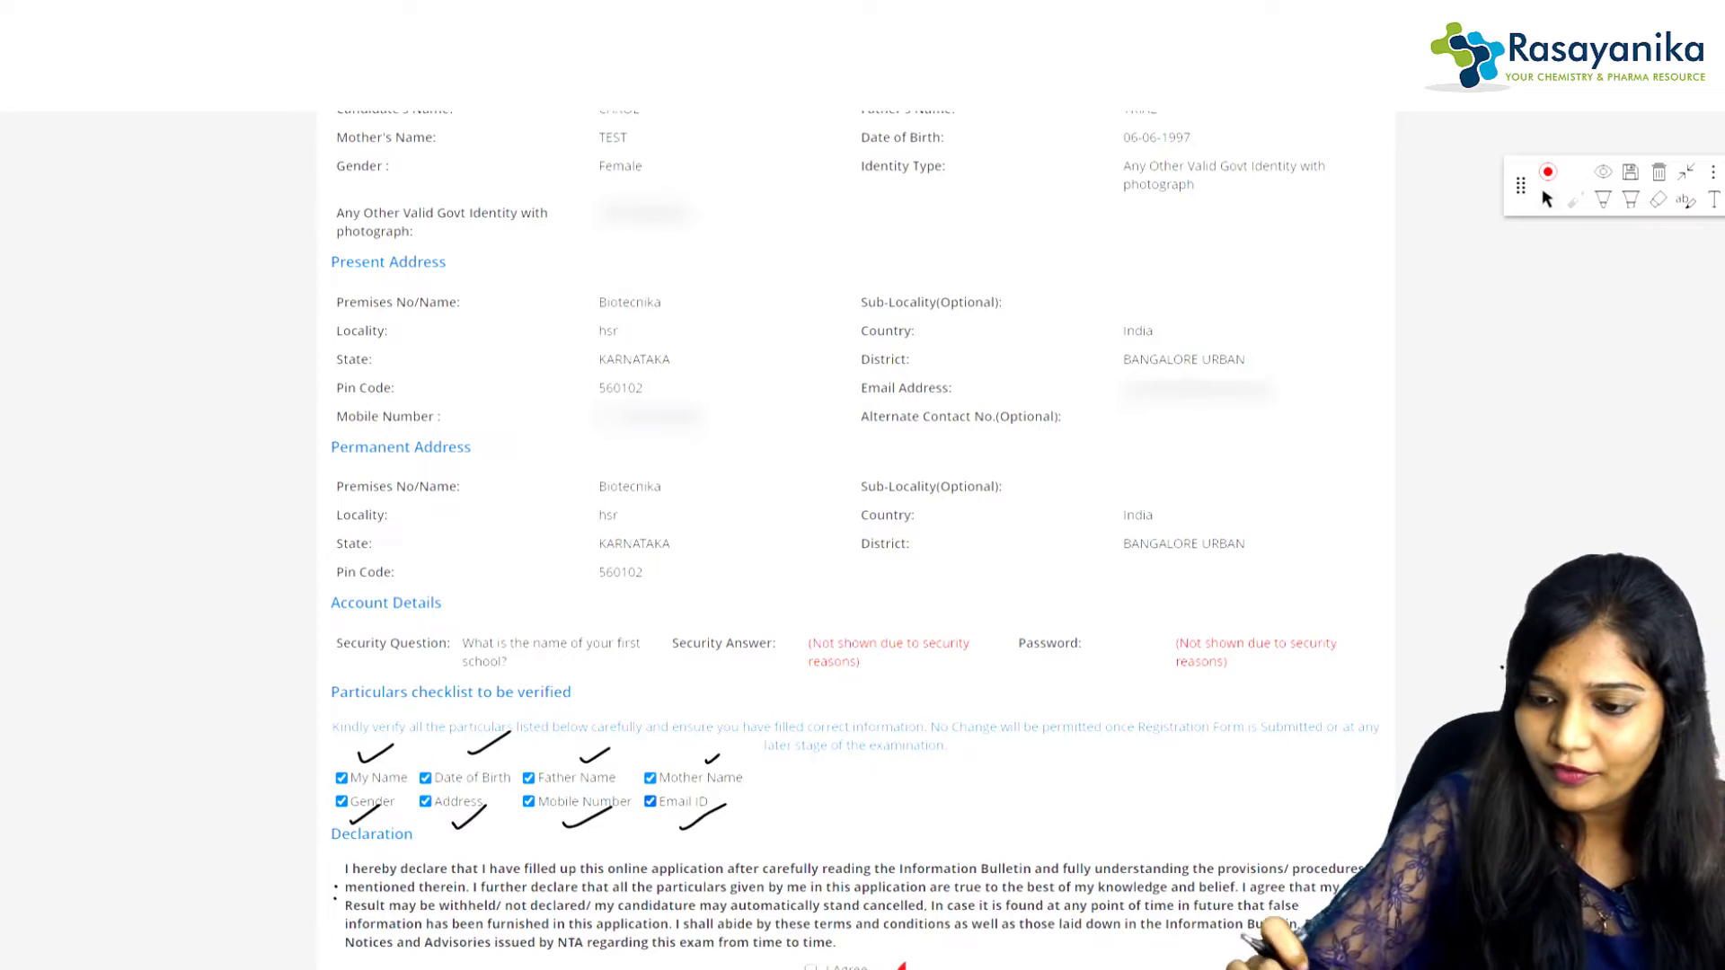
pyautogui.scroll(-2, 888, 818)
pyautogui.moveTo(887, 817); pyautogui.dragTo(904, 806)
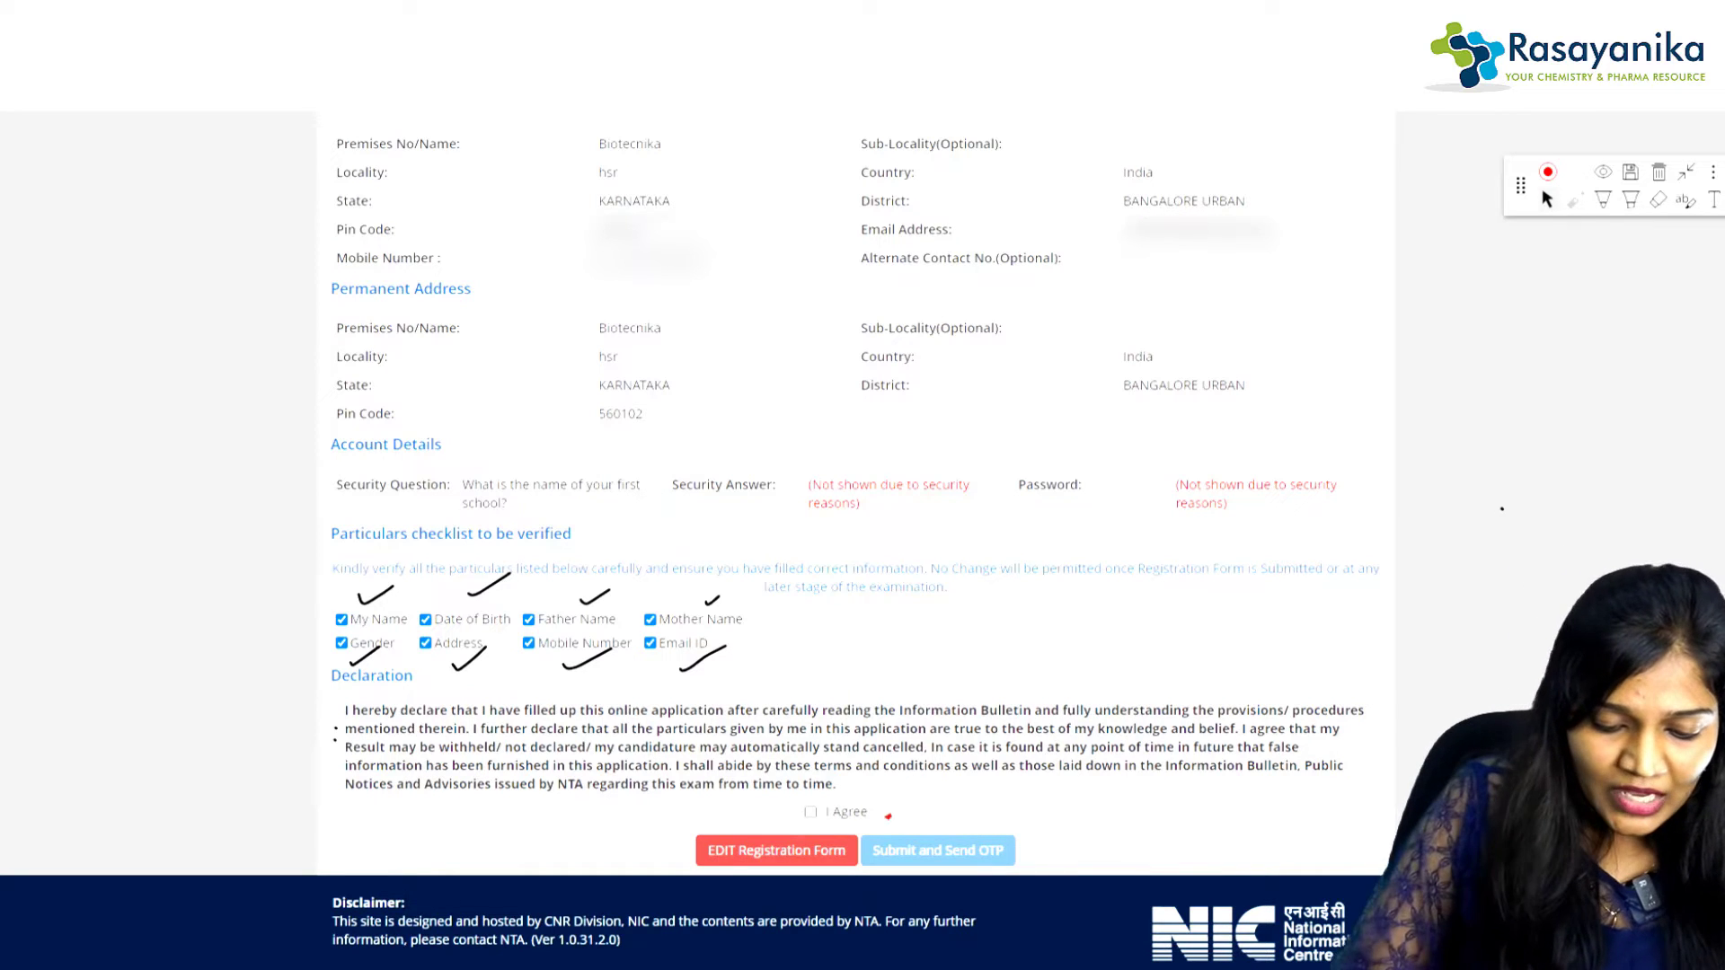
# Step: Accept the declaration and confirm submitting the form with an OTP sent
pyautogui.click(811, 813)
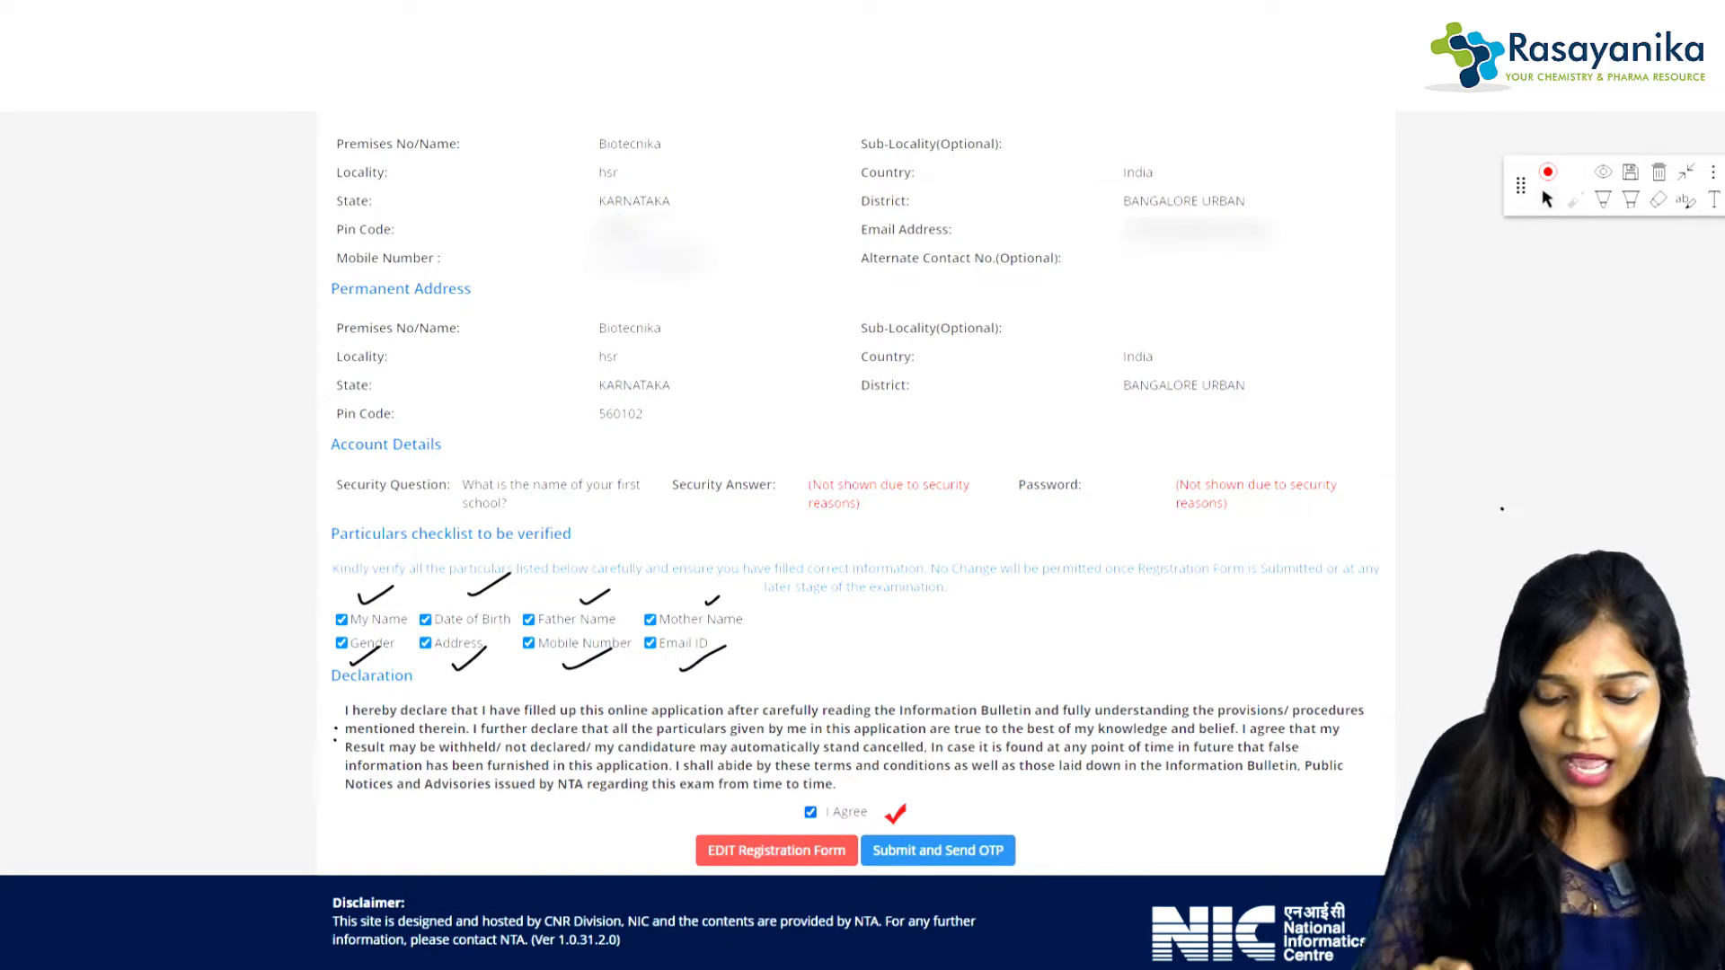
pyautogui.click(938, 851)
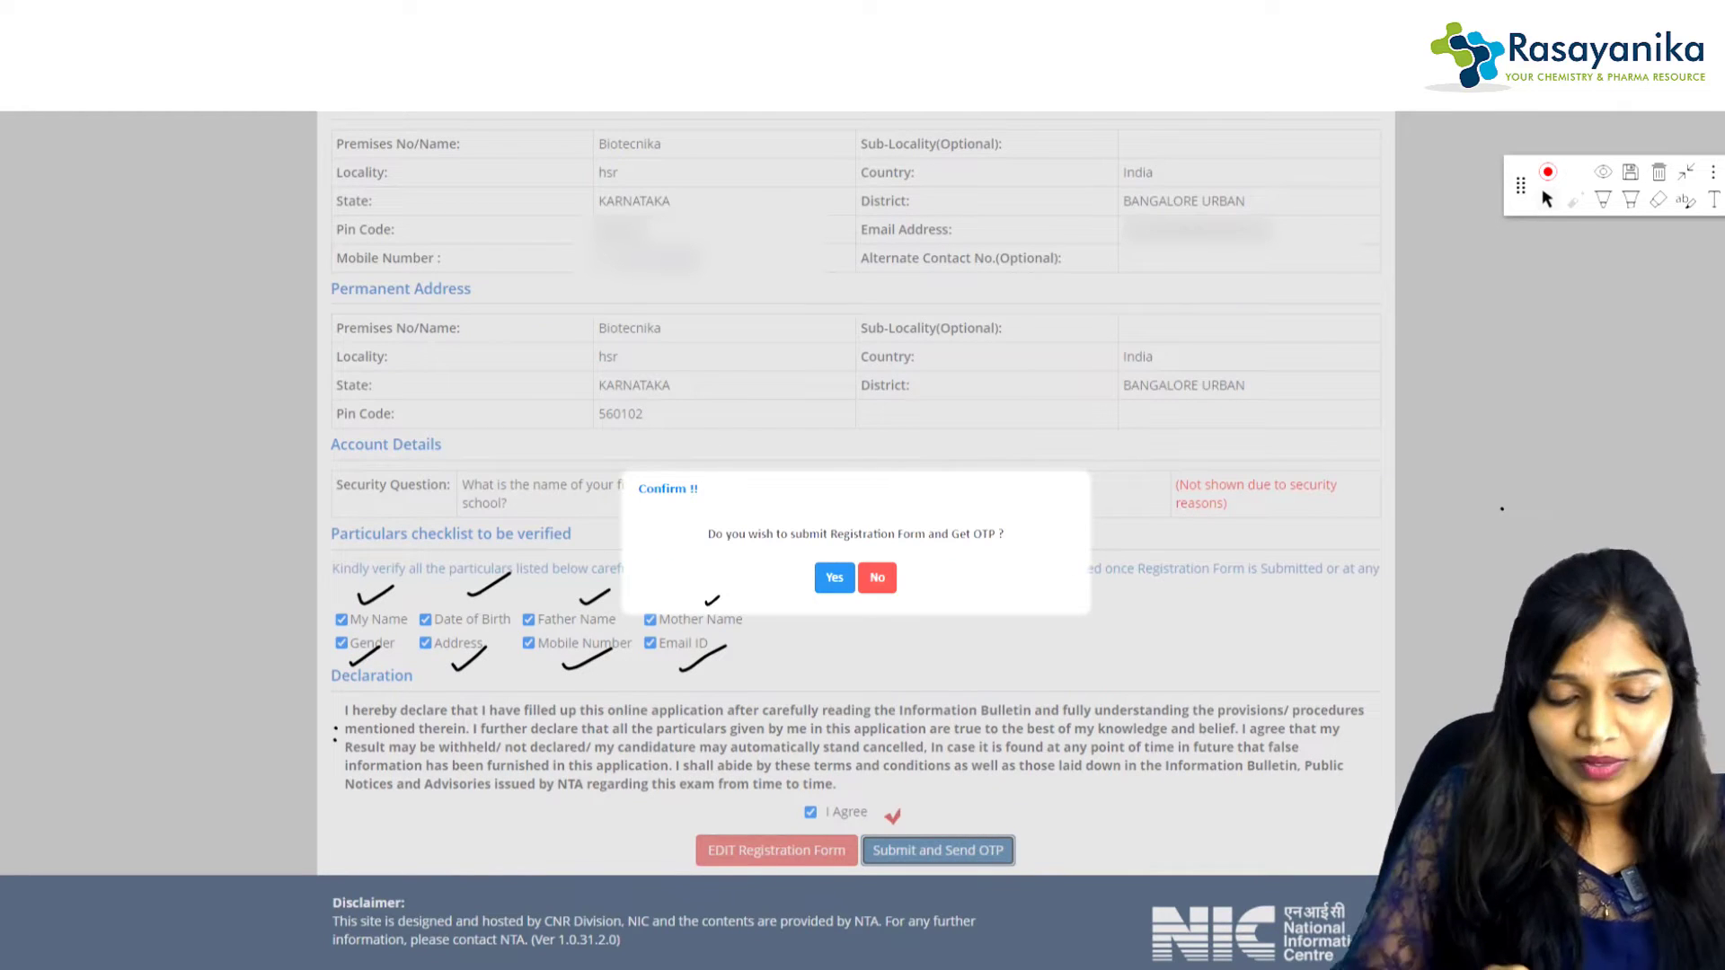
pyautogui.click(835, 577)
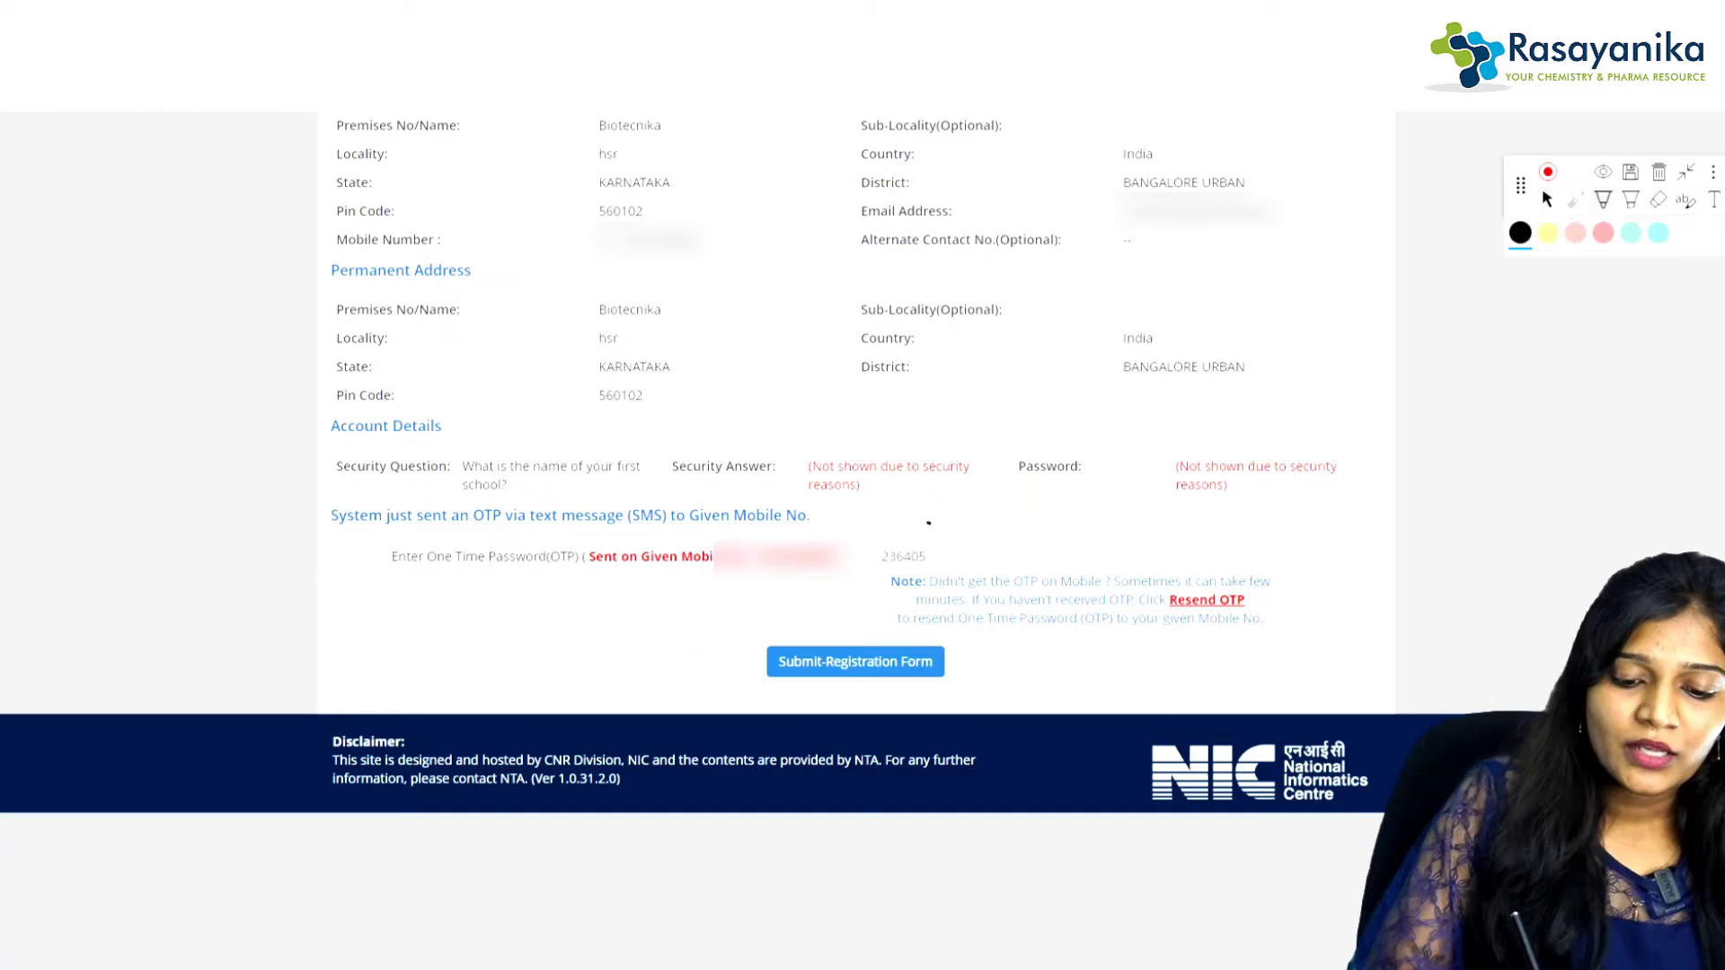
# Step: Circle the received OTP, submit the Registration Form and leave to the candidate home page
pyautogui.moveTo(909, 520)
pyautogui.mouseDown()
pyautogui.moveTo(879, 526)
pyautogui.moveTo(924, 528)
pyautogui.mouseUp()
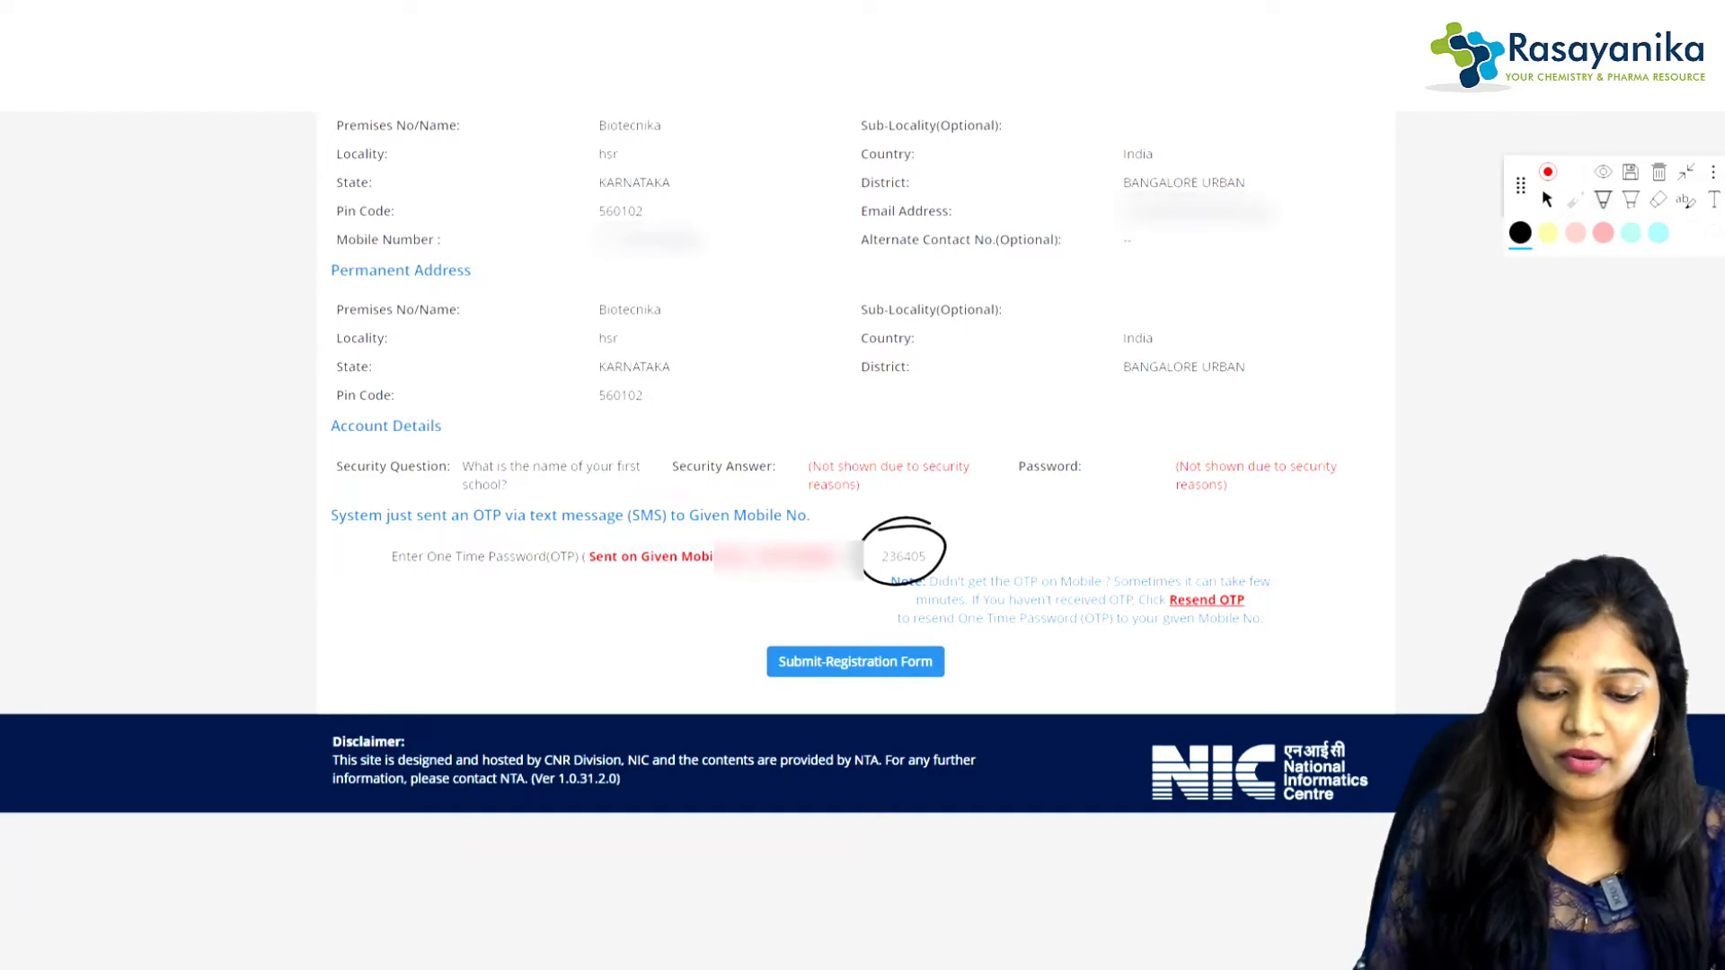
pyautogui.click(1548, 199)
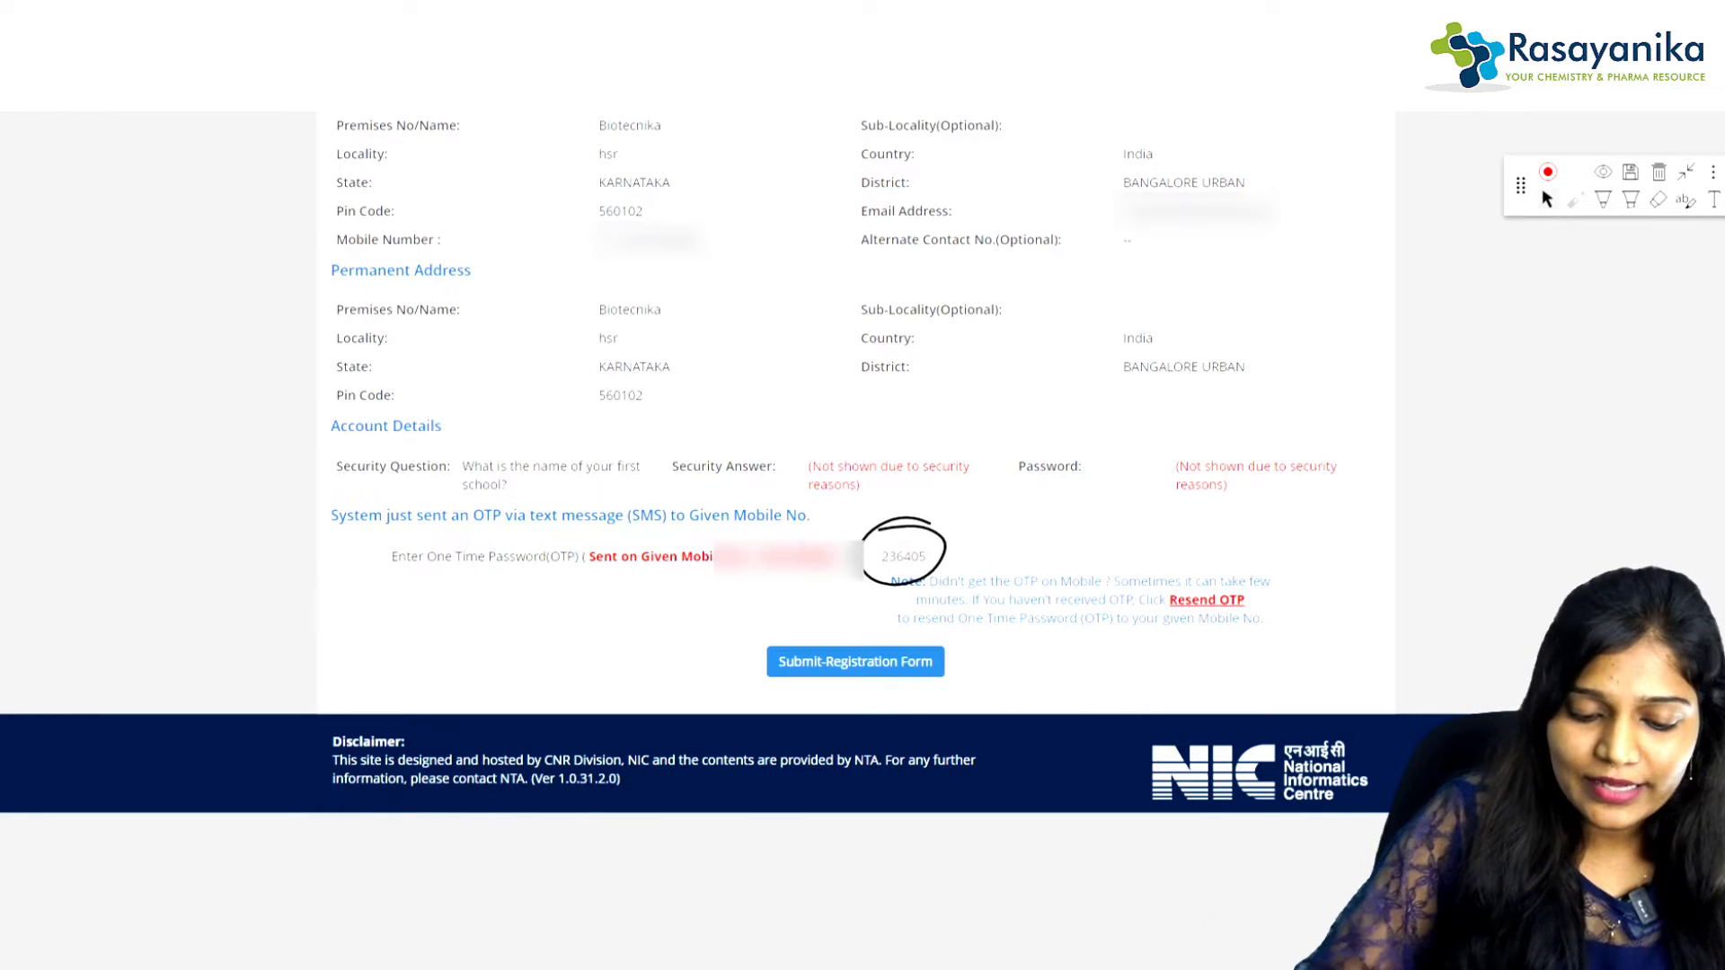
pyautogui.click(855, 662)
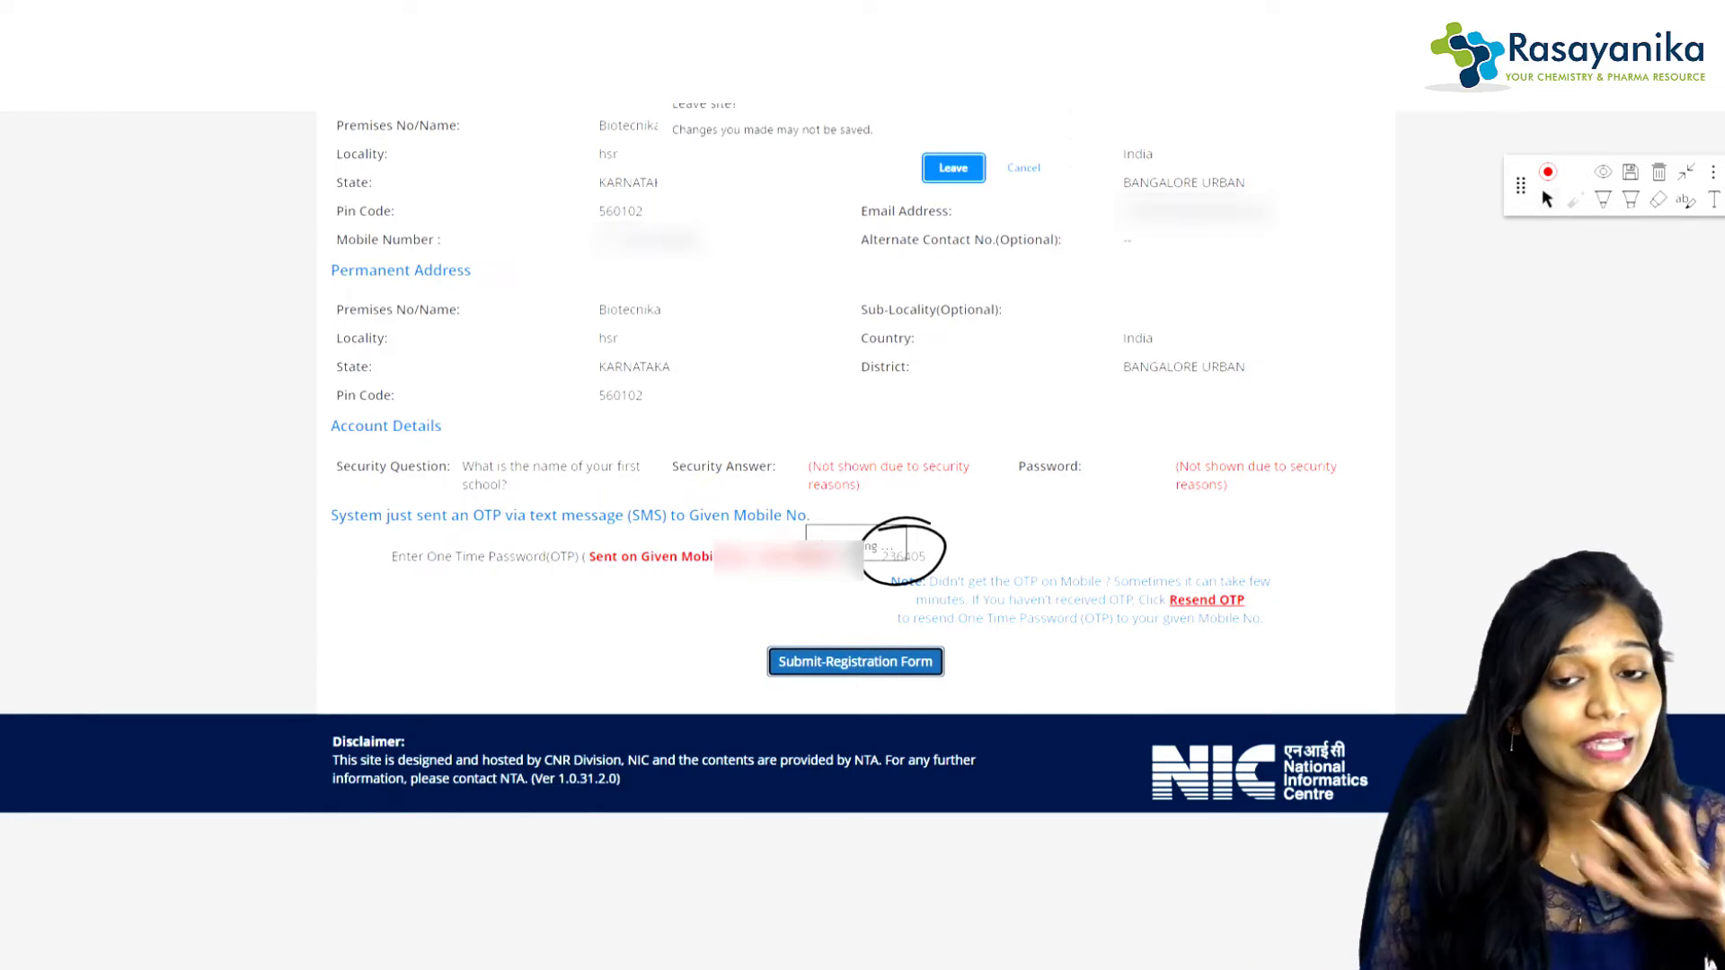
pyautogui.click(954, 168)
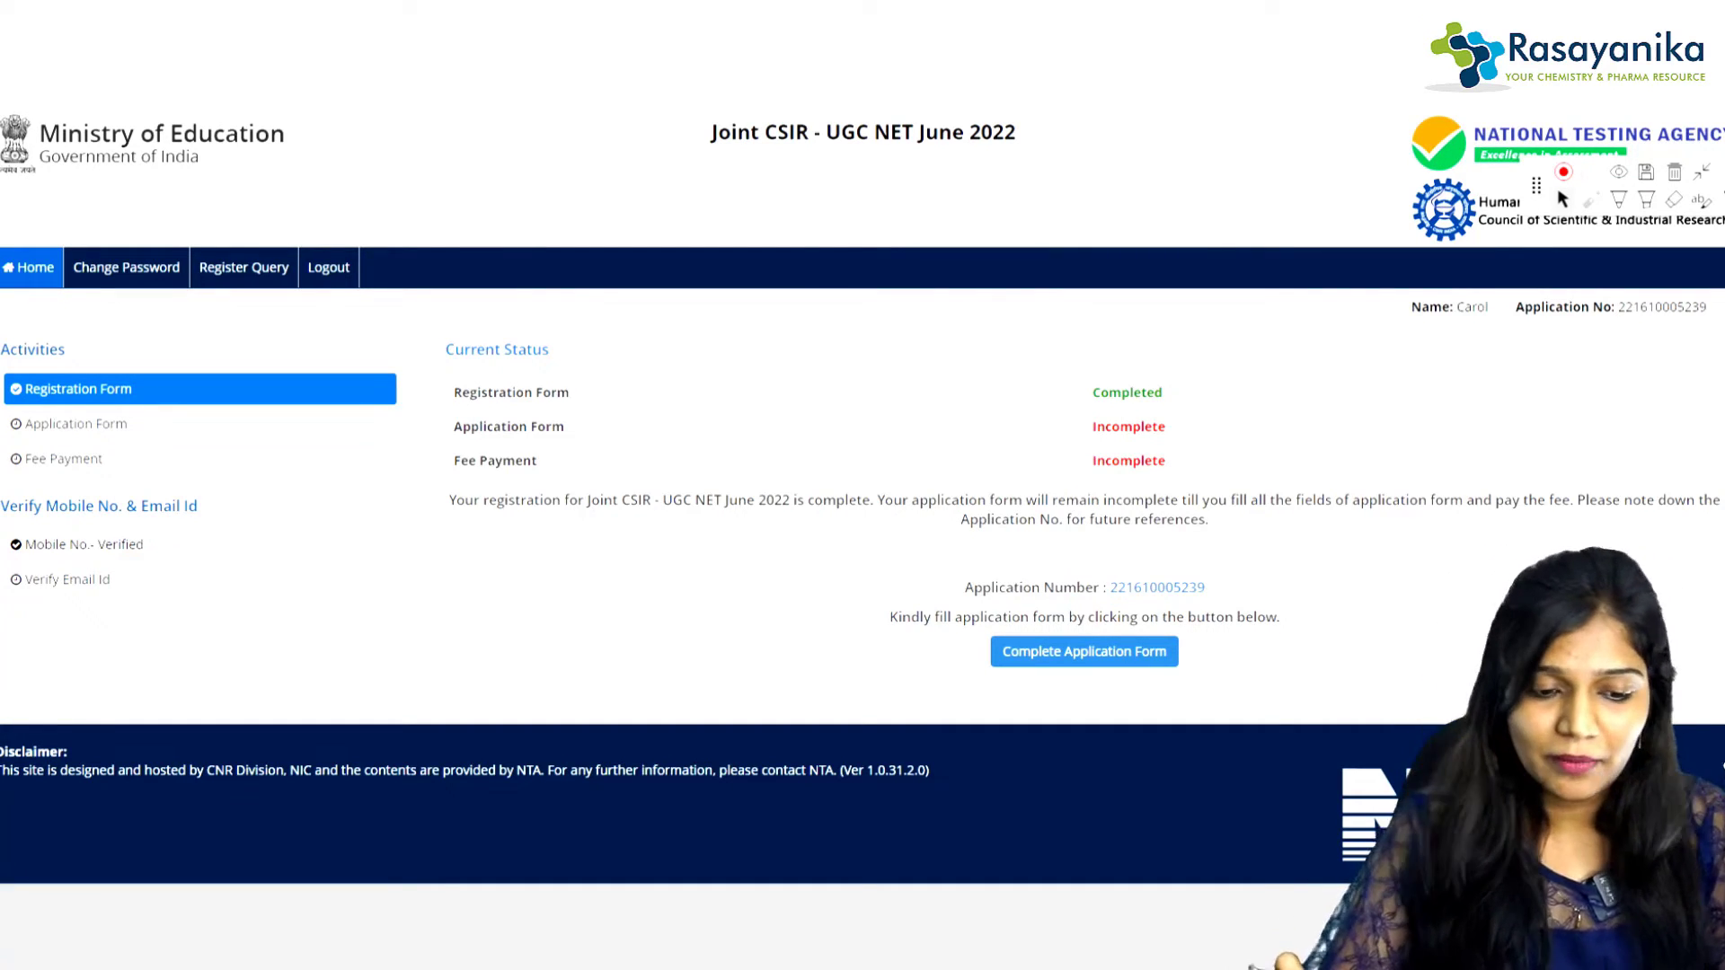
# Step: Circle Application Form and Fee Payment as Incomplete, box the application number, and start the application form
pyautogui.click(1619, 200)
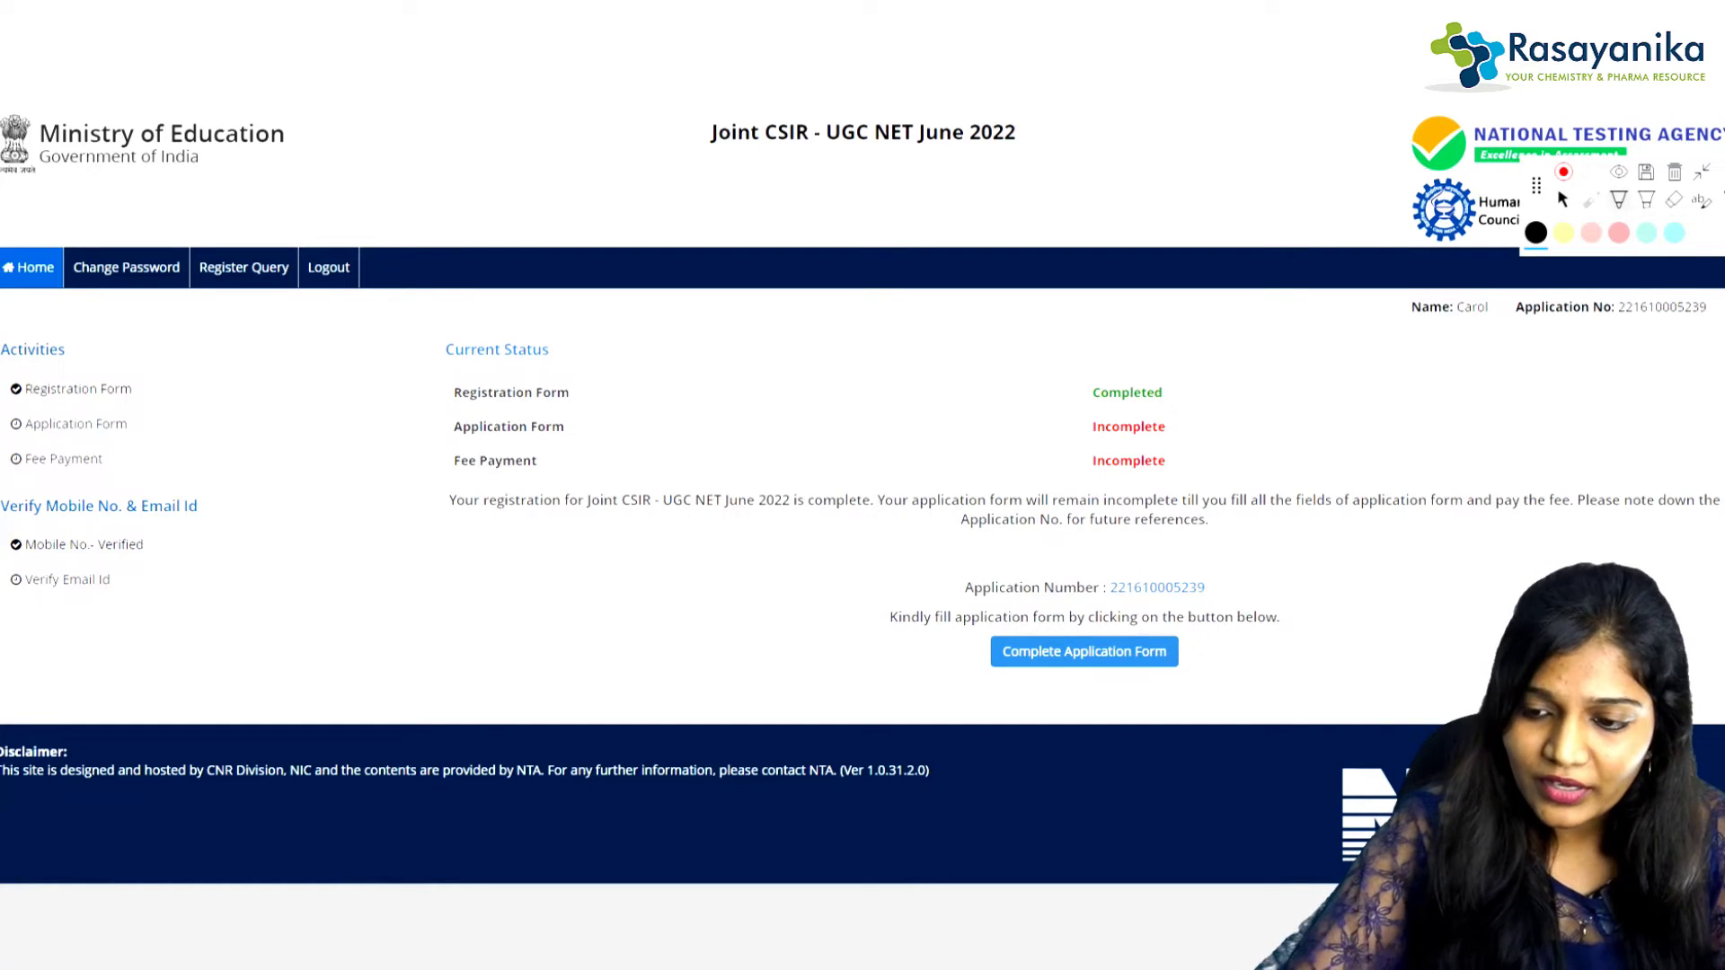
pyautogui.moveTo(564, 410)
pyautogui.mouseDown()
pyautogui.moveTo(521, 406)
pyautogui.moveTo(575, 434)
pyautogui.moveTo(560, 415)
pyautogui.mouseUp()
pyautogui.moveTo(1191, 420); pyautogui.dragTo(1274, 398)
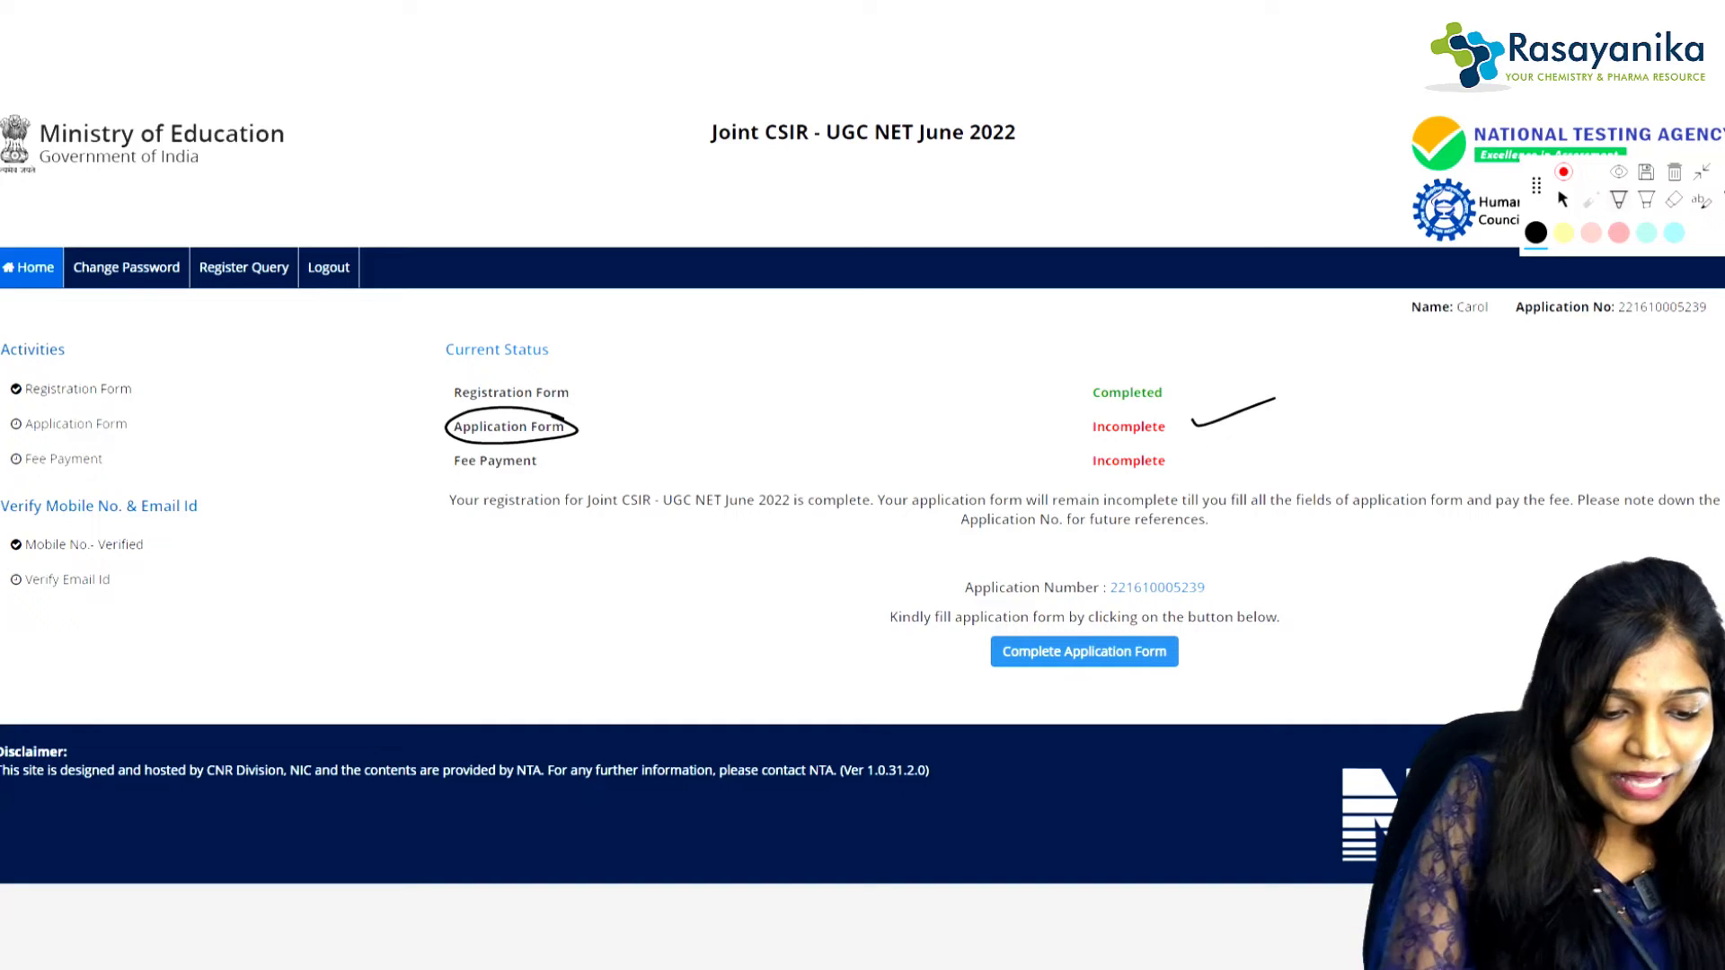
pyautogui.moveTo(530, 452)
pyautogui.mouseDown()
pyautogui.moveTo(463, 450)
pyautogui.moveTo(529, 456)
pyautogui.mouseUp()
pyautogui.moveTo(1204, 456); pyautogui.dragTo(1260, 442)
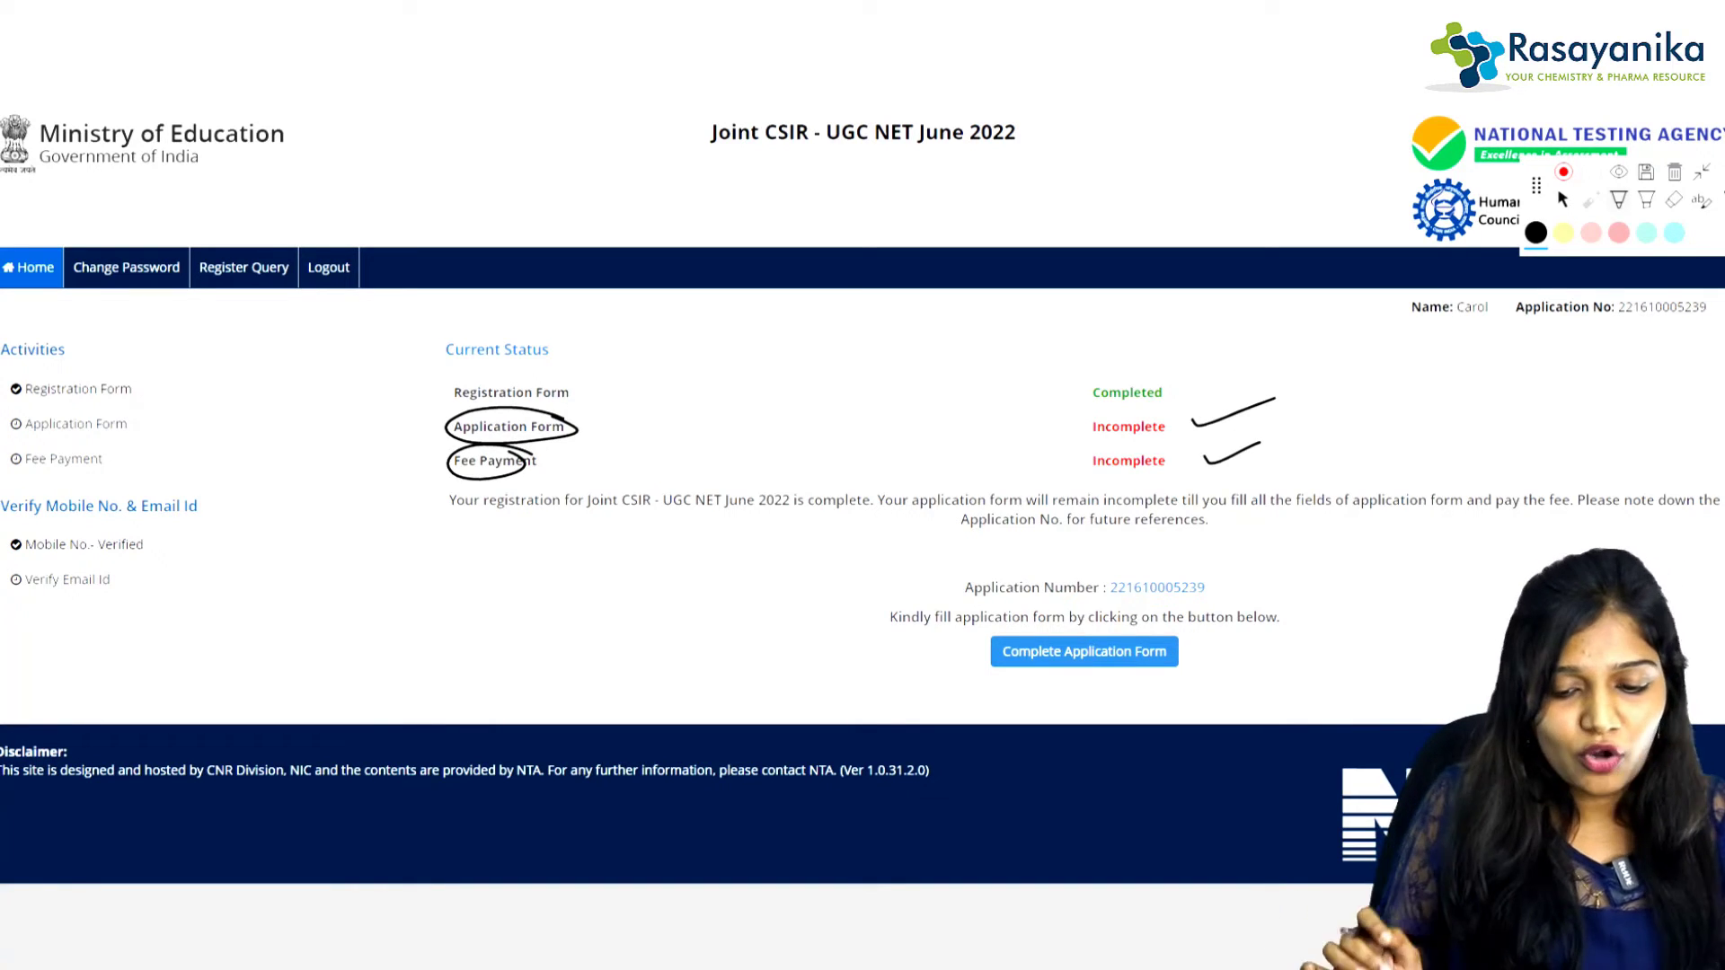
pyautogui.moveTo(1202, 565)
pyautogui.mouseDown()
pyautogui.moveTo(952, 561)
pyautogui.moveTo(1054, 604)
pyautogui.moveTo(1229, 589)
pyautogui.moveTo(1122, 552)
pyautogui.mouseUp()
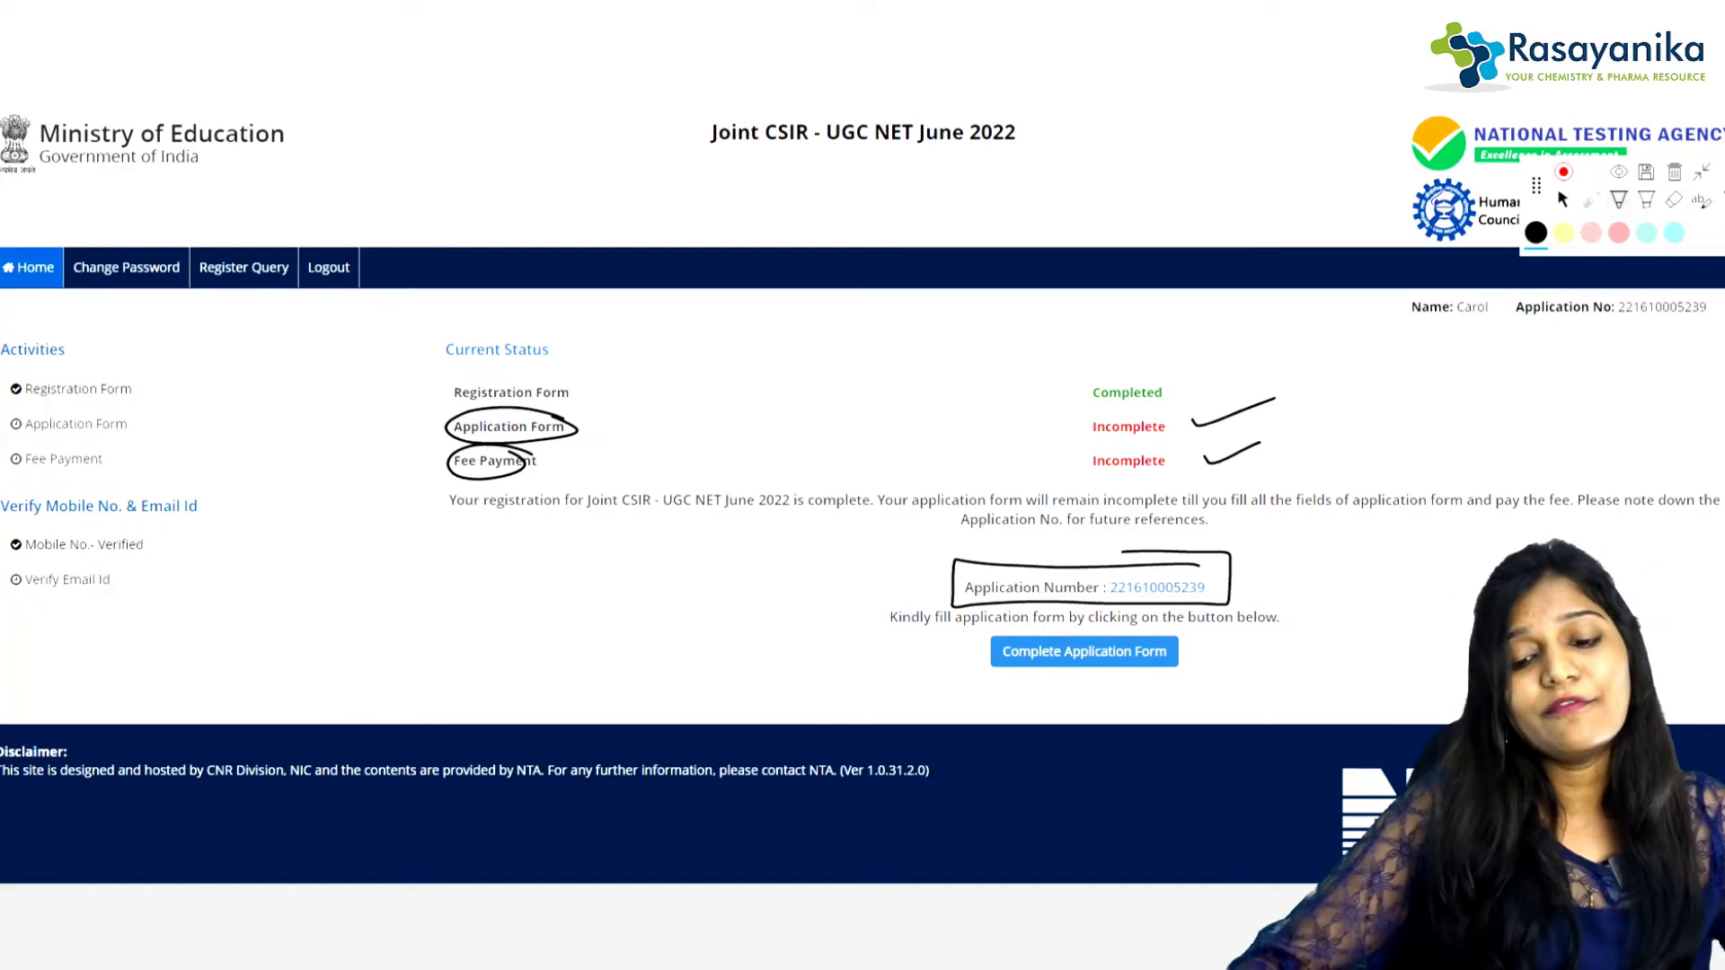
pyautogui.click(1109, 657)
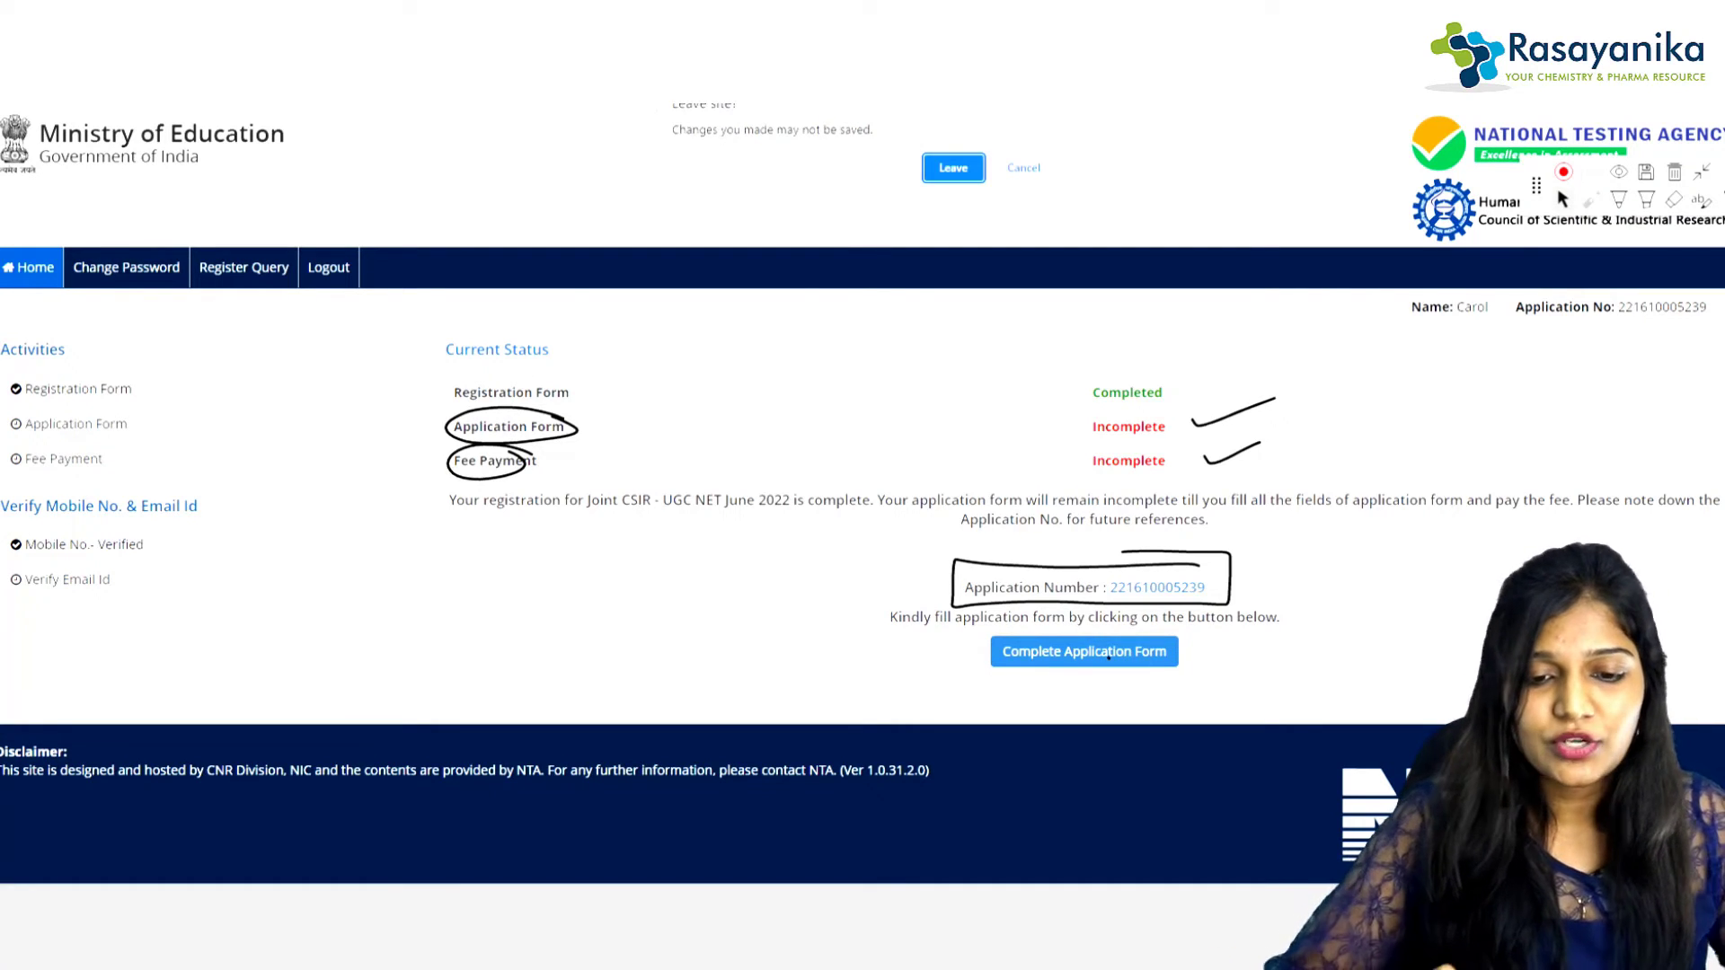
# Step: Leave to the application steps page, circle Personal Details and open that step
pyautogui.press('Return')
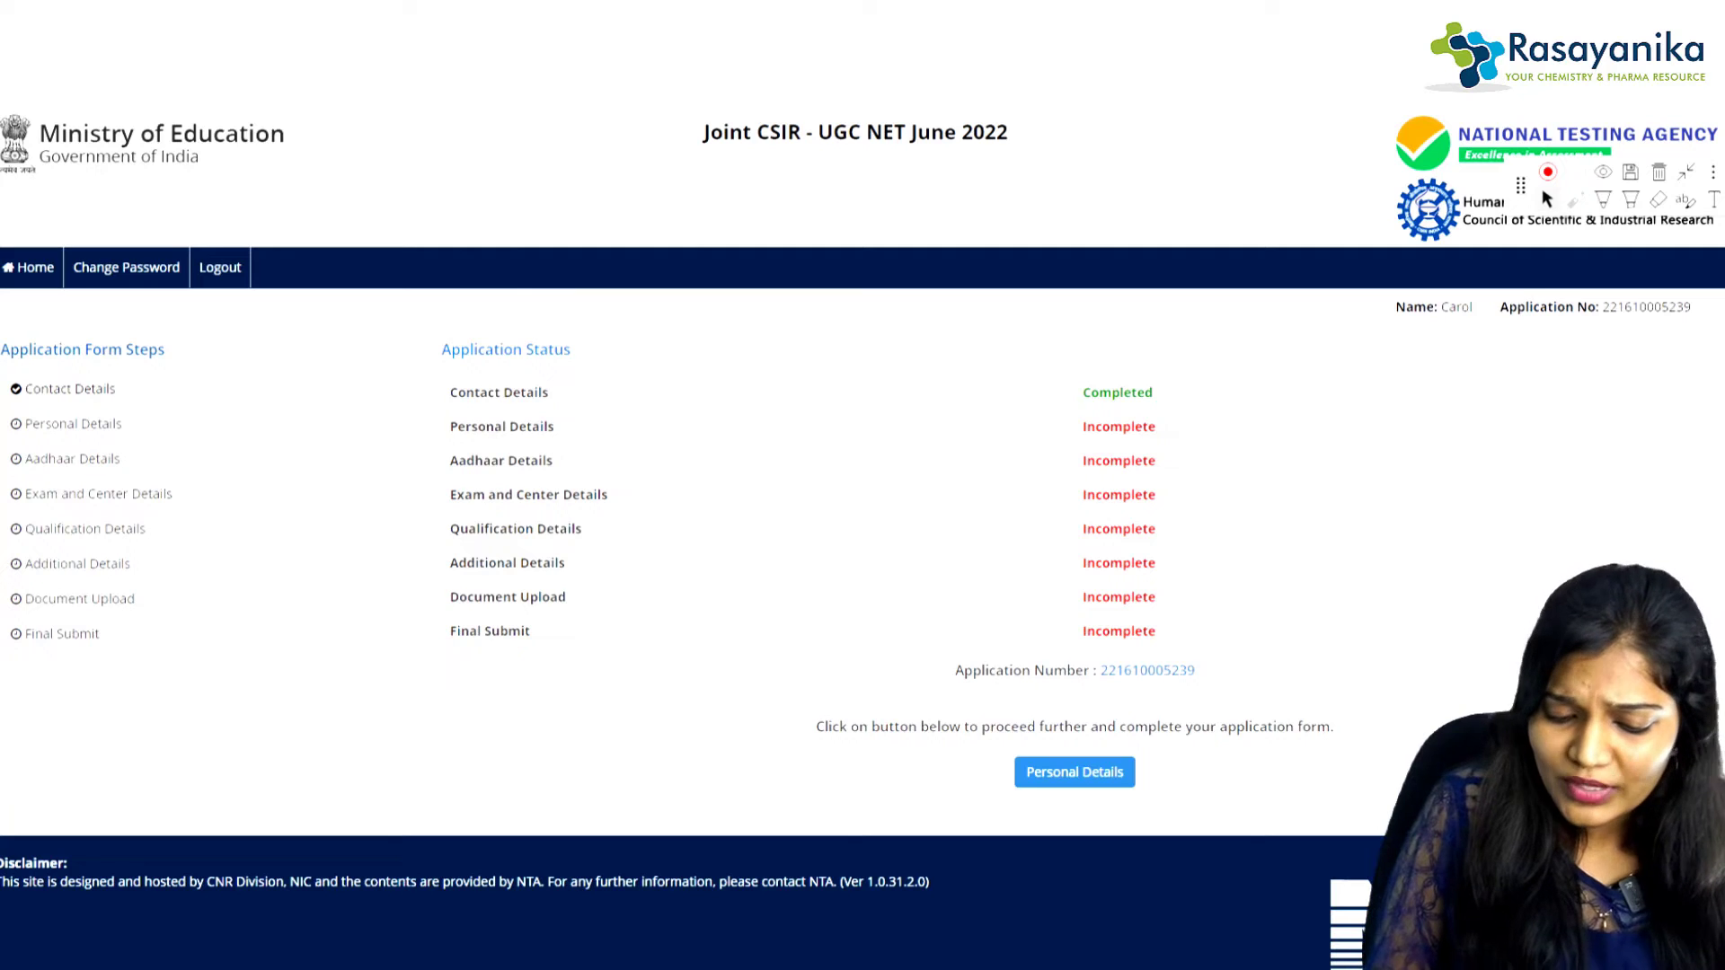
pyautogui.click(1575, 199)
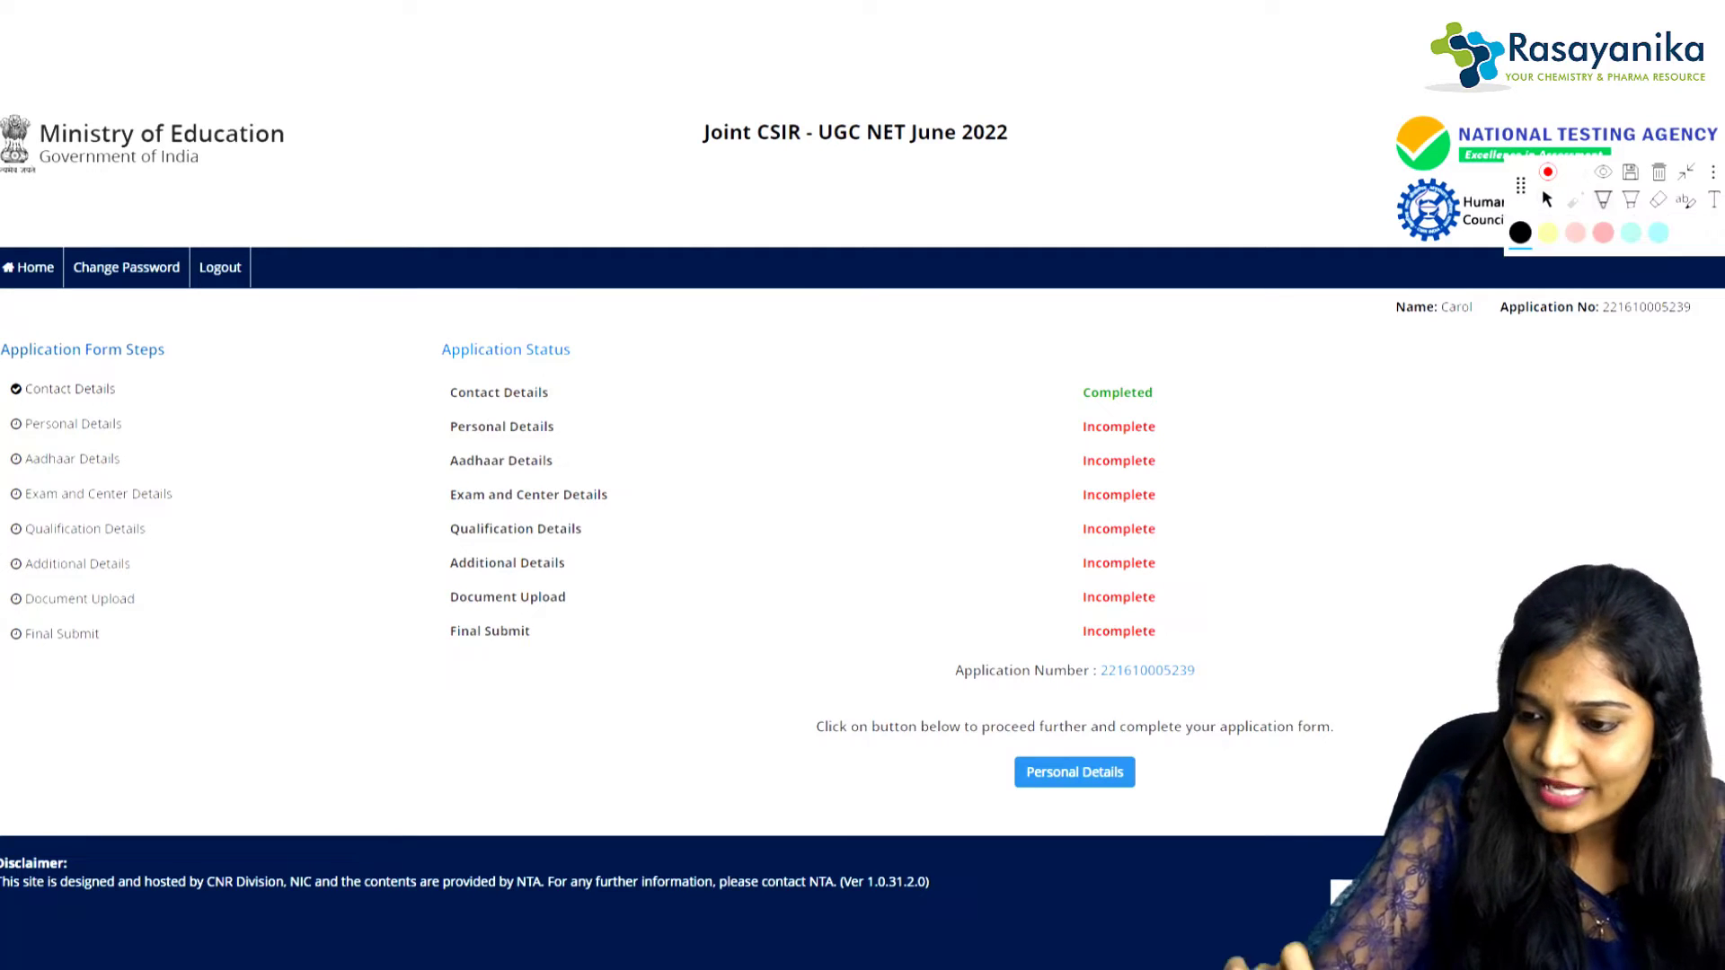
pyautogui.moveTo(1116, 738)
pyautogui.mouseDown()
pyautogui.moveTo(1024, 735)
pyautogui.moveTo(1166, 790)
pyautogui.moveTo(1043, 733)
pyautogui.mouseUp()
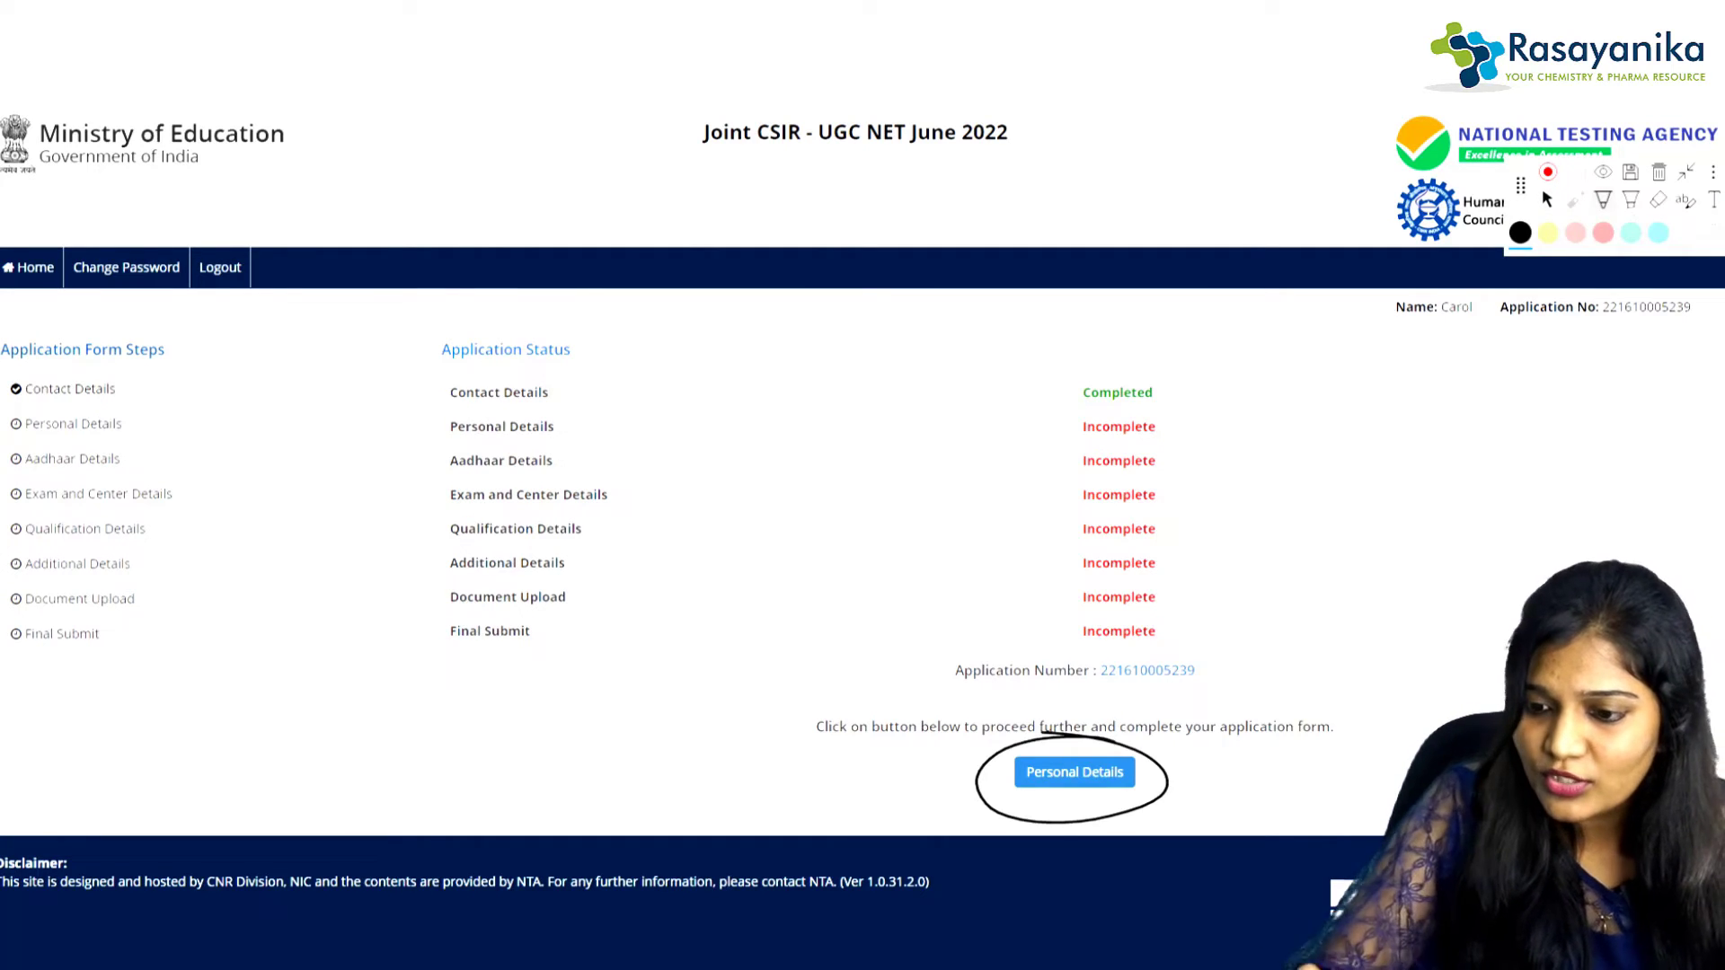
pyautogui.click(1546, 200)
pyautogui.click(1067, 772)
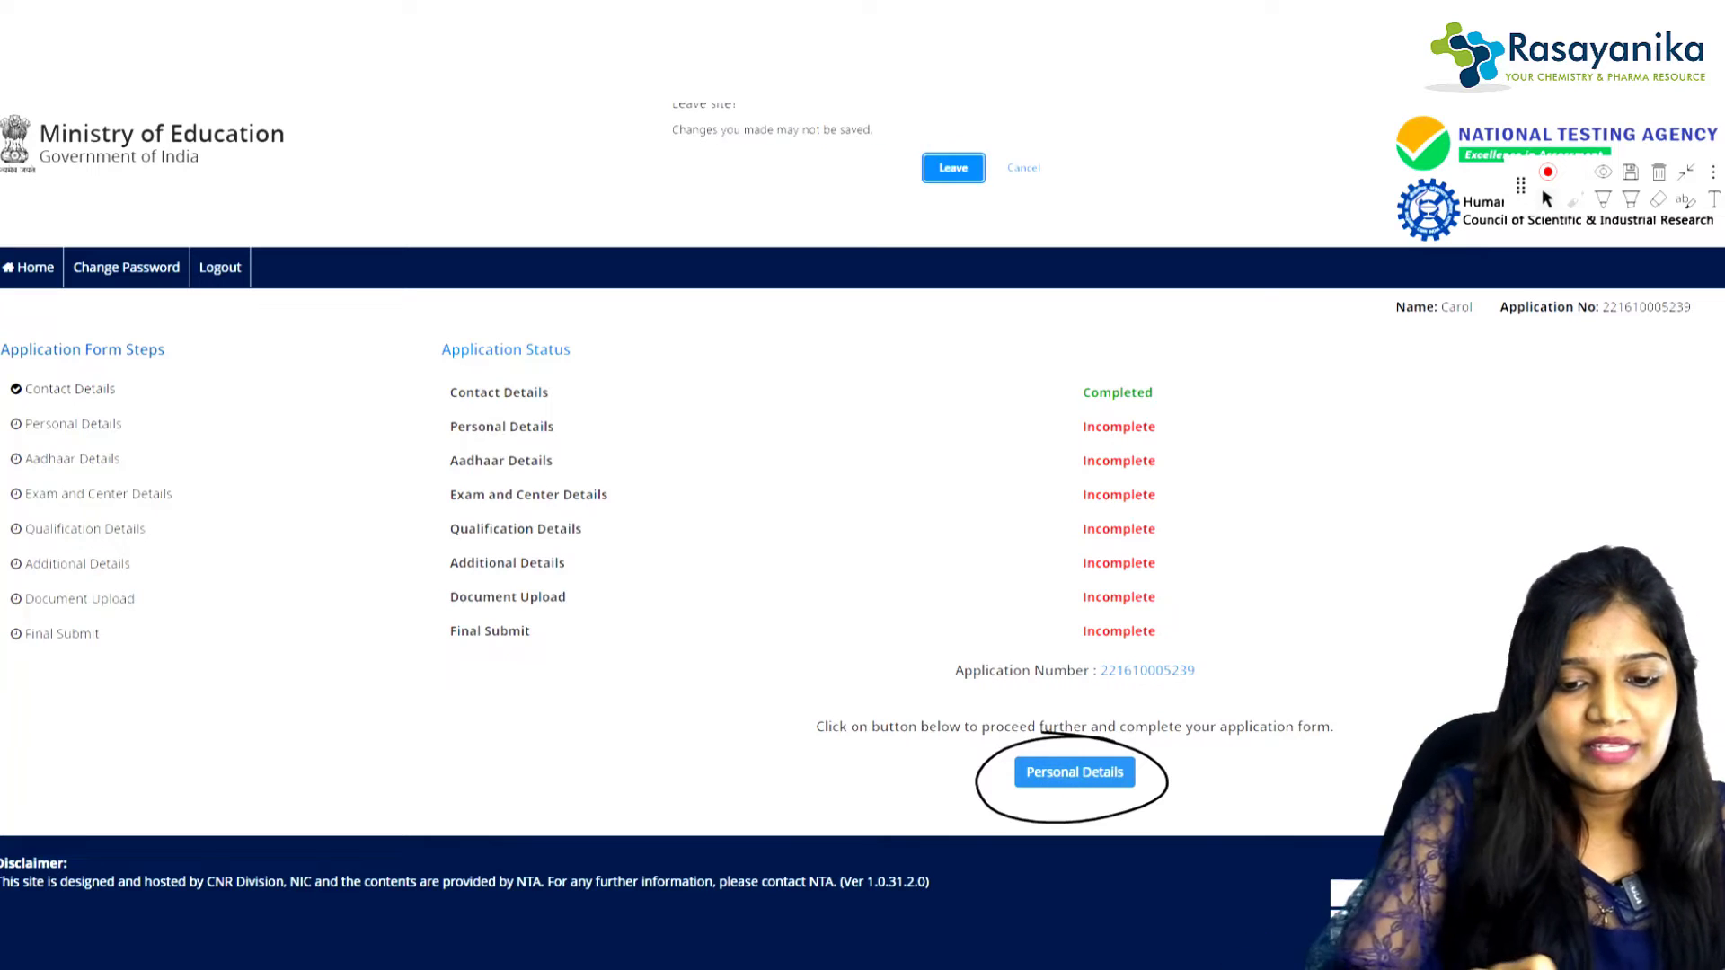
pyautogui.press('Return')
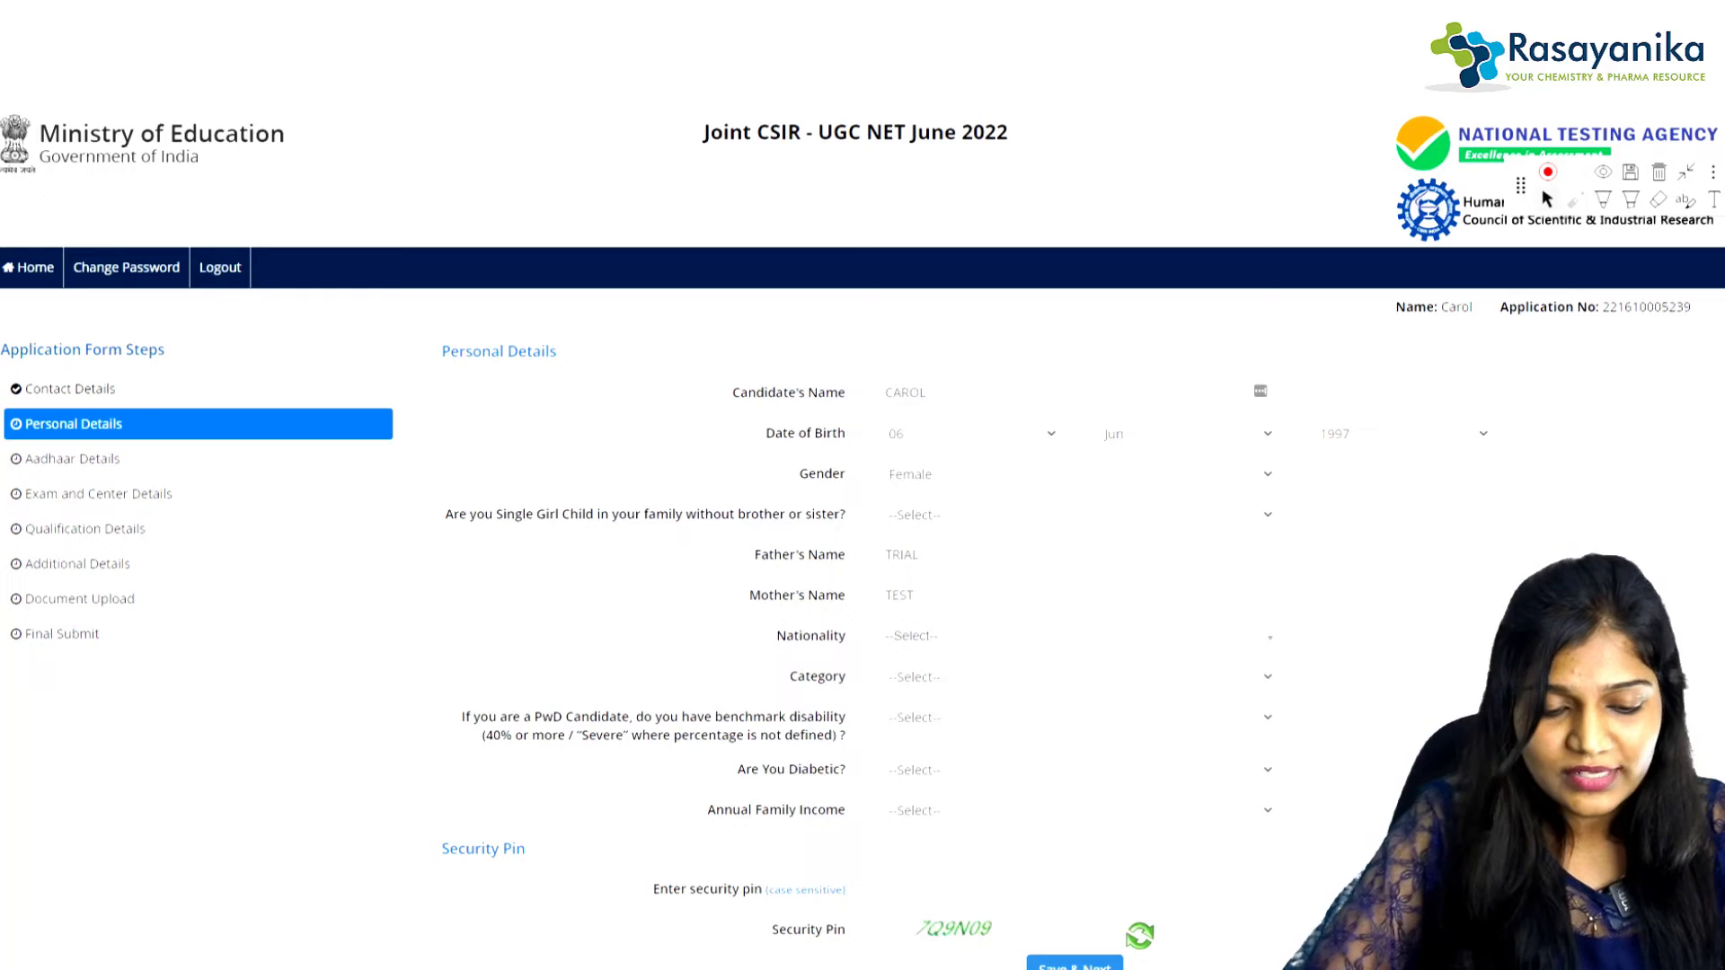
# Step: Answer No to single girl child, set nationality Indian, category General and disability No
pyautogui.click(1075, 515)
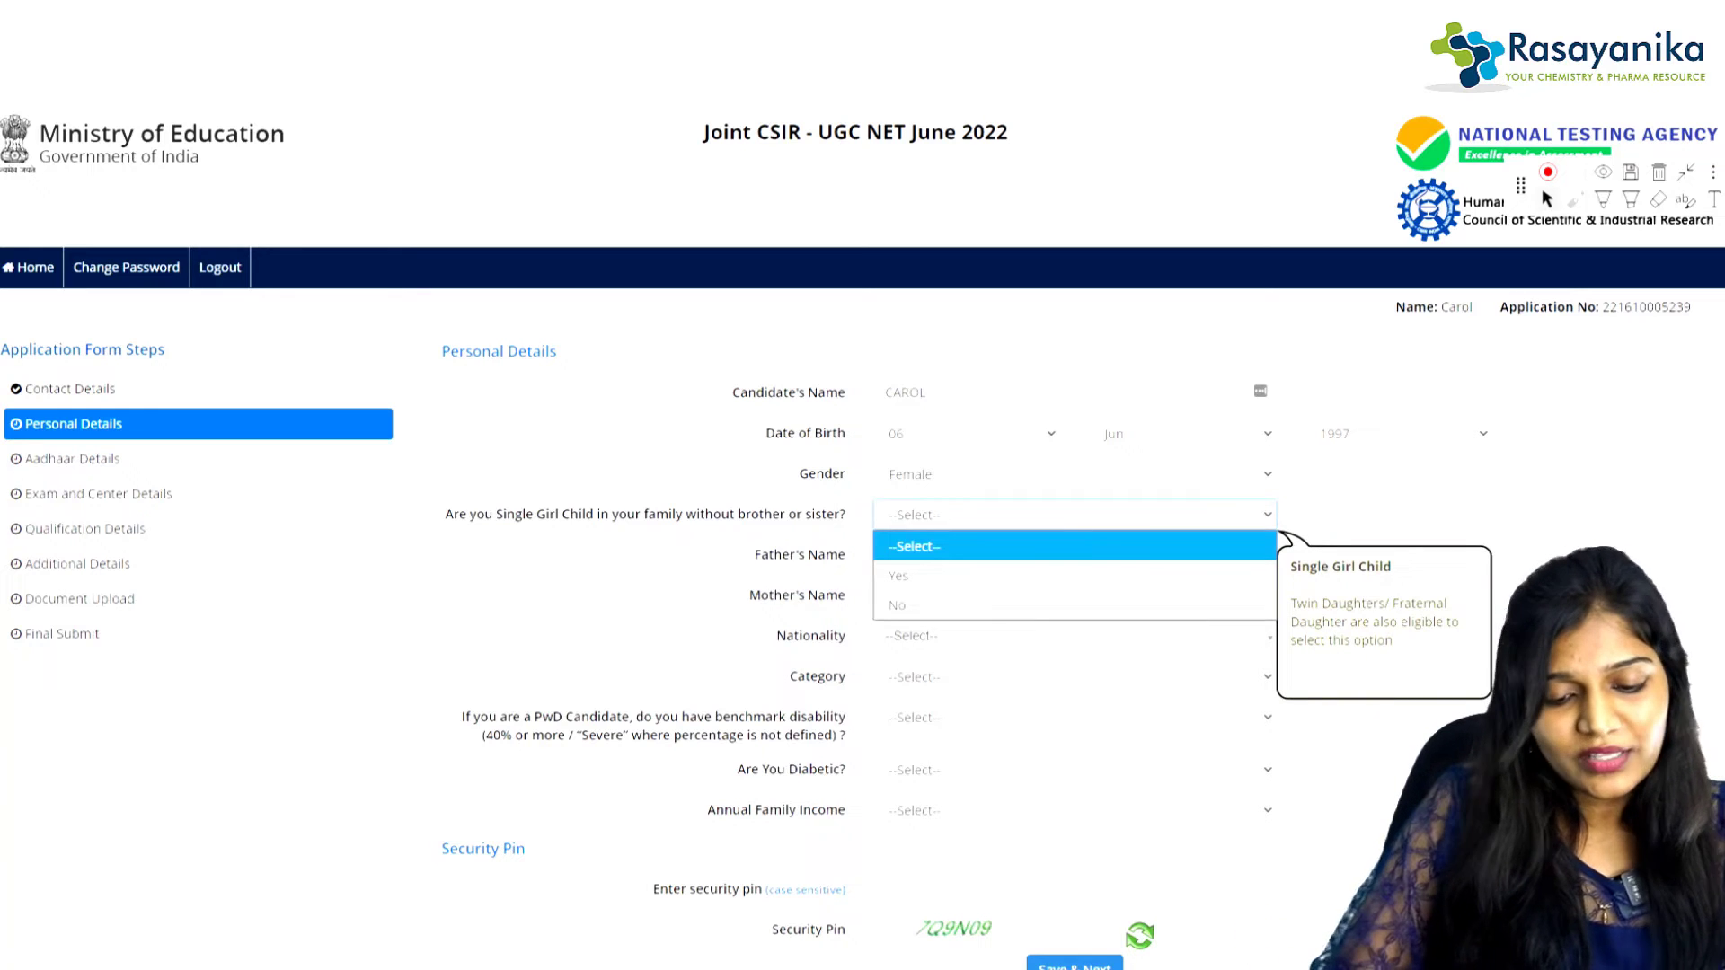
pyautogui.click(899, 606)
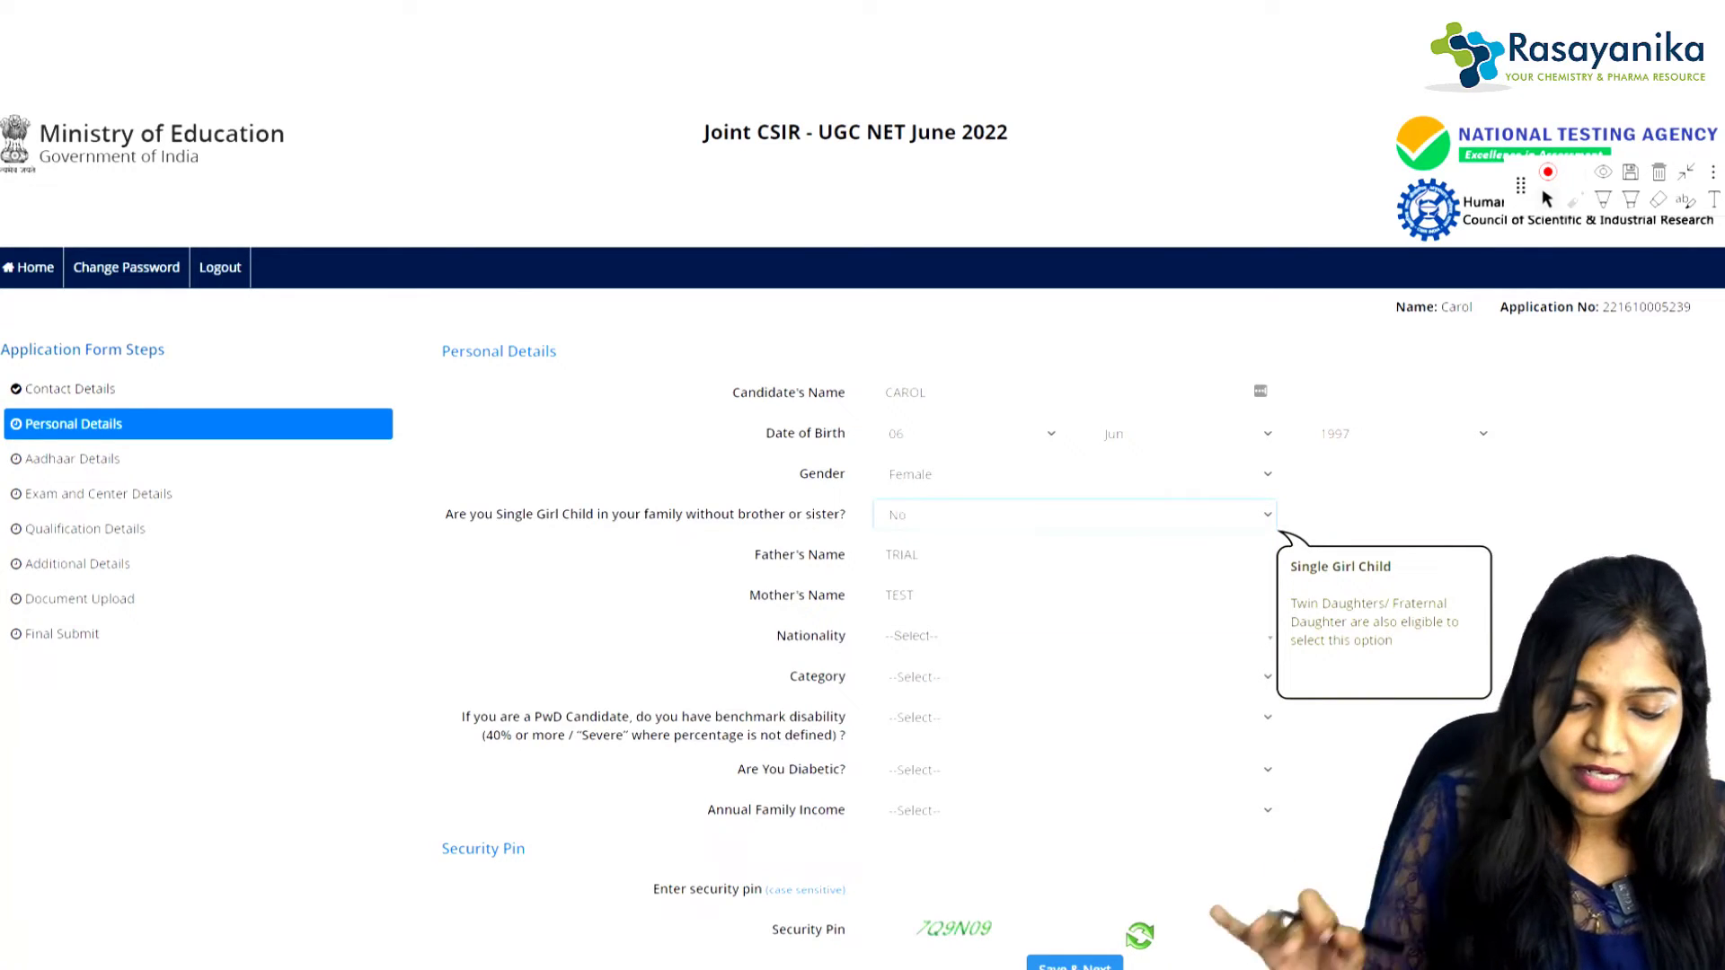
pyautogui.scroll(-2, 1074, 557)
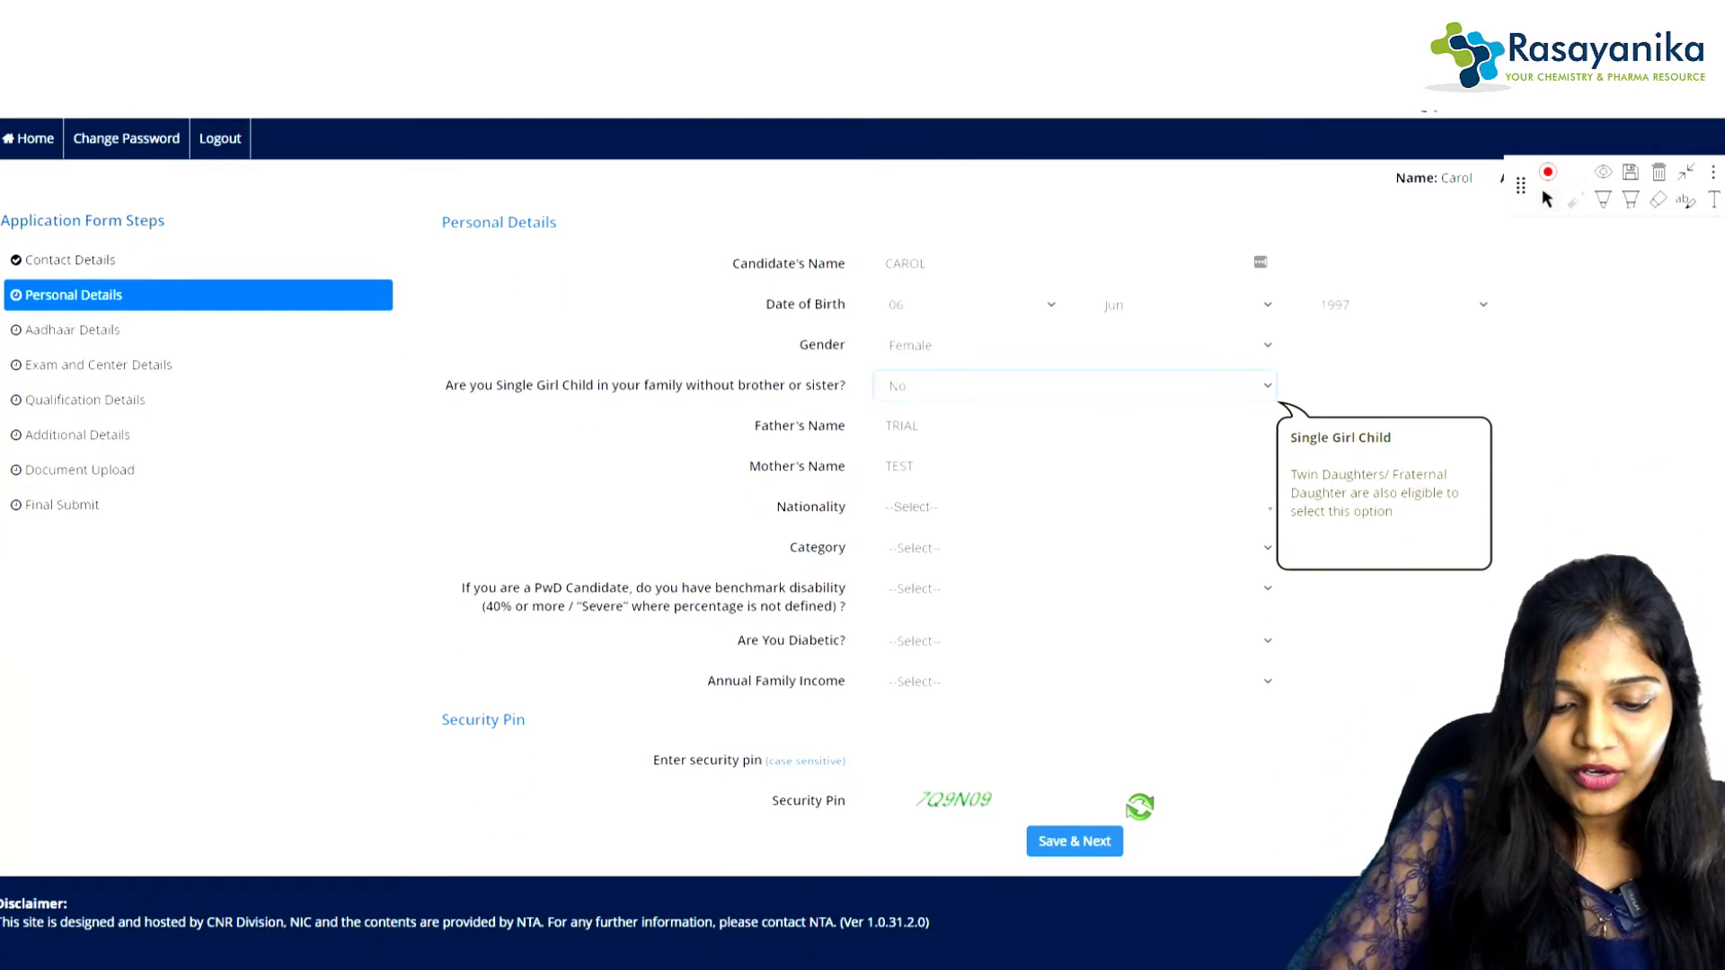
pyautogui.click(1074, 507)
pyautogui.click(899, 590)
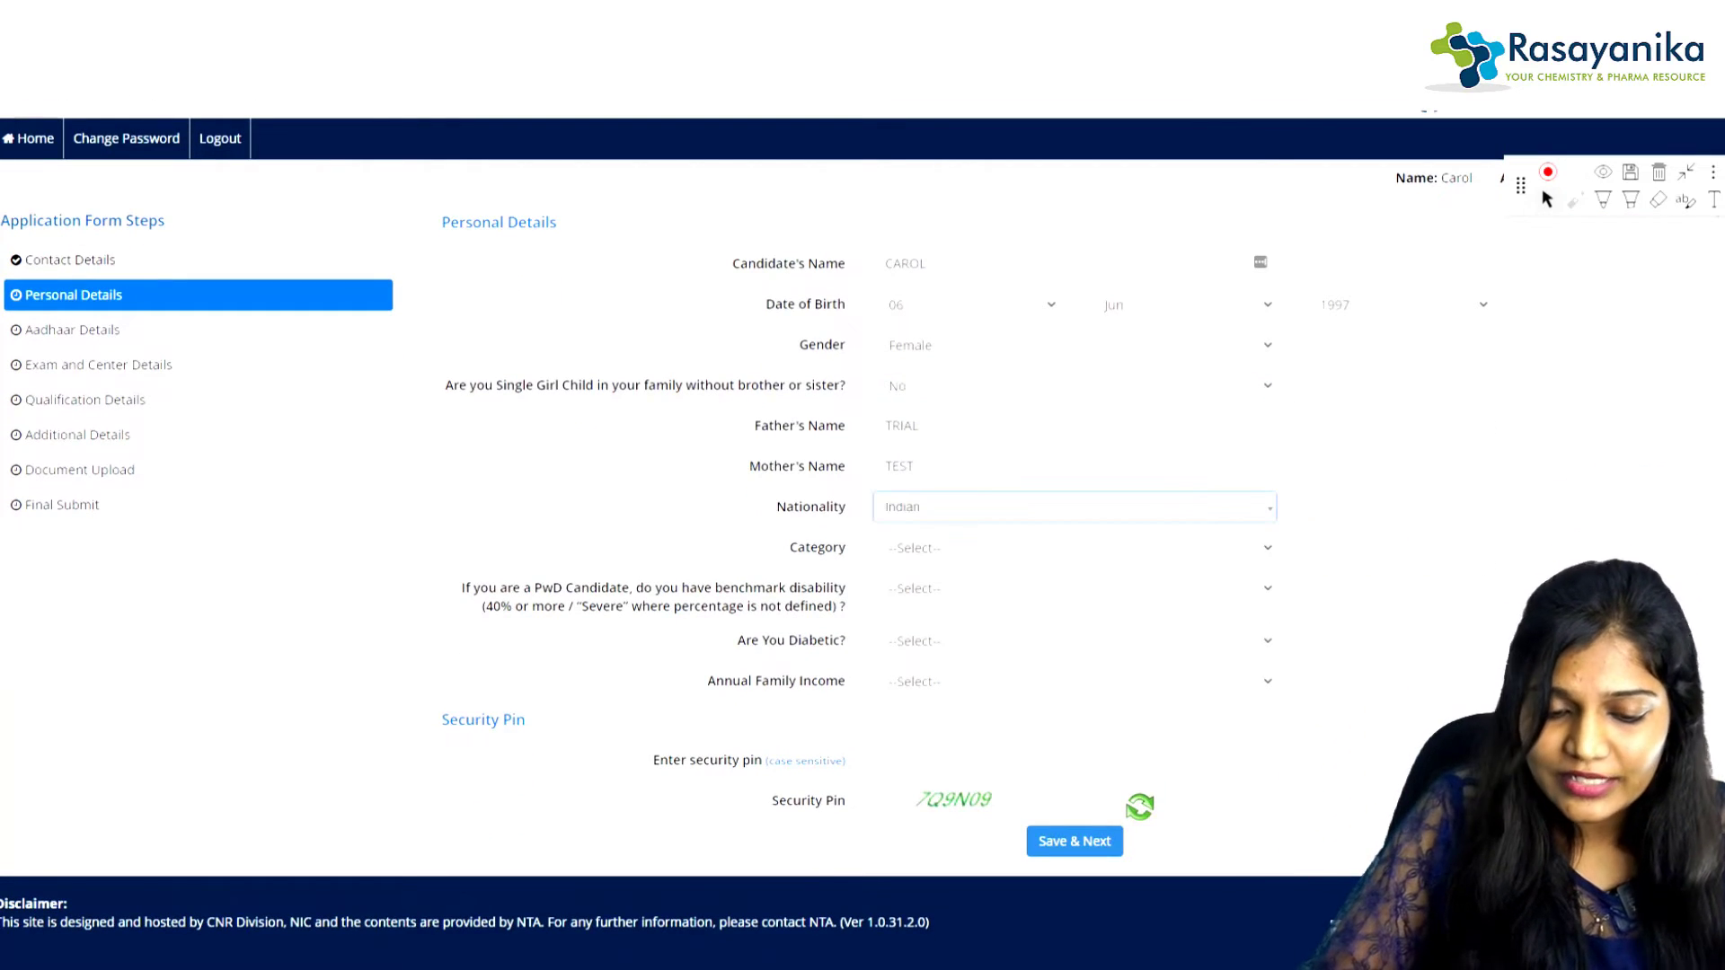
pyautogui.click(1074, 547)
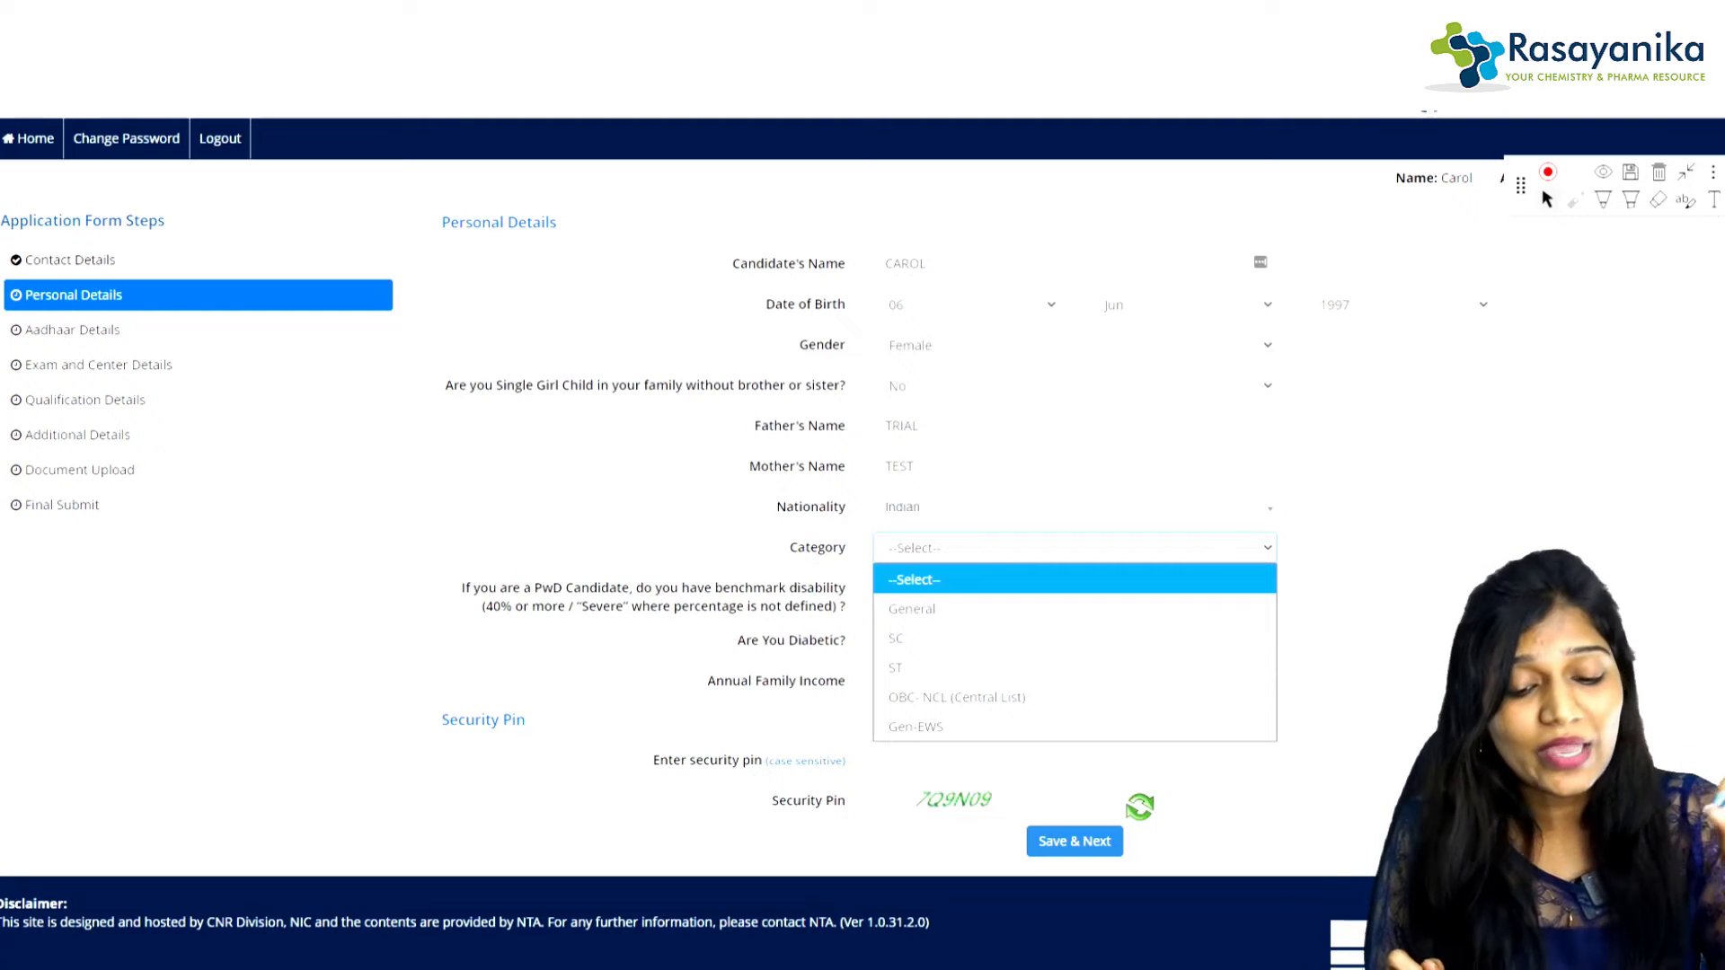
pyautogui.click(912, 608)
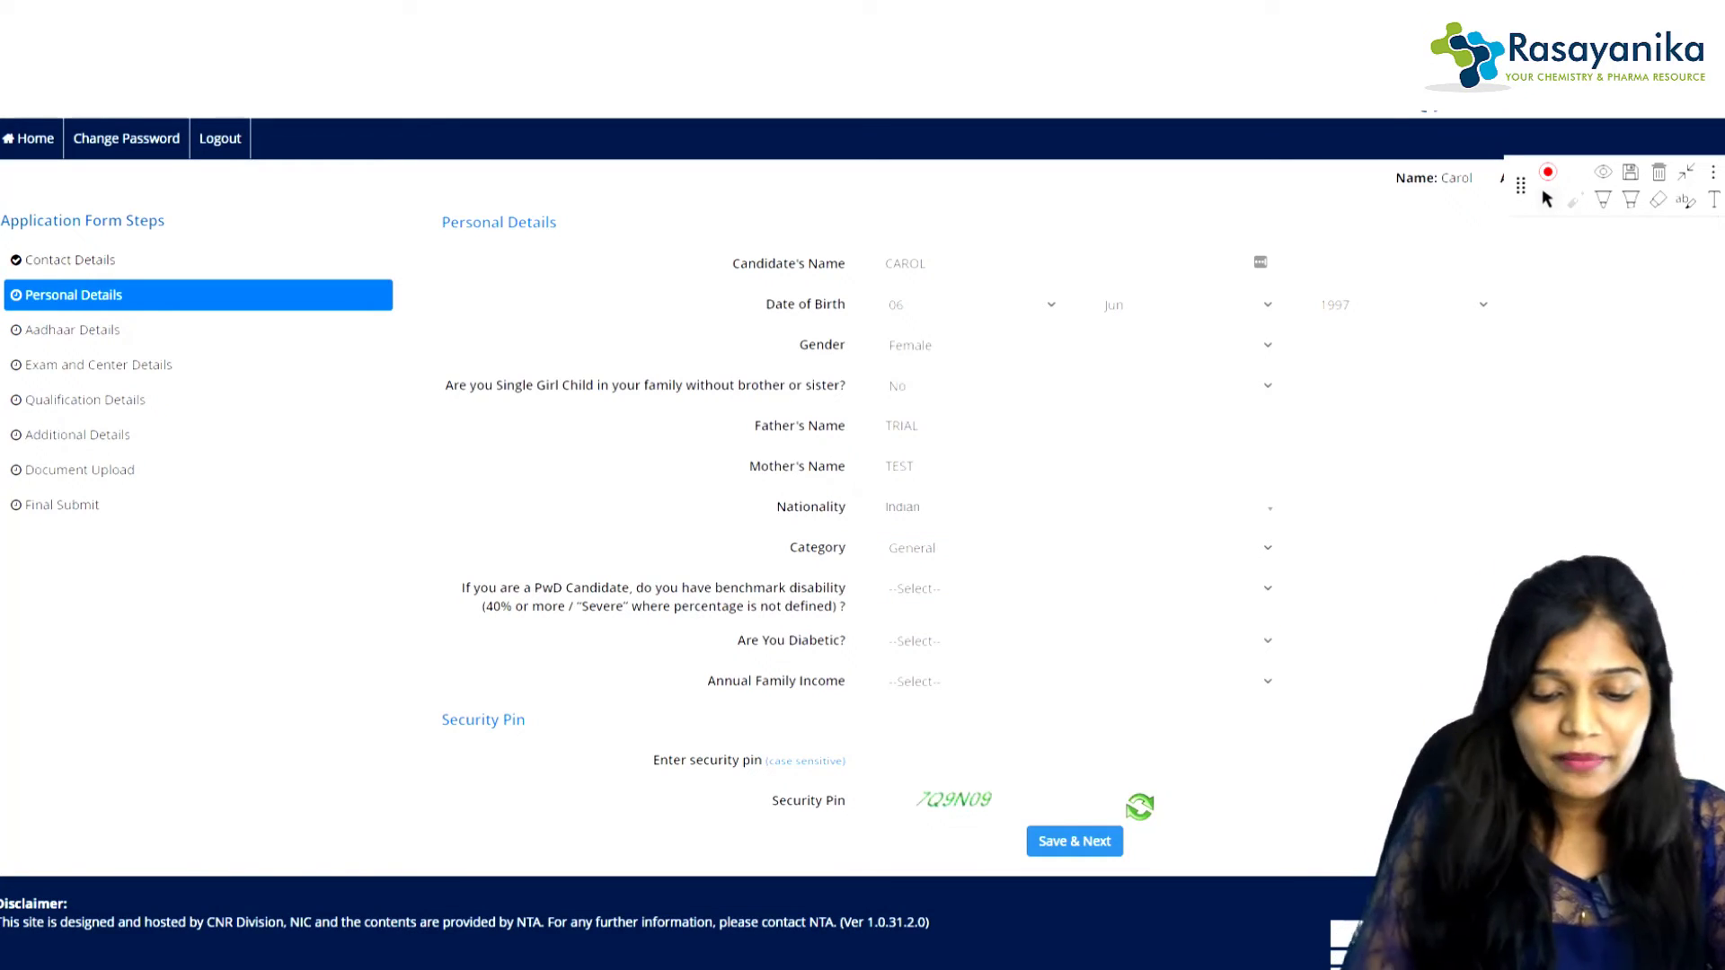
pyautogui.click(1075, 588)
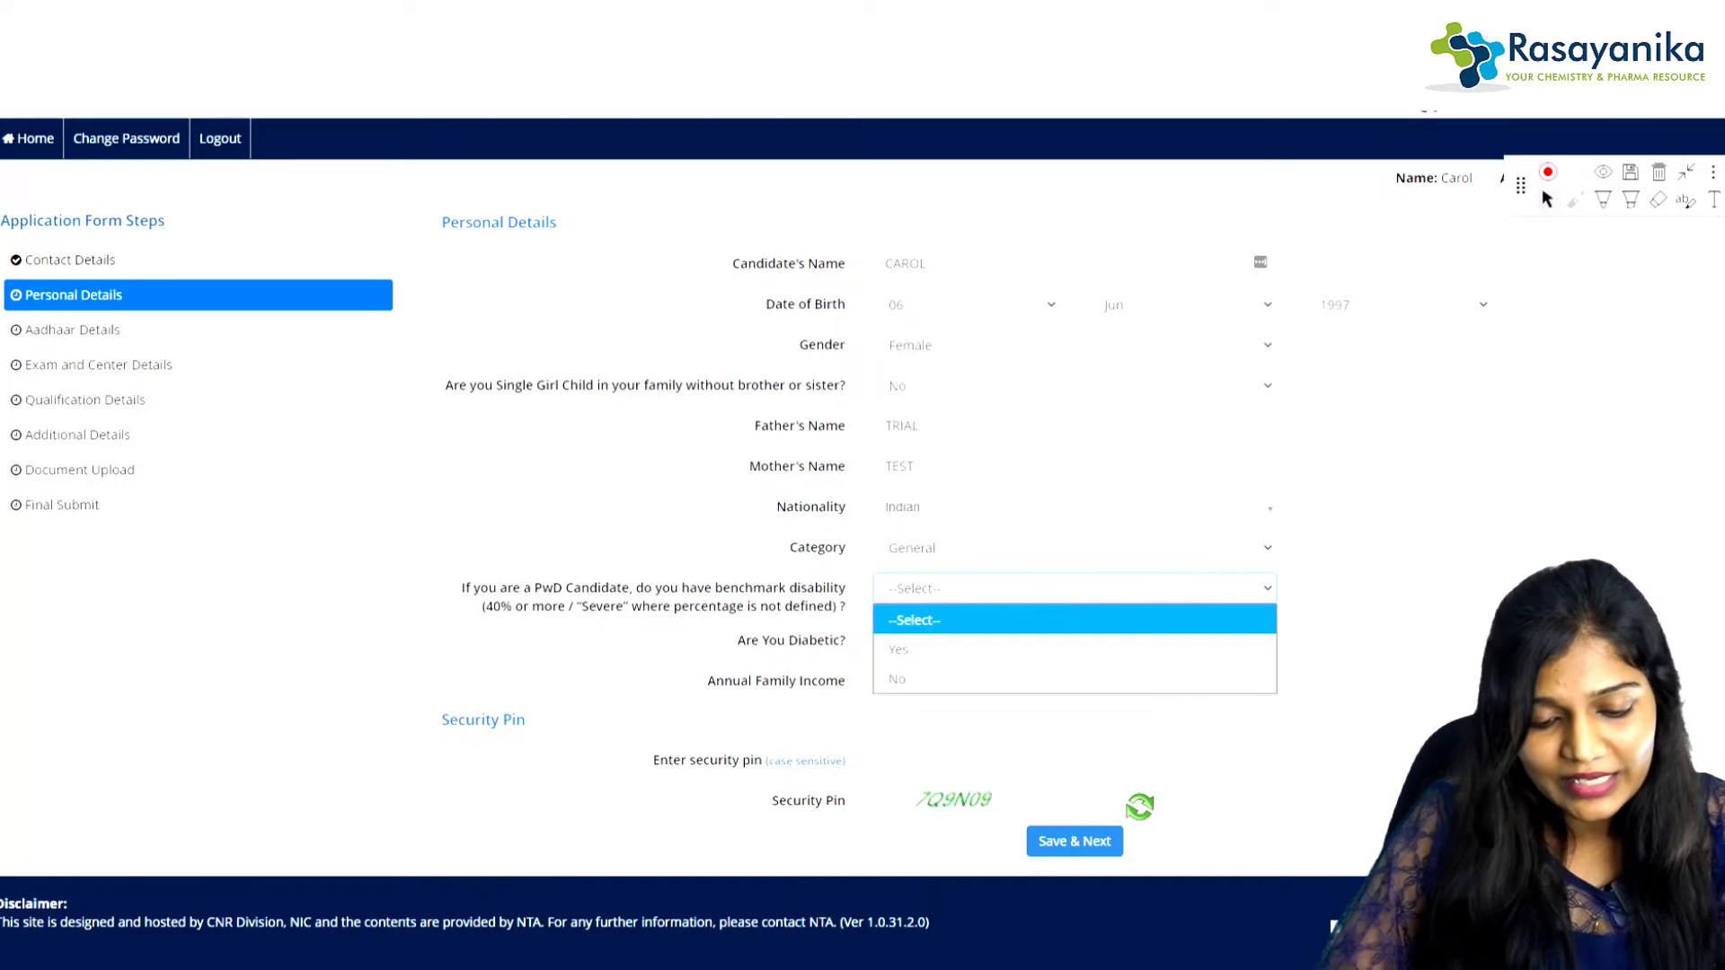
pyautogui.click(897, 679)
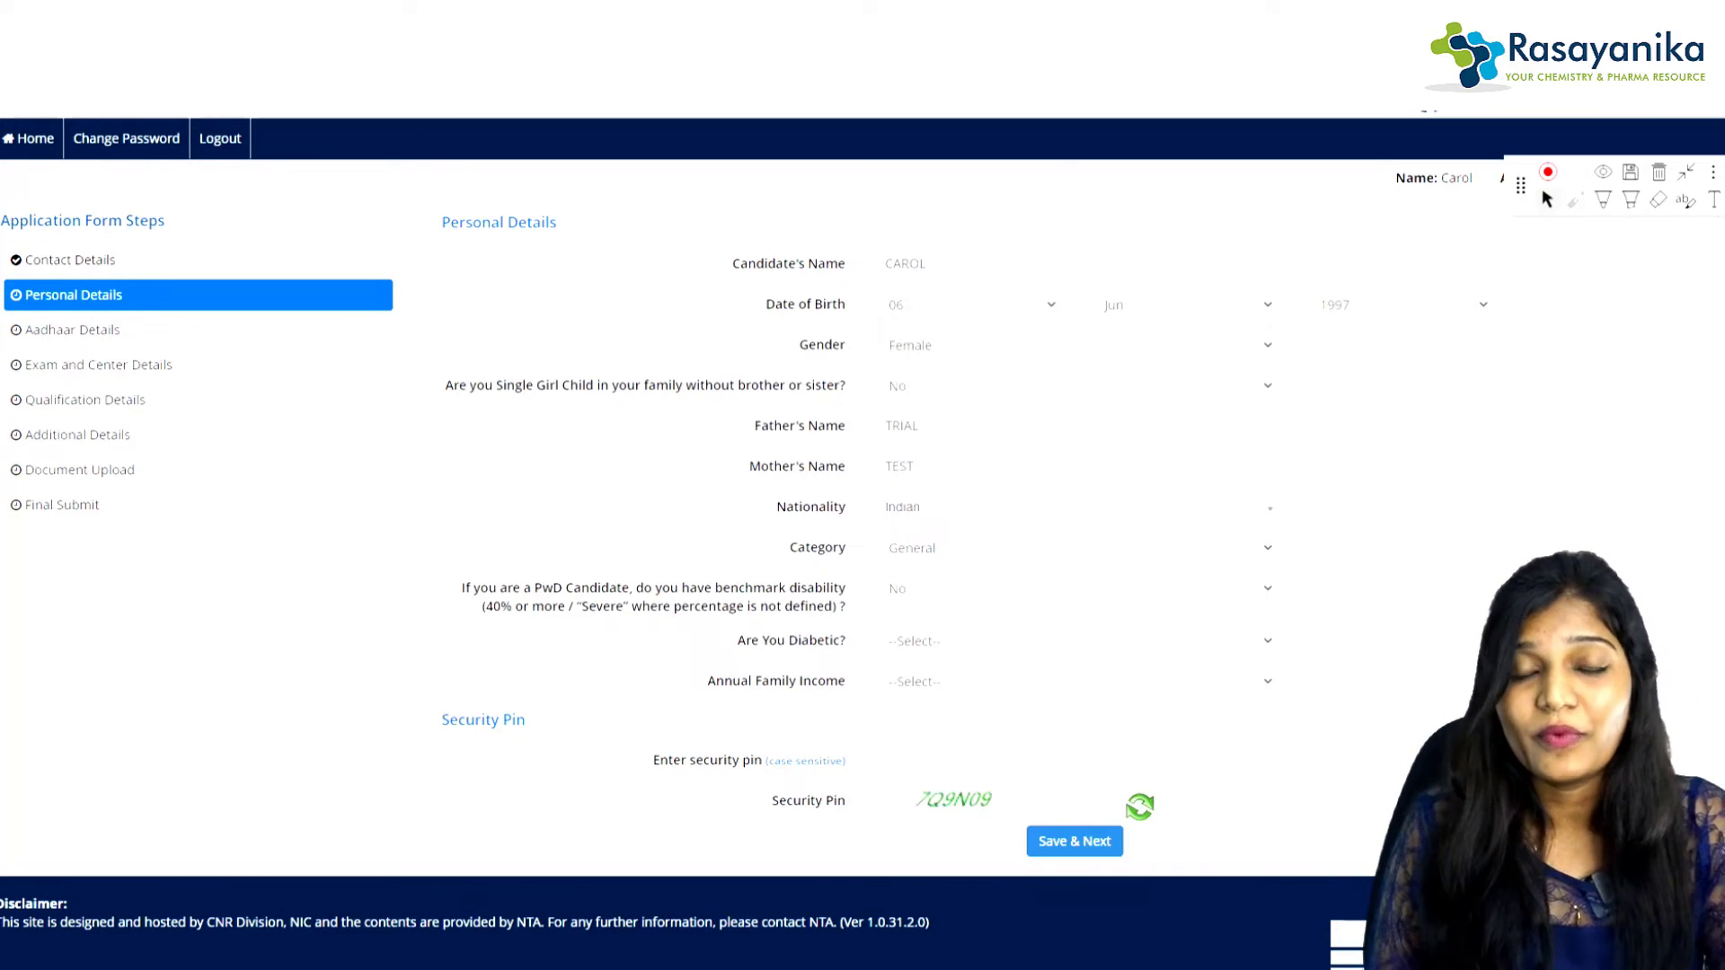
pyautogui.click(1073, 642)
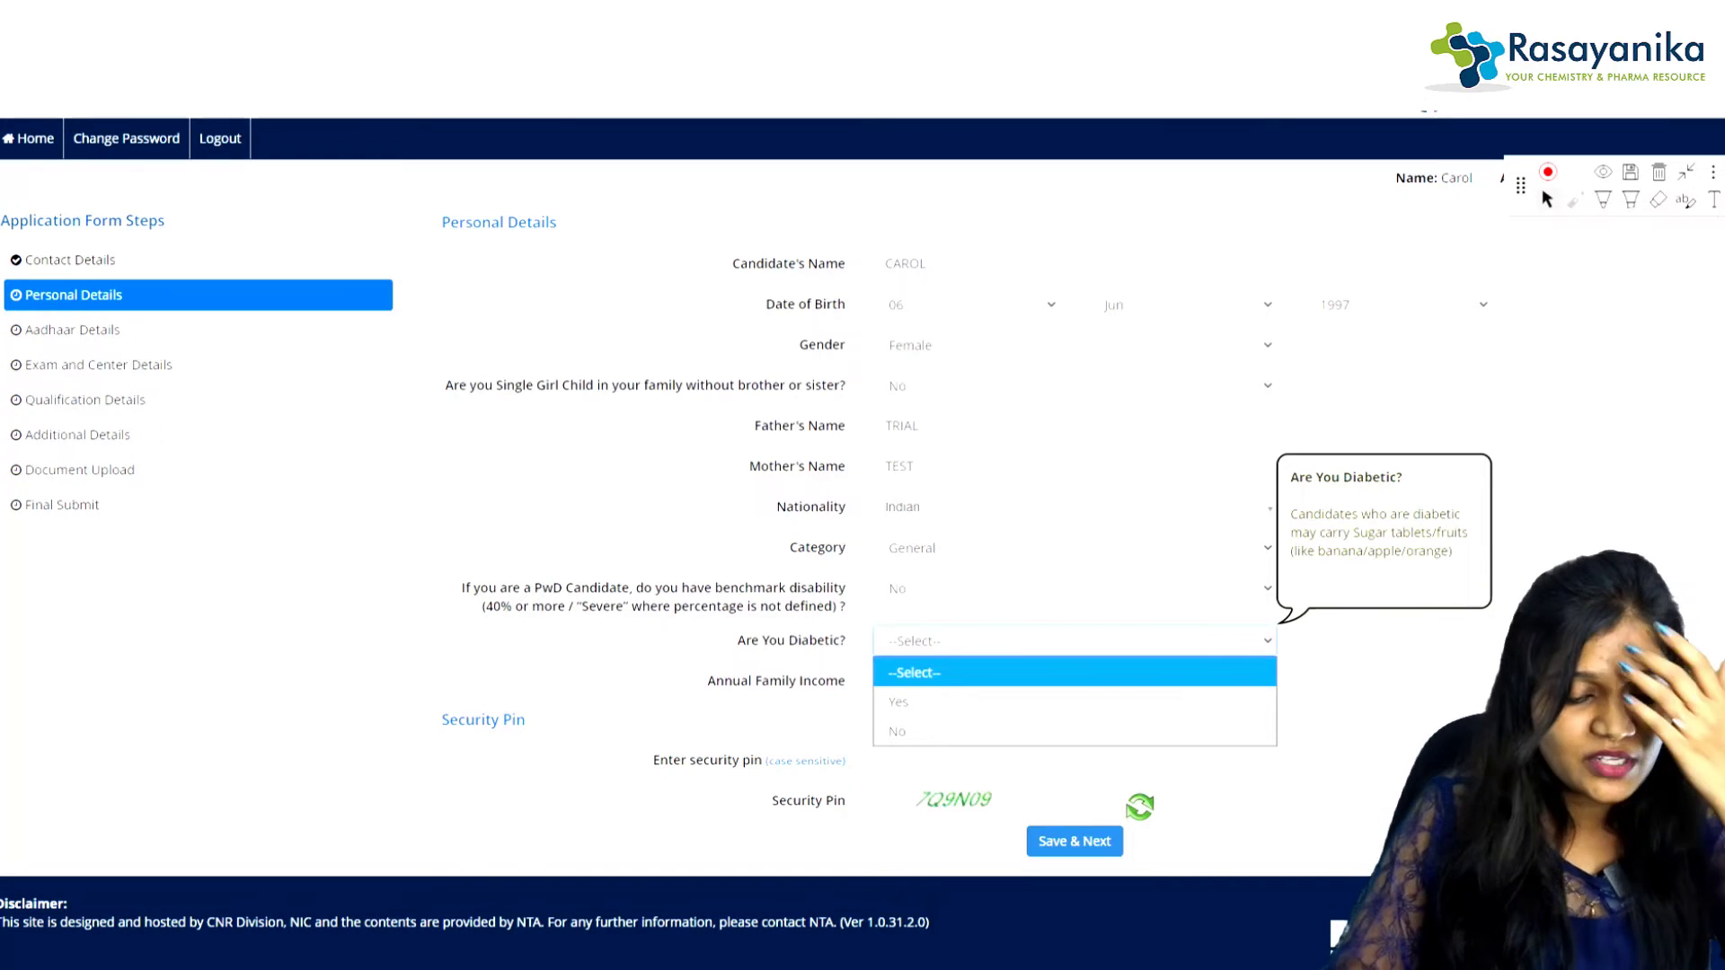
pyautogui.click(897, 731)
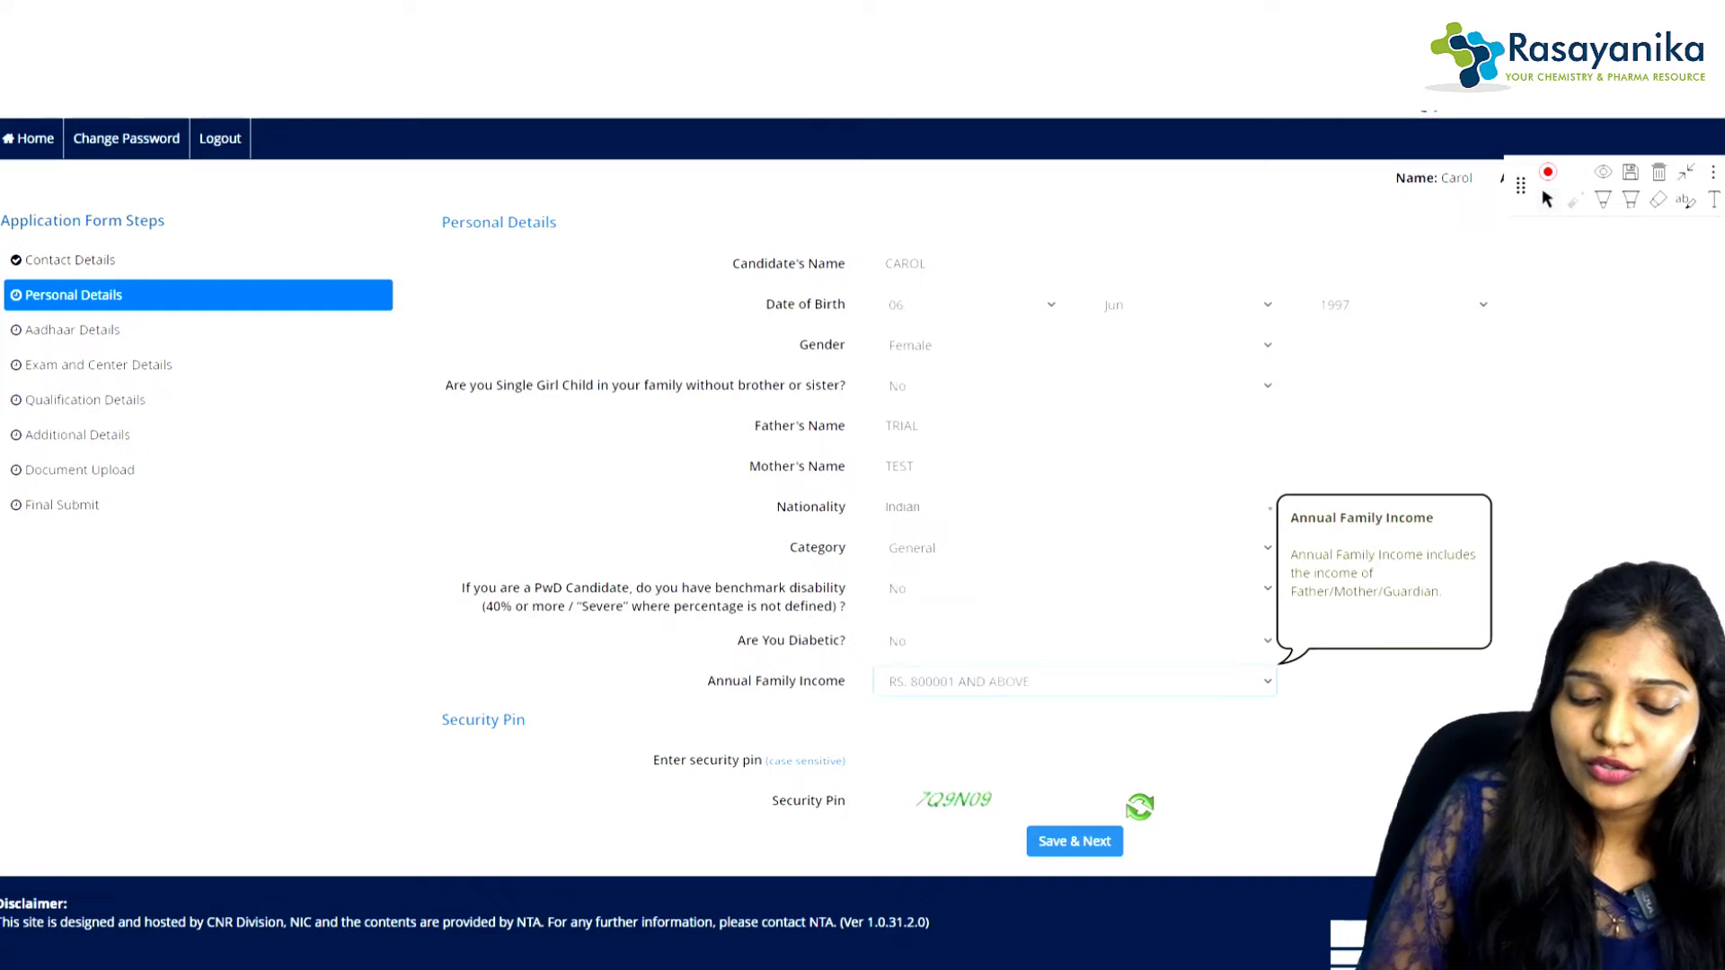
pyautogui.click(1073, 682)
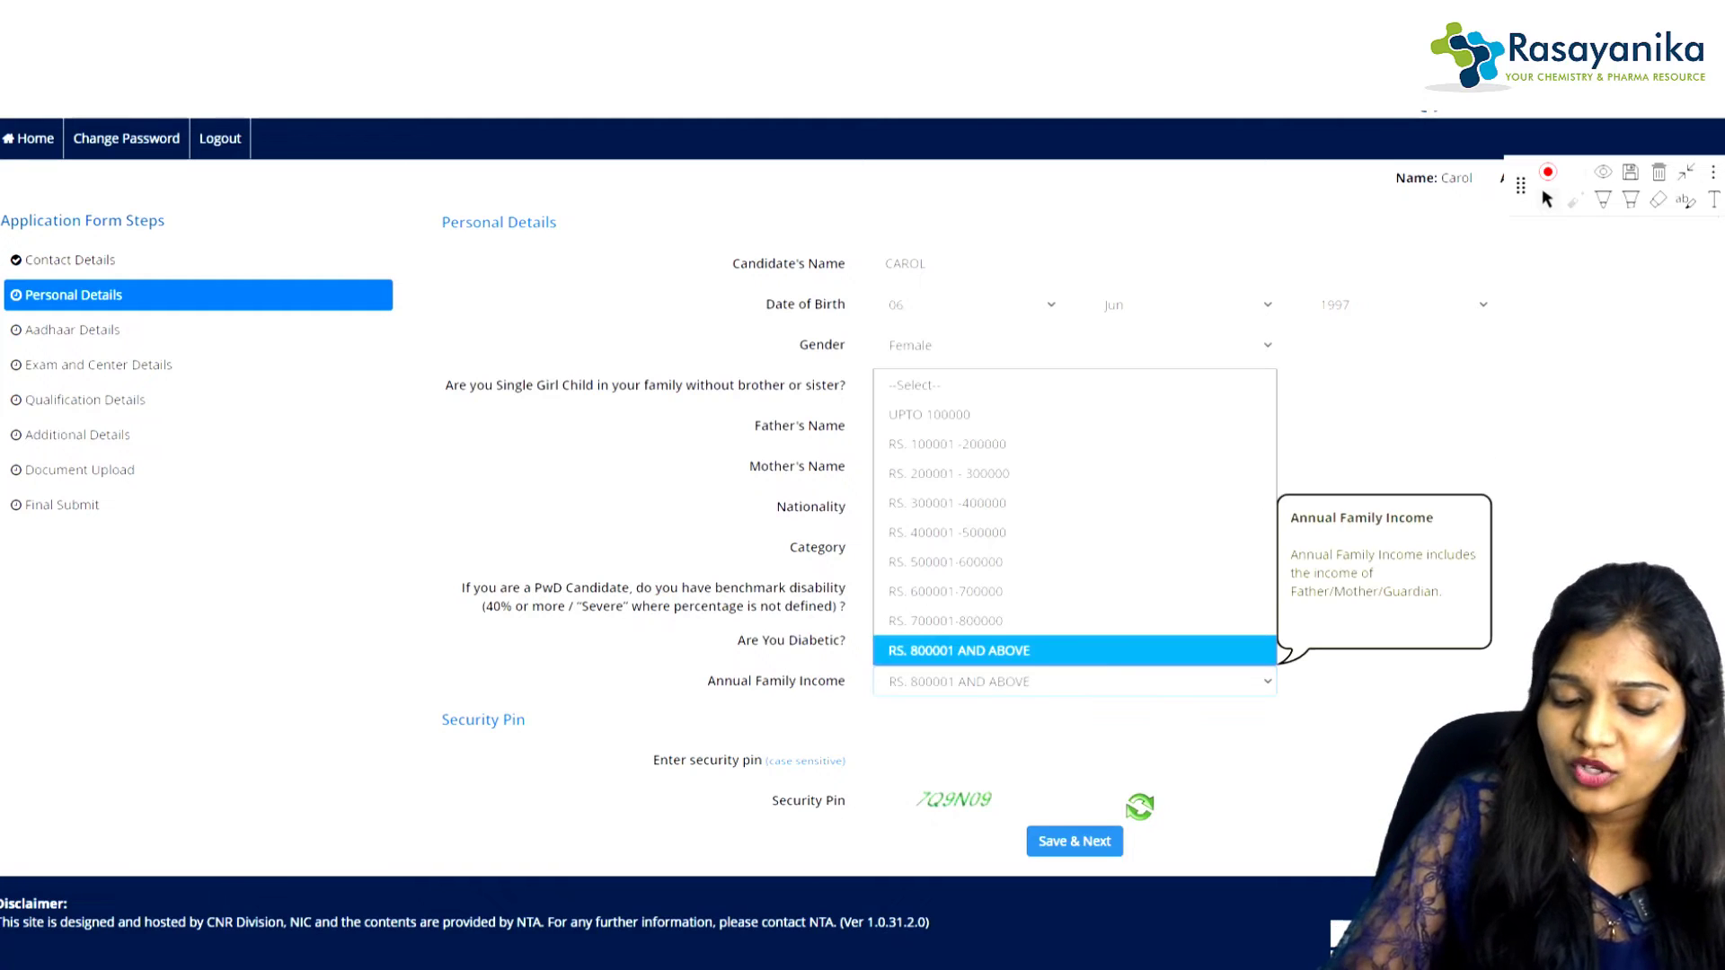
pyautogui.click(945, 591)
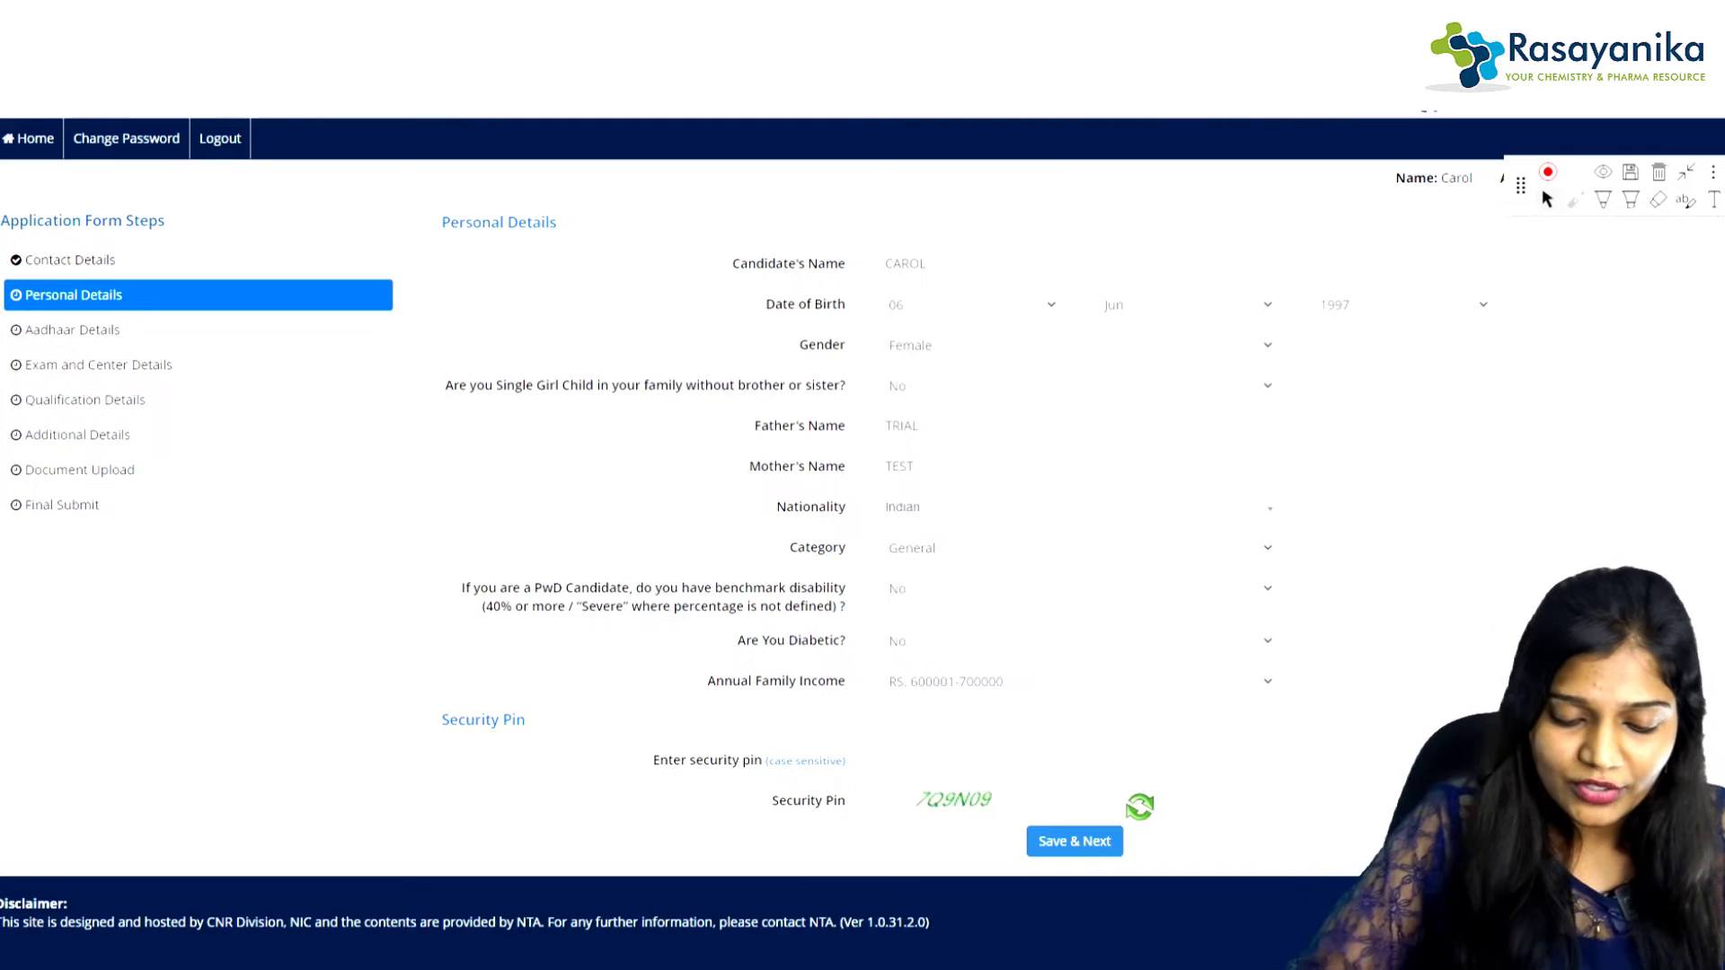
pyautogui.click(1074, 760)
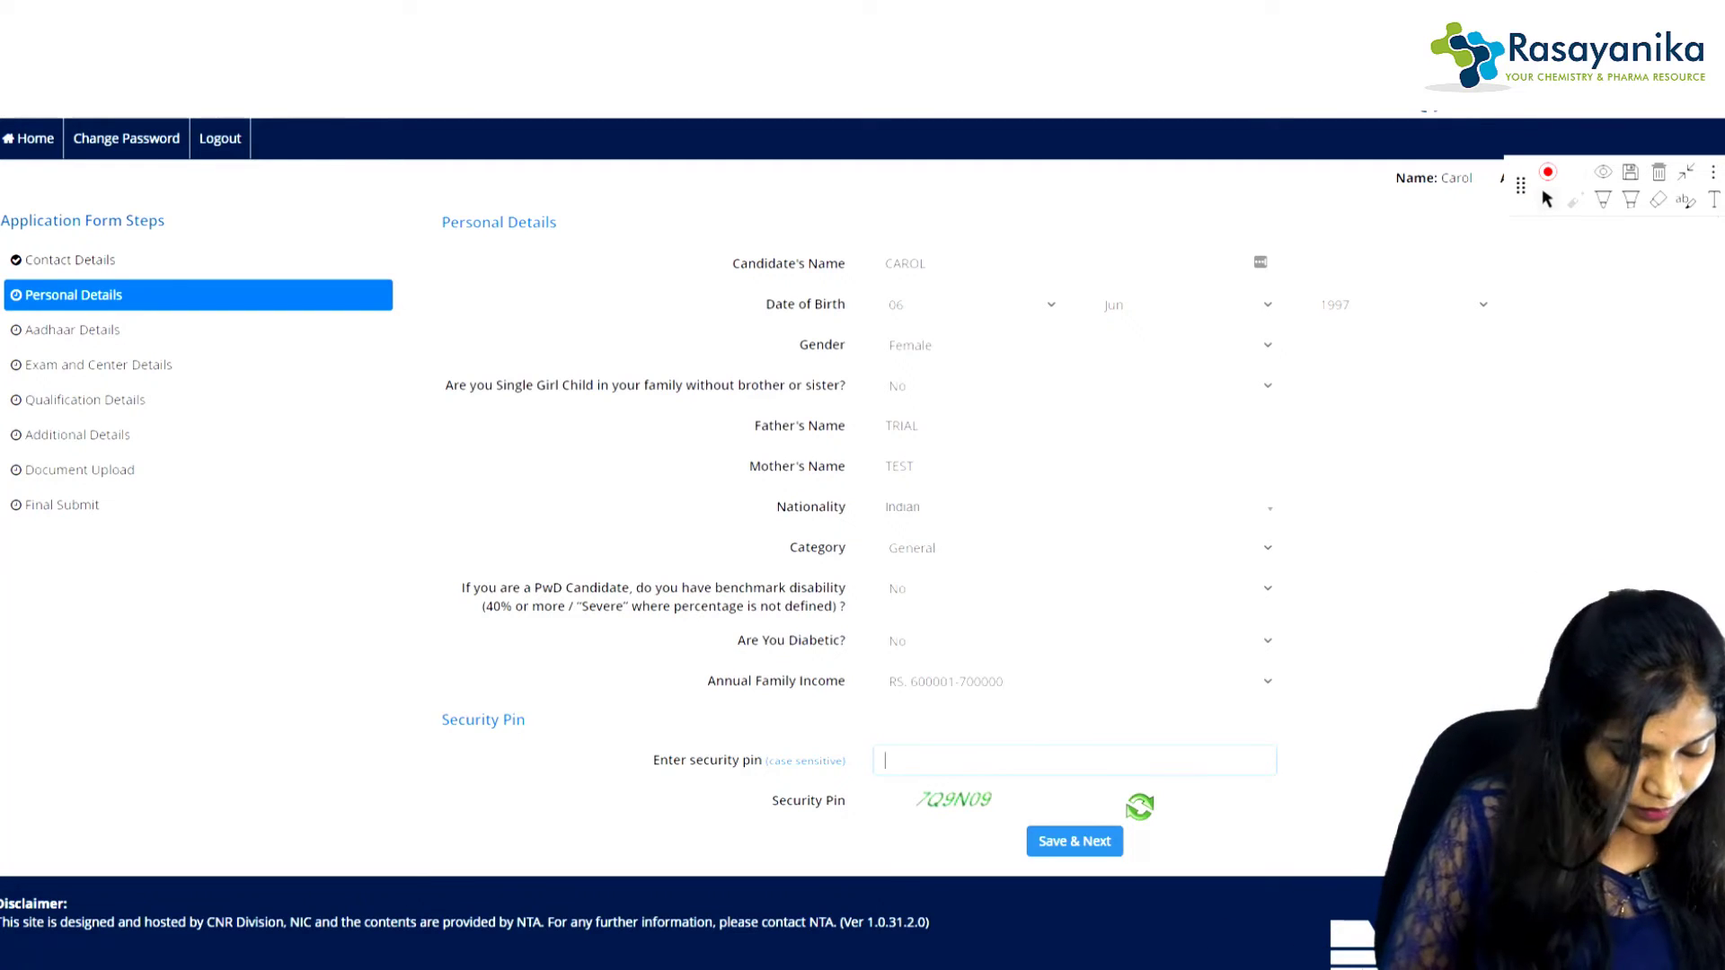
pyautogui.write('7')
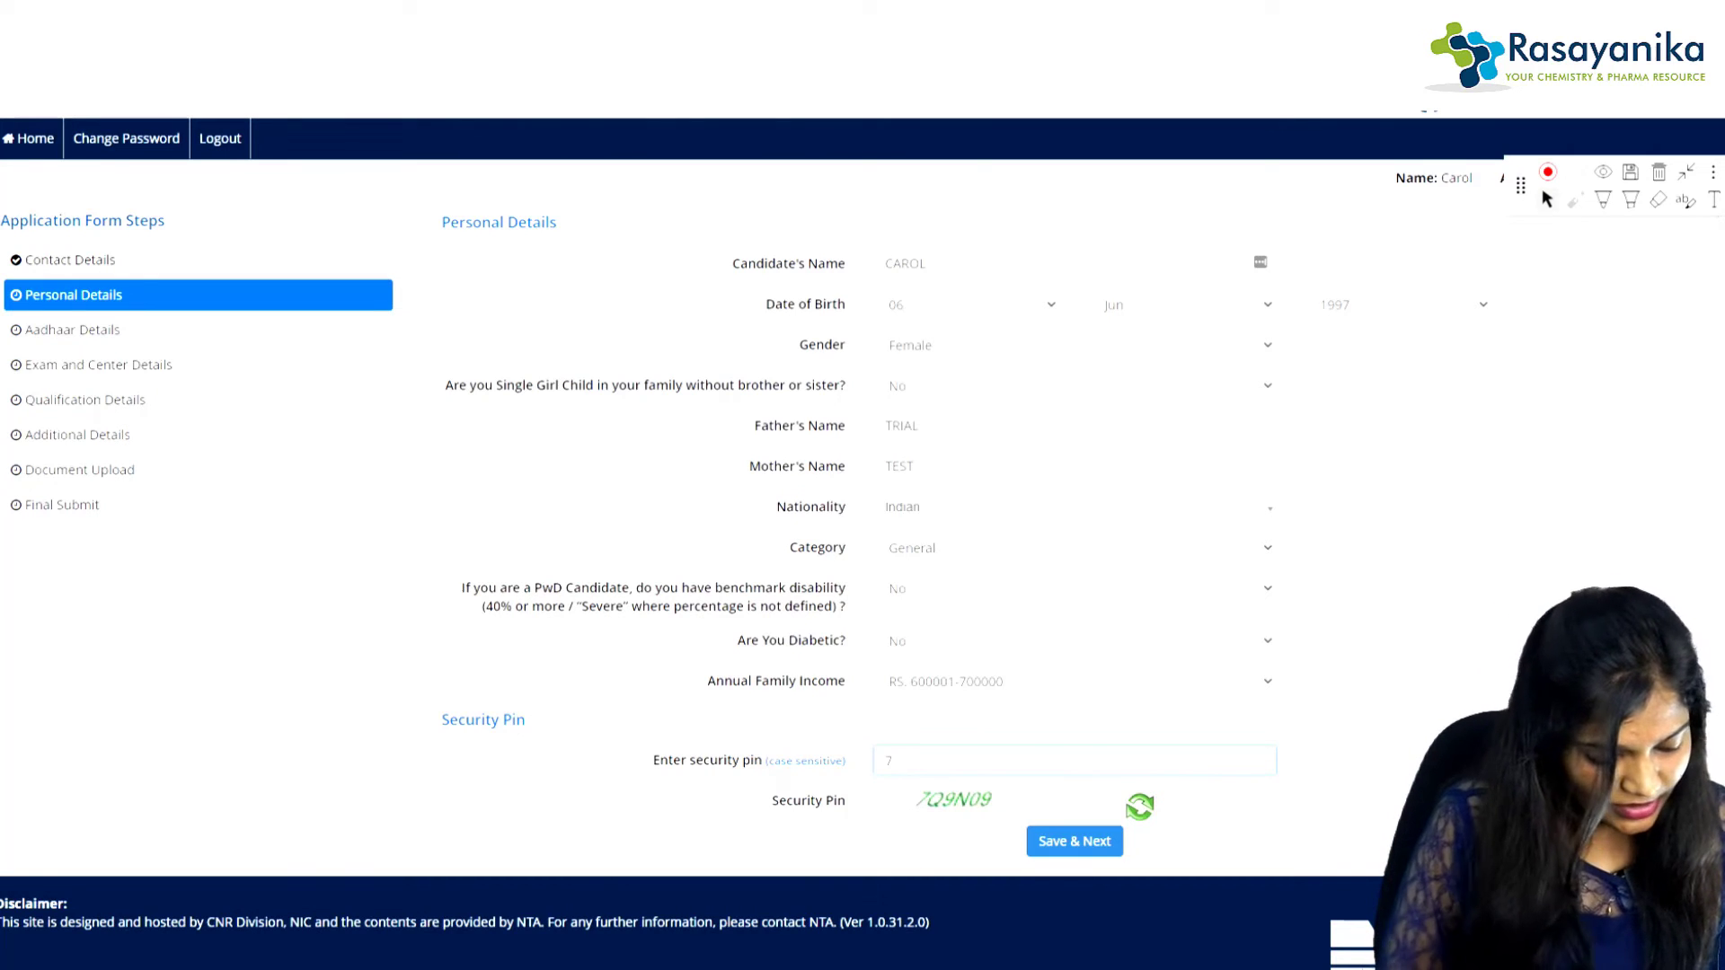
pyautogui.write('Q9N09')
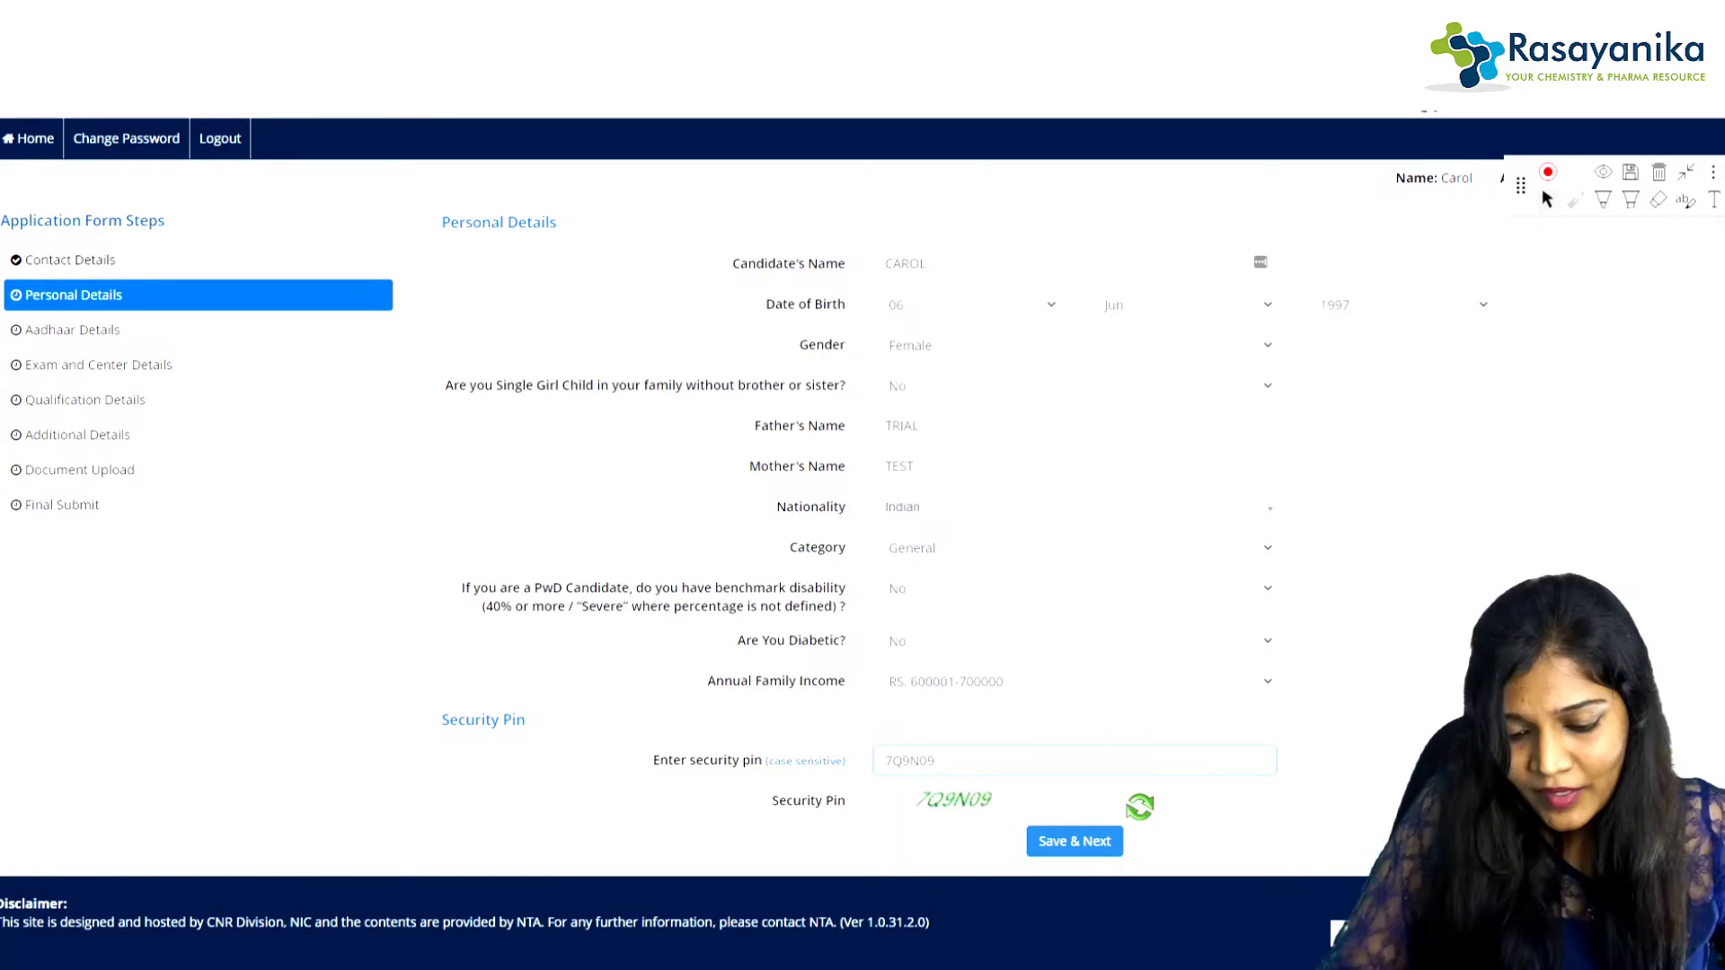
pyautogui.press('Return')
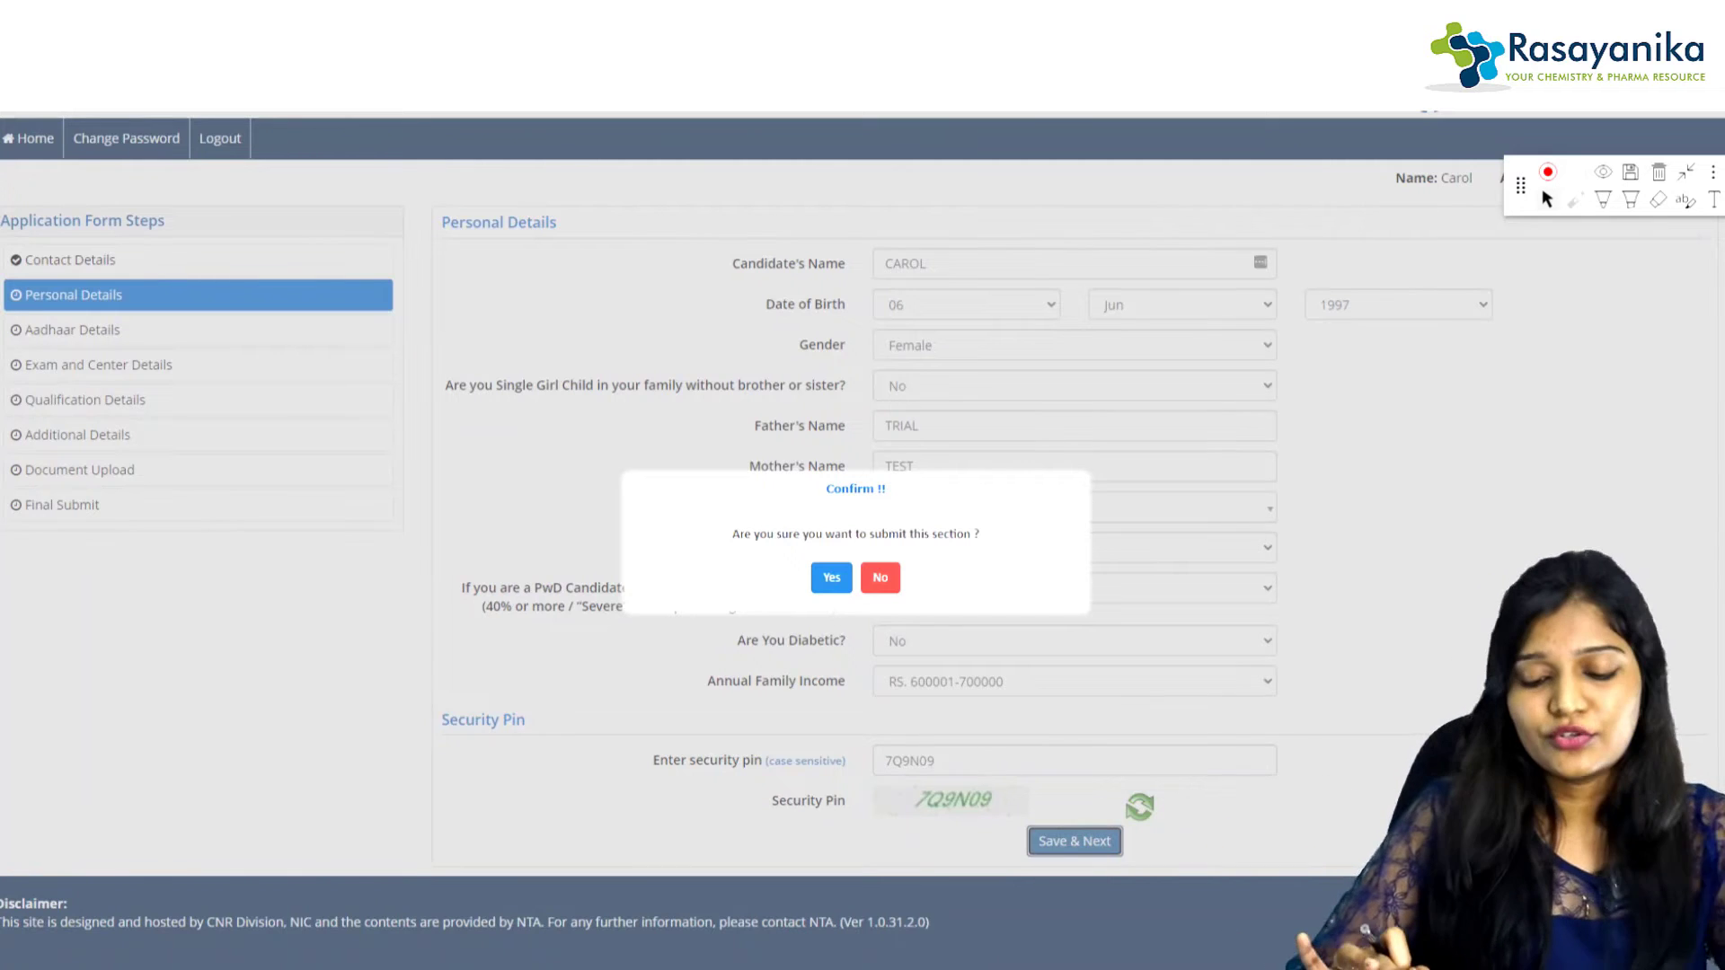
pyautogui.press('Return')
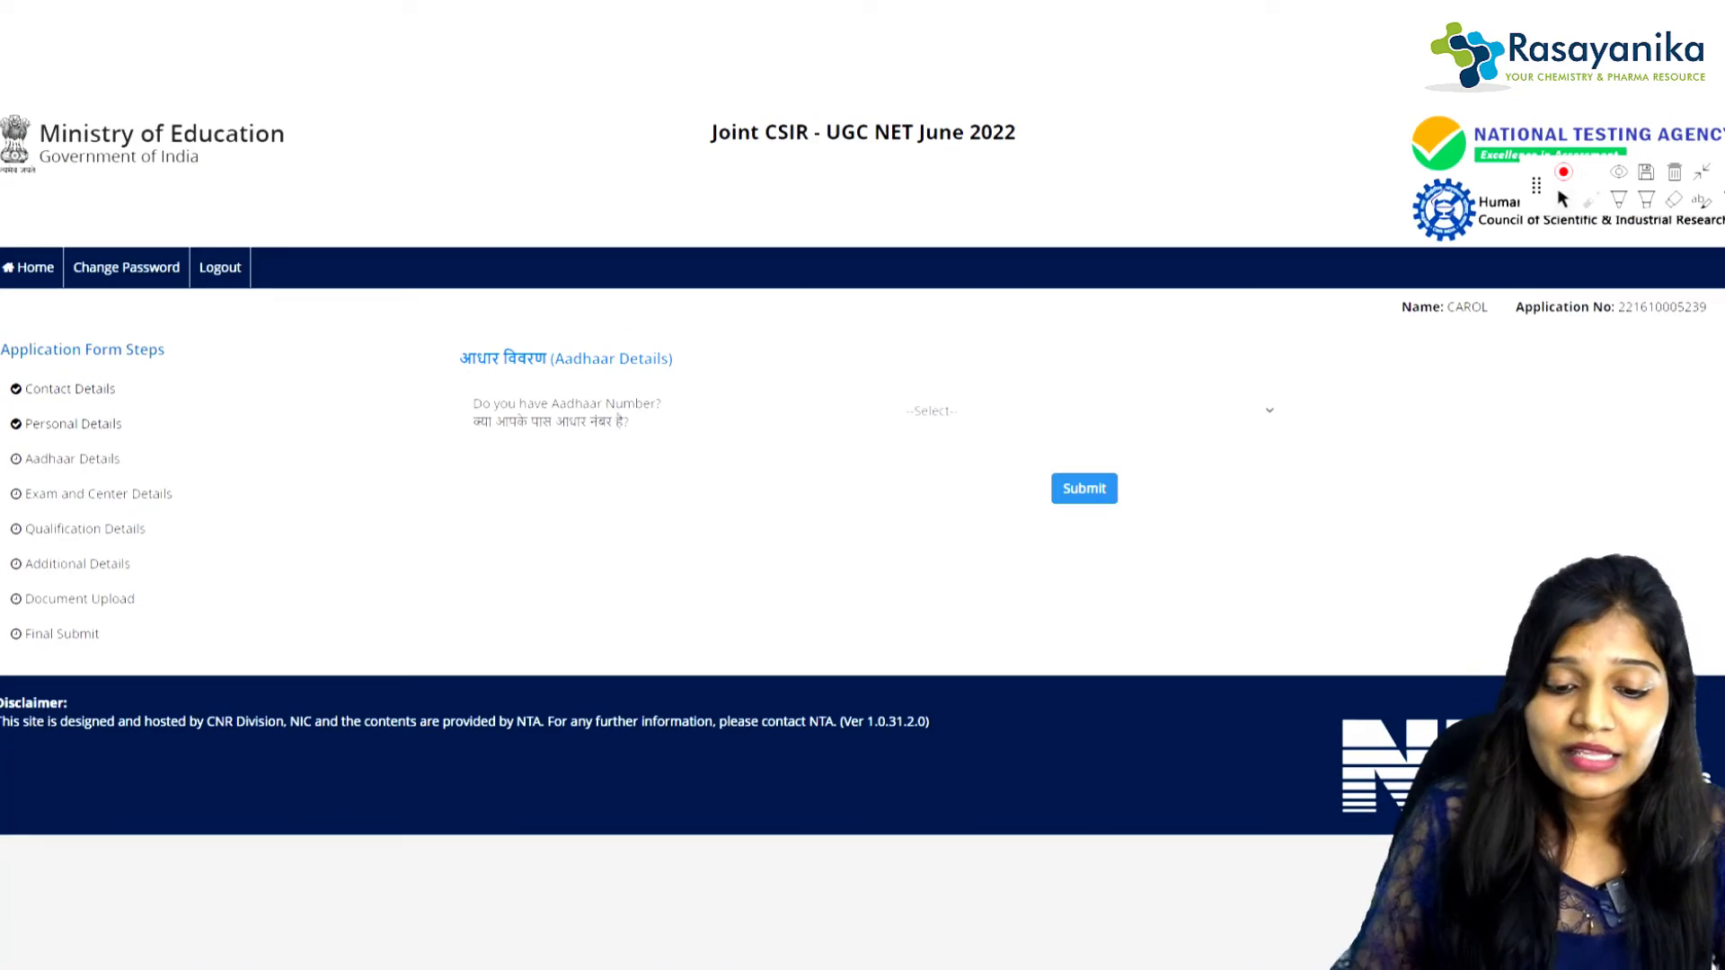
# Step: Set 'Do you have Aadhaar Number?' to Yes, submit it and accept the confirmation
pyautogui.click(1083, 411)
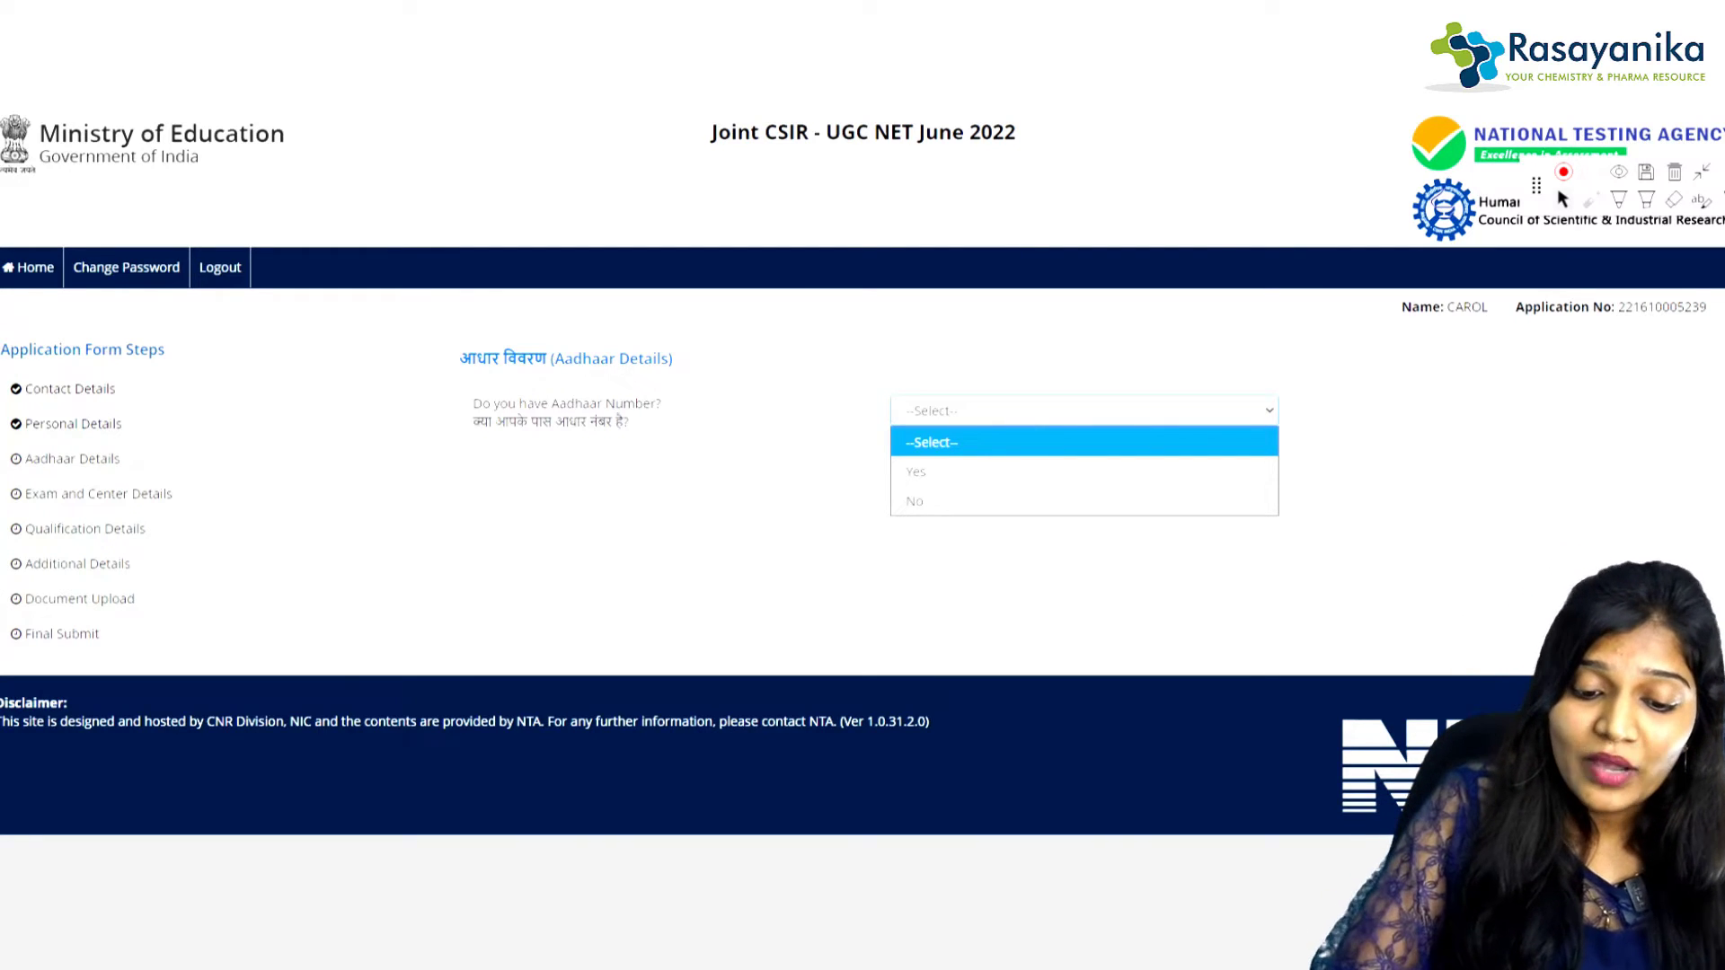
pyautogui.click(1084, 472)
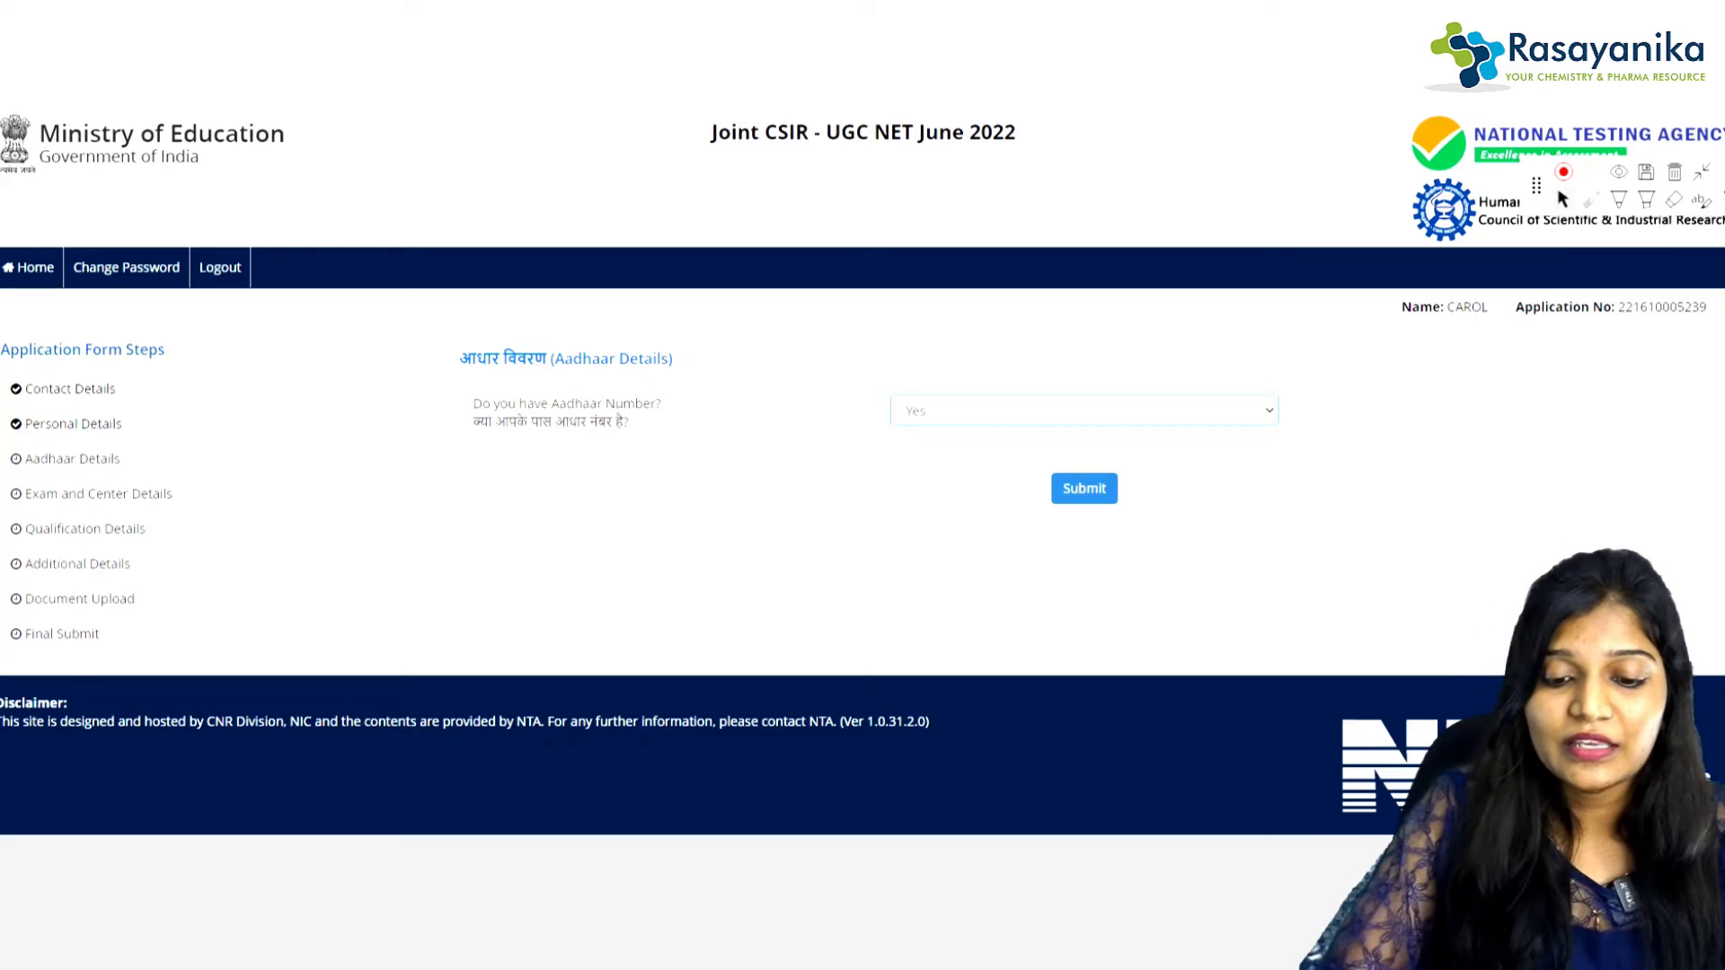
pyautogui.click(1084, 411)
pyautogui.click(1084, 494)
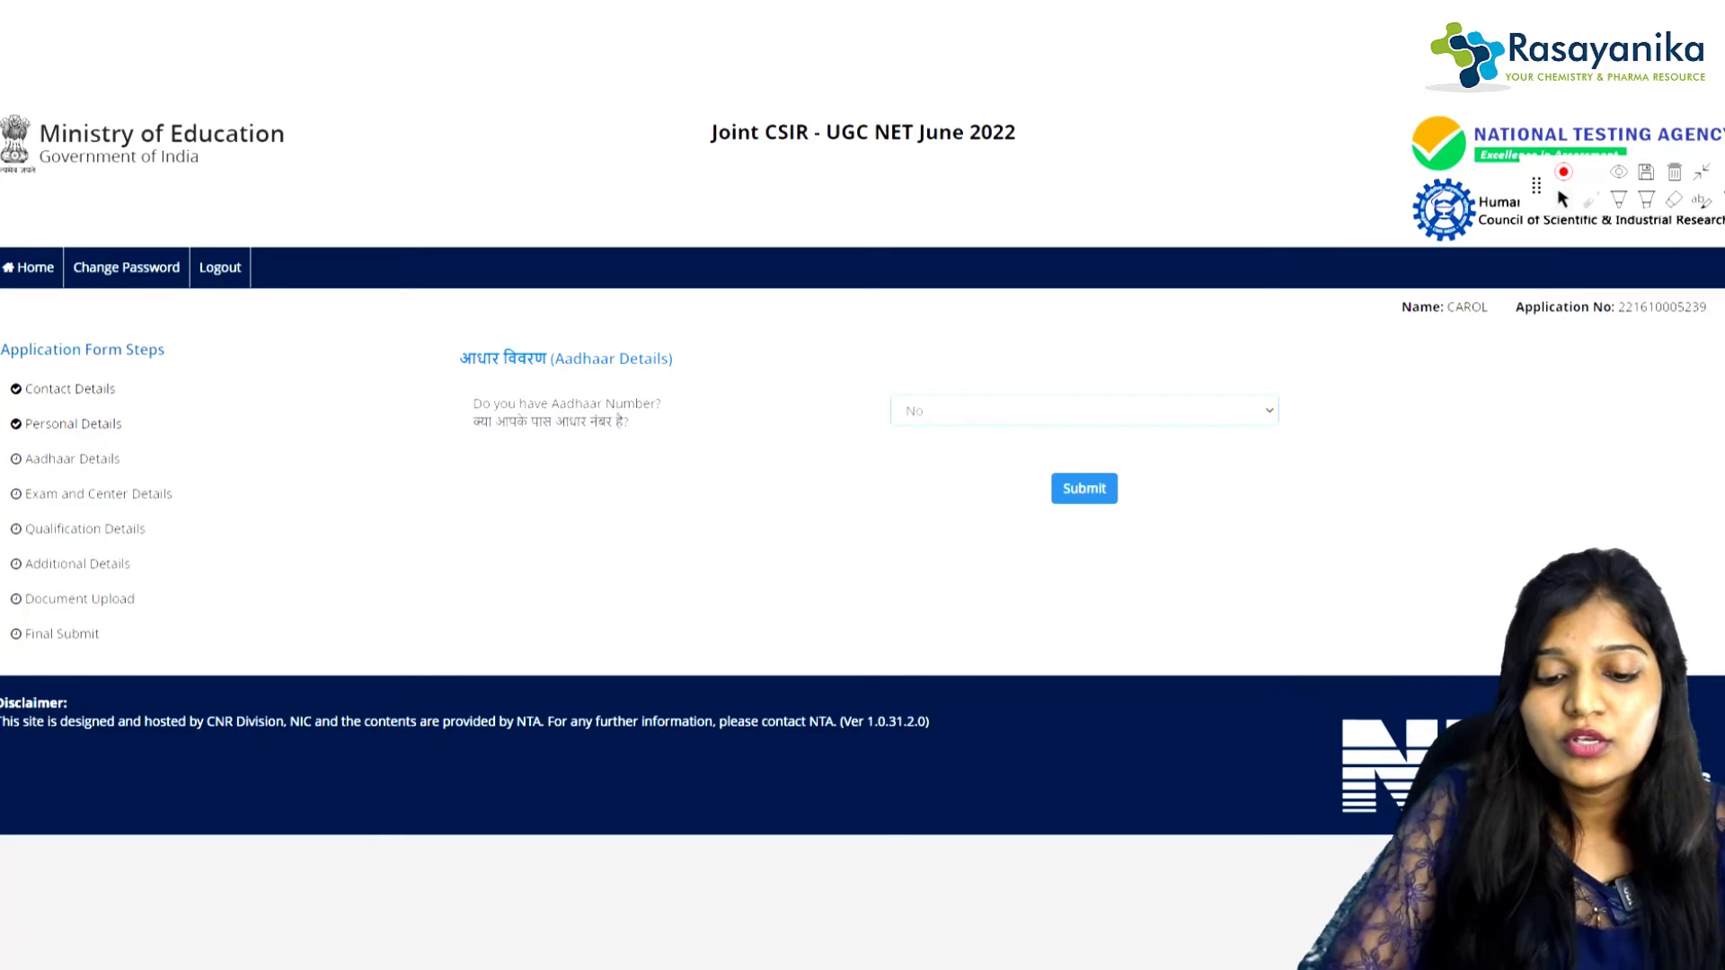
pyautogui.click(1083, 411)
pyautogui.click(1083, 472)
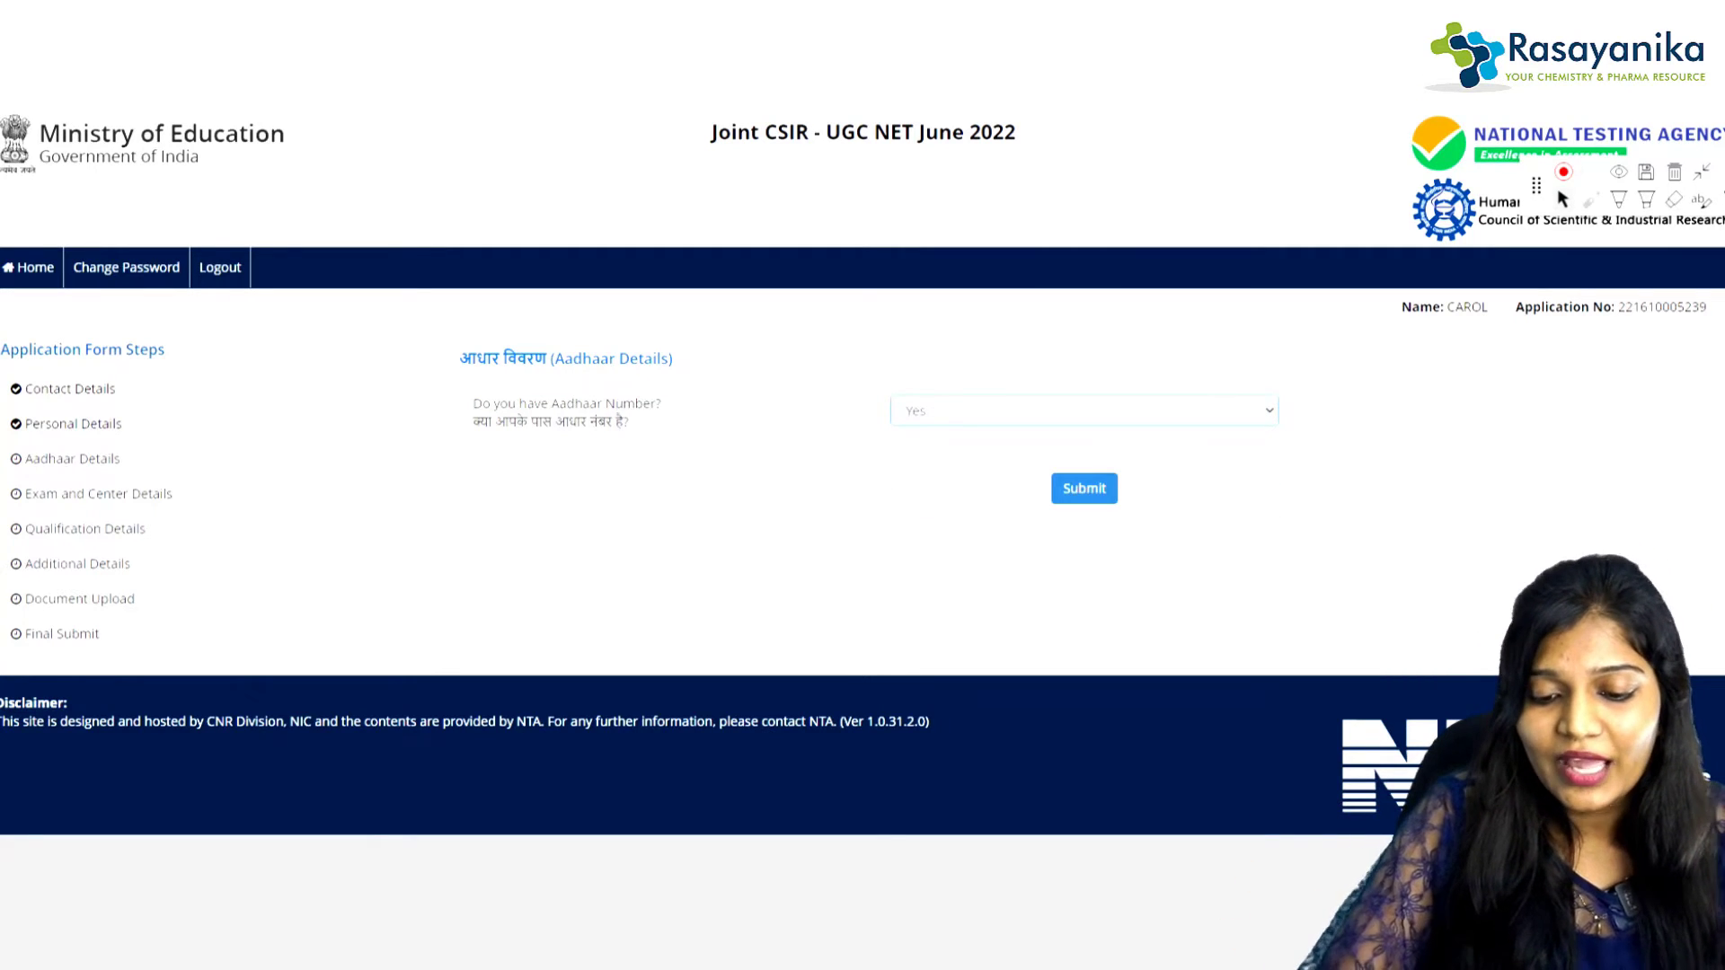
pyautogui.click(1083, 488)
pyautogui.press('Return')
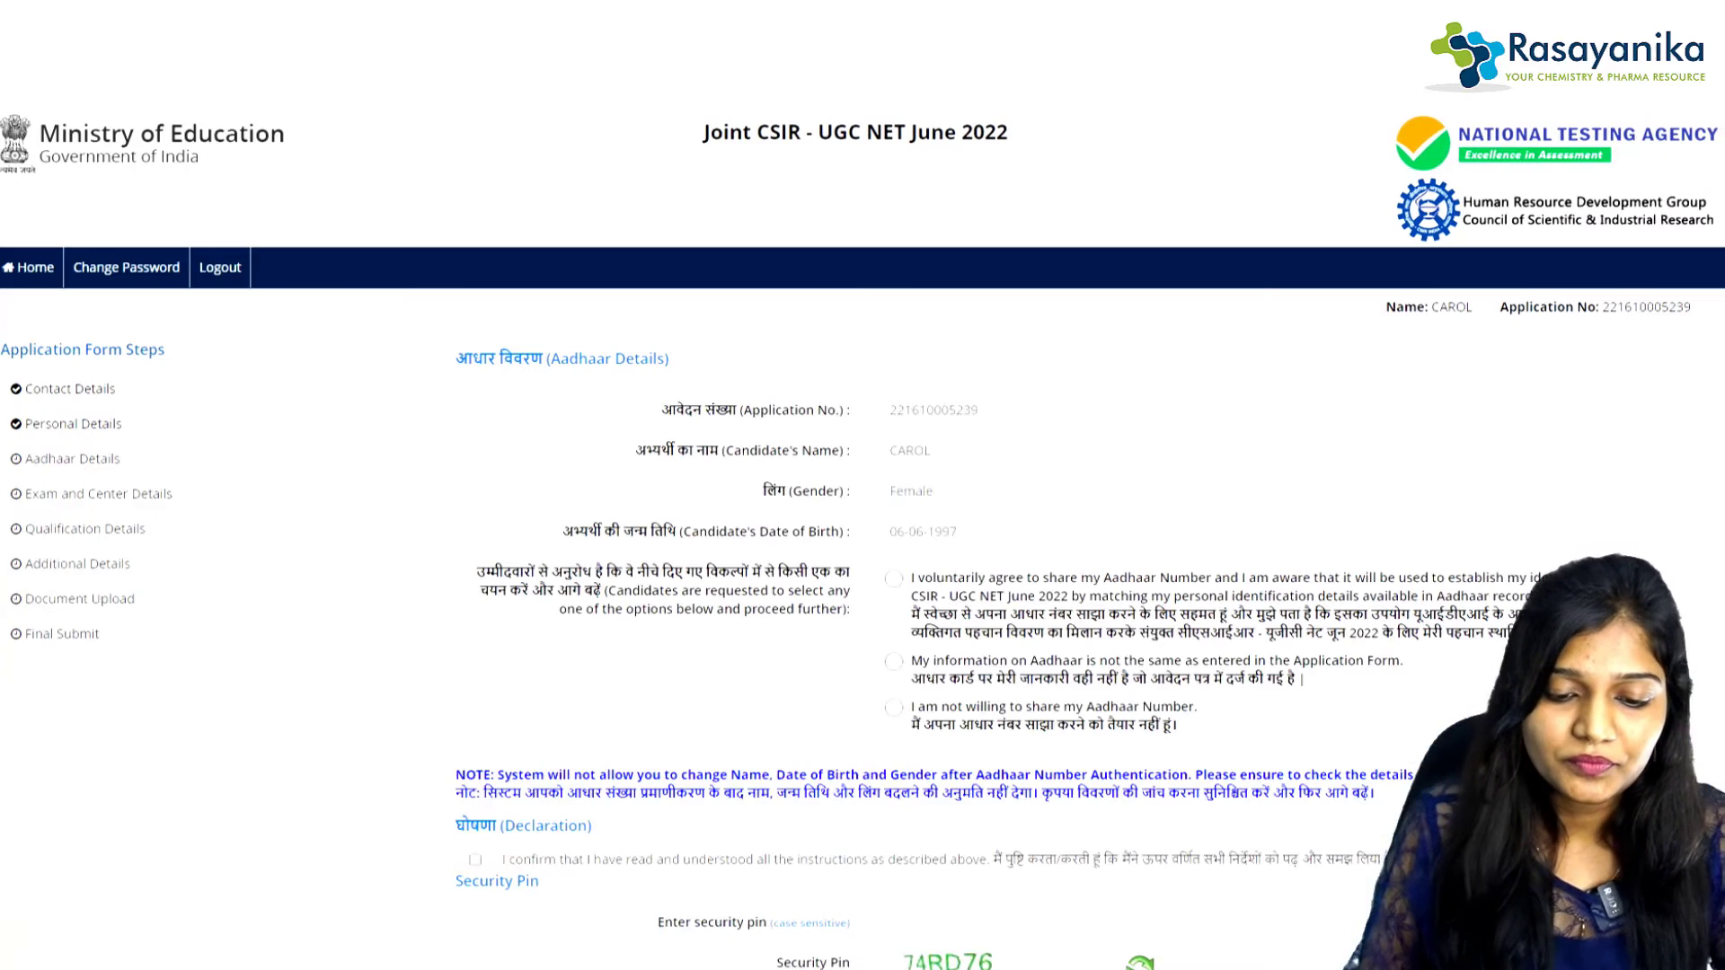
# Step: Bracket the first two Aadhaar consent options, then select the option to share the Aadhaar number
pyautogui.scroll(-1, 862, 539)
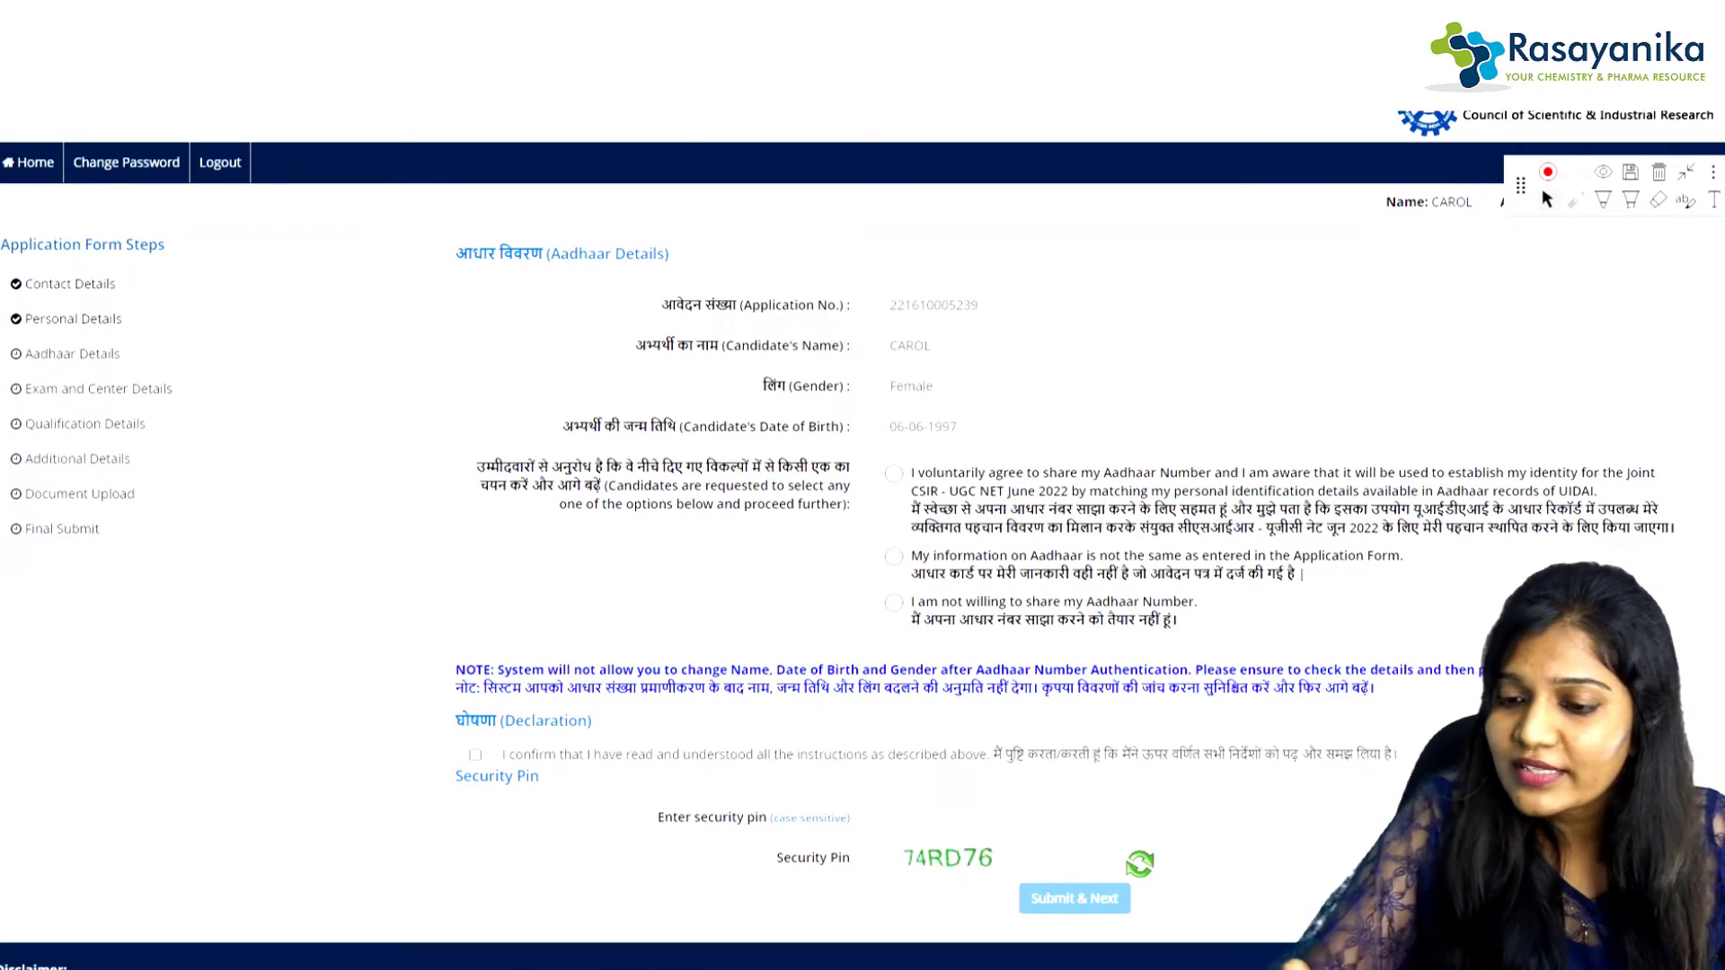
pyautogui.click(1603, 200)
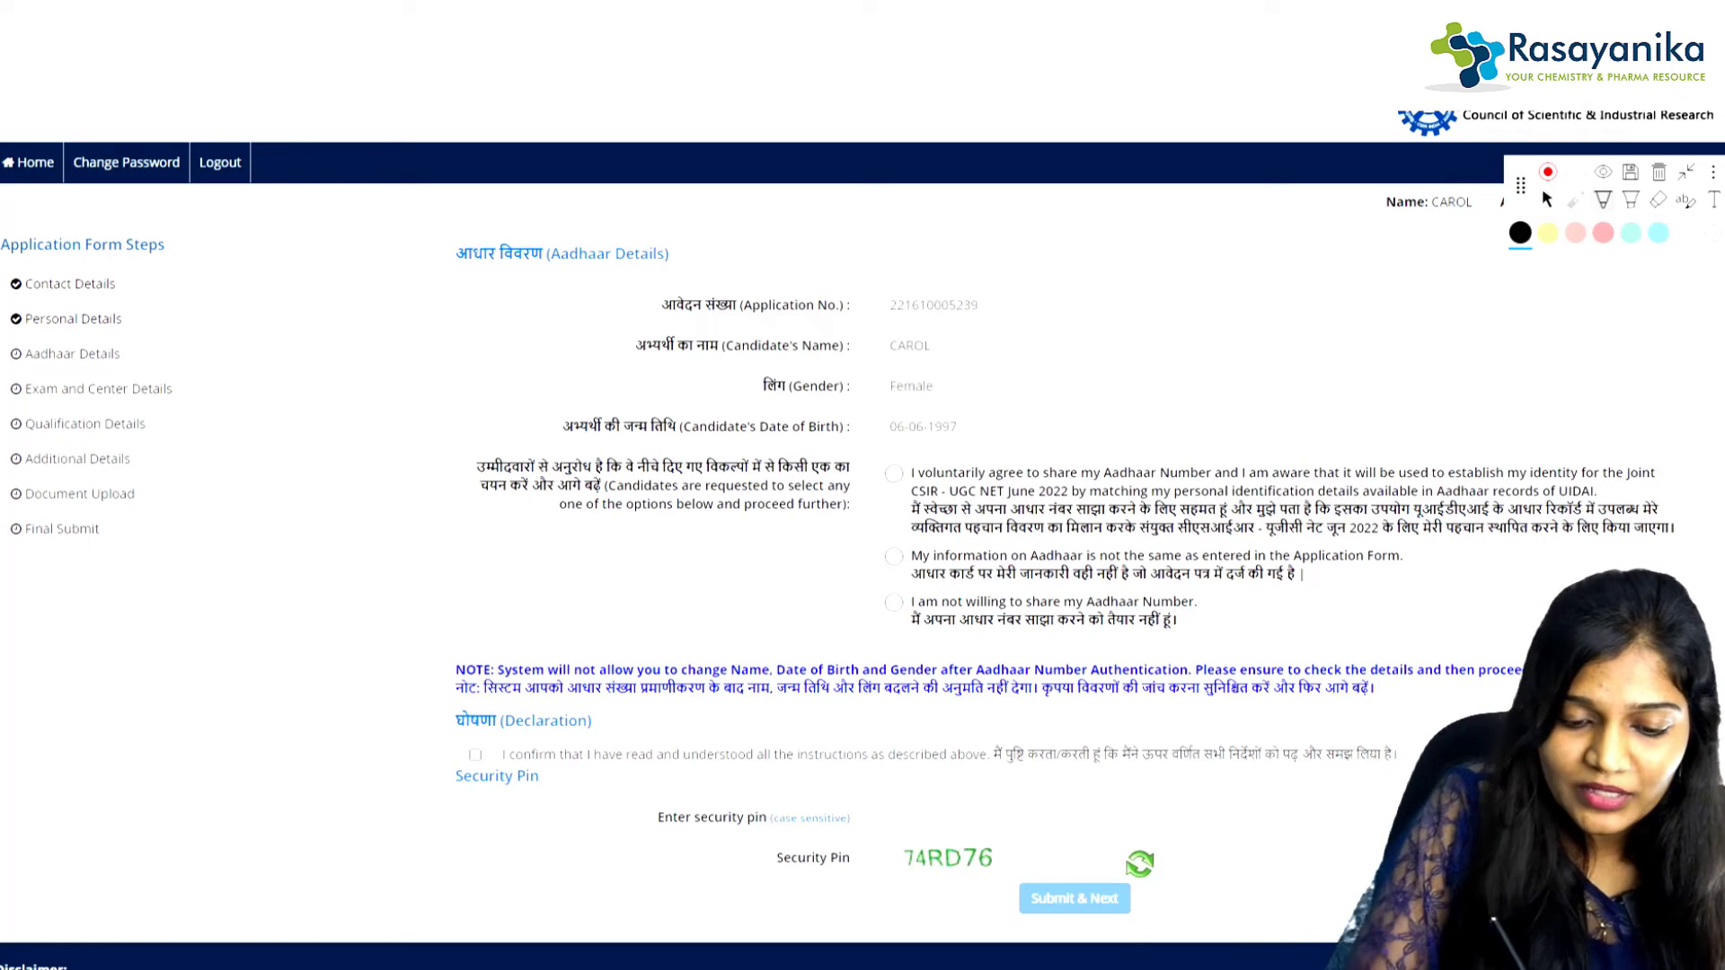
pyautogui.moveTo(889, 454)
pyautogui.mouseDown()
pyautogui.moveTo(870, 472)
pyautogui.moveTo(893, 540)
pyautogui.mouseUp()
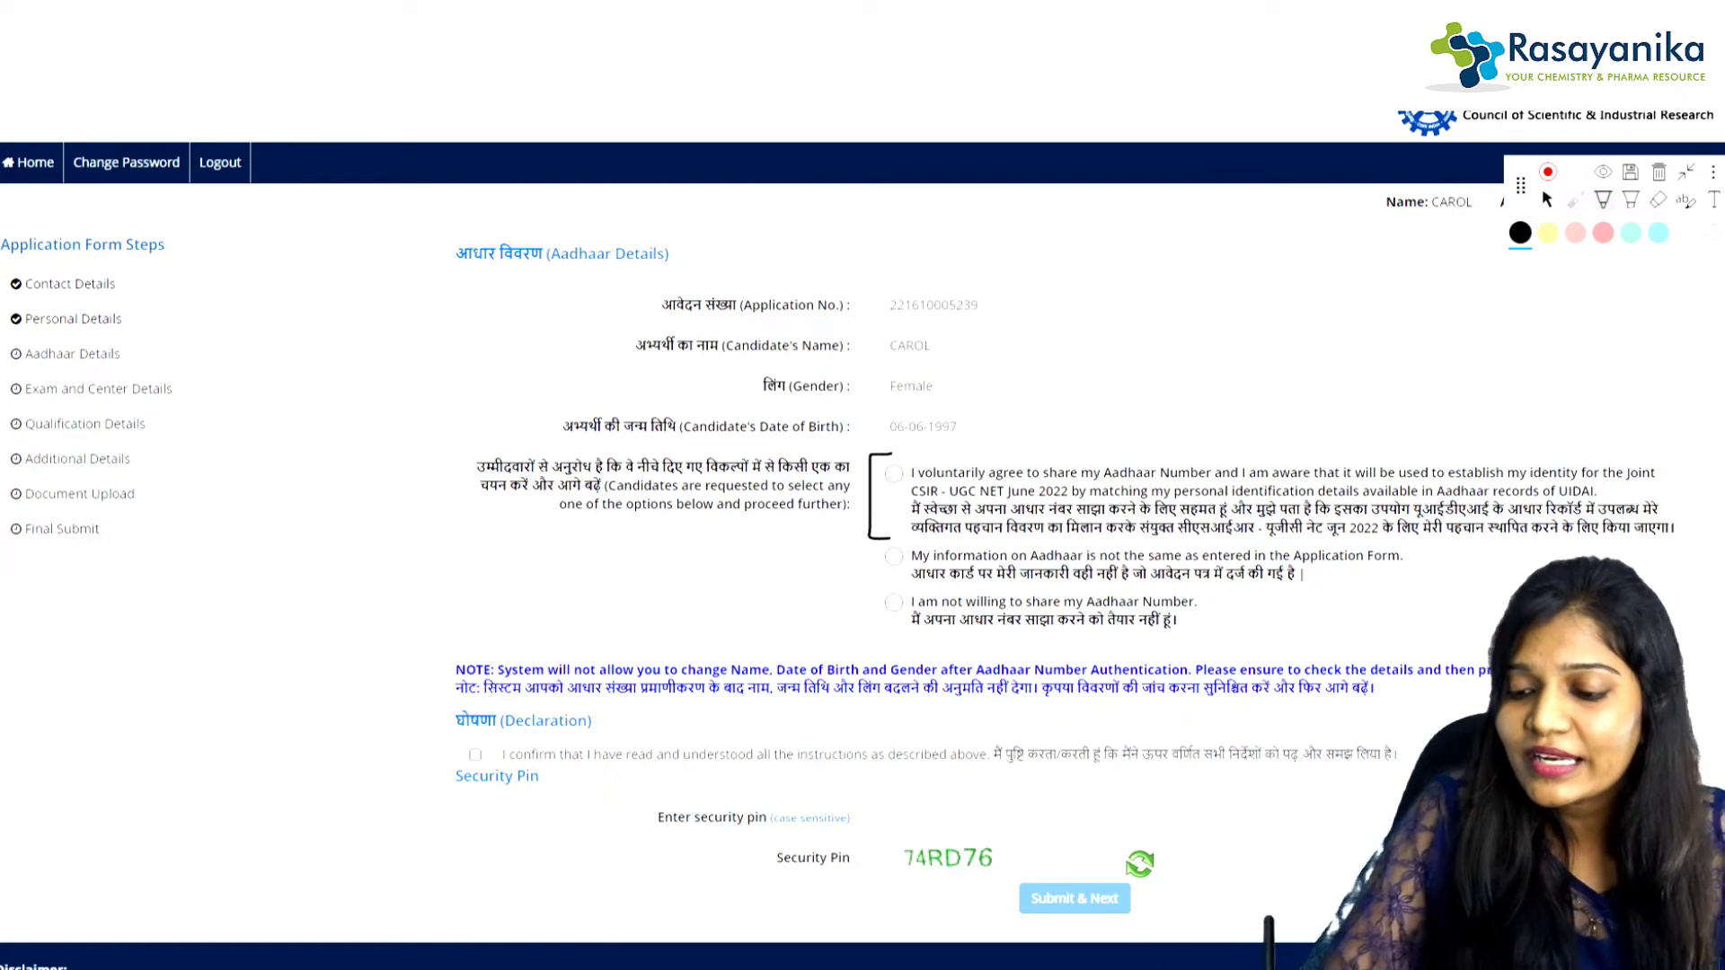
pyautogui.moveTo(1640, 441)
pyautogui.mouseDown()
pyautogui.moveTo(1680, 445)
pyautogui.moveTo(1642, 568)
pyautogui.mouseUp()
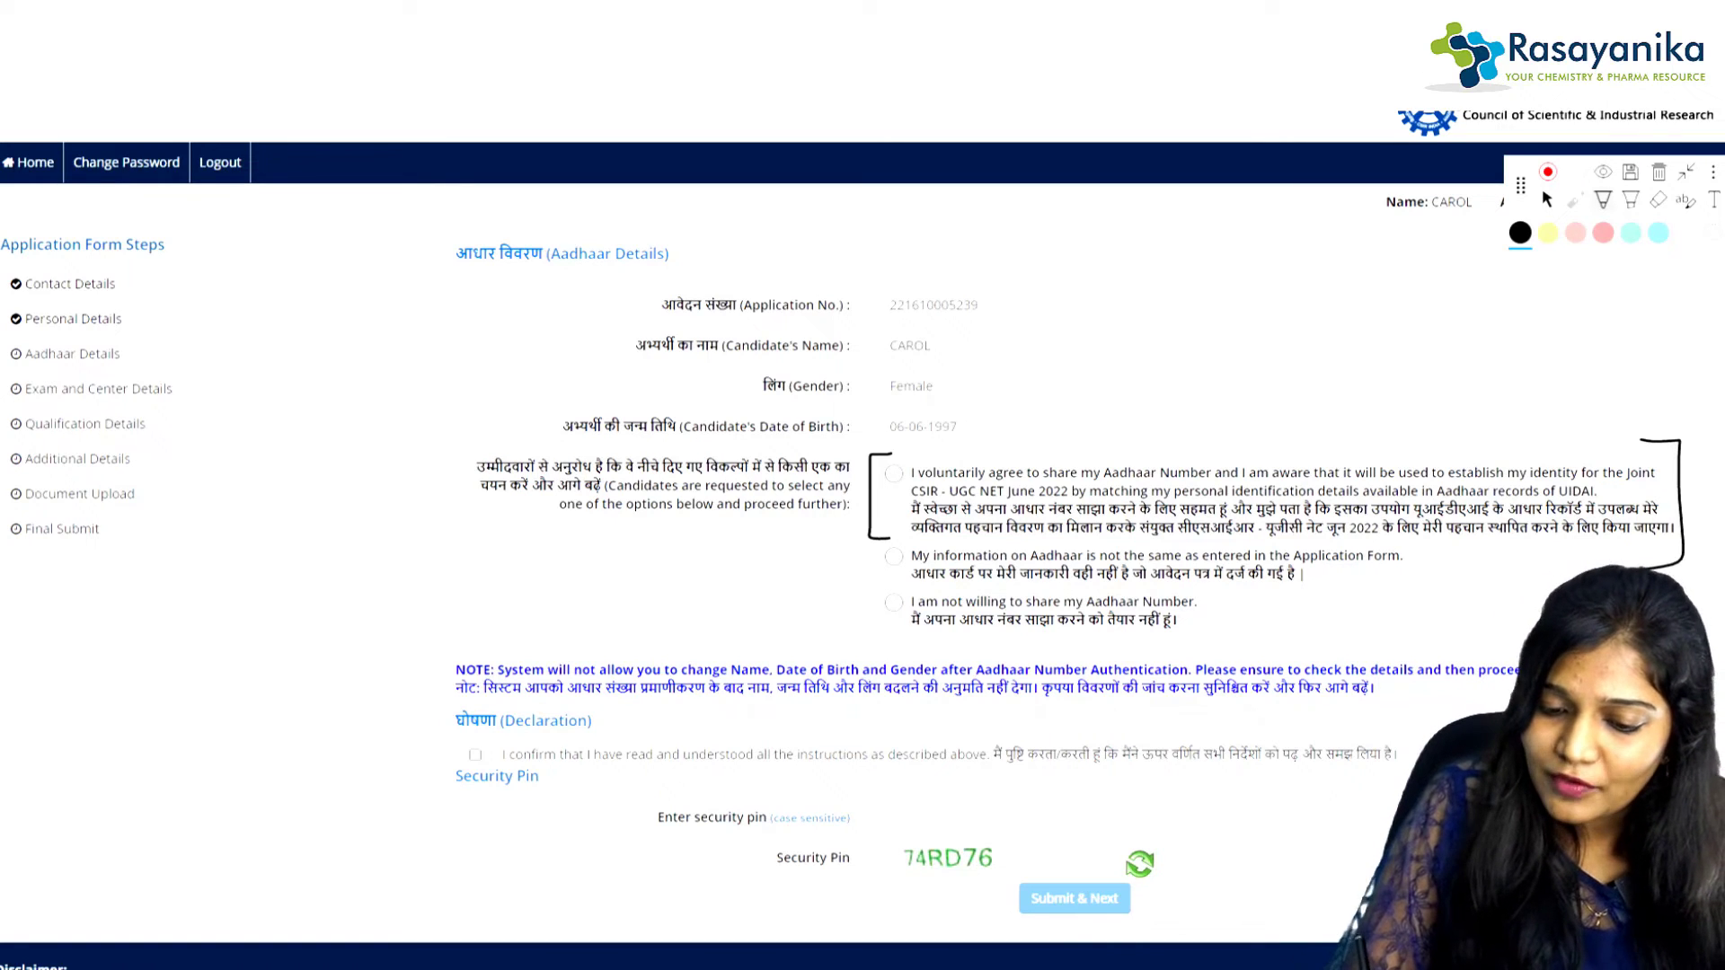
pyautogui.moveTo(1390, 544)
pyautogui.mouseDown()
pyautogui.moveTo(1420, 593)
pyautogui.moveTo(1395, 596)
pyautogui.mouseUp()
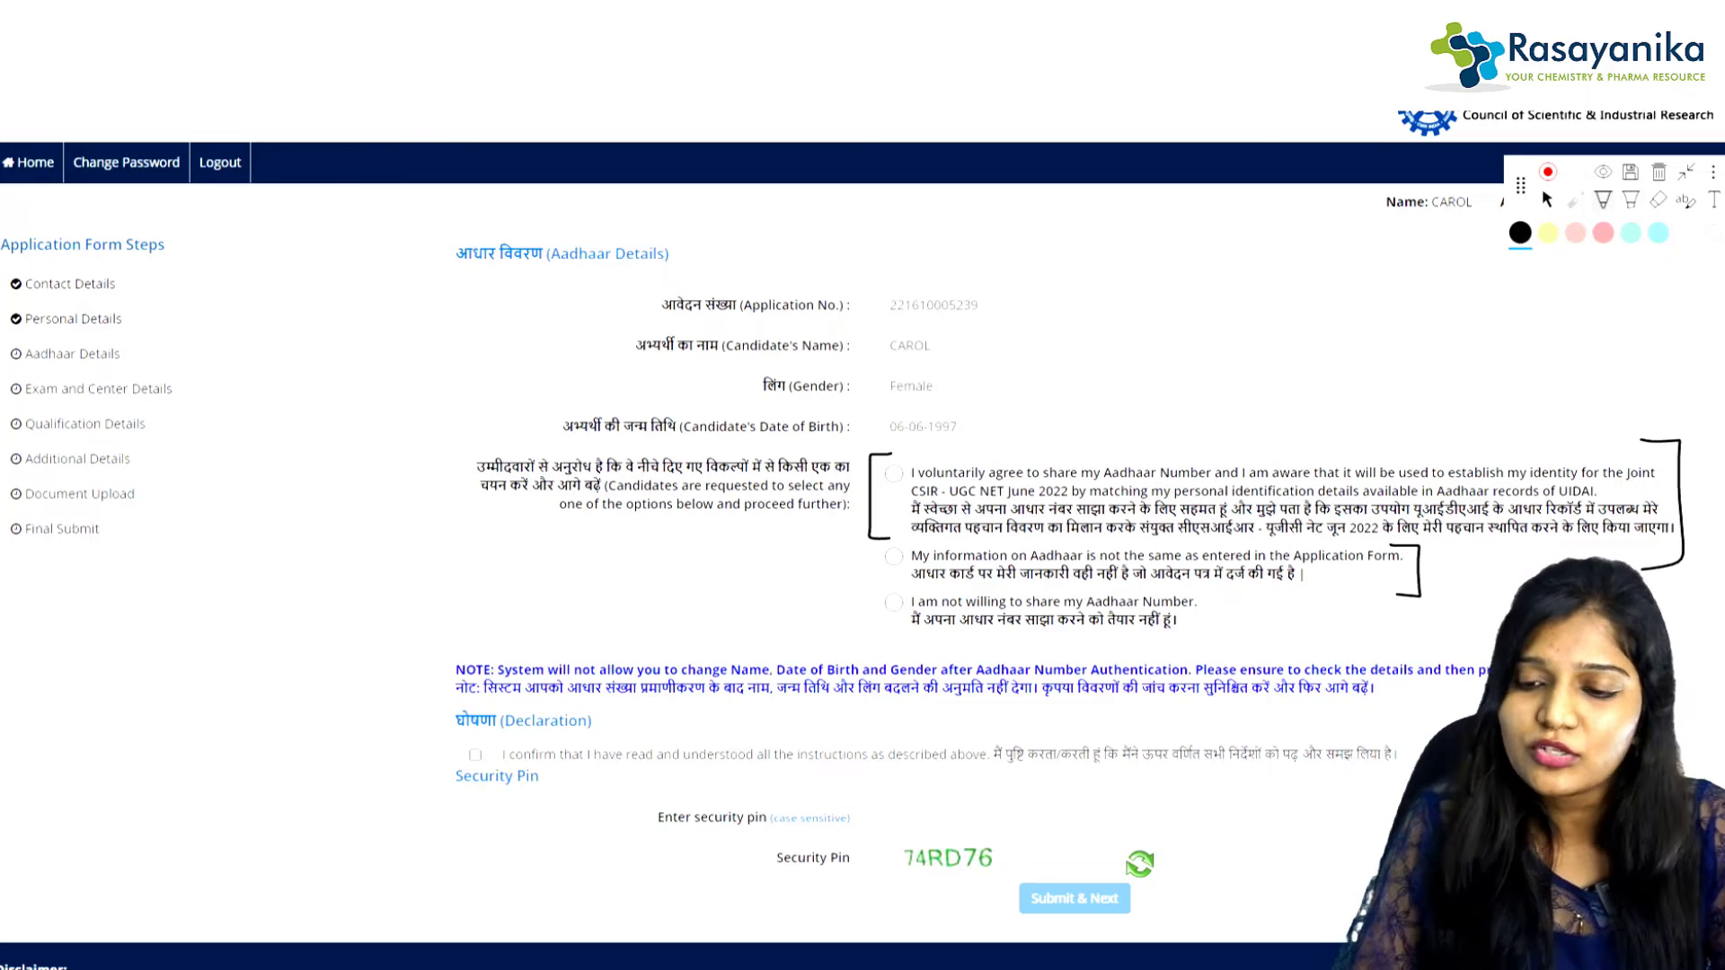
pyautogui.click(1547, 200)
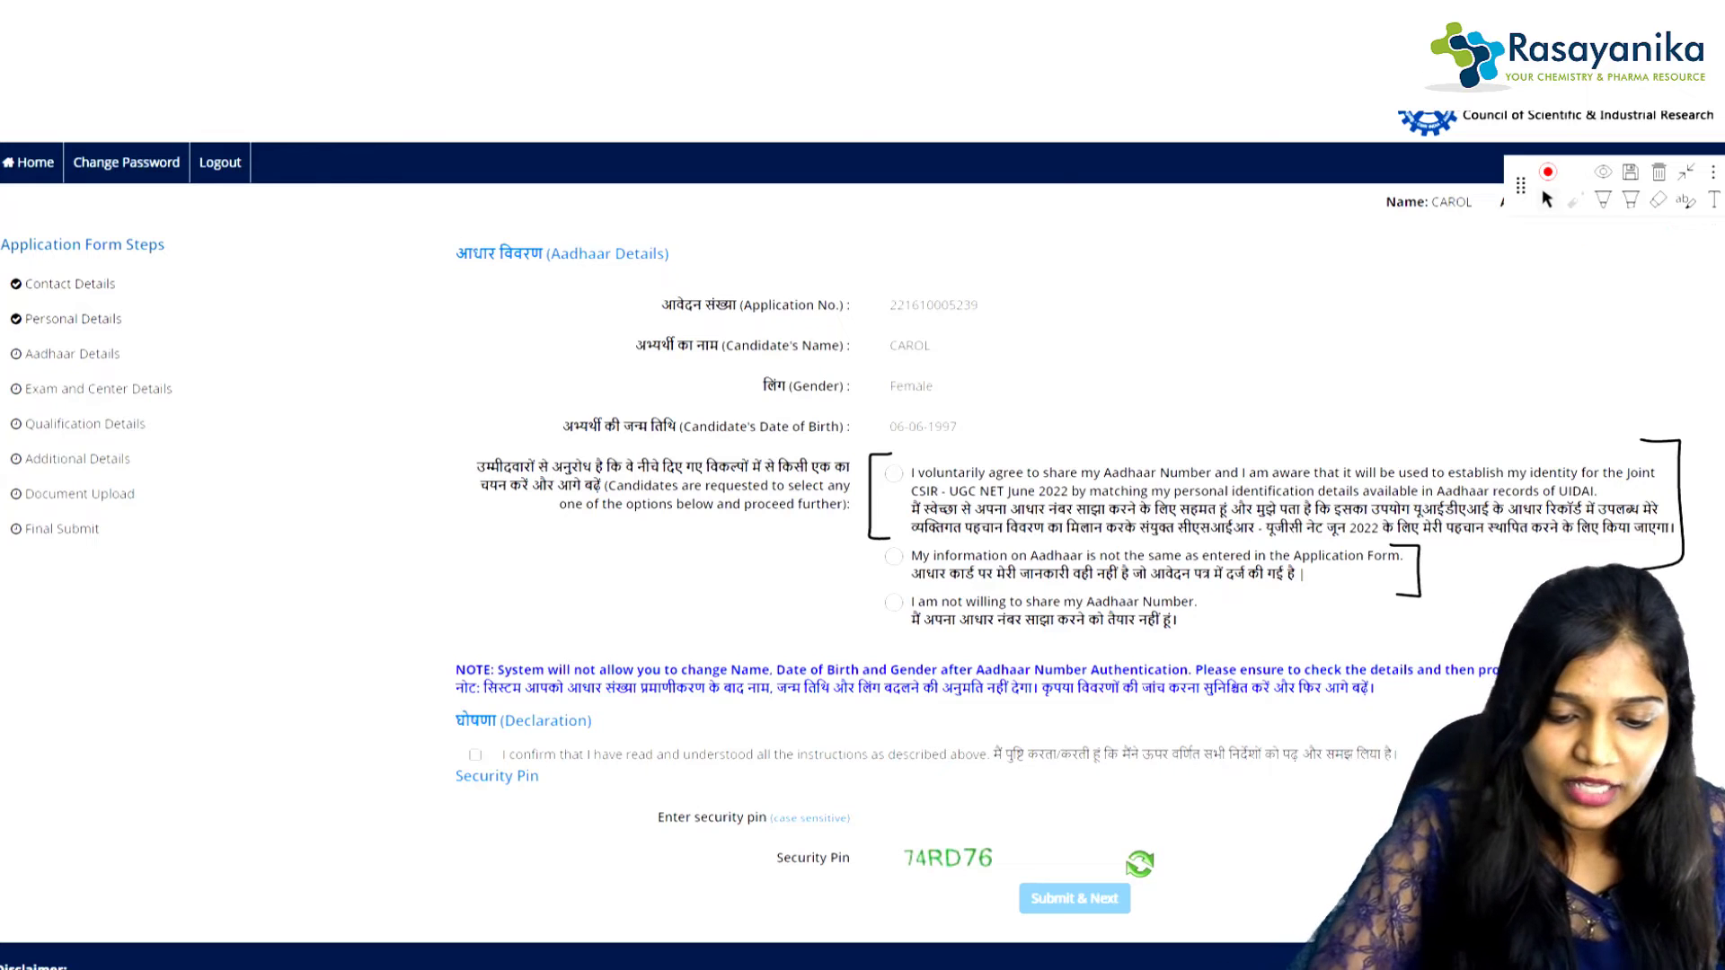
pyautogui.click(893, 474)
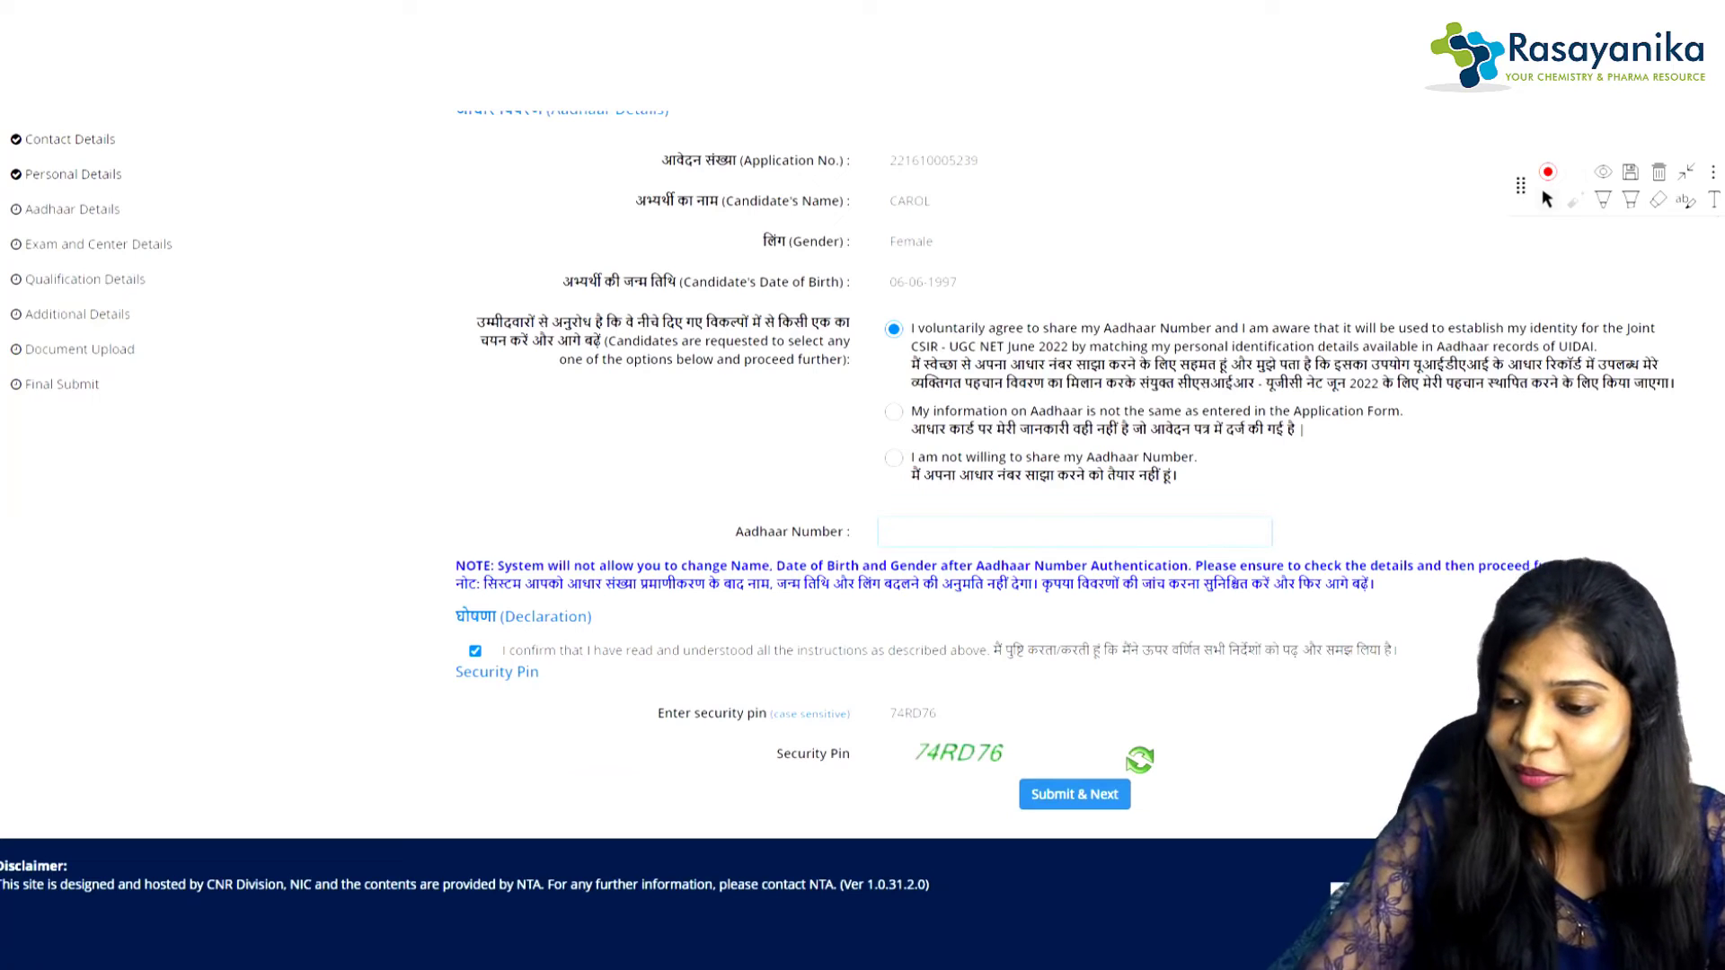
# Step: Circle the Aadhaar Number label, tick the instructions declaration and begin entering the security pin
pyautogui.click(1603, 200)
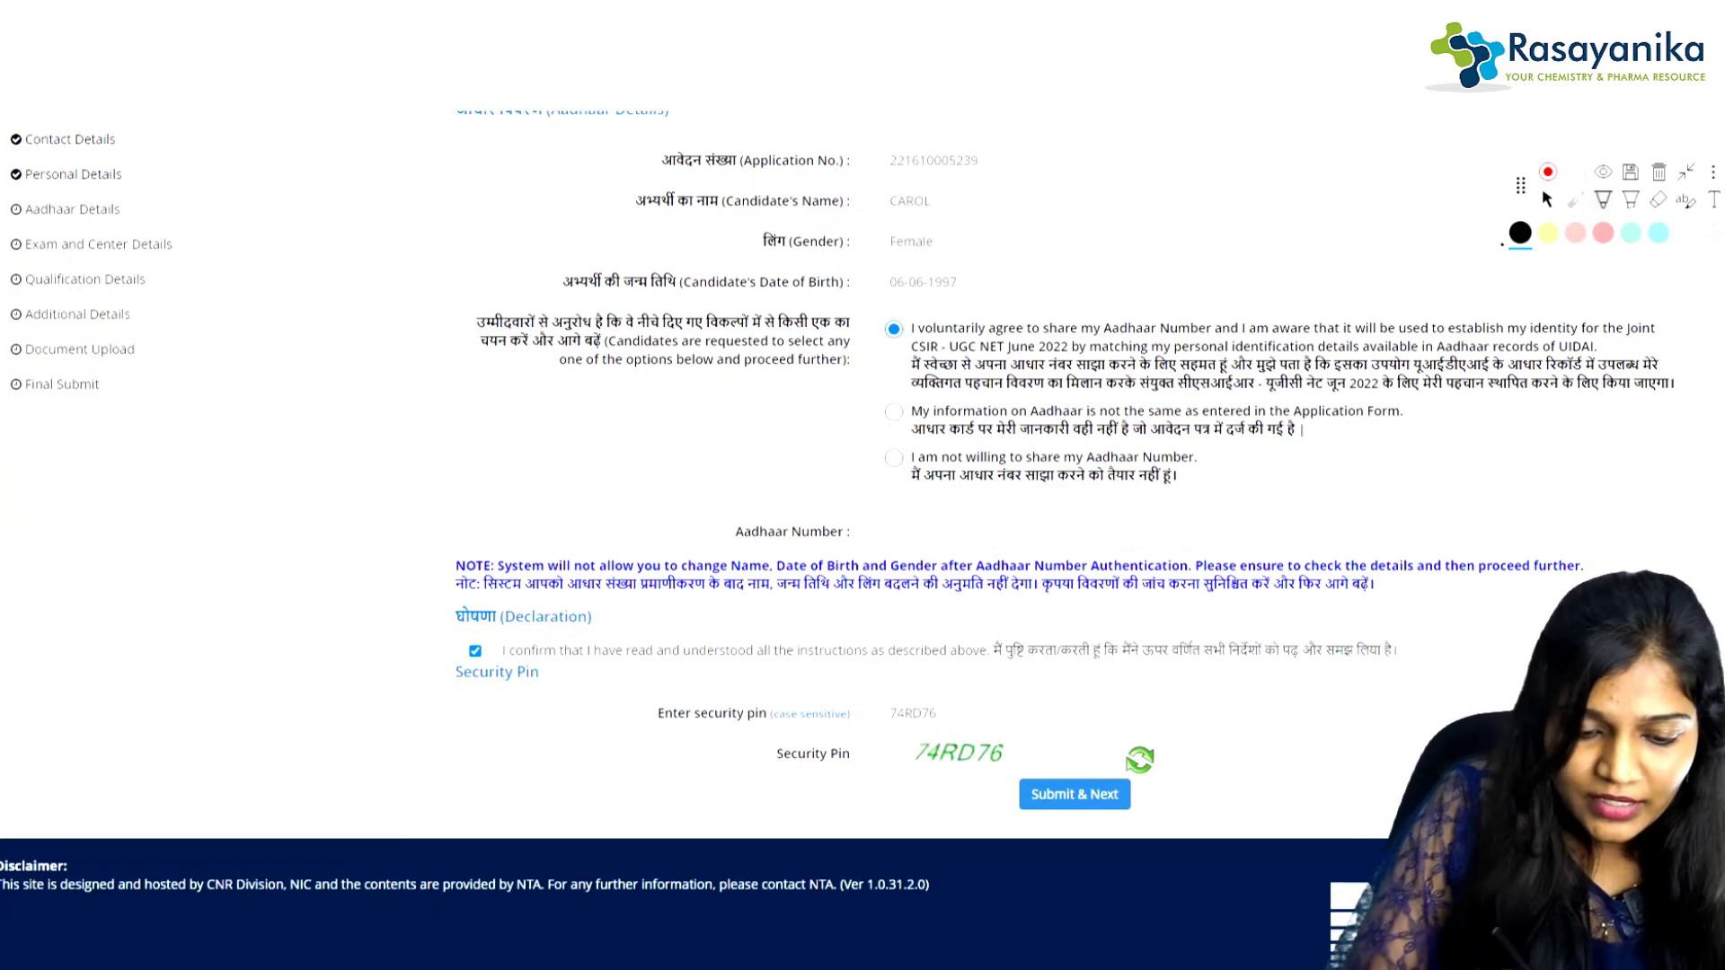
pyautogui.moveTo(732, 483)
pyautogui.mouseDown()
pyautogui.moveTo(705, 496)
pyautogui.moveTo(868, 512)
pyautogui.moveTo(703, 512)
pyautogui.mouseUp()
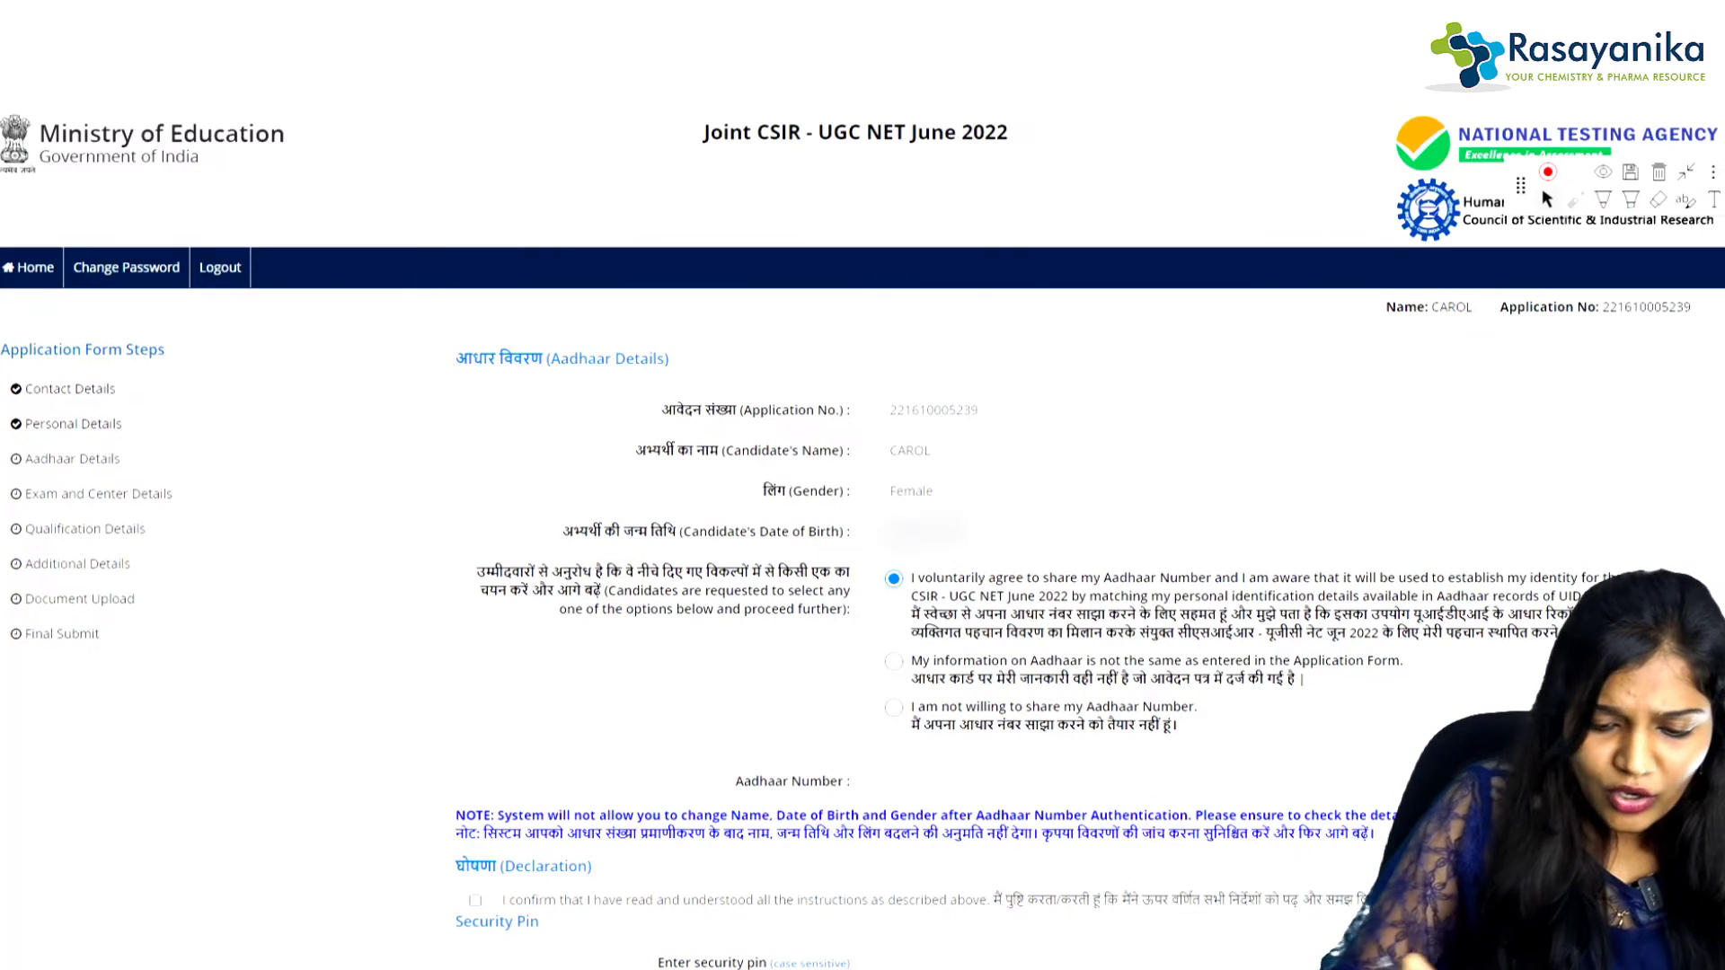
pyautogui.scroll(-3, 863, 539)
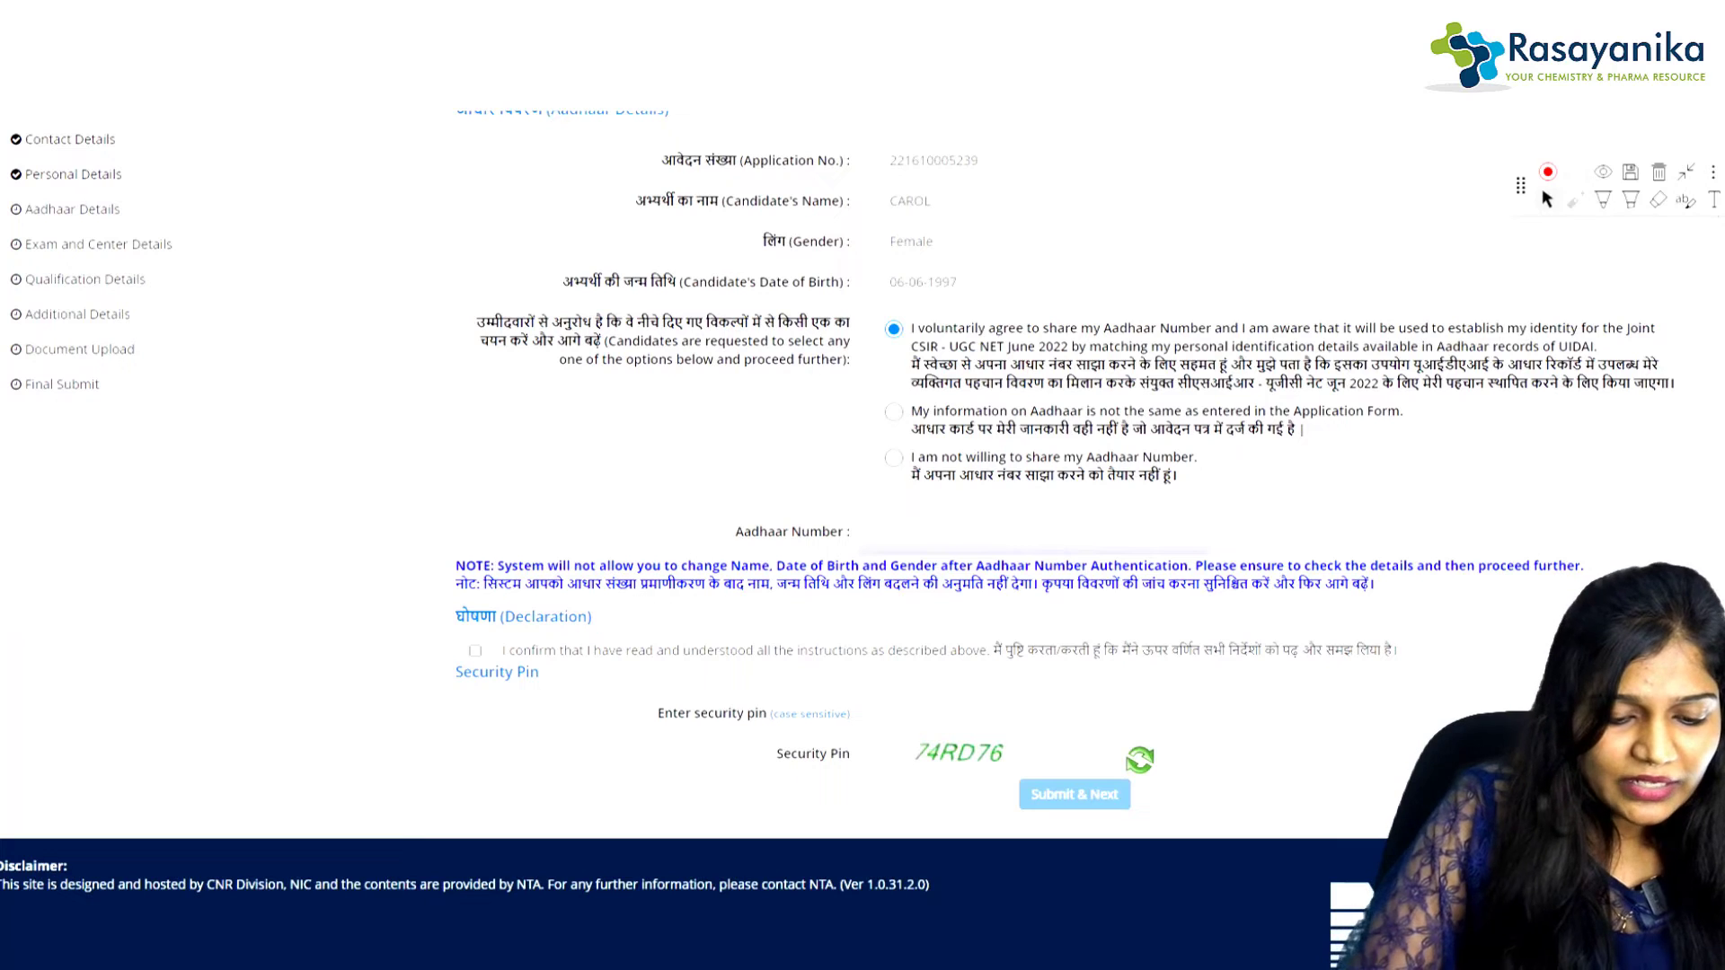
pyautogui.click(475, 650)
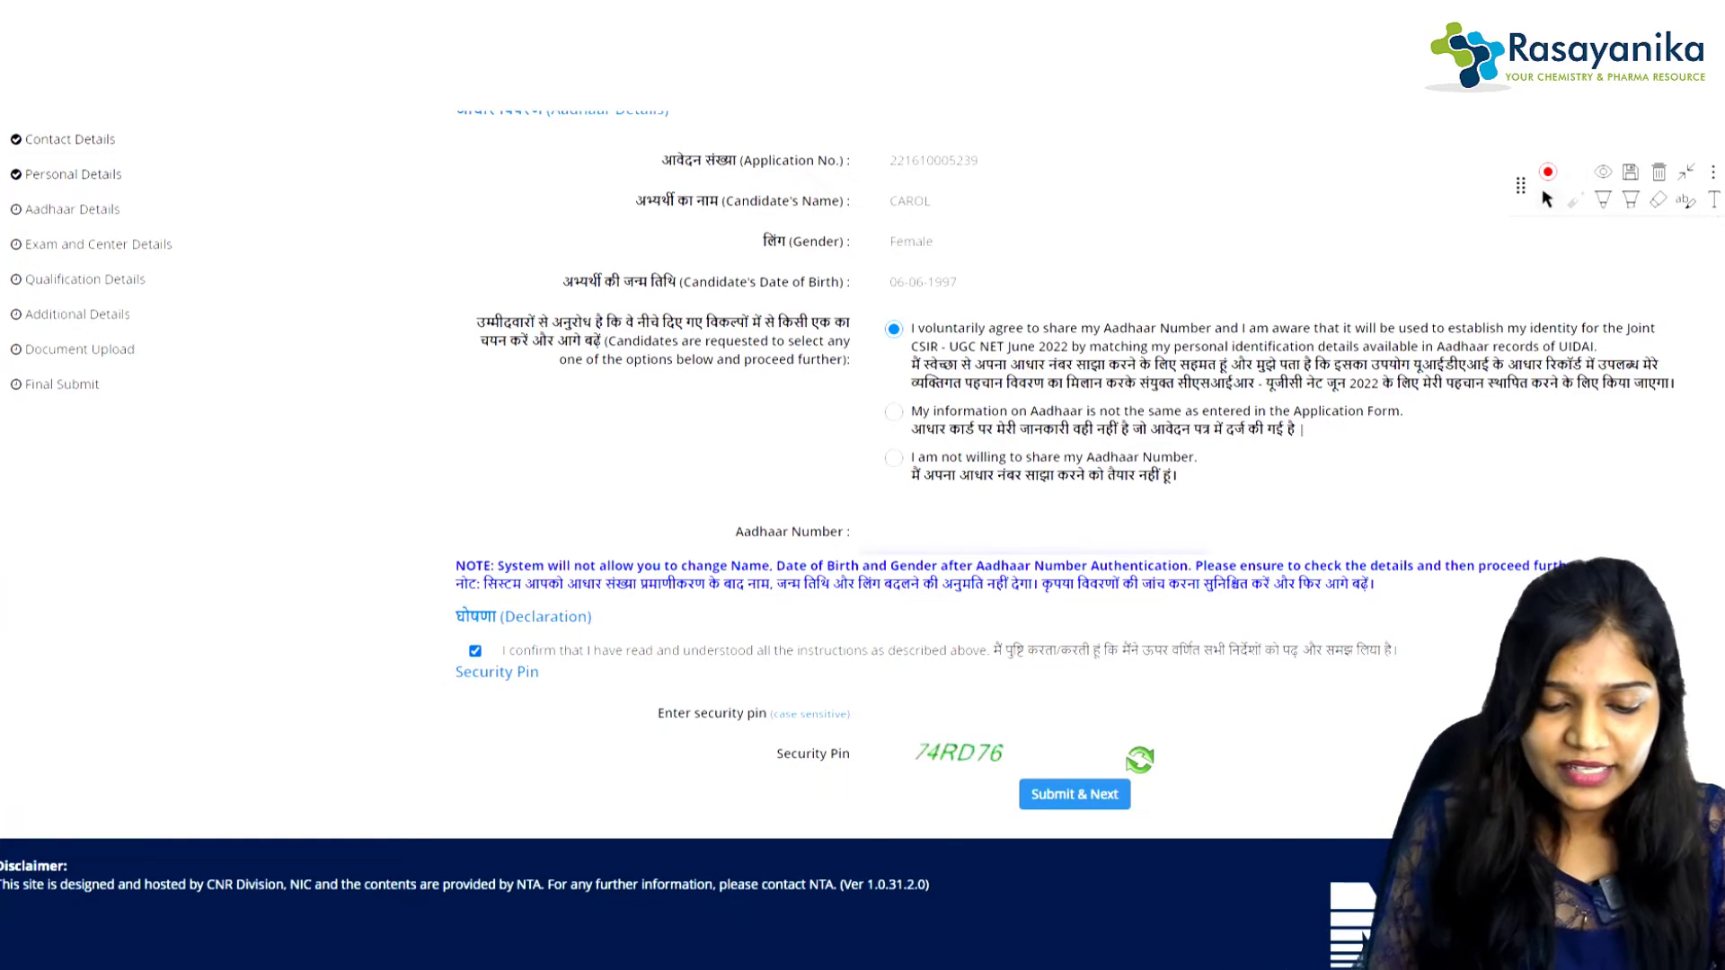
pyautogui.click(1075, 713)
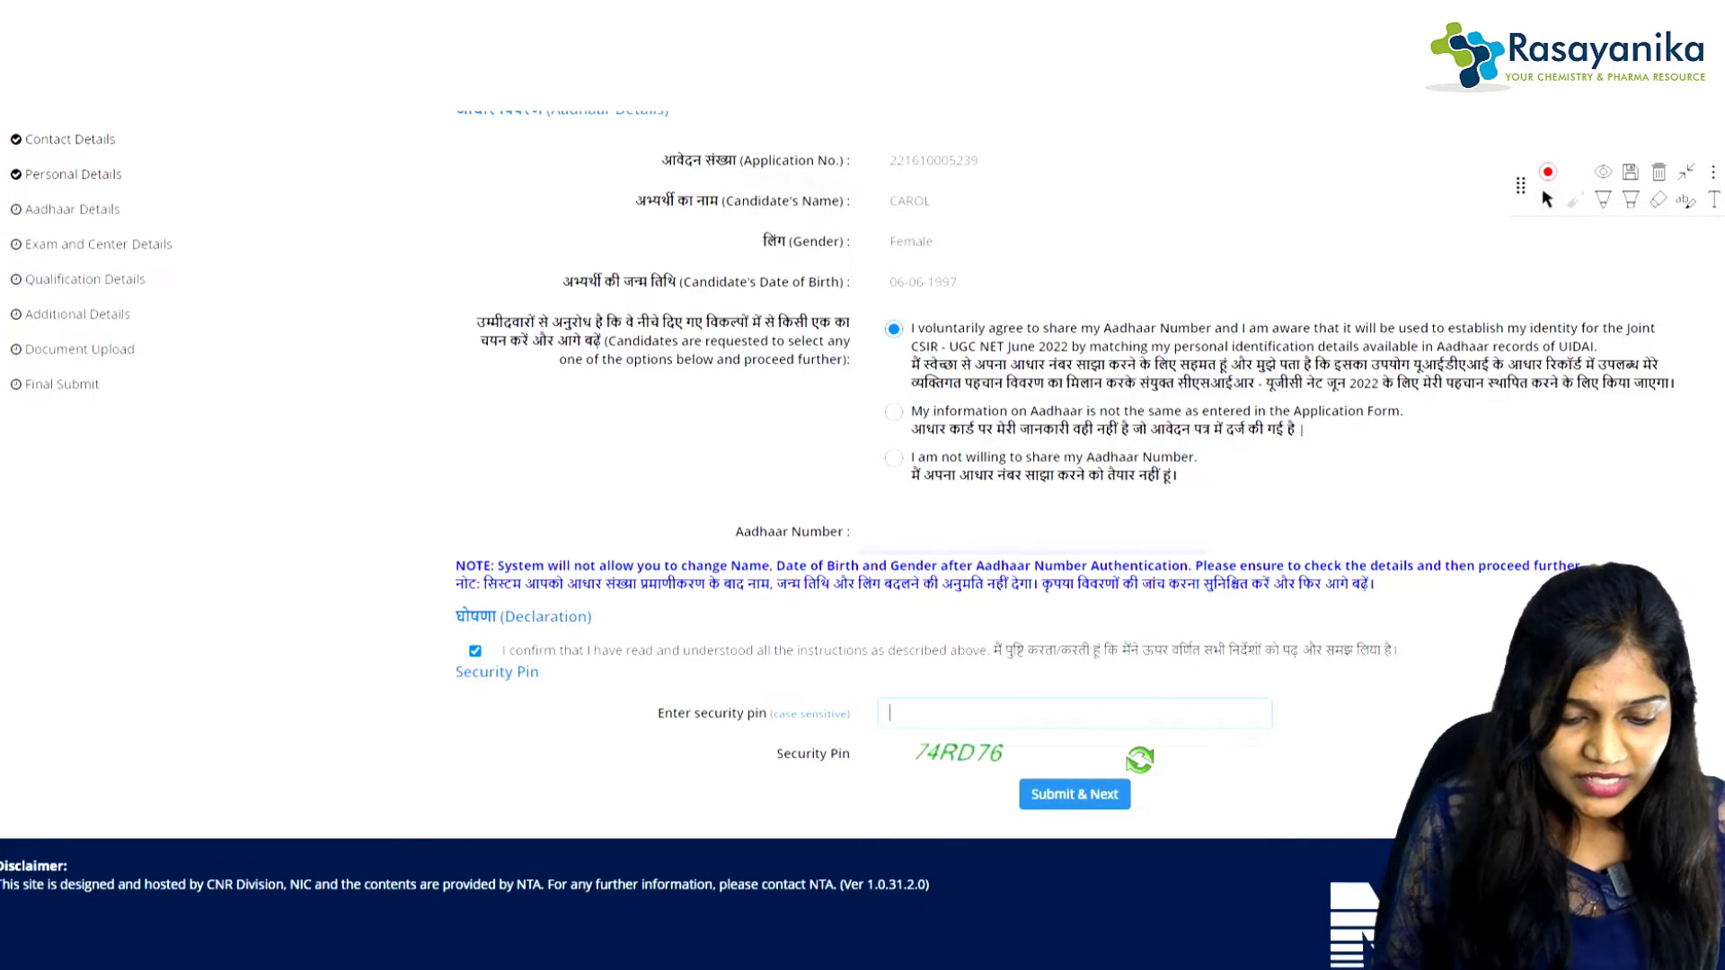
pyautogui.write('7')
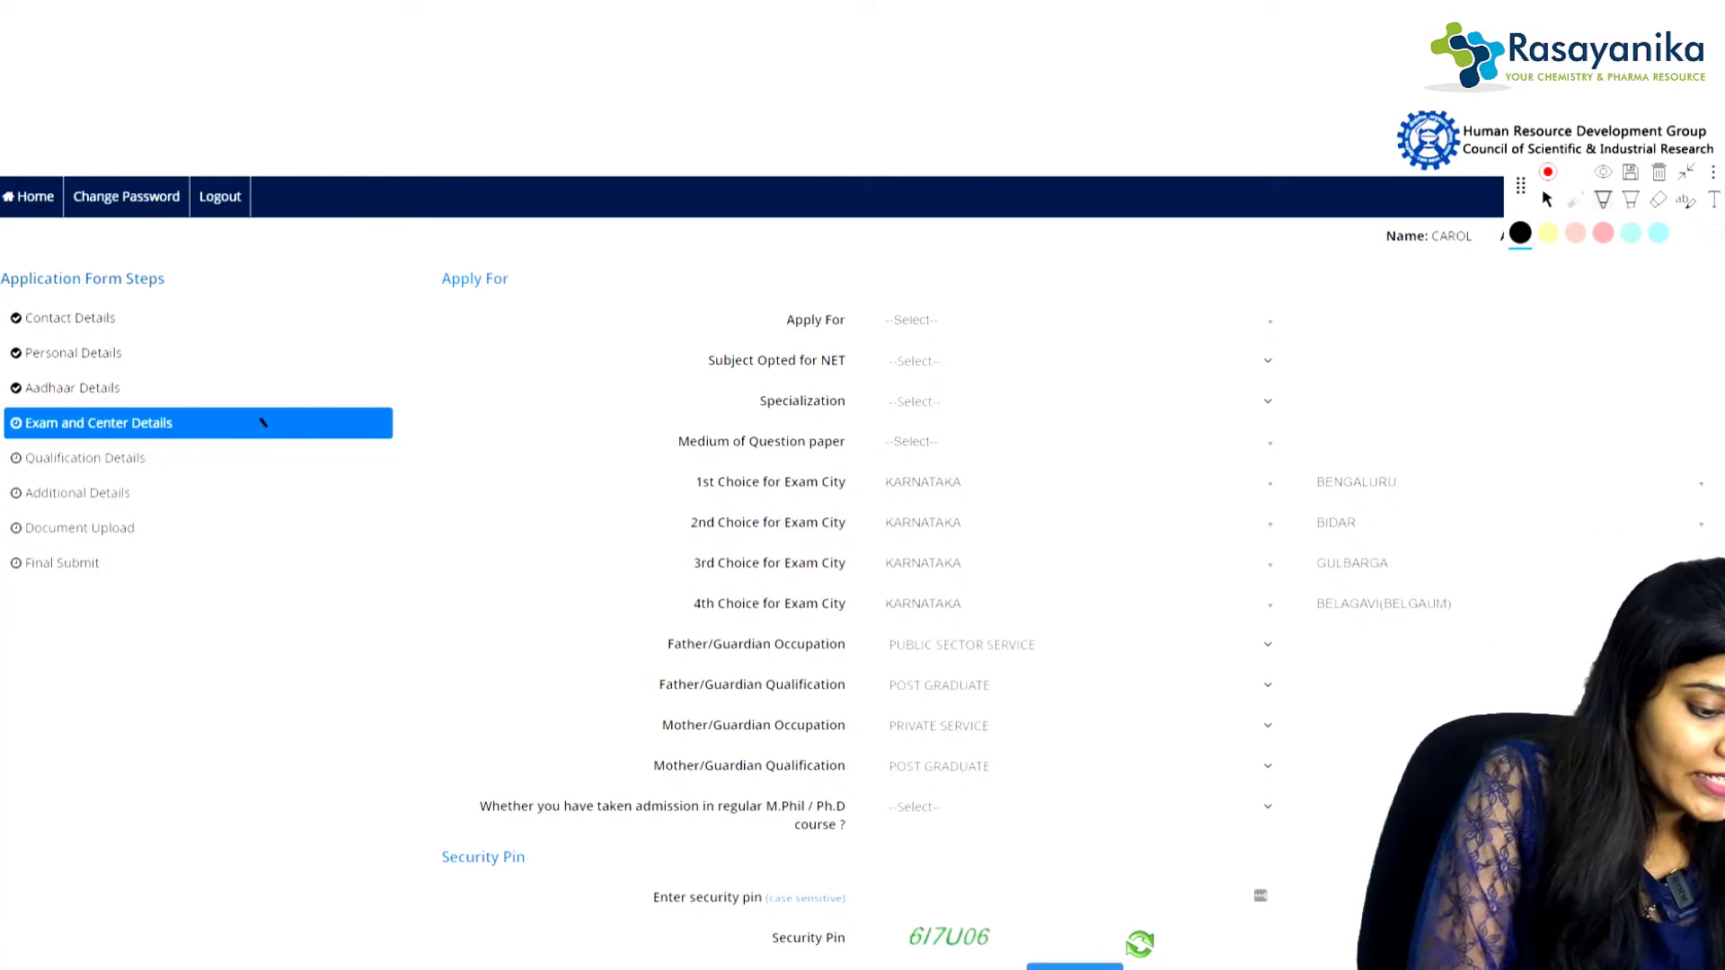
# Step: Choose Applied for JRF, subject Life Sciences, specialization Biotechnology and English question paper medium
pyautogui.moveTo(263, 422); pyautogui.dragTo(349, 352)
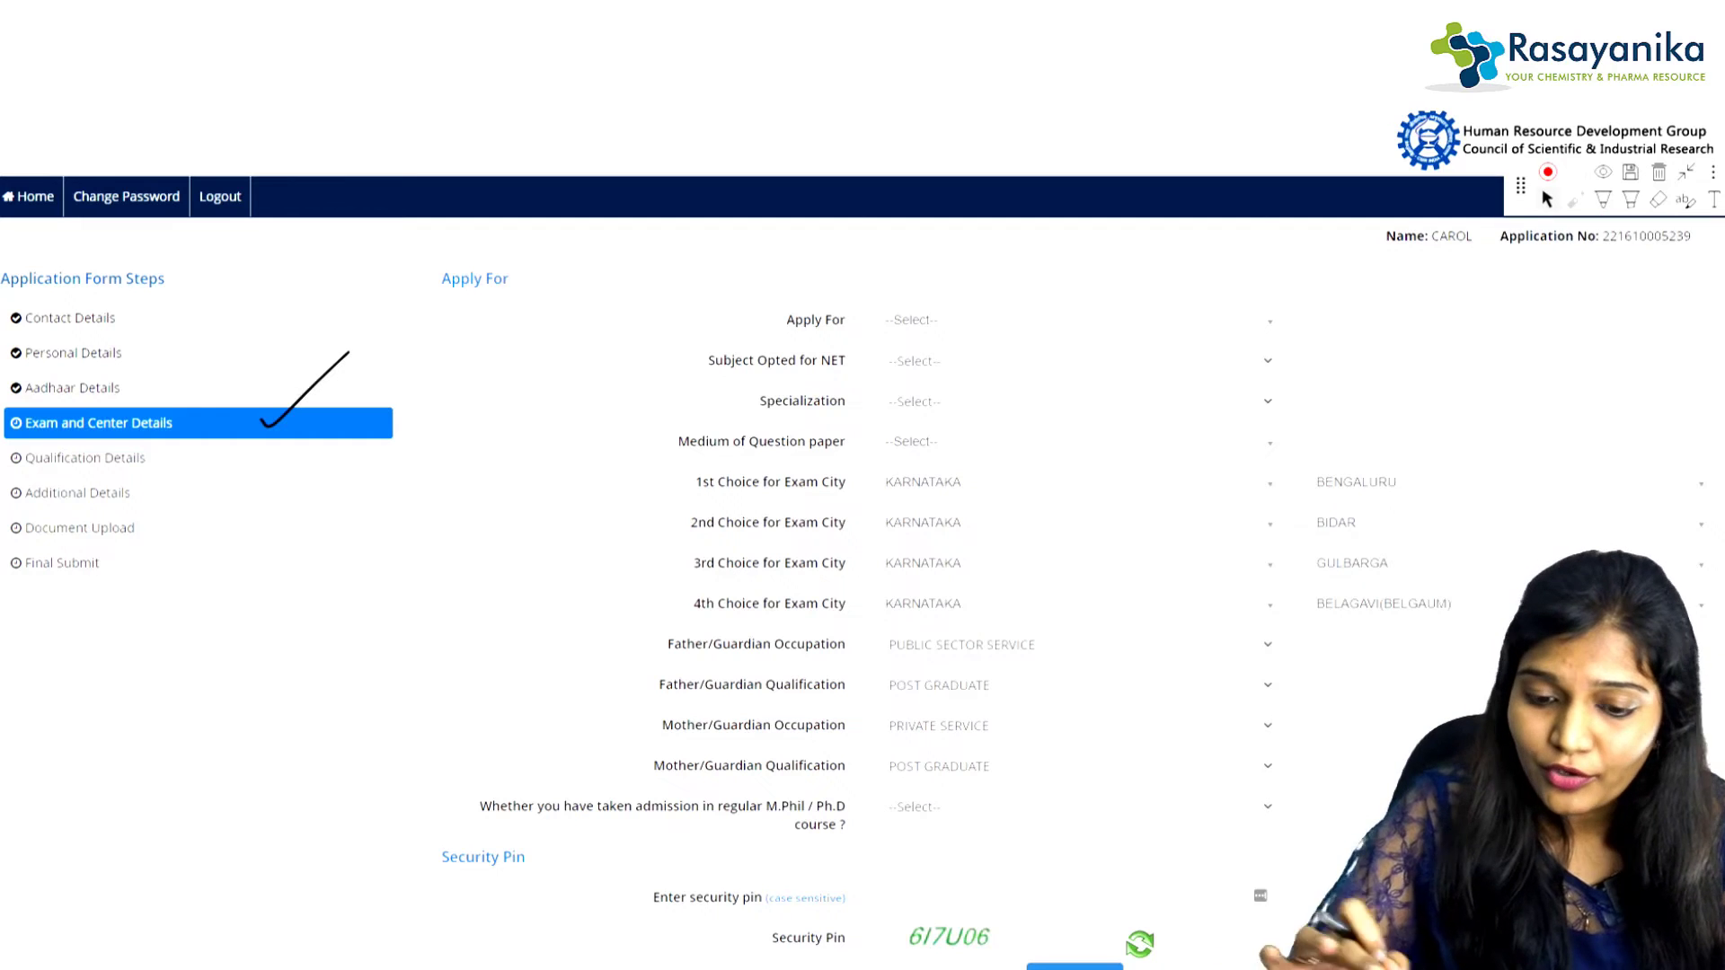
pyautogui.click(1073, 320)
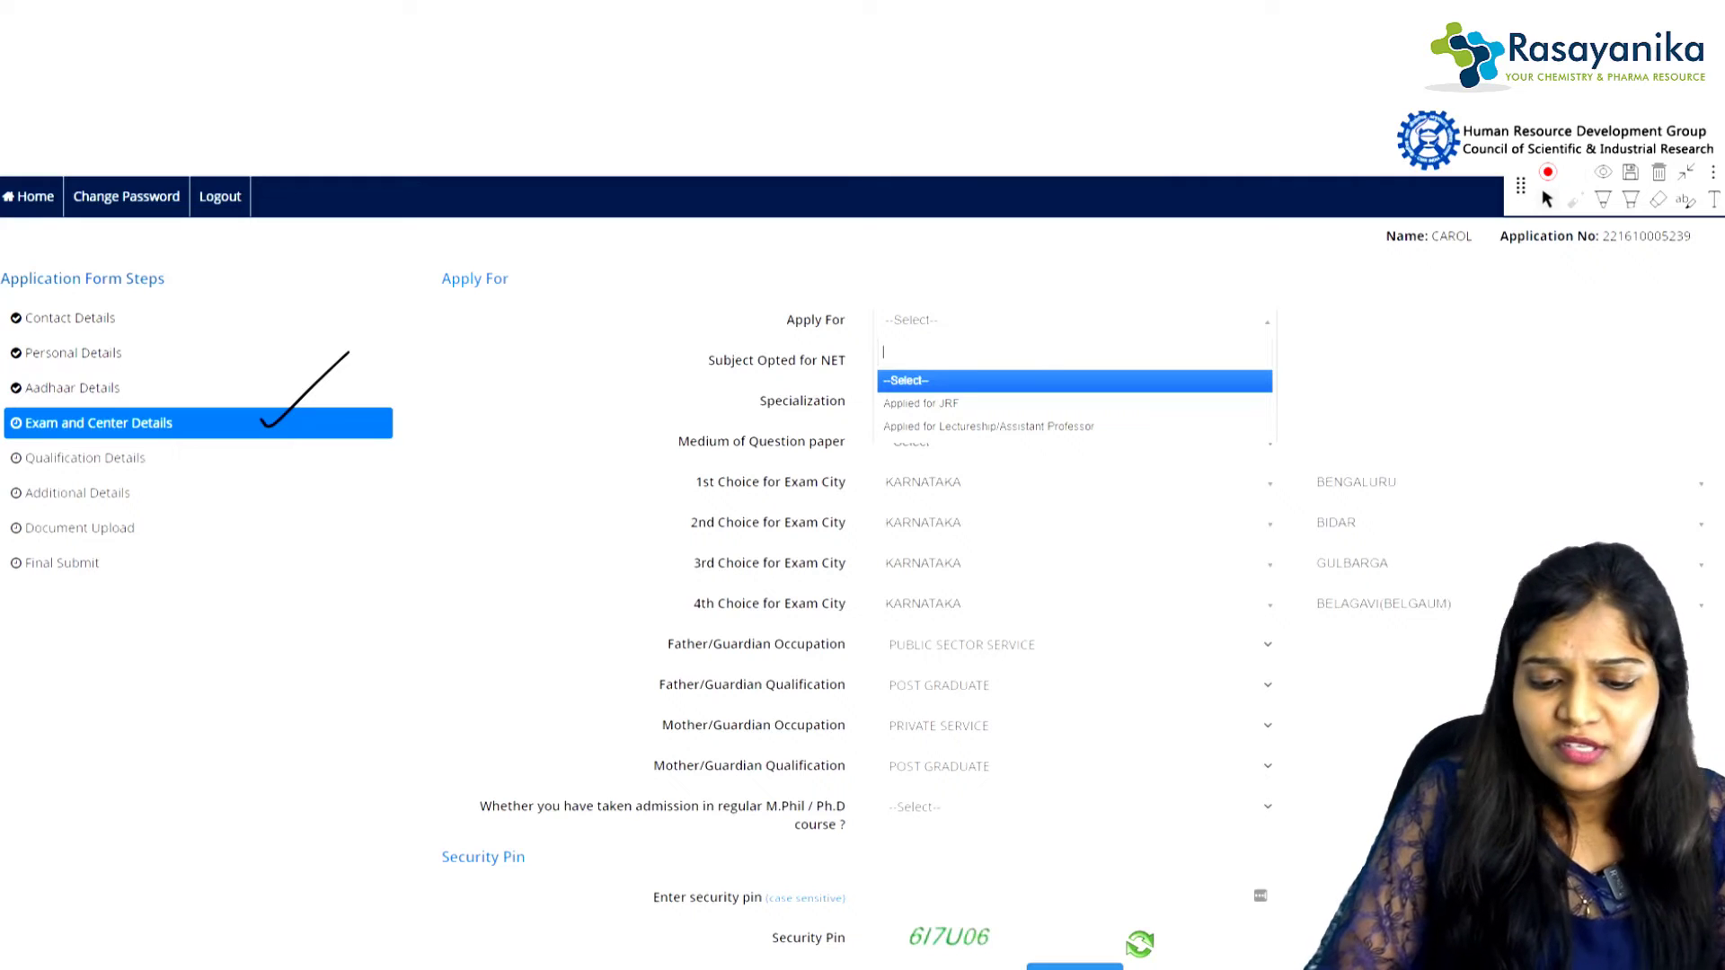
pyautogui.click(921, 403)
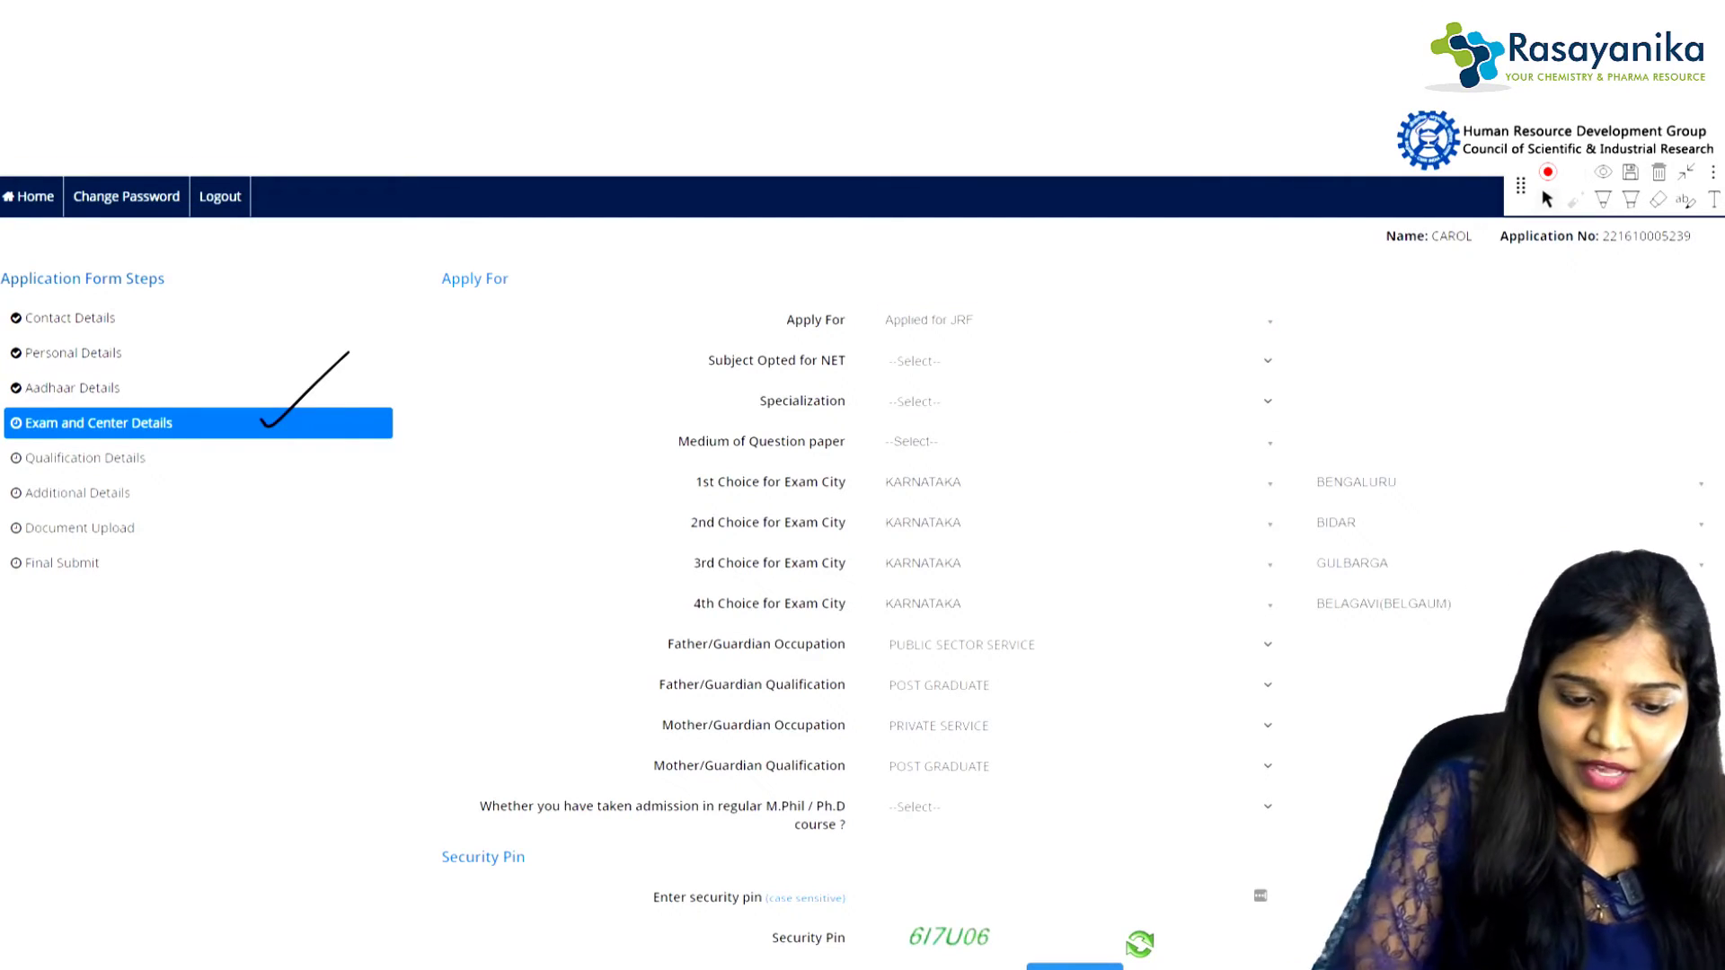
pyautogui.click(1075, 362)
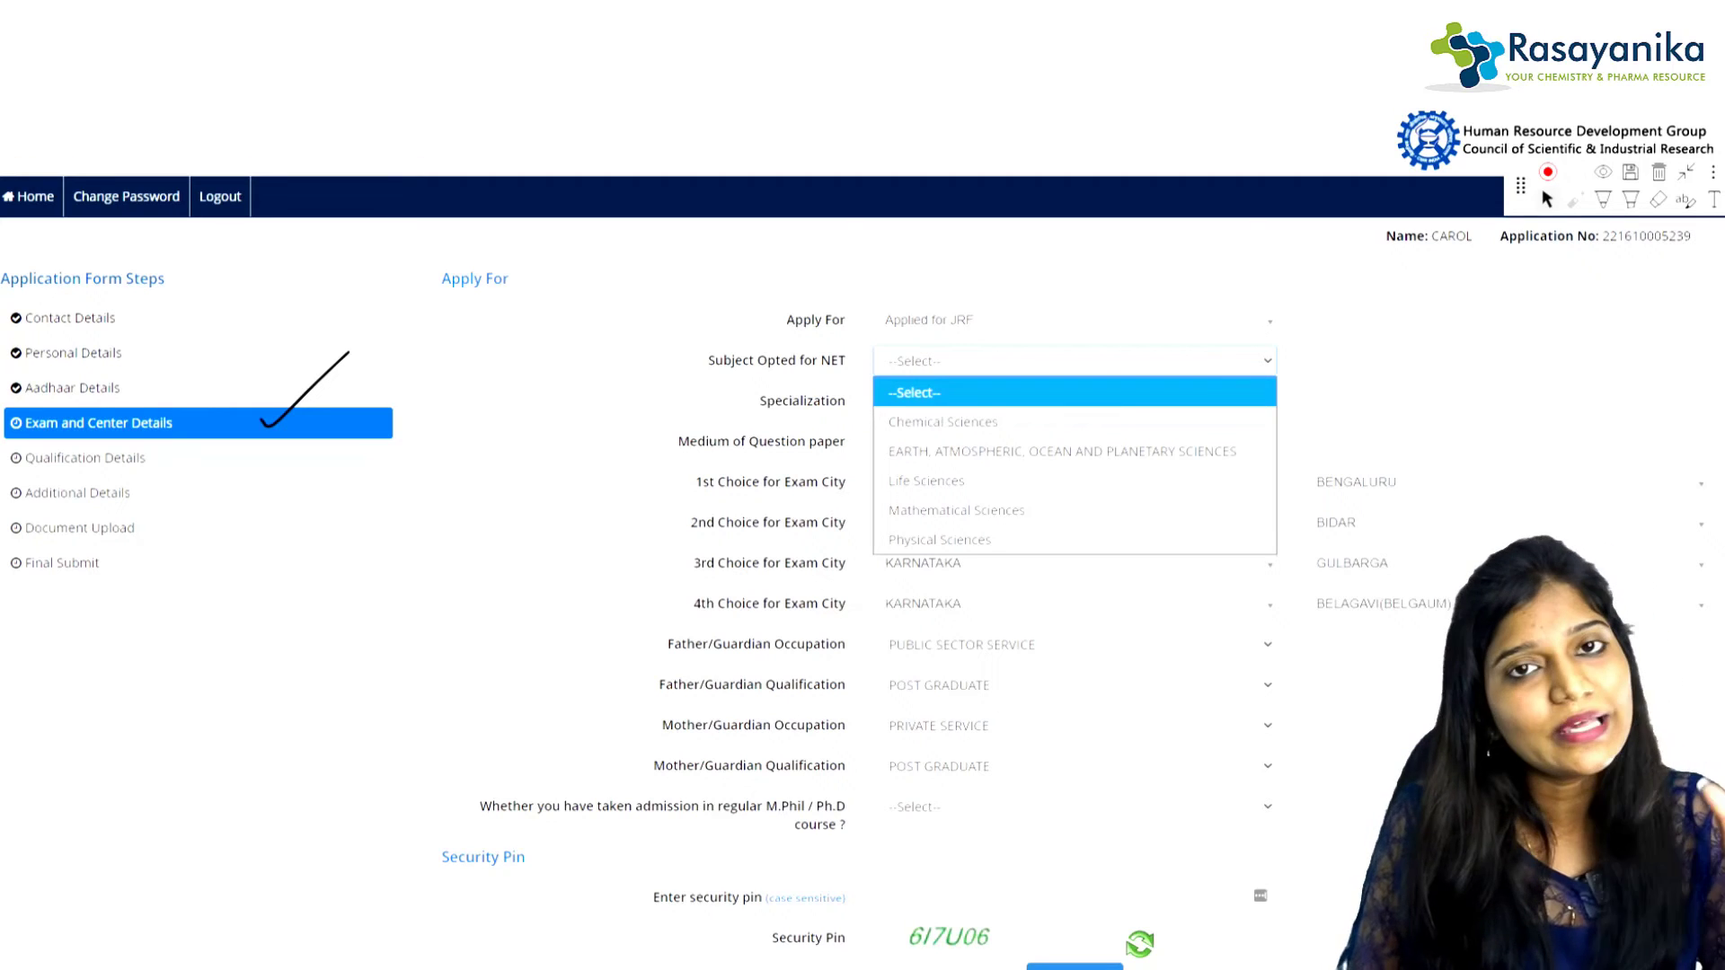
pyautogui.click(927, 482)
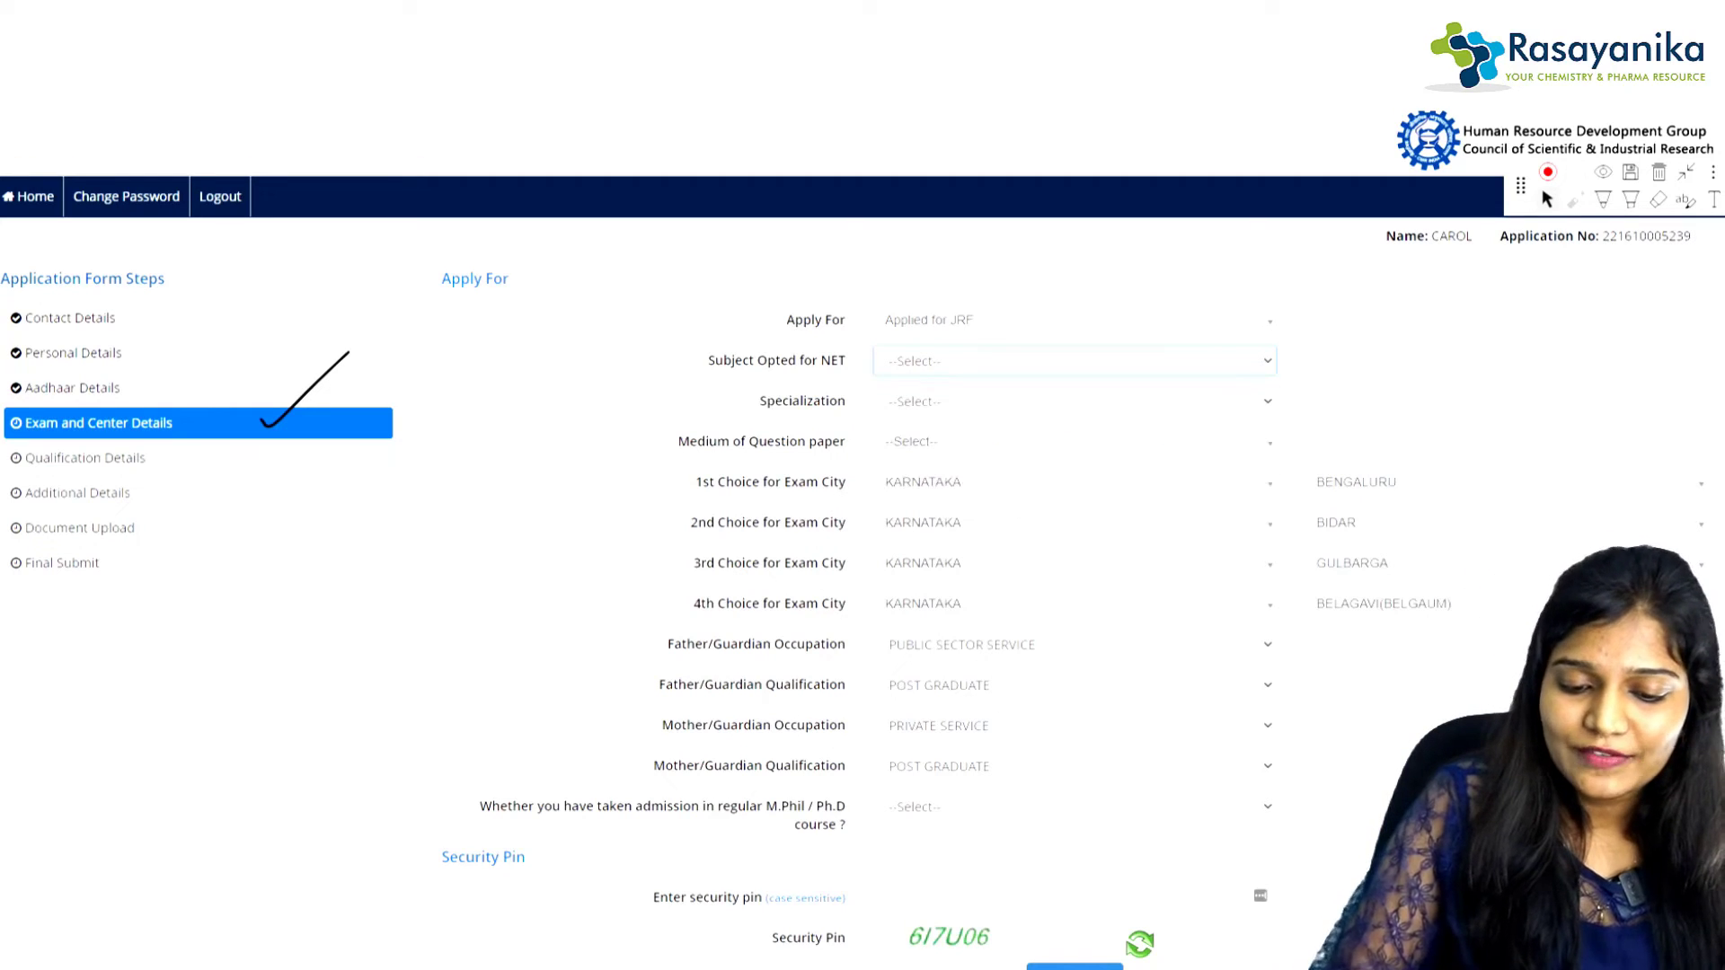
pyautogui.click(1074, 401)
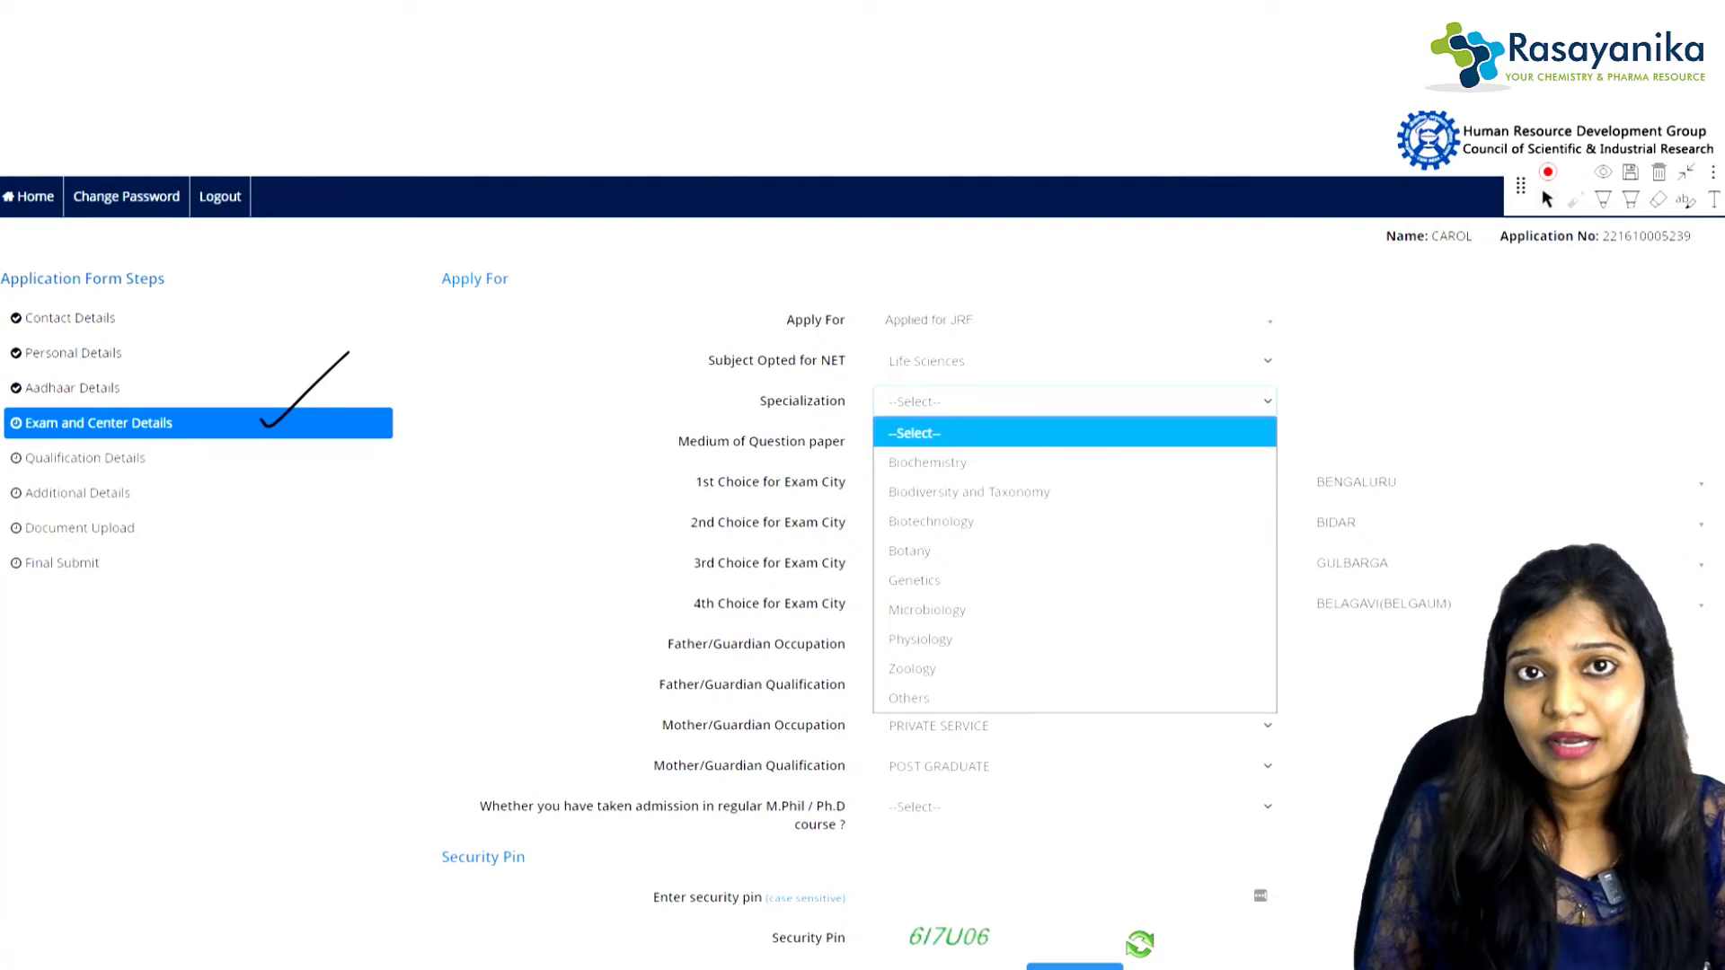
pyautogui.click(931, 521)
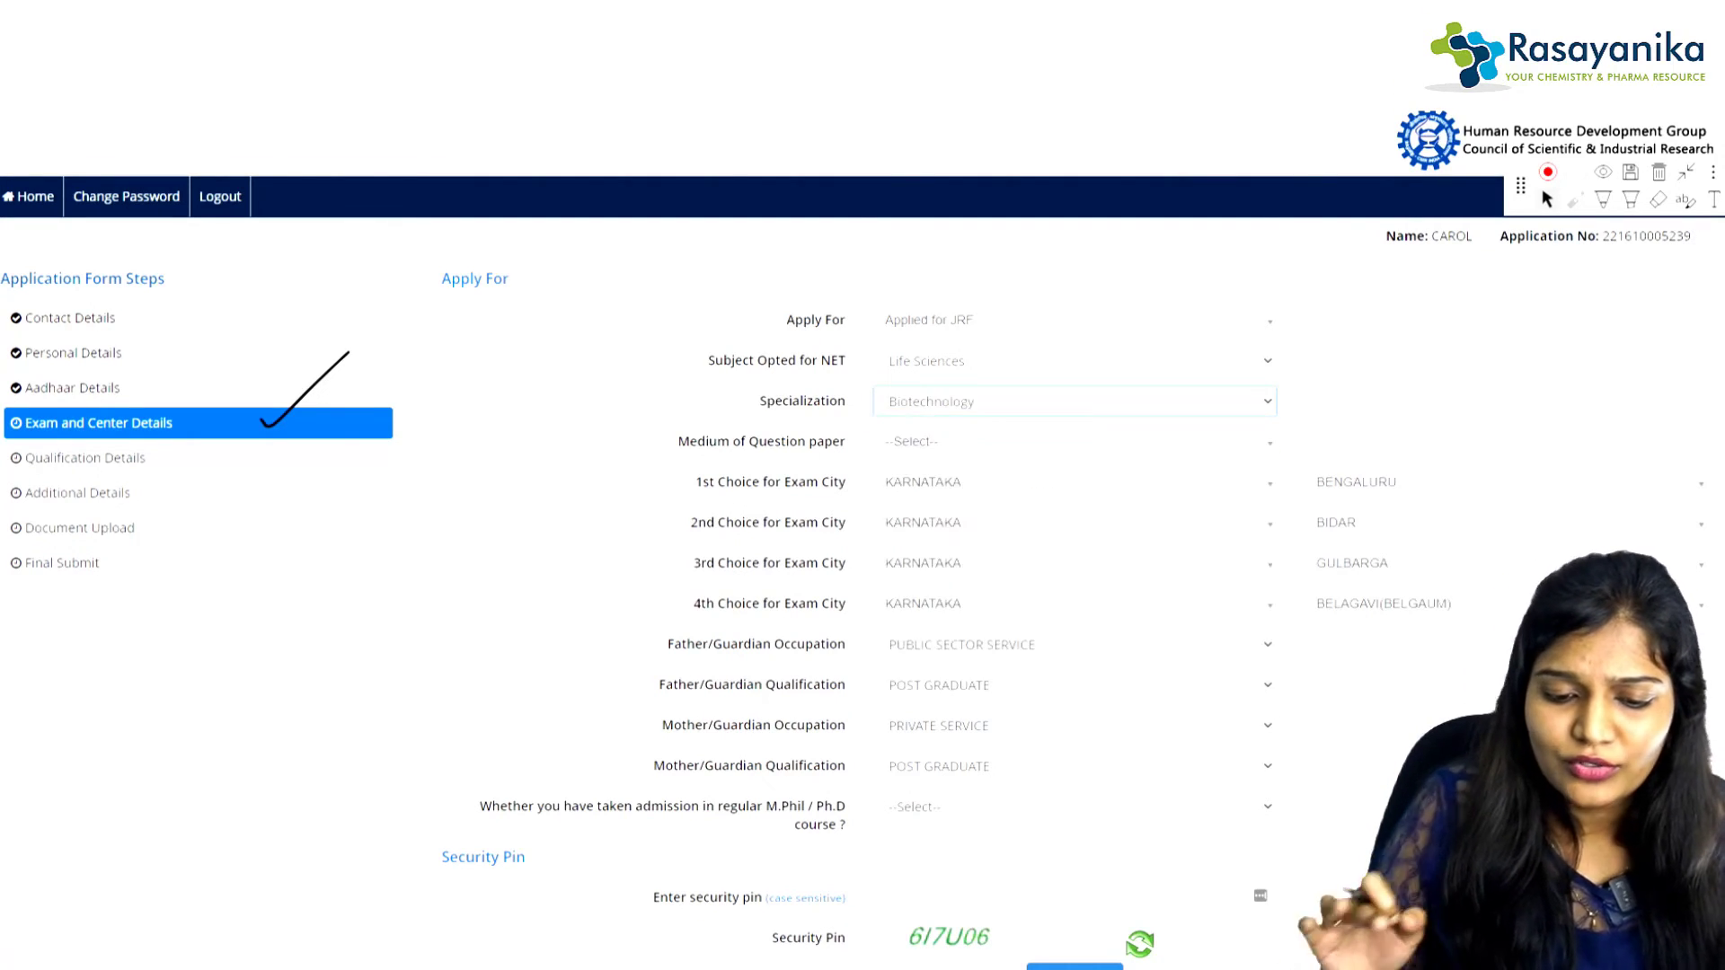
pyautogui.click(1075, 442)
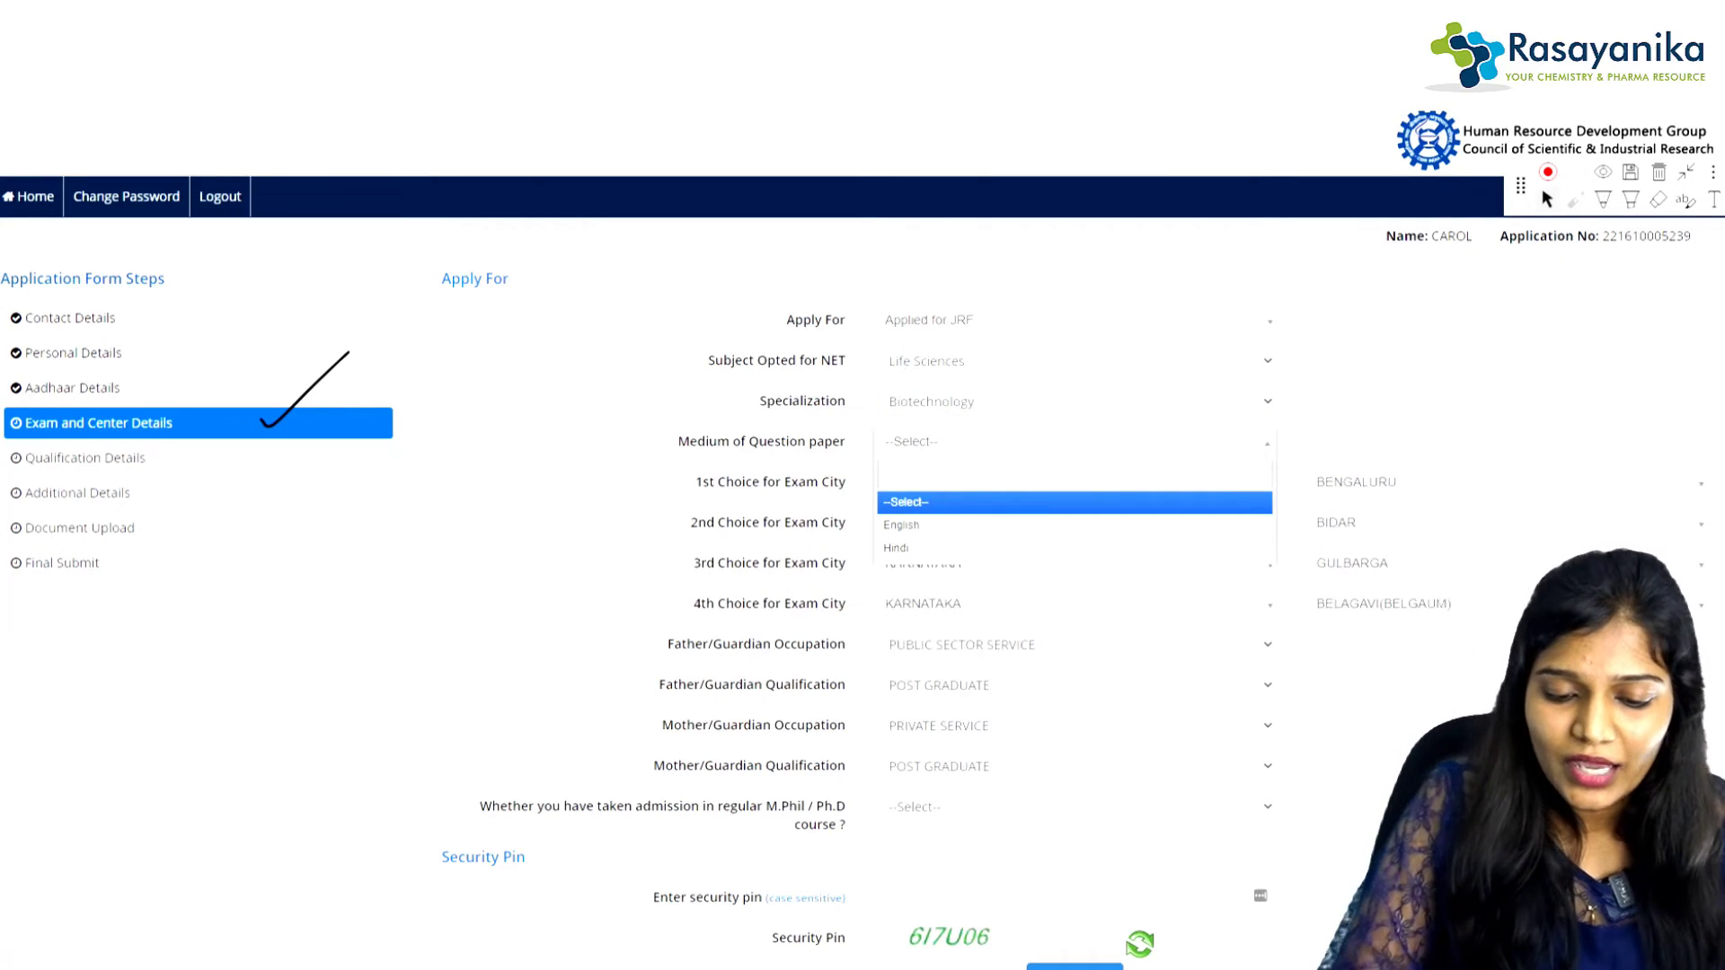
pyautogui.click(901, 525)
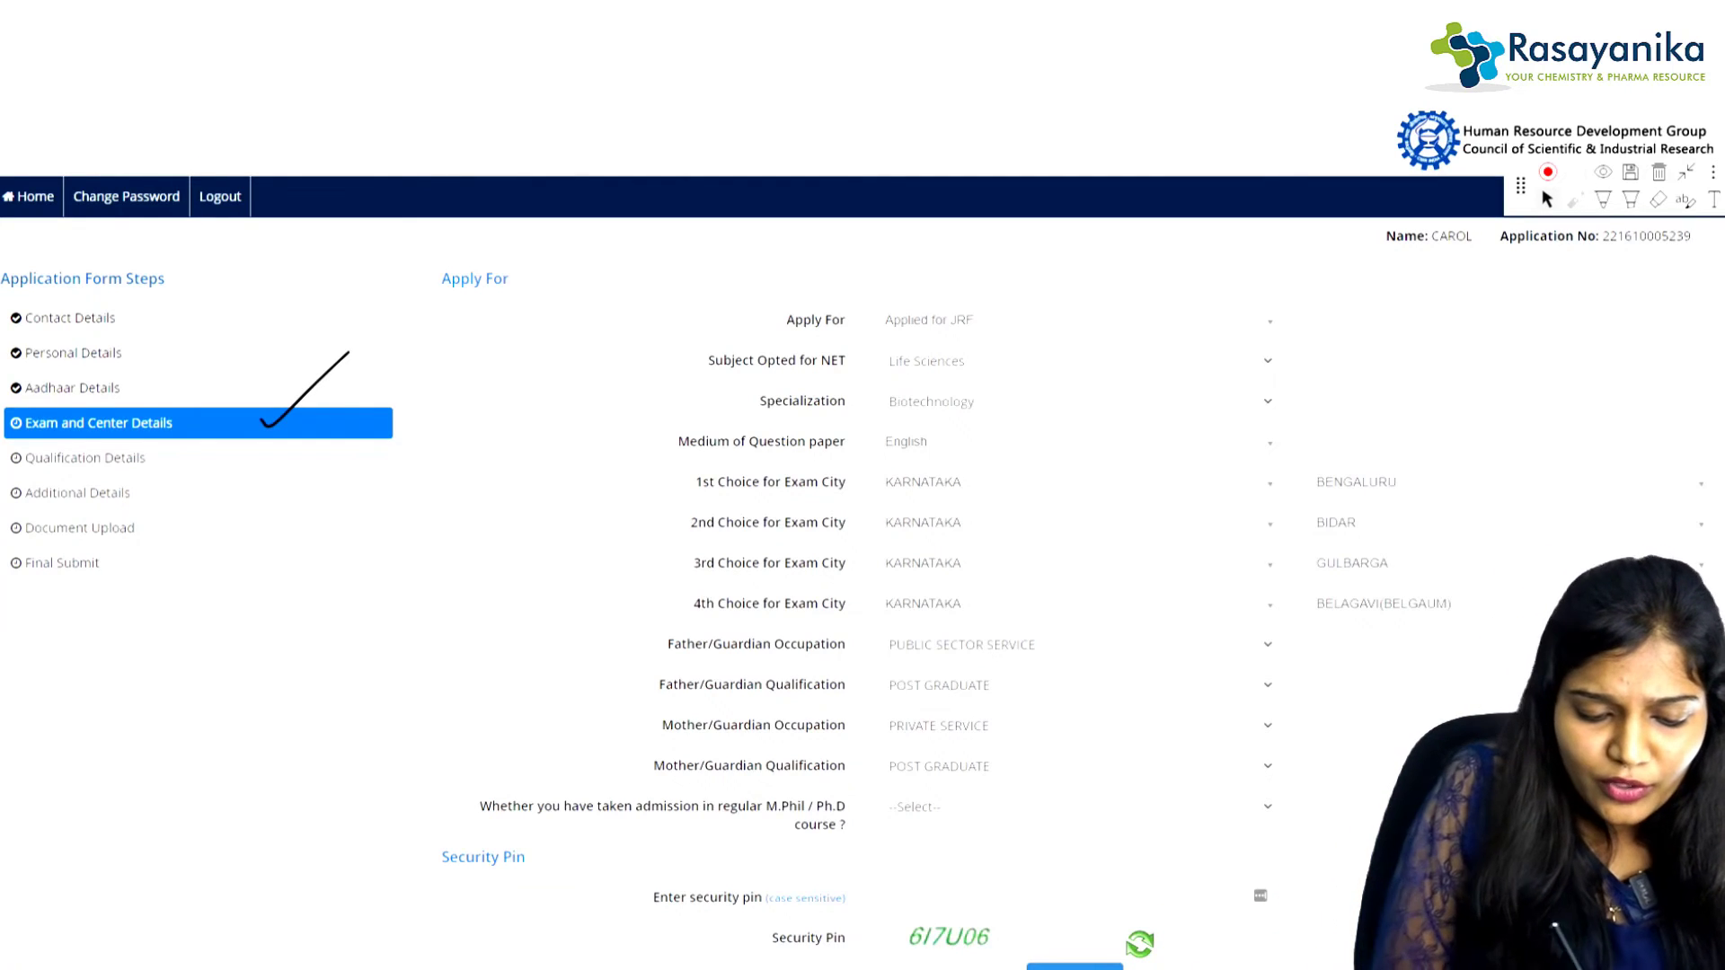
# Step: Underline the four parent occupation and qualification labels and mark the M.Phil/Ph.D admission question
pyautogui.click(1603, 200)
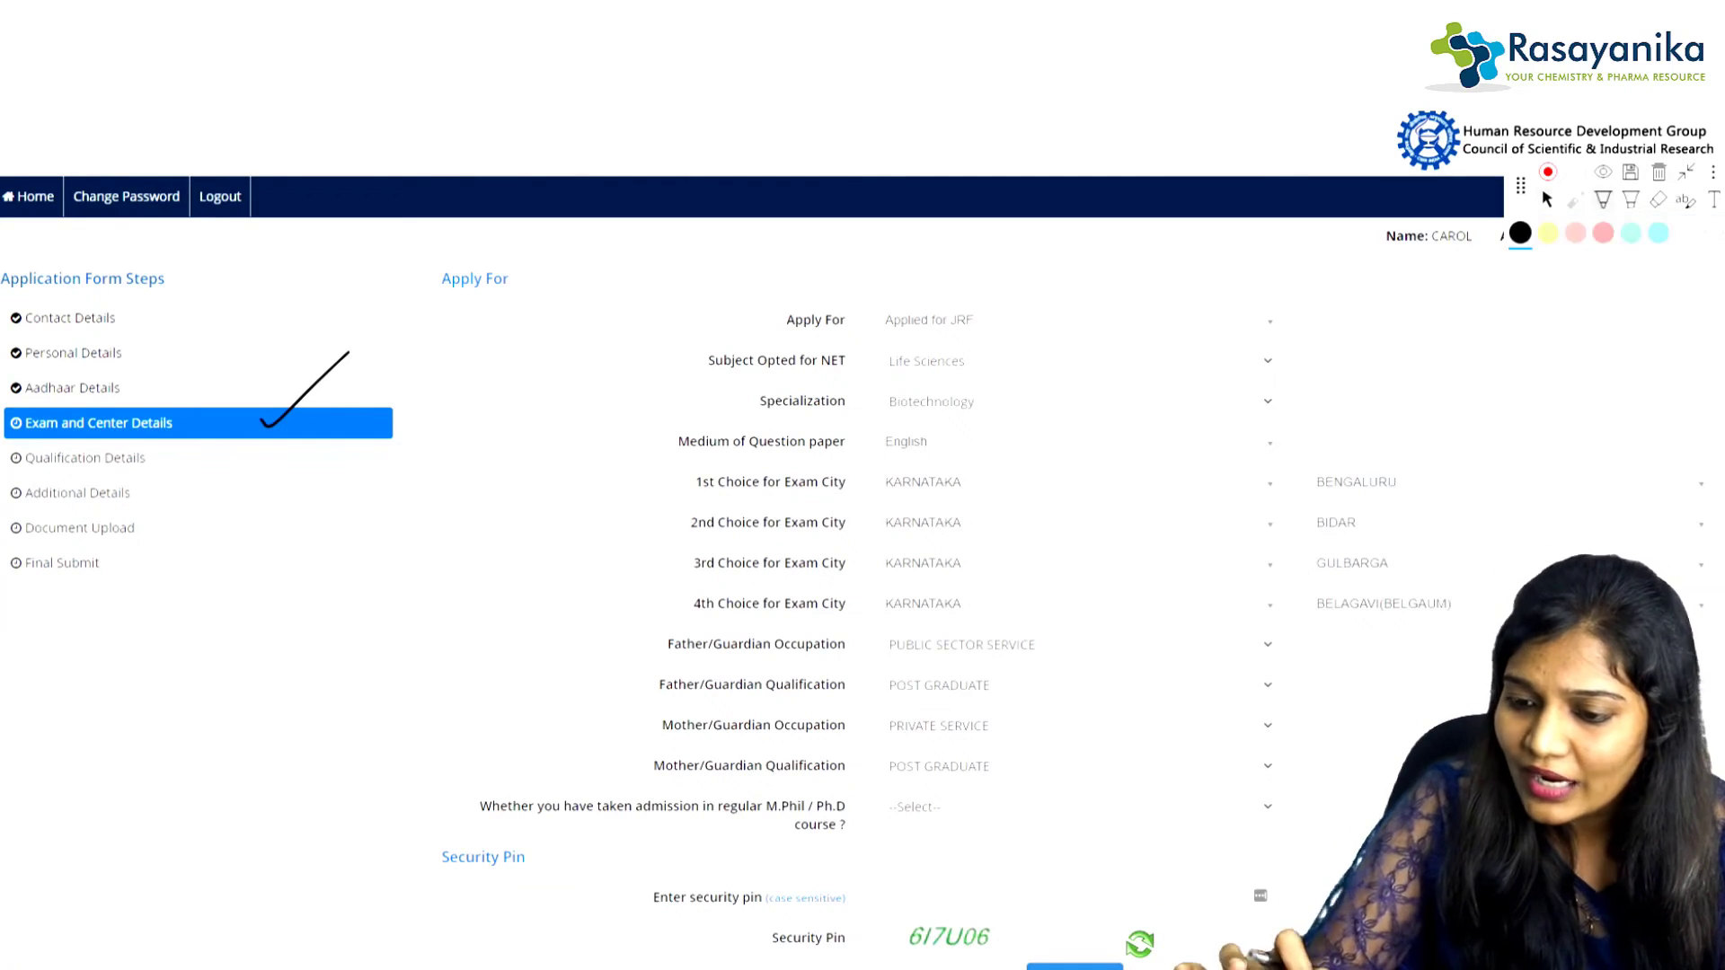
pyautogui.moveTo(682, 663); pyautogui.dragTo(858, 661)
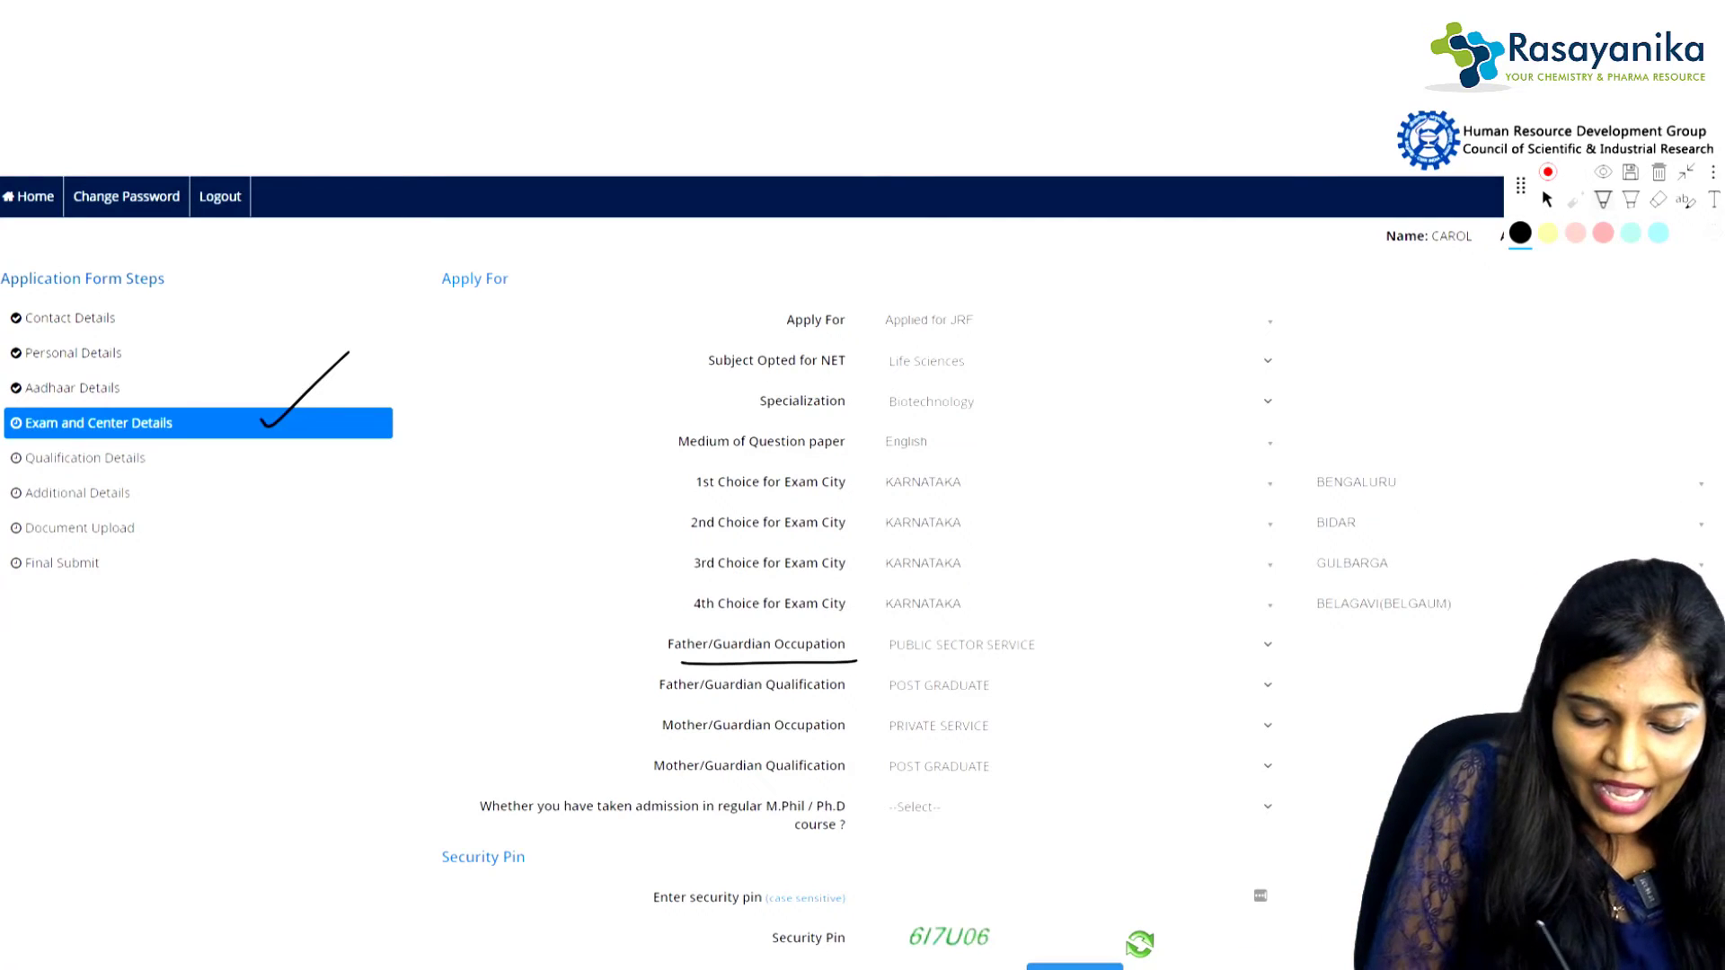
pyautogui.moveTo(663, 696); pyautogui.dragTo(859, 697)
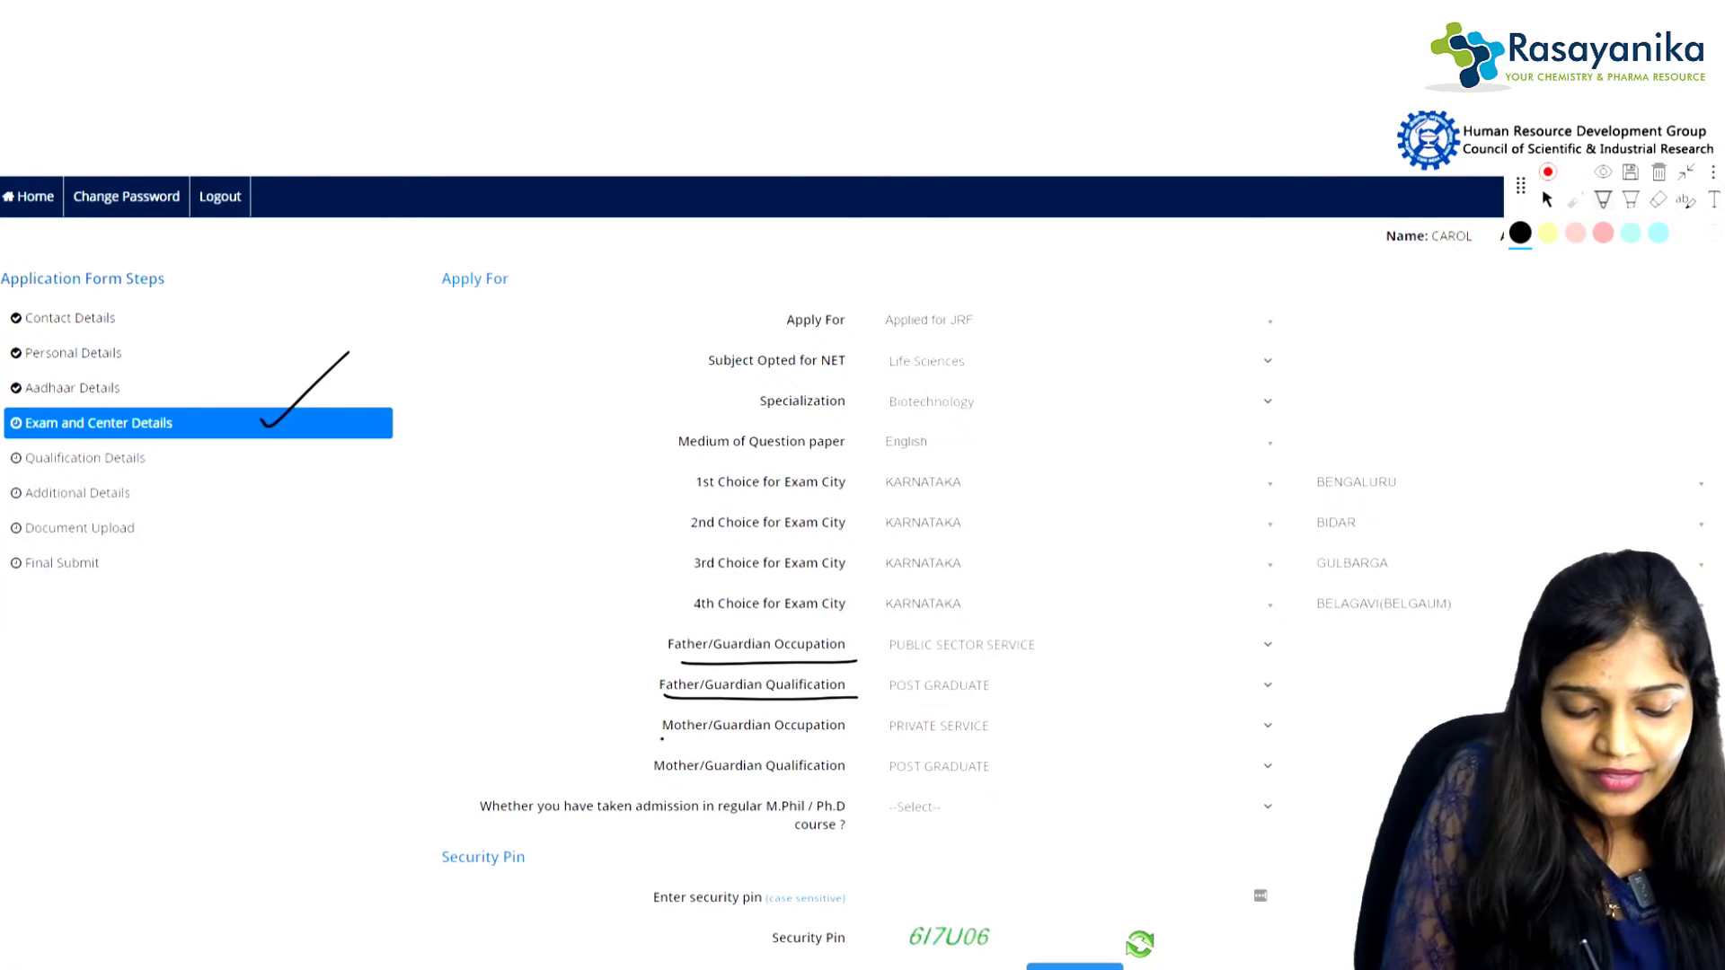
pyautogui.moveTo(662, 739); pyautogui.dragTo(852, 733)
pyautogui.moveTo(642, 782); pyautogui.dragTo(860, 780)
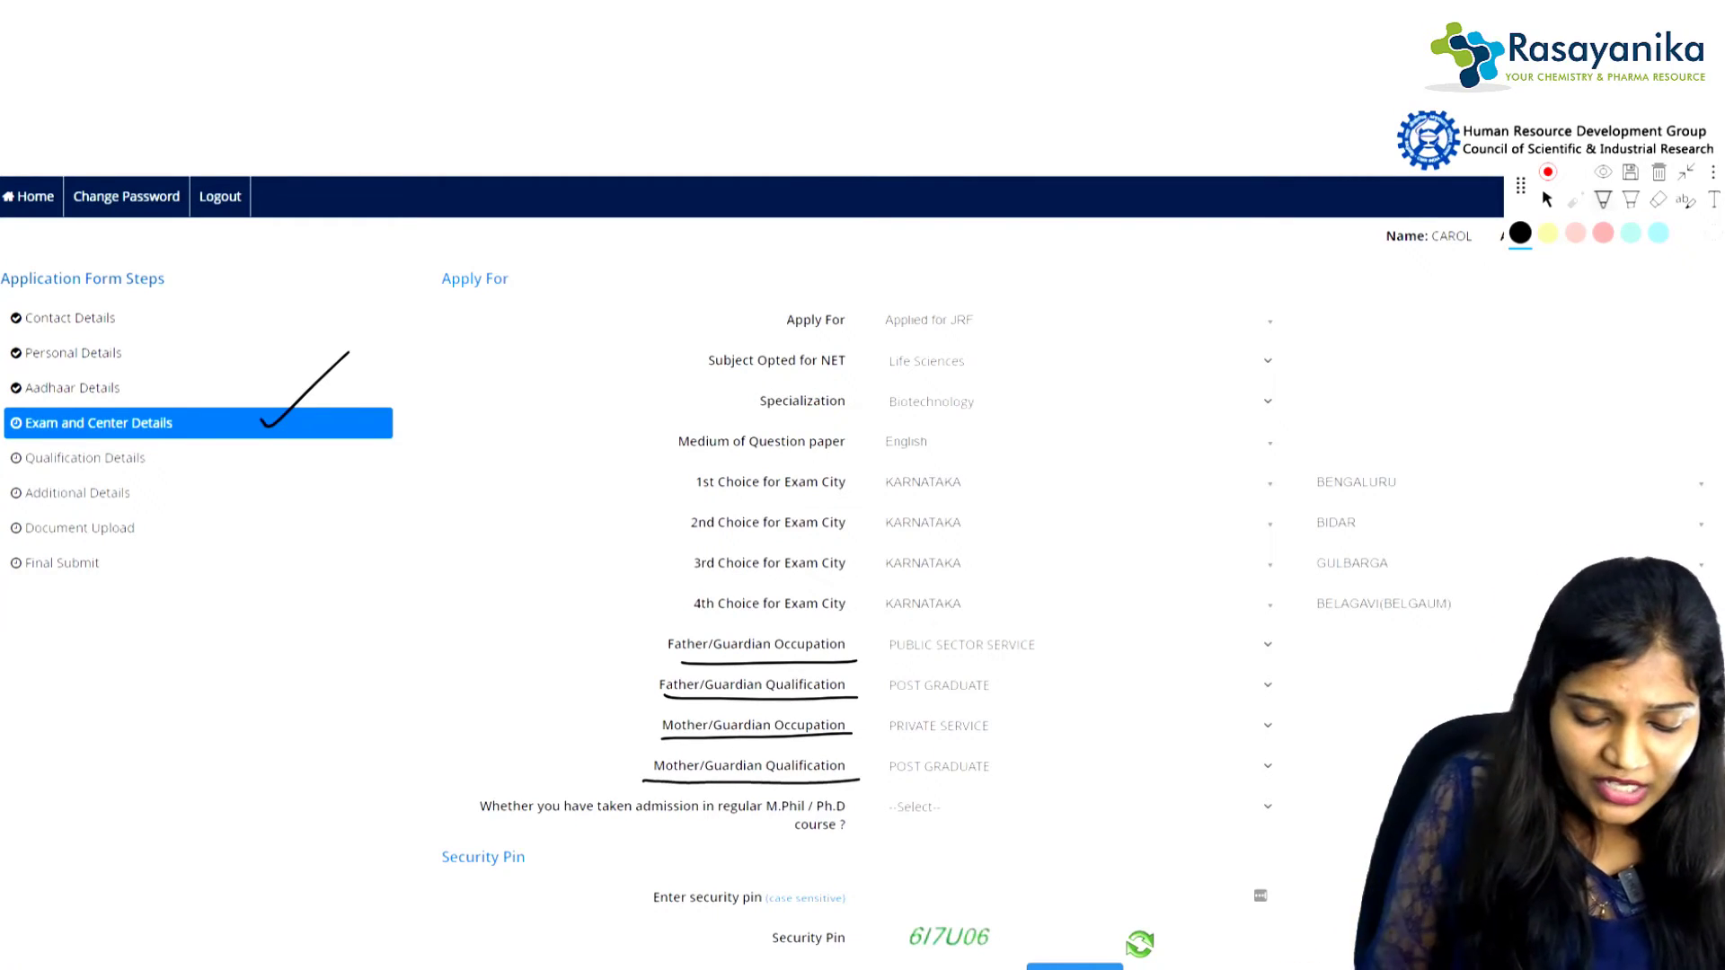
pyautogui.moveTo(460, 799); pyautogui.dragTo(578, 724)
pyautogui.moveTo(507, 771)
pyautogui.mouseDown()
pyautogui.moveTo(475, 798)
pyautogui.moveTo(861, 845)
pyautogui.mouseUp()
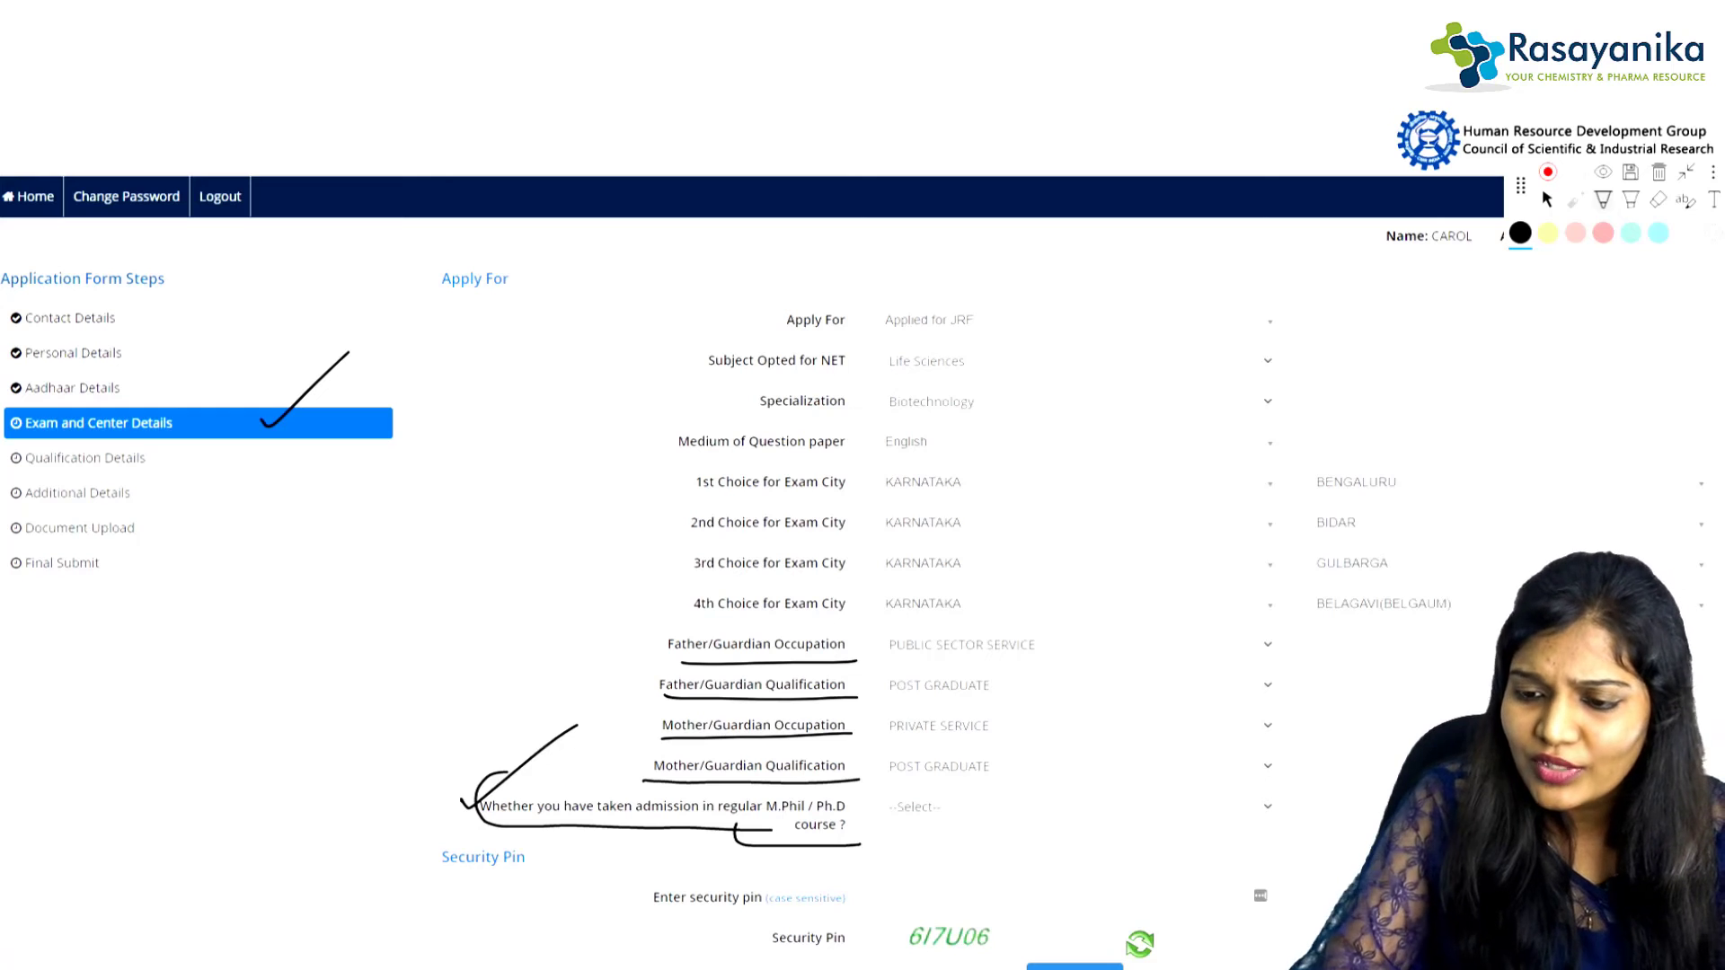
# Step: Answer No to M.Phil/Ph.D admission, check the master's question, then switch the answer to Yes
pyautogui.click(1547, 200)
pyautogui.click(1074, 807)
pyautogui.click(900, 901)
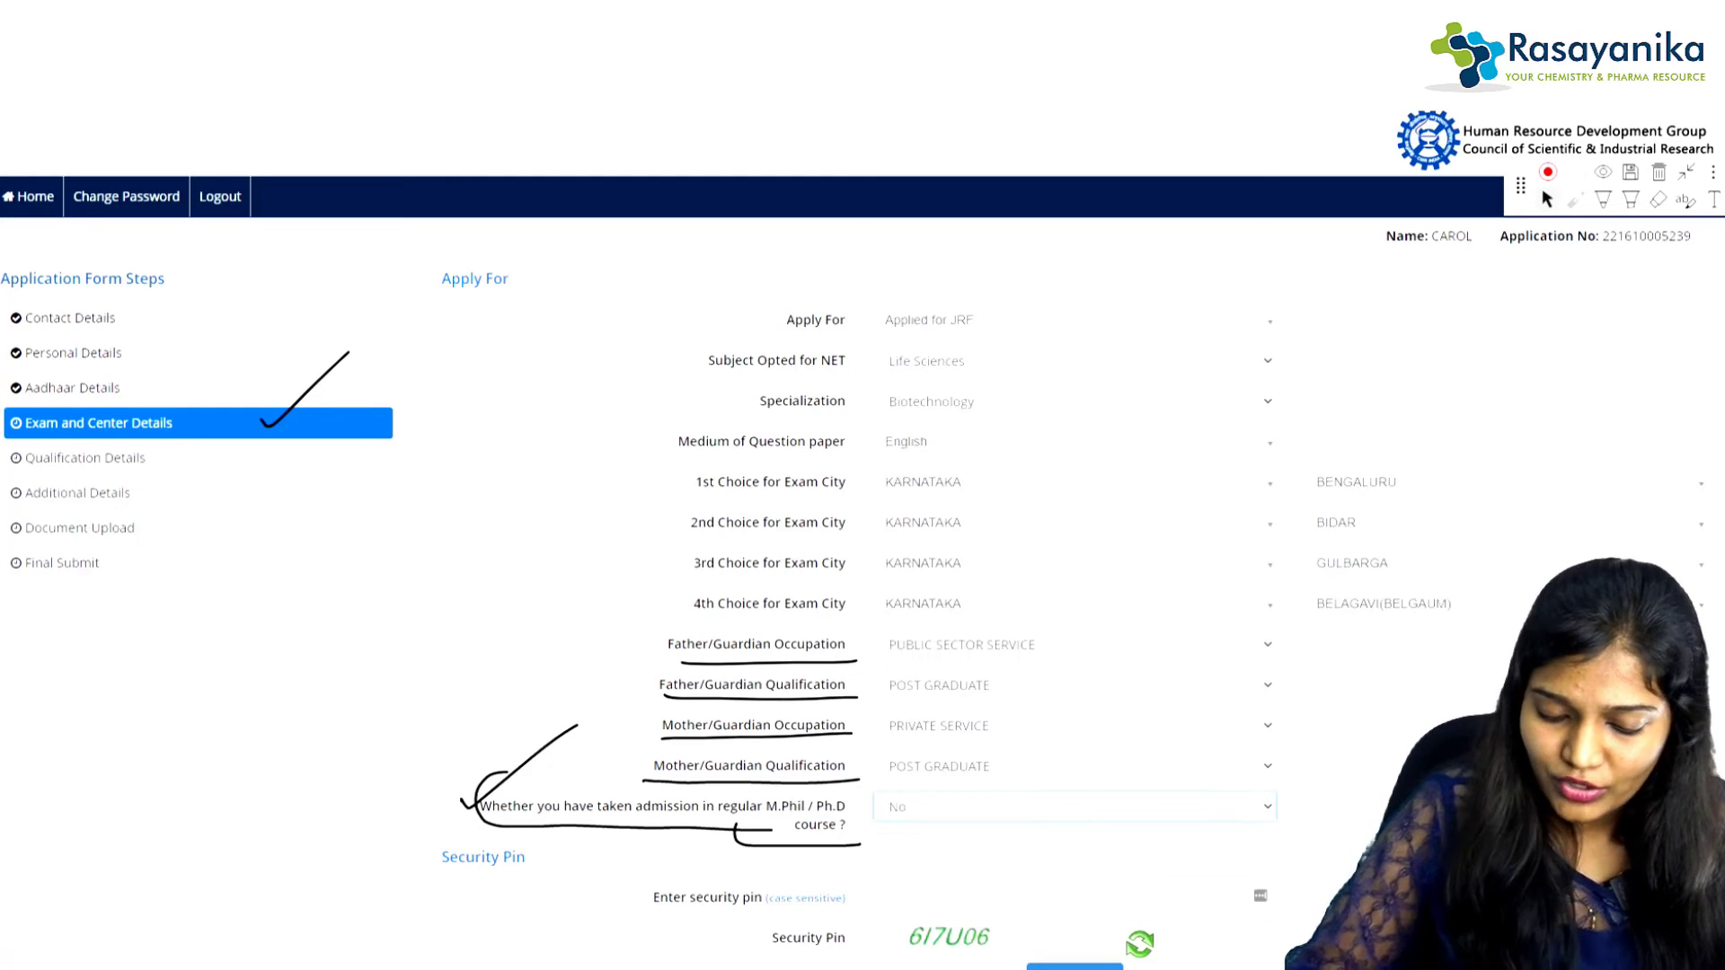
pyautogui.click(1074, 860)
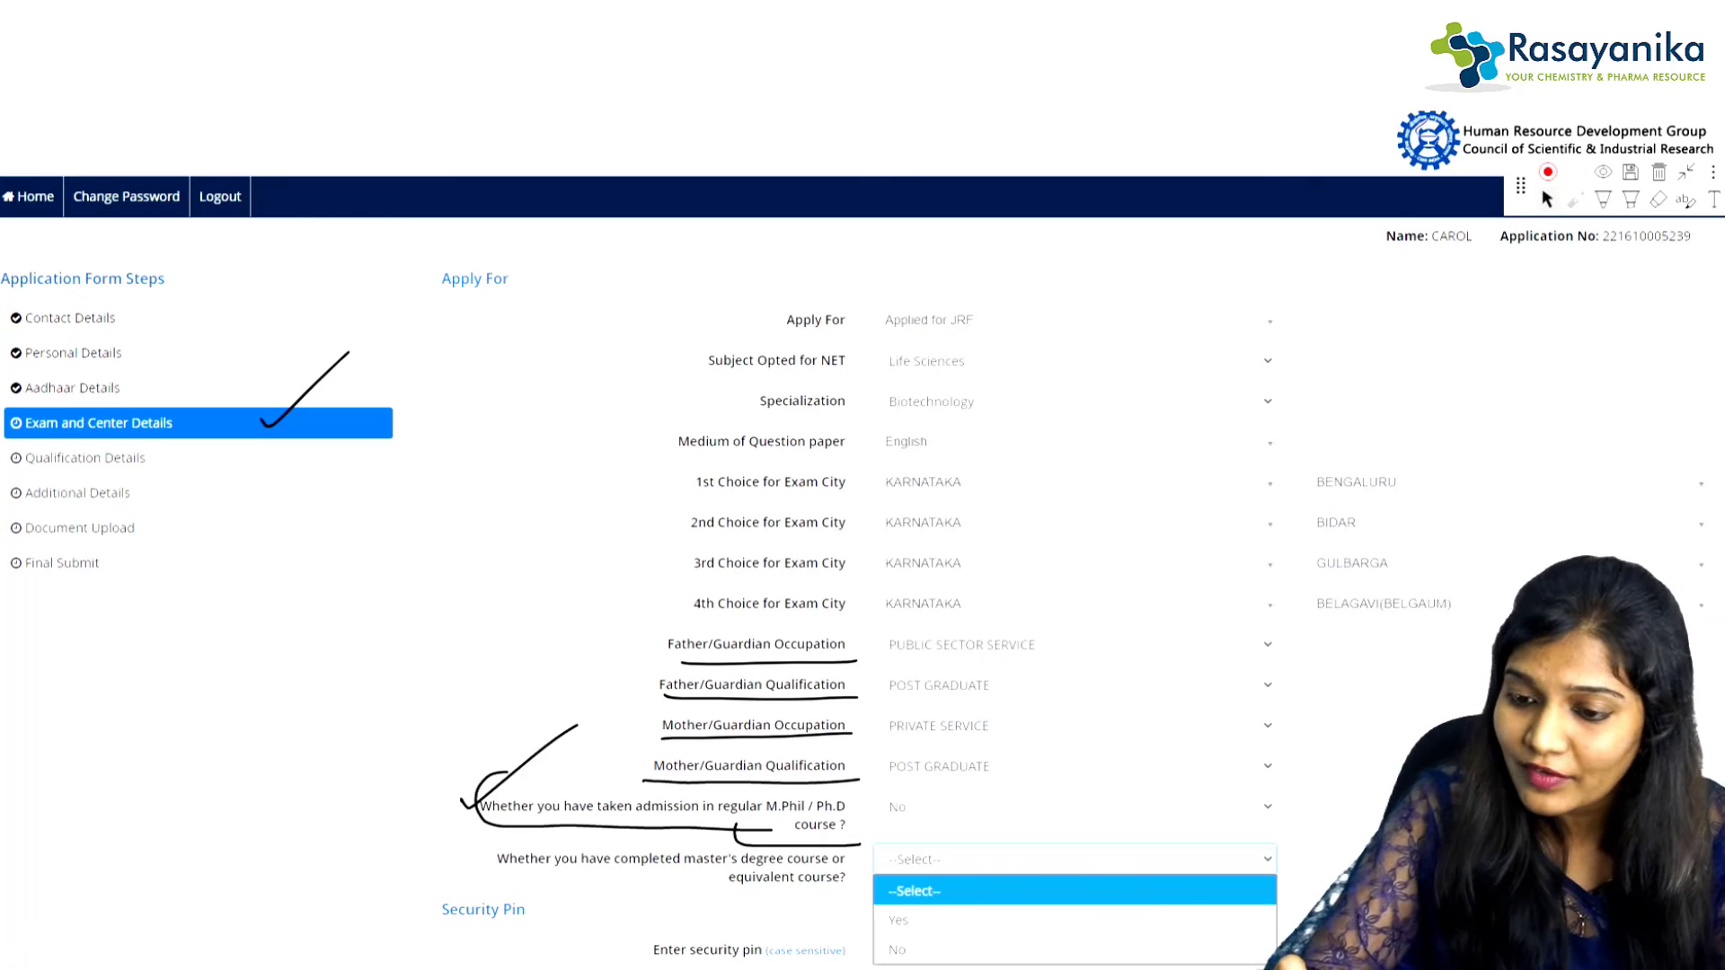
pyautogui.press('Escape')
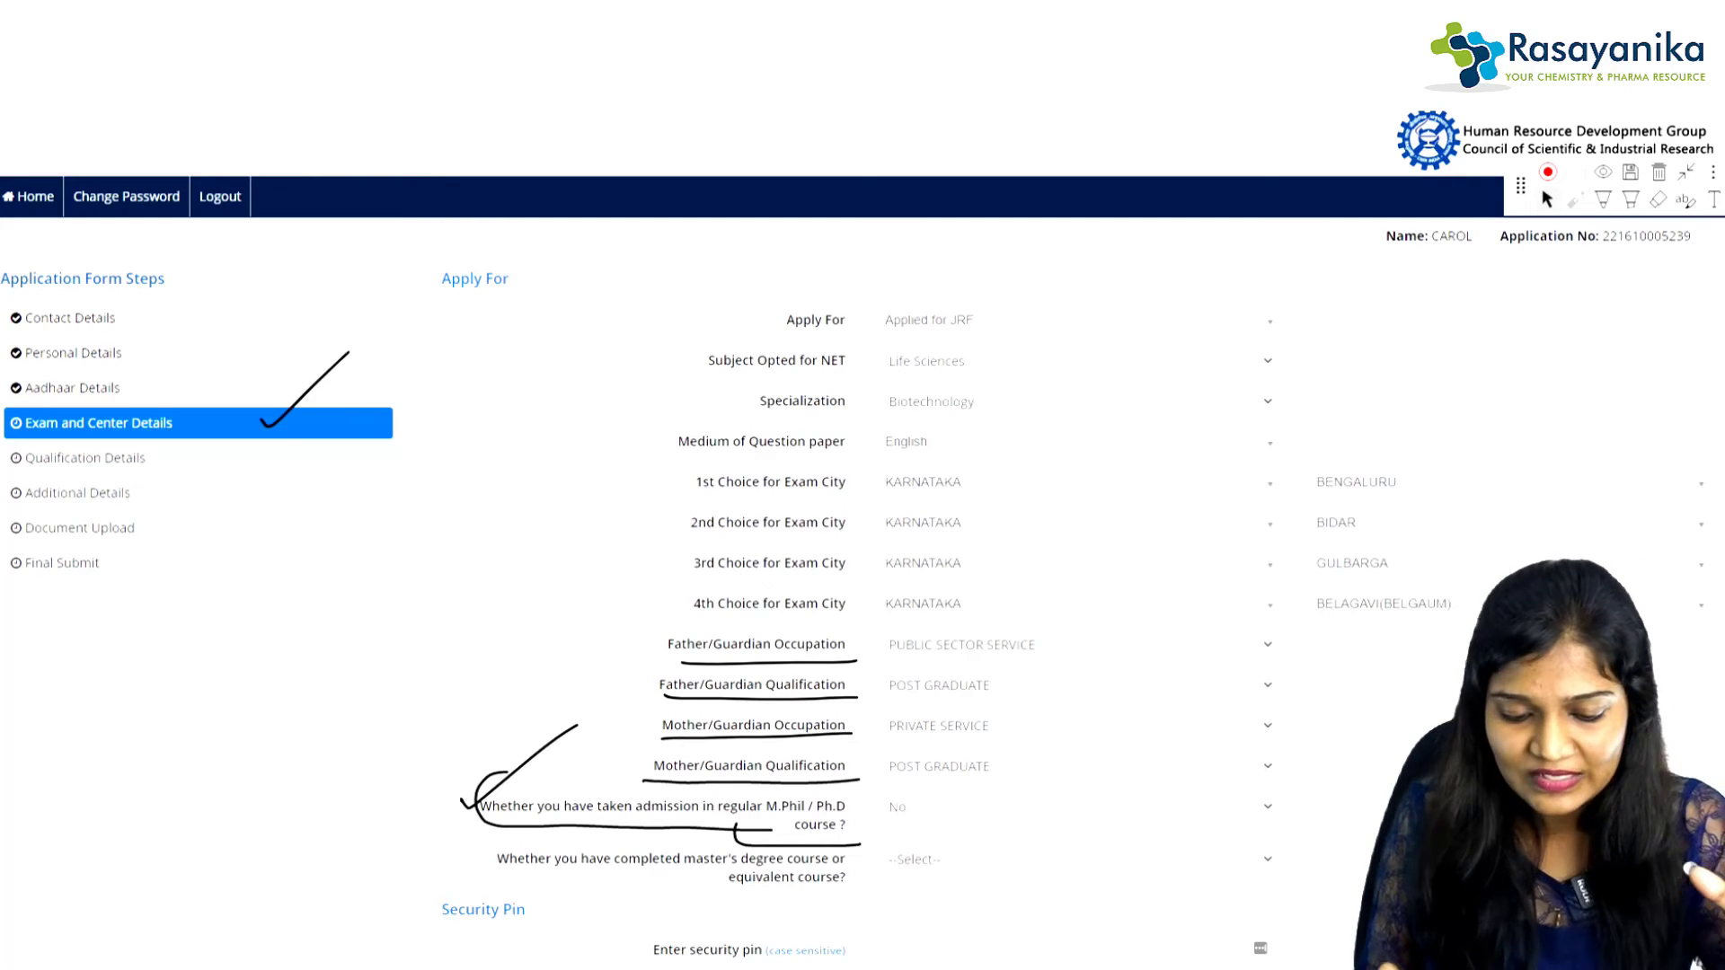
pyautogui.click(1074, 807)
pyautogui.click(1075, 868)
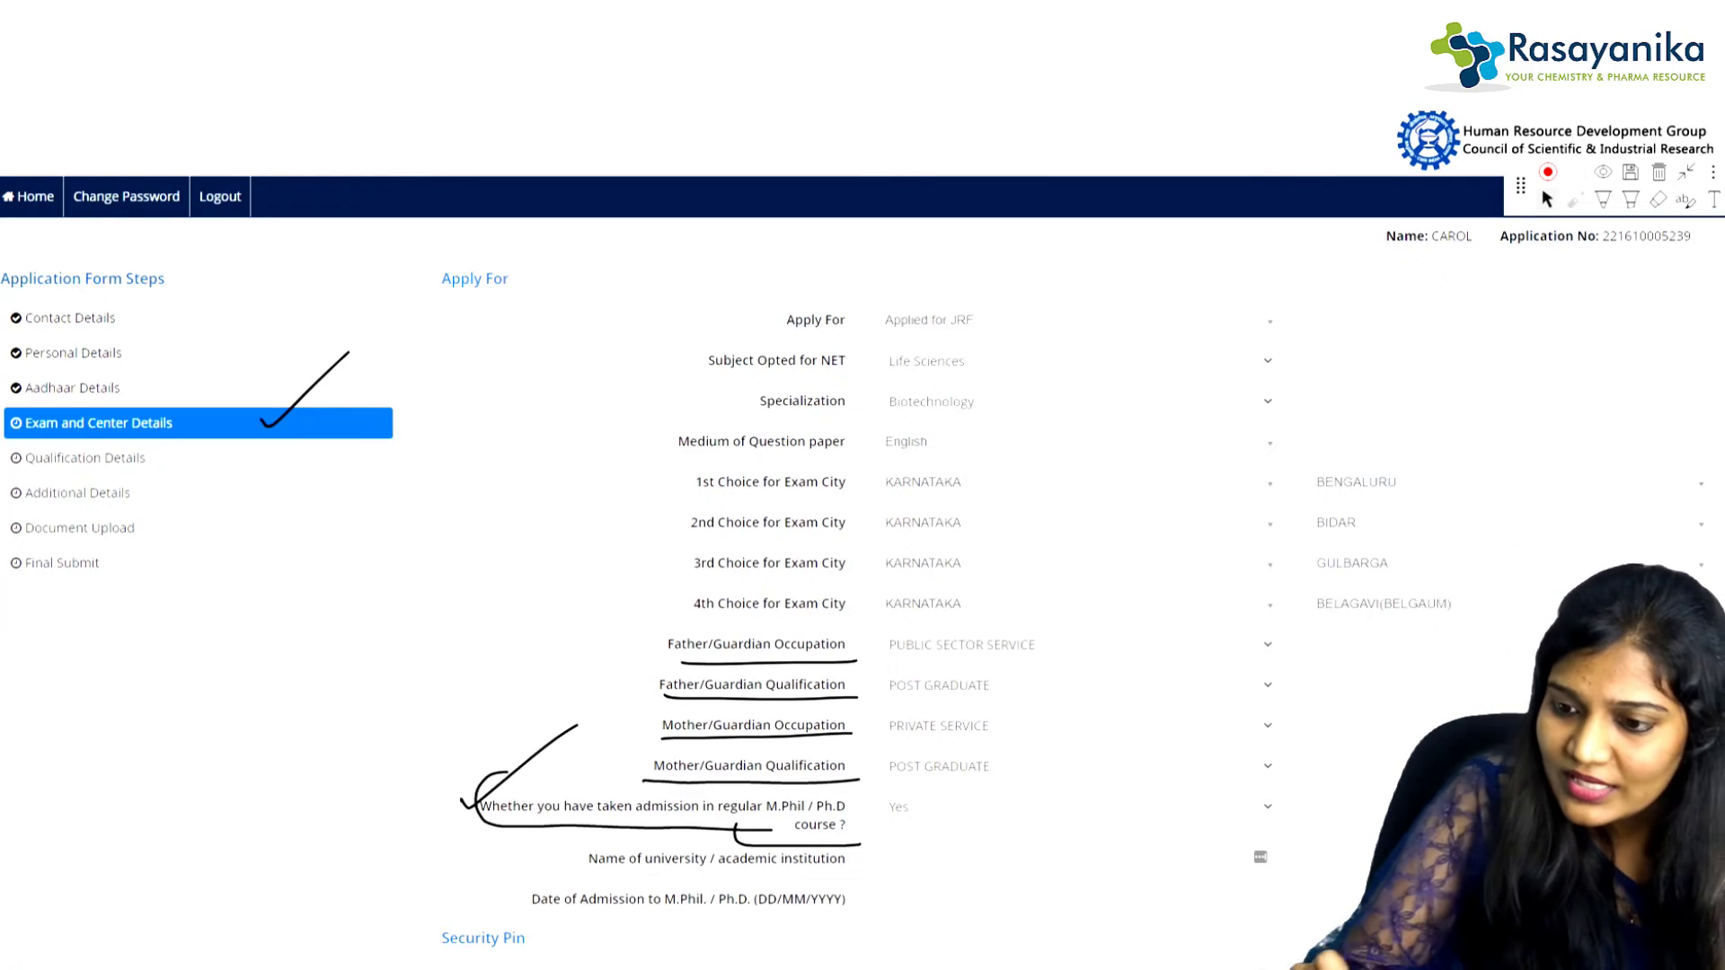
# Step: Underline the university and admission date labels, revert the answer to No, and erase all annotations
pyautogui.click(1603, 199)
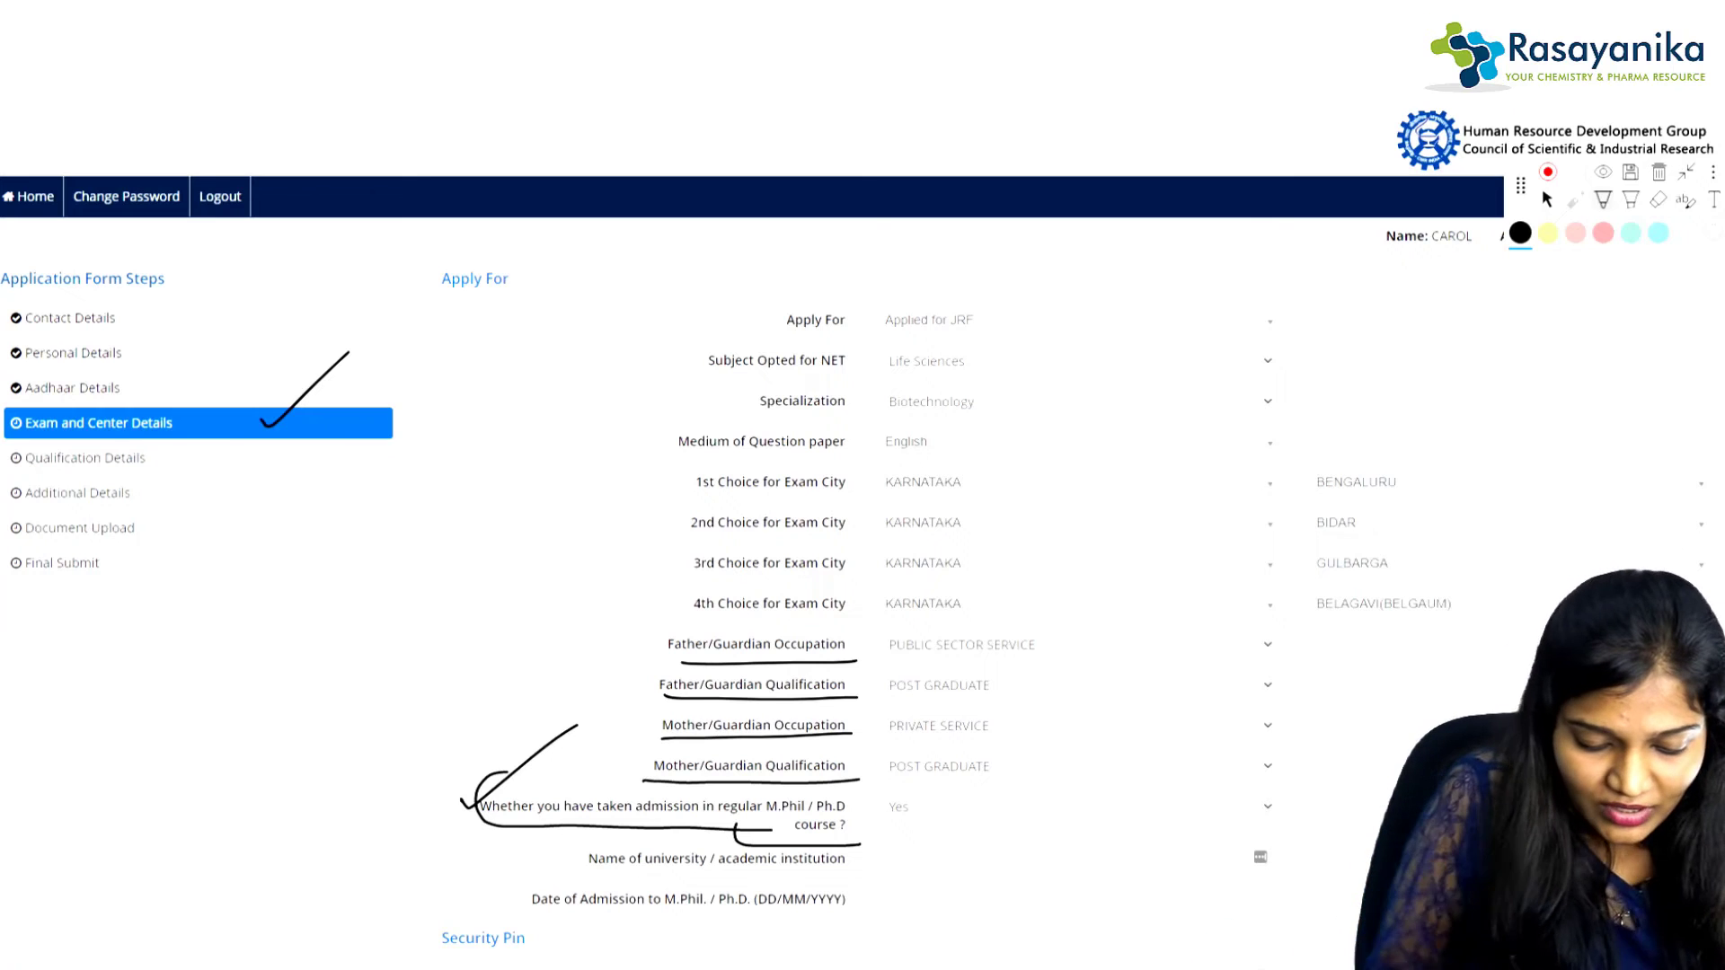
pyautogui.moveTo(589, 880); pyautogui.dragTo(860, 872)
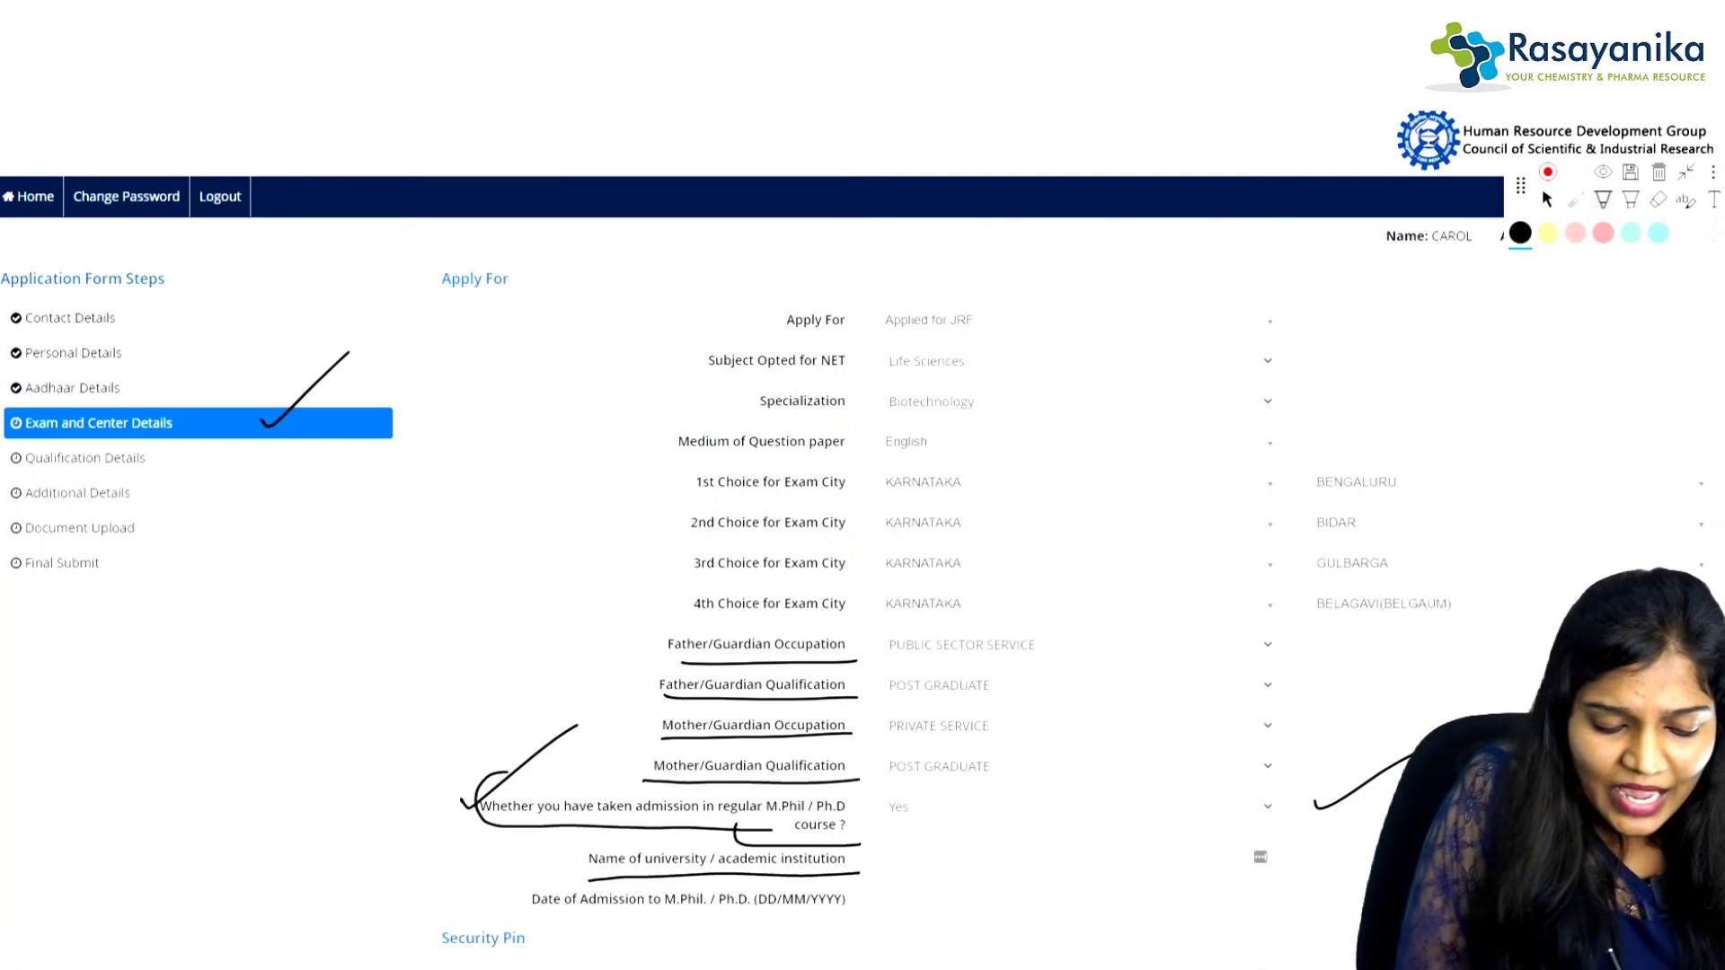
pyautogui.moveTo(543, 914); pyautogui.dragTo(806, 910)
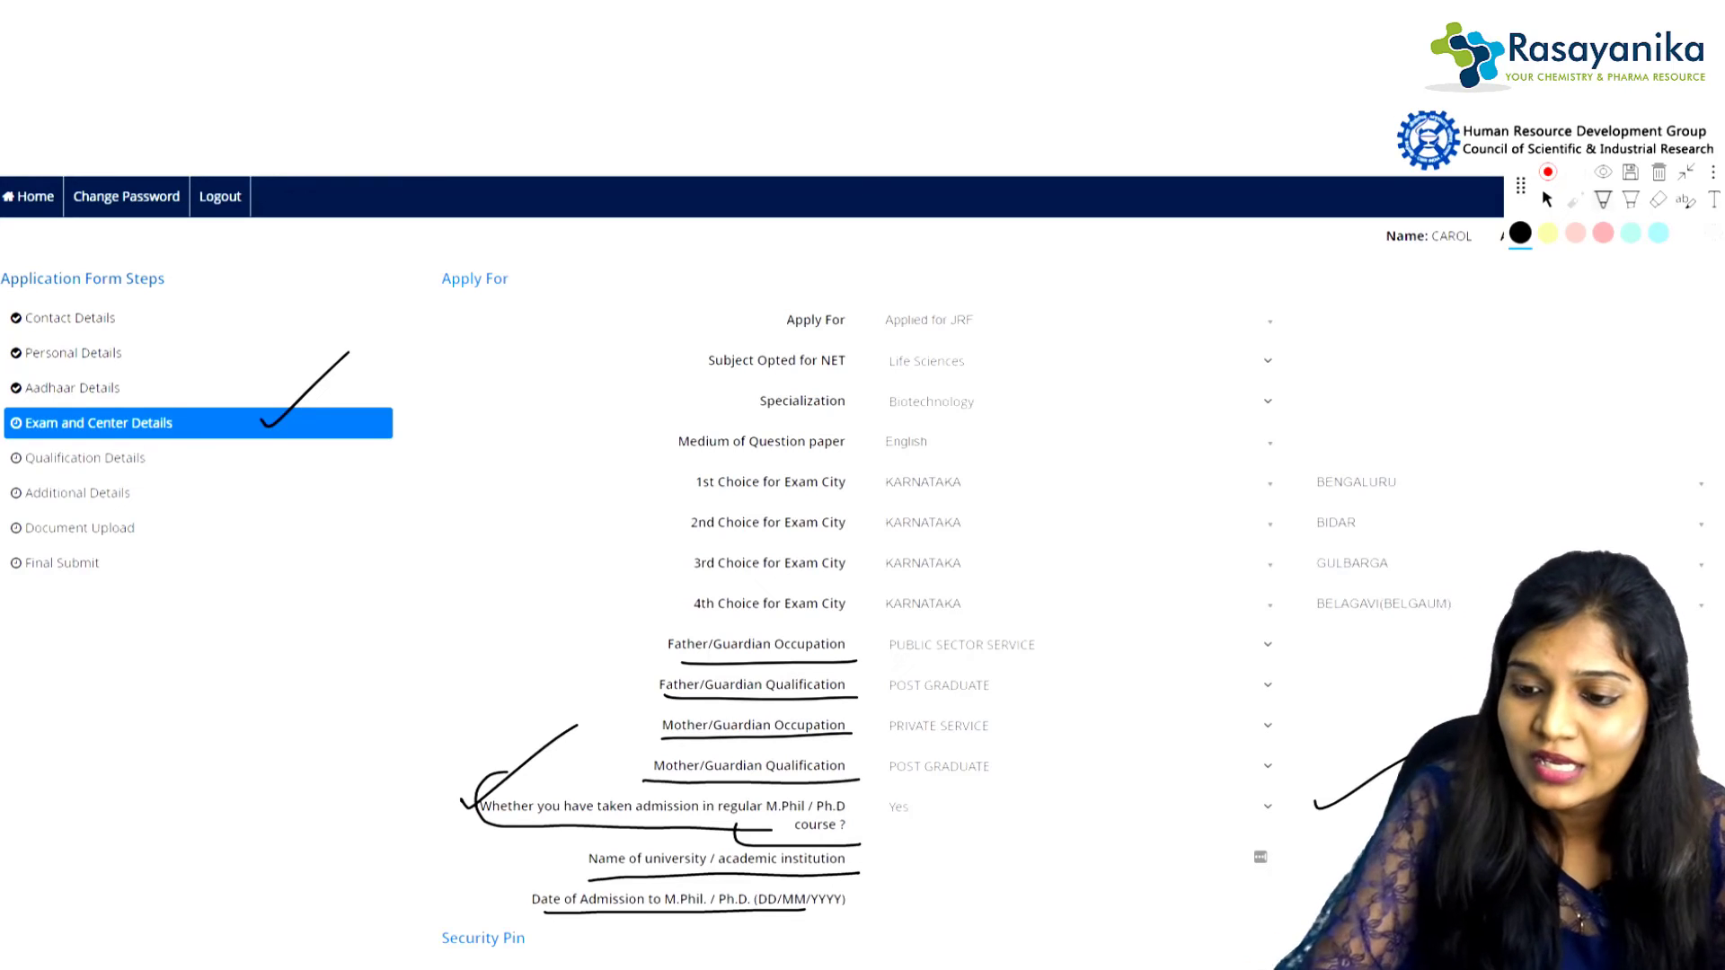
pyautogui.click(1548, 199)
pyautogui.click(1267, 806)
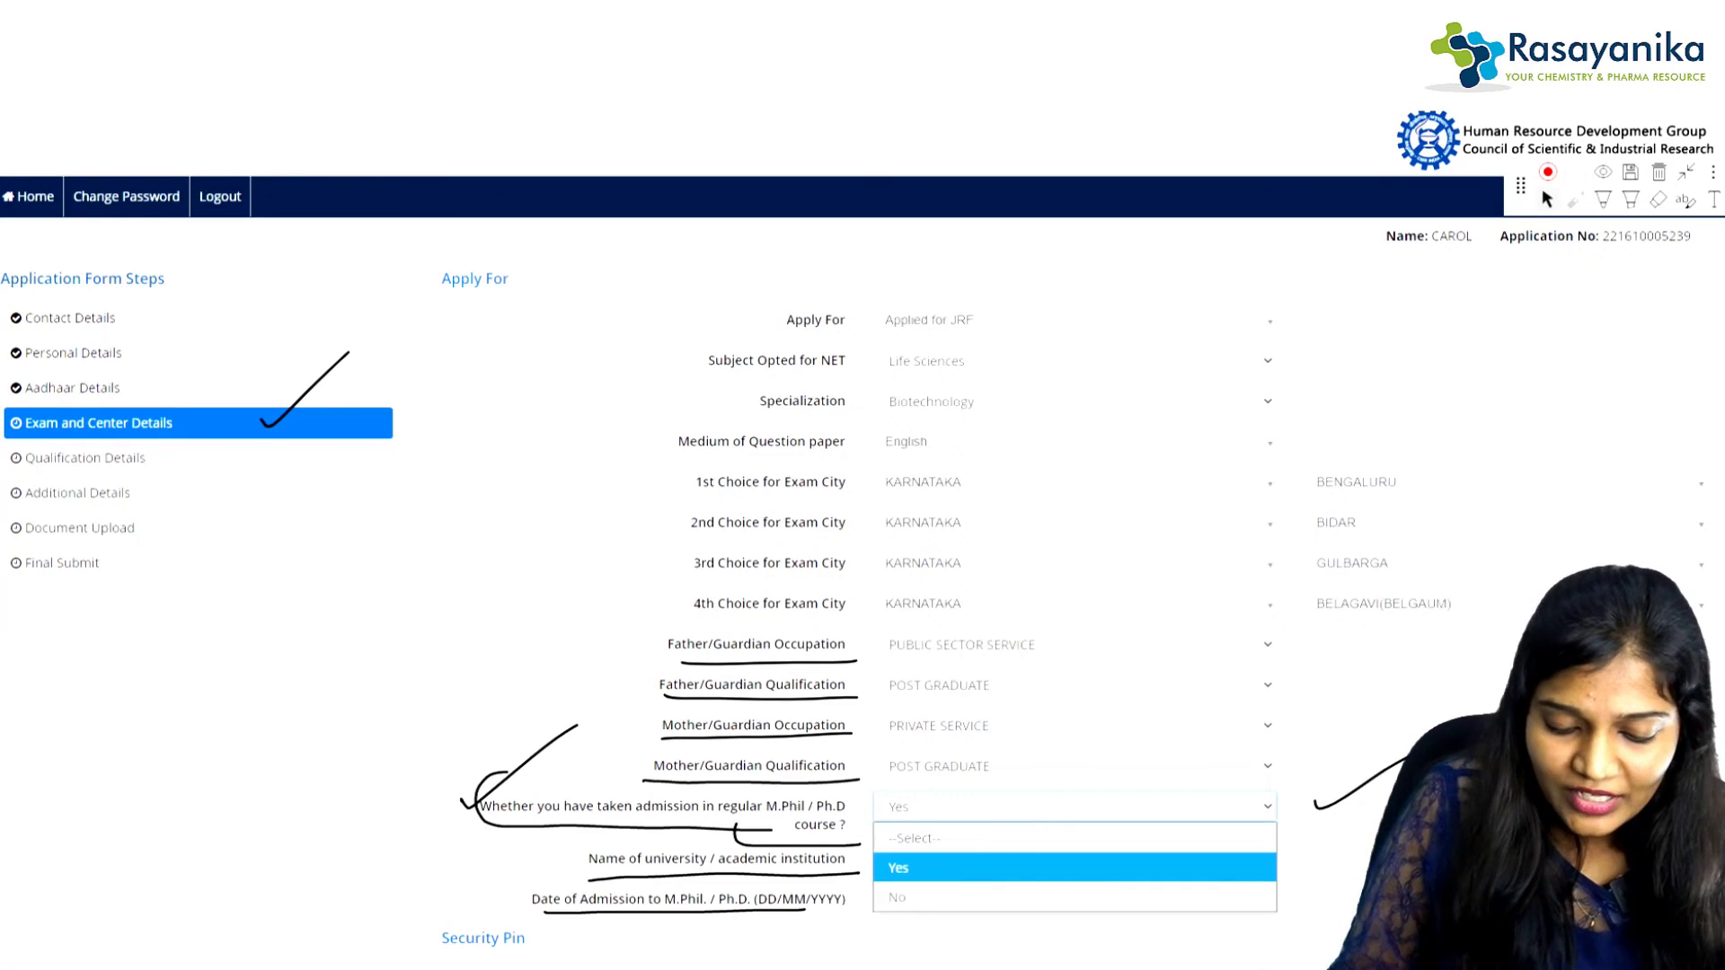
pyautogui.click(897, 898)
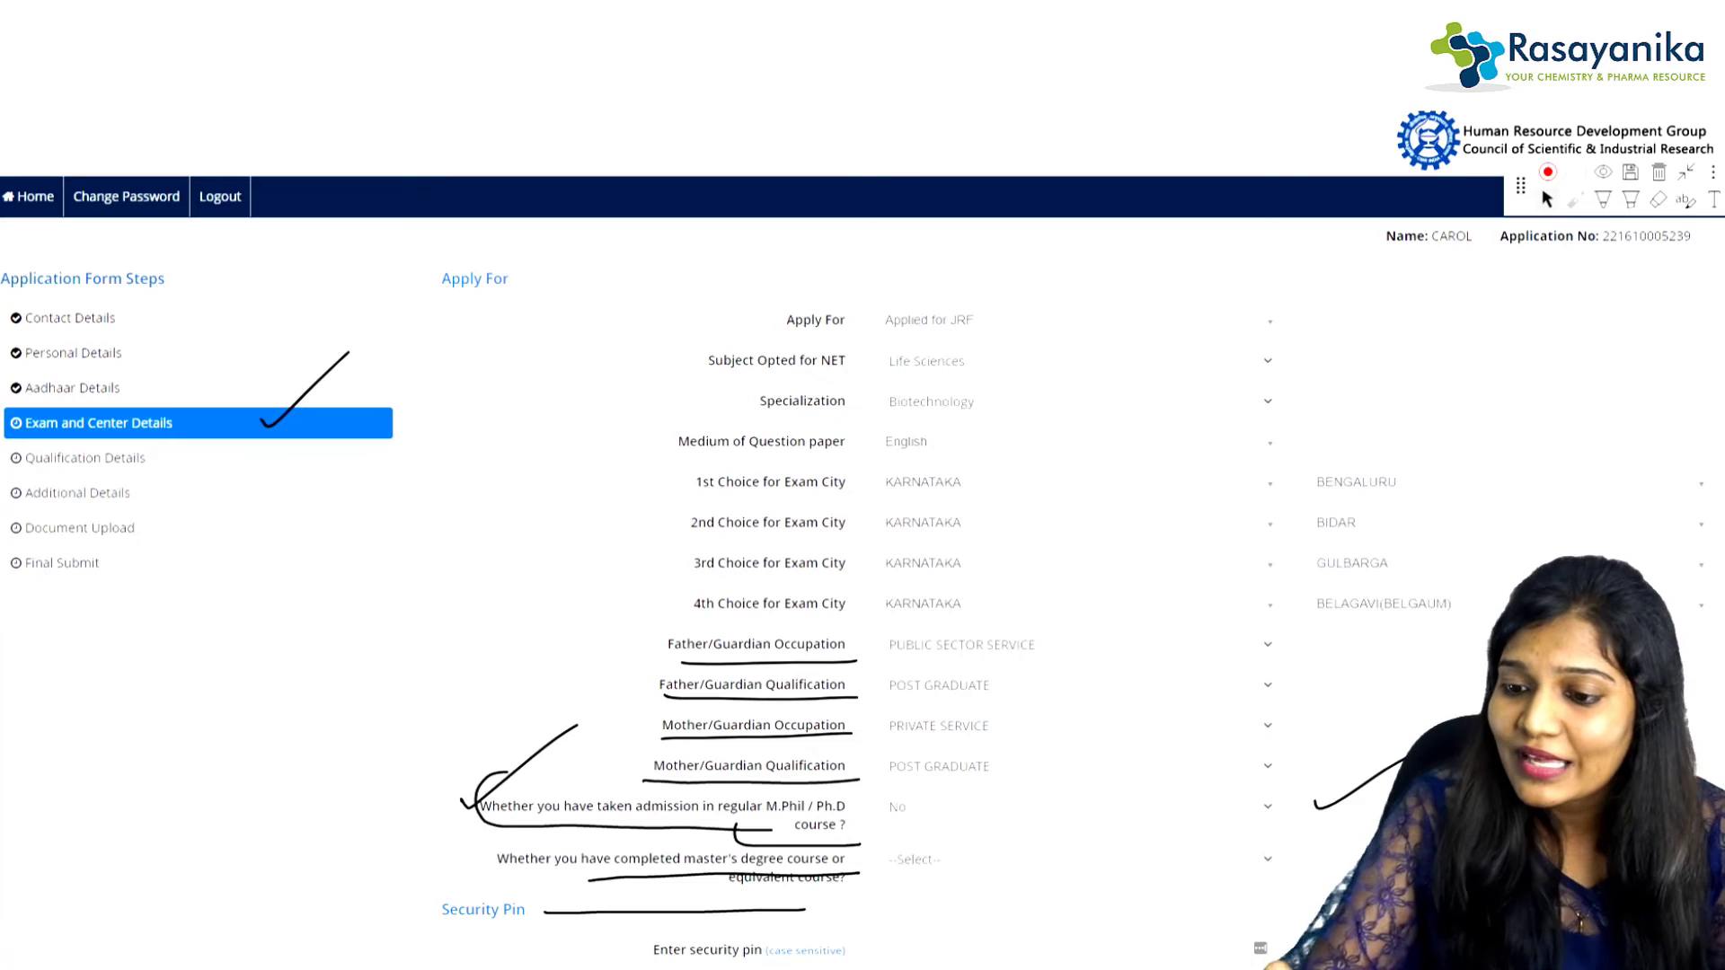
pyautogui.click(1659, 172)
pyautogui.click(1010, 570)
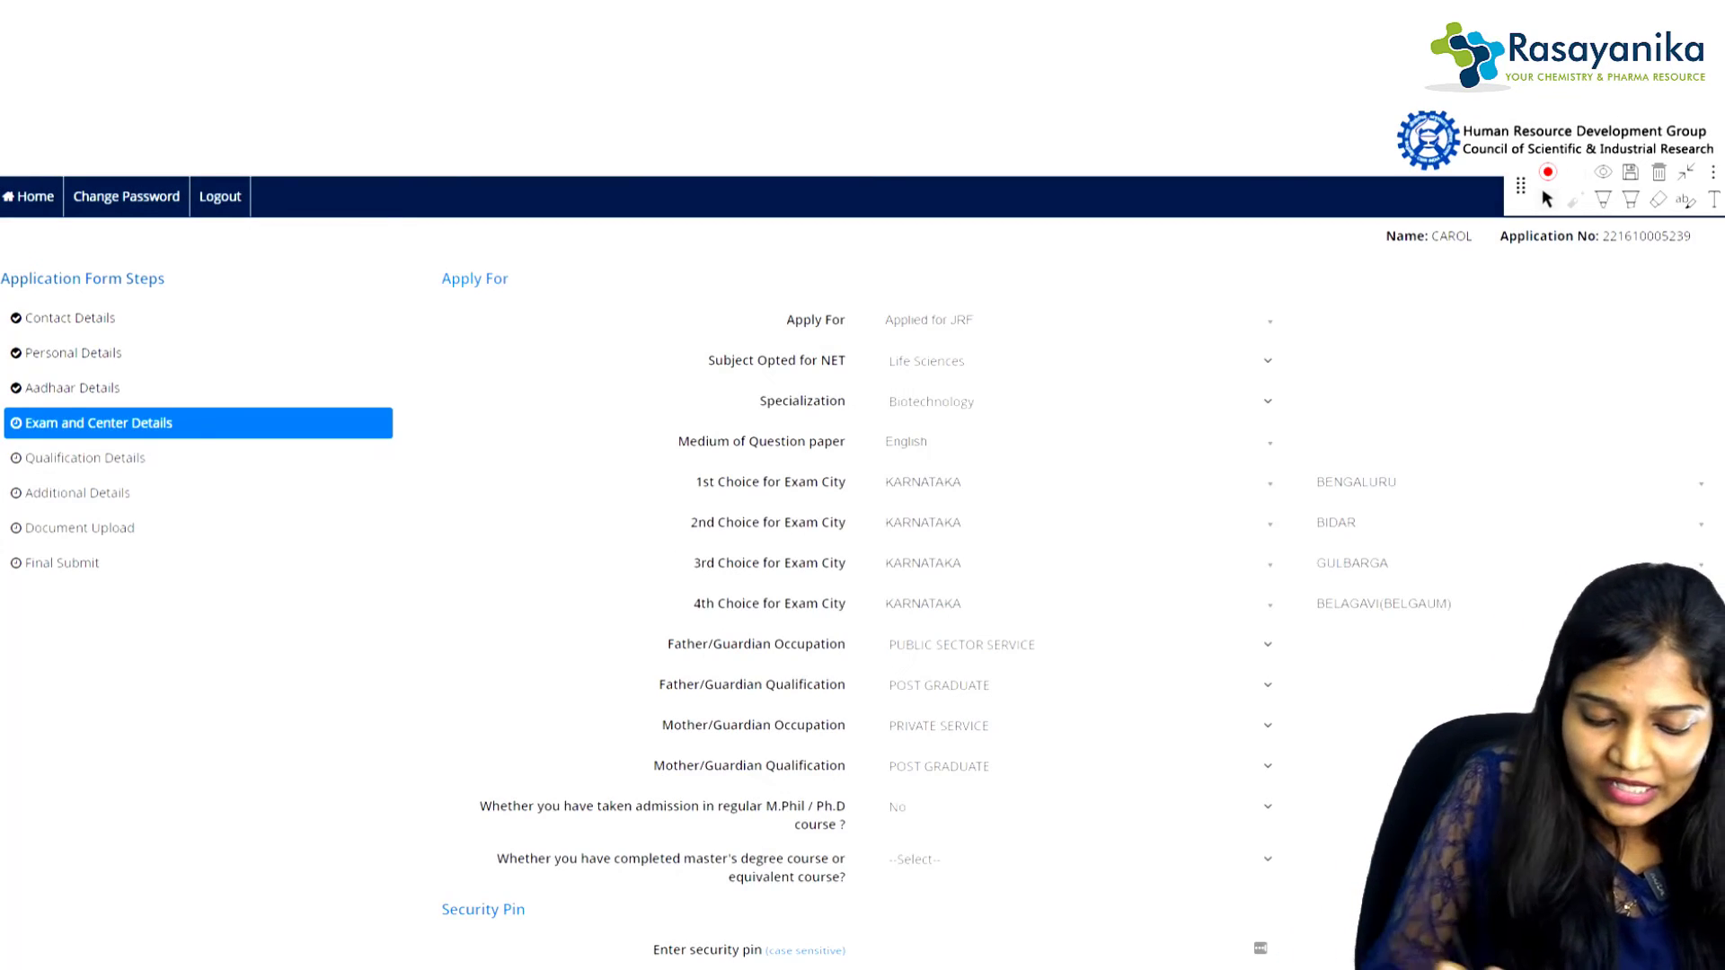
# Step: Underline the master's degree question, answer Yes, and begin entering the security pin
pyautogui.click(1603, 200)
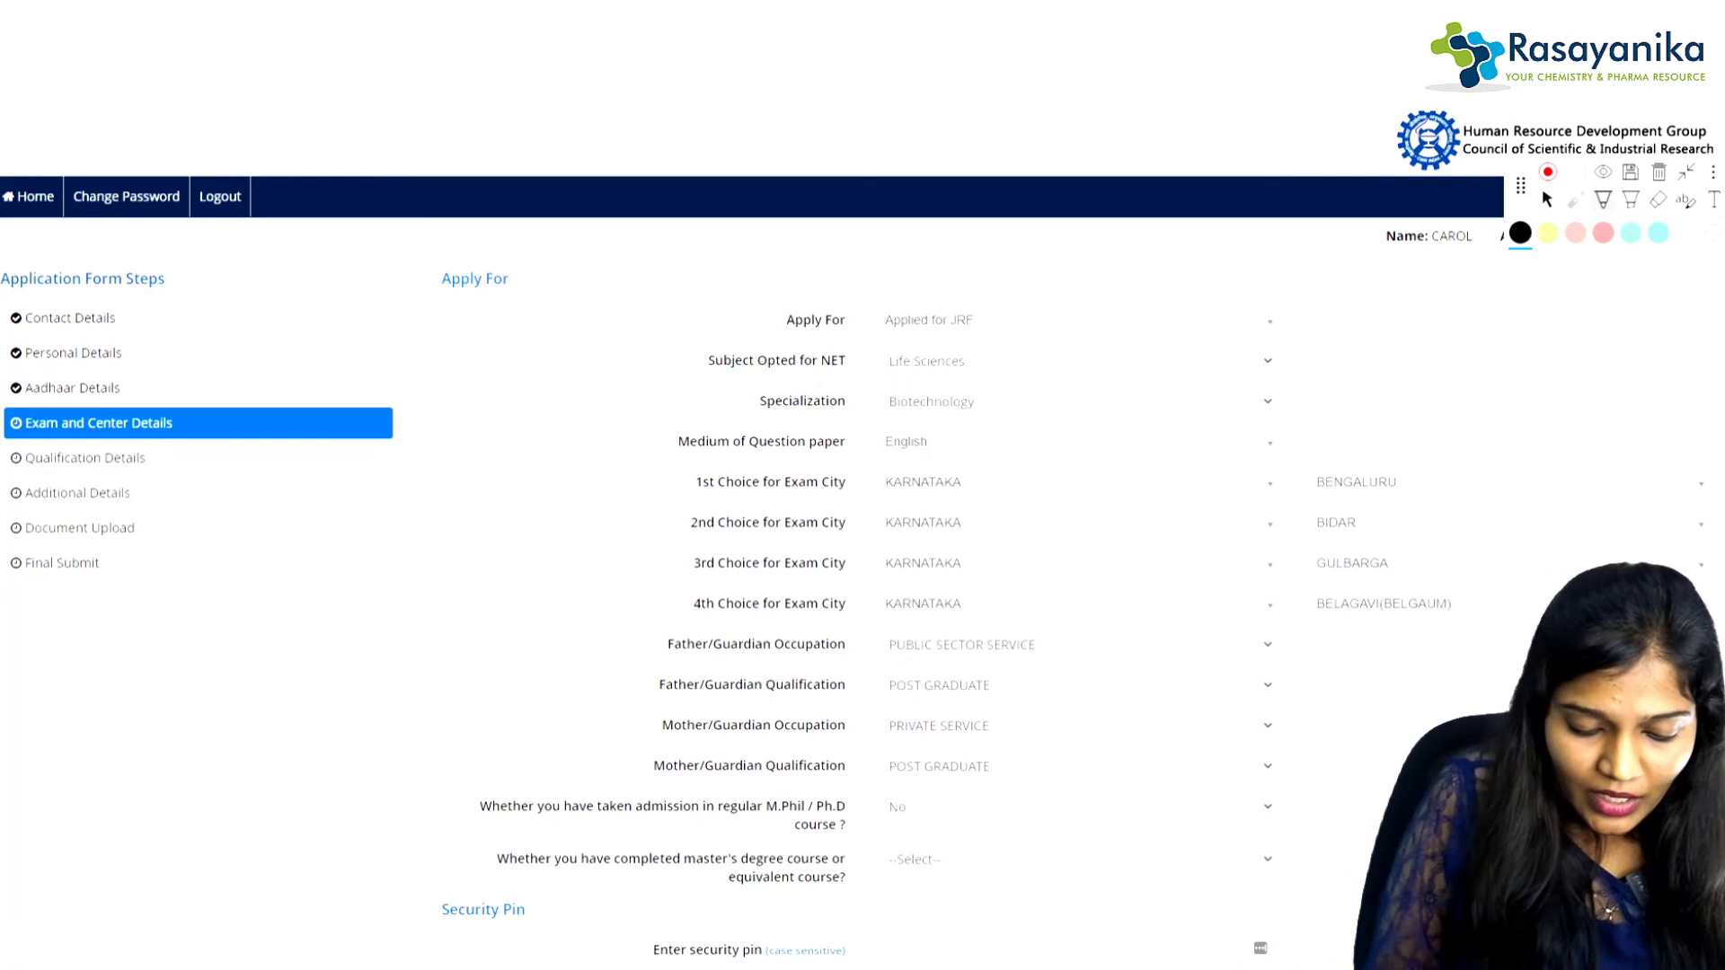
pyautogui.moveTo(726, 893); pyautogui.dragTo(875, 890)
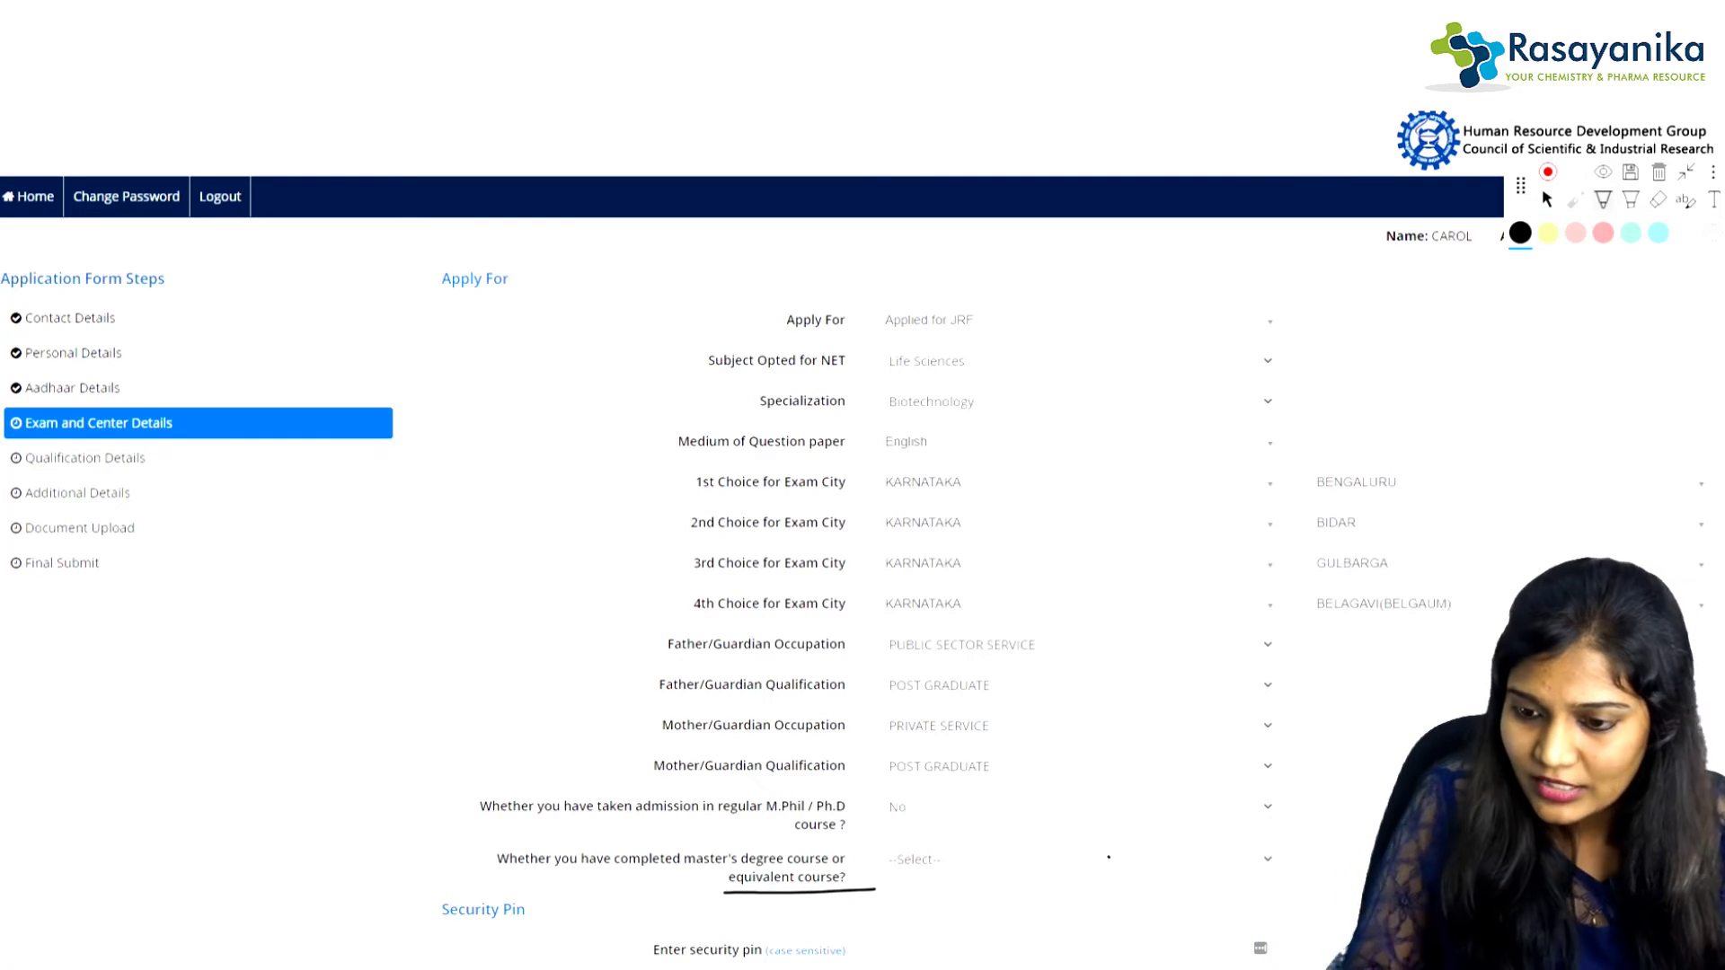
pyautogui.click(1109, 857)
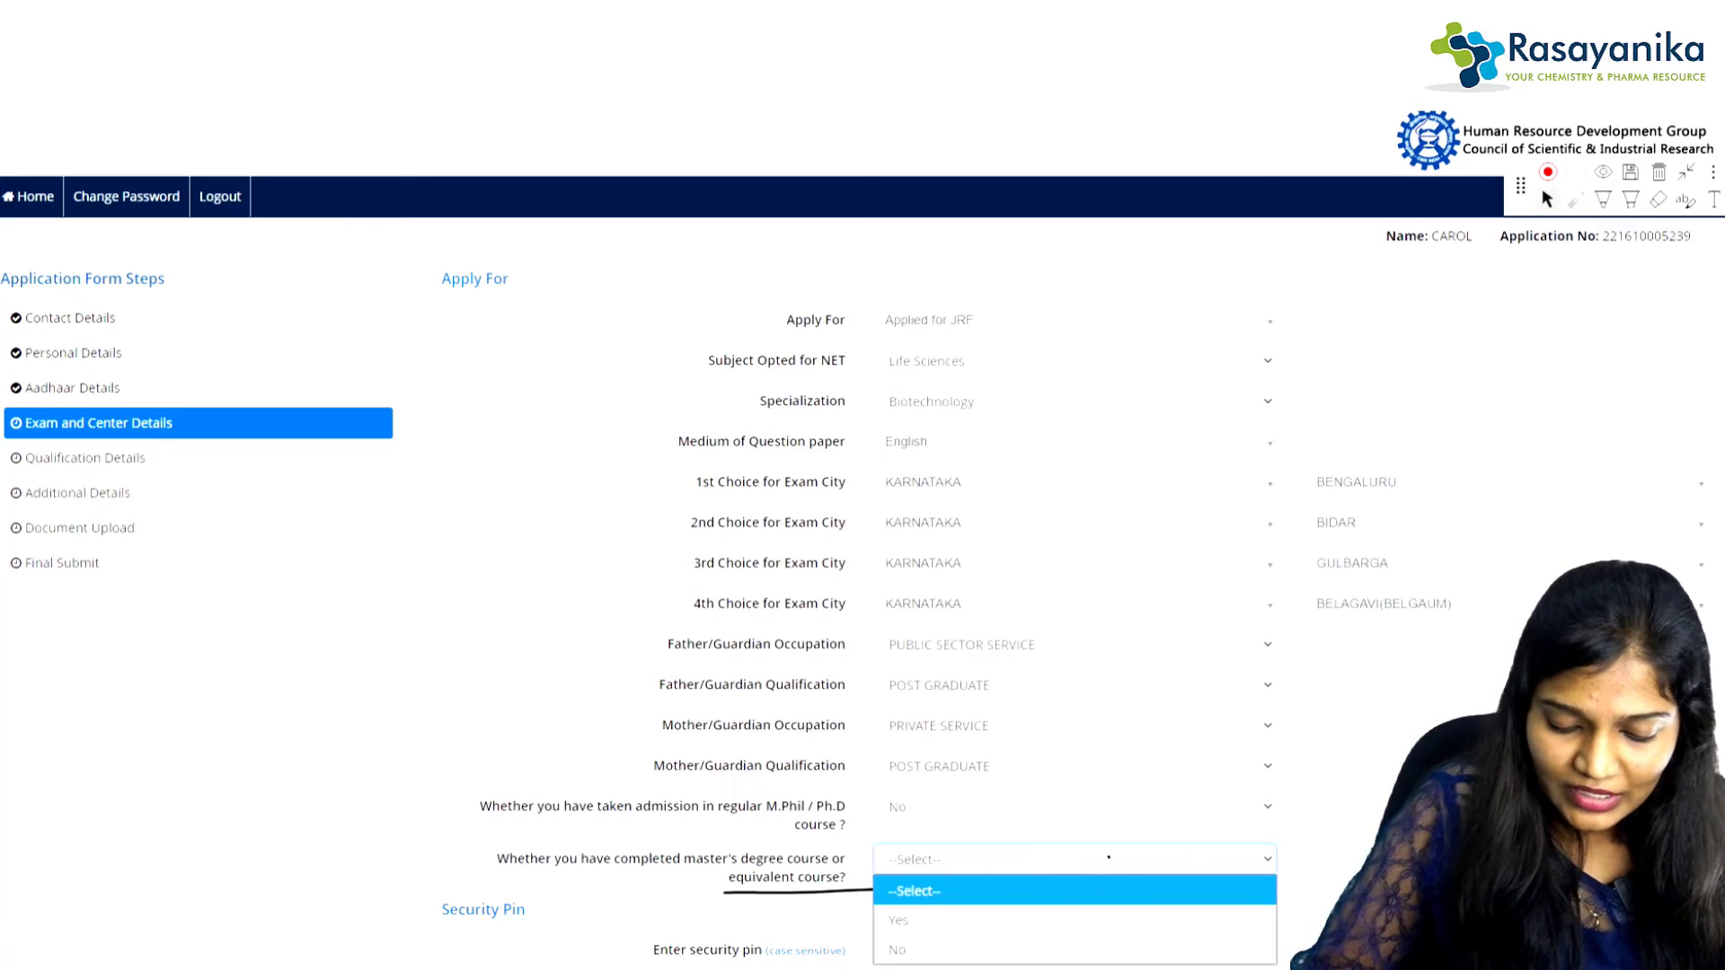
pyautogui.press('Down')
pyautogui.press('Return')
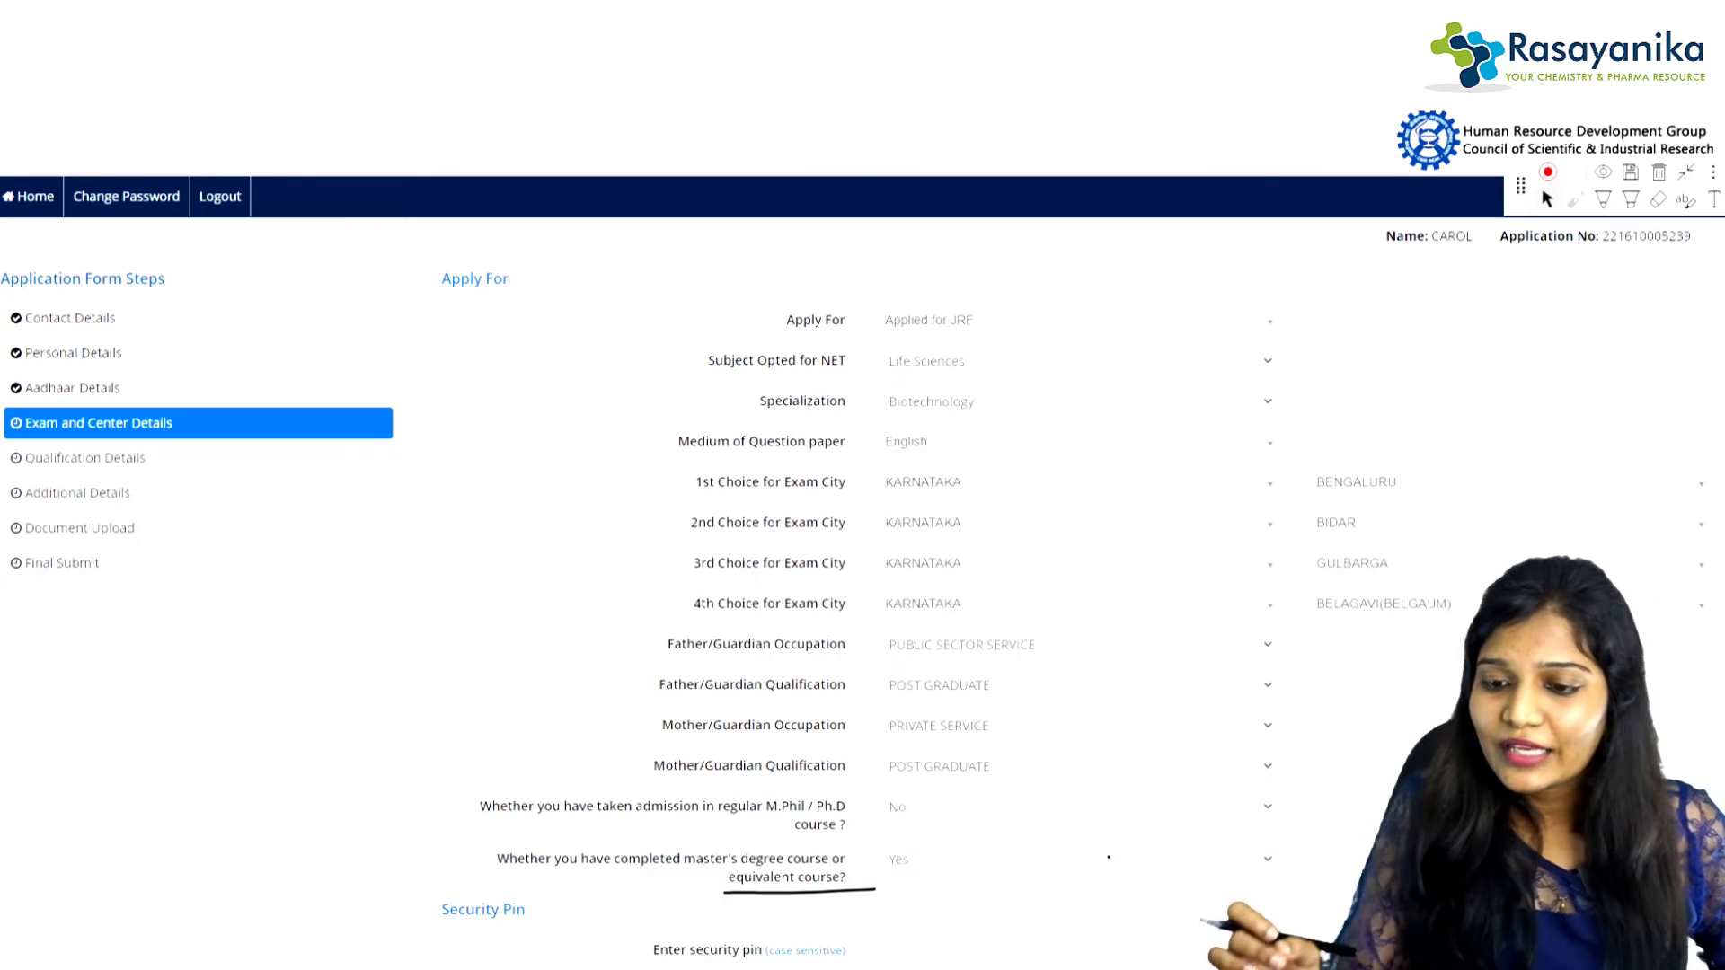
pyautogui.scroll(-3, 1109, 857)
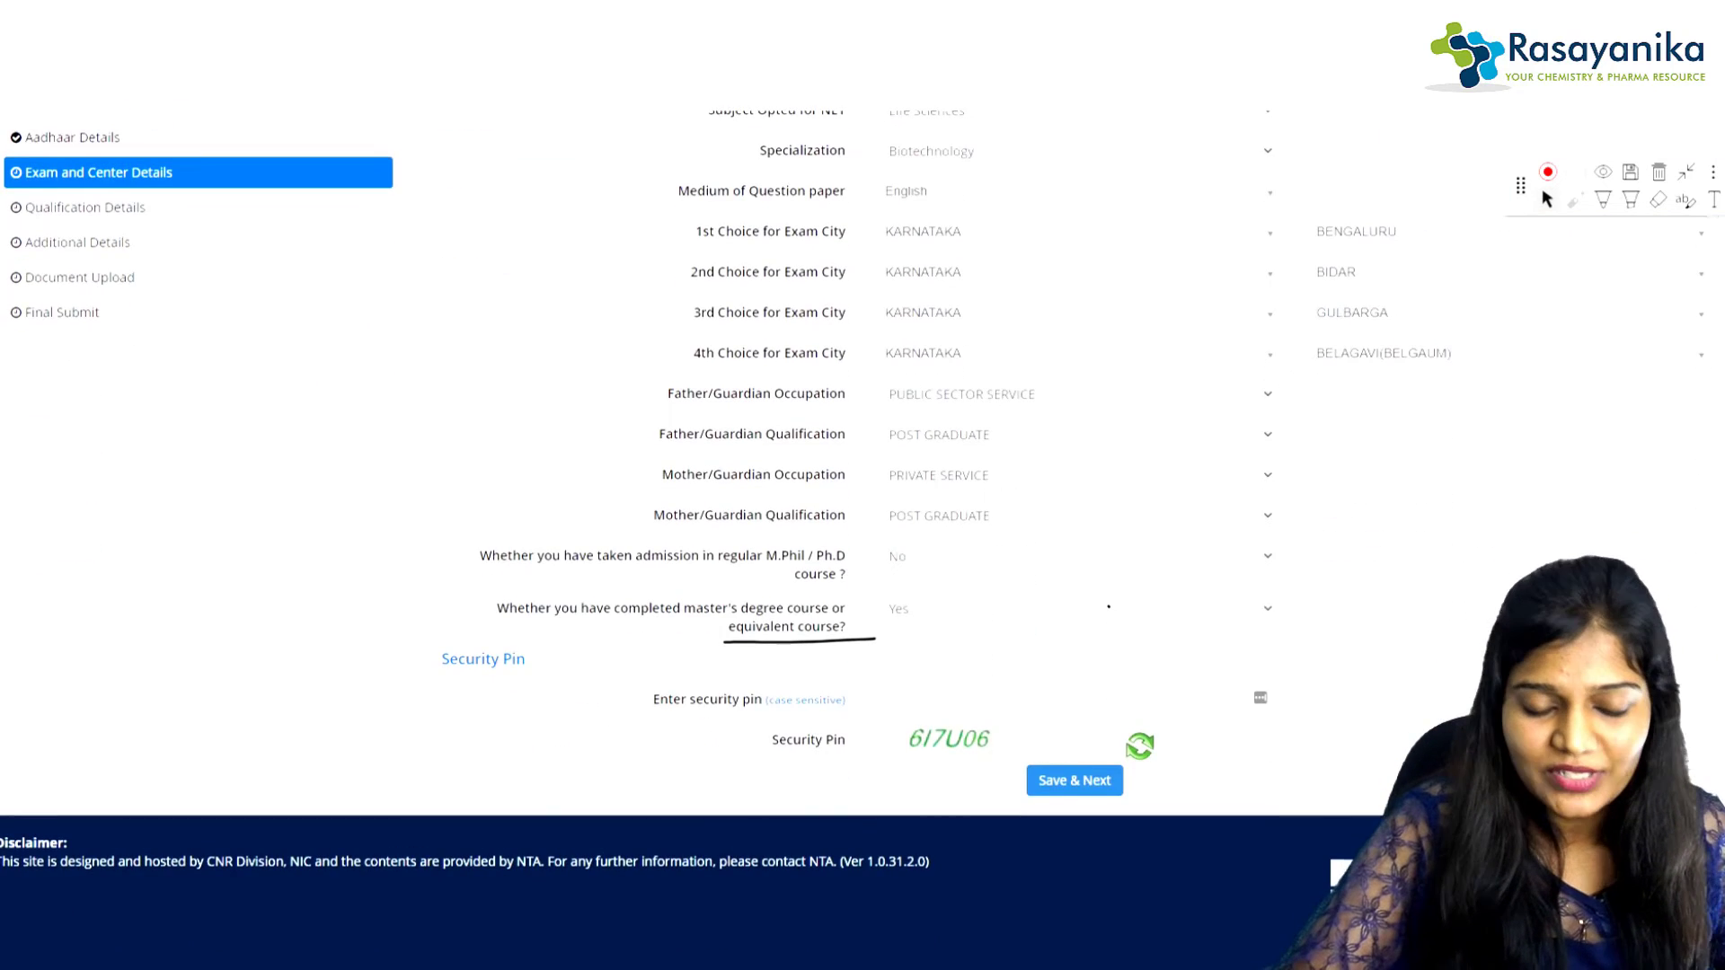
pyautogui.click(1069, 710)
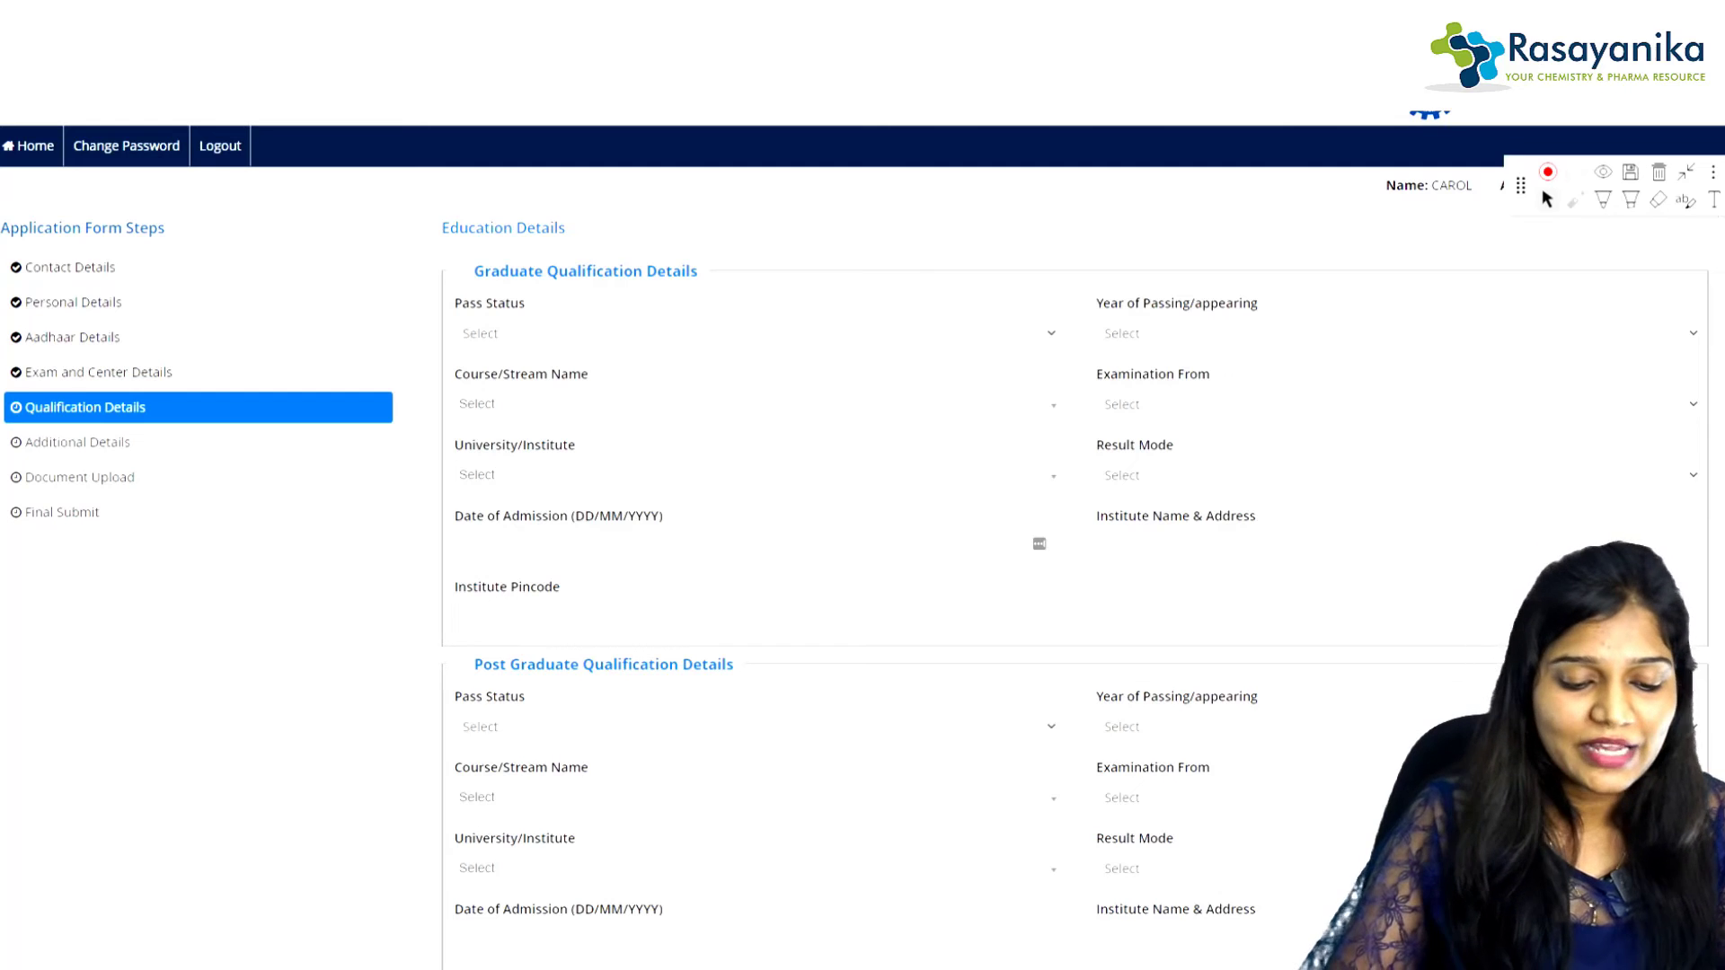
# Step: Set the graduate pass status to Passed
pyautogui.click(753, 334)
pyautogui.click(478, 397)
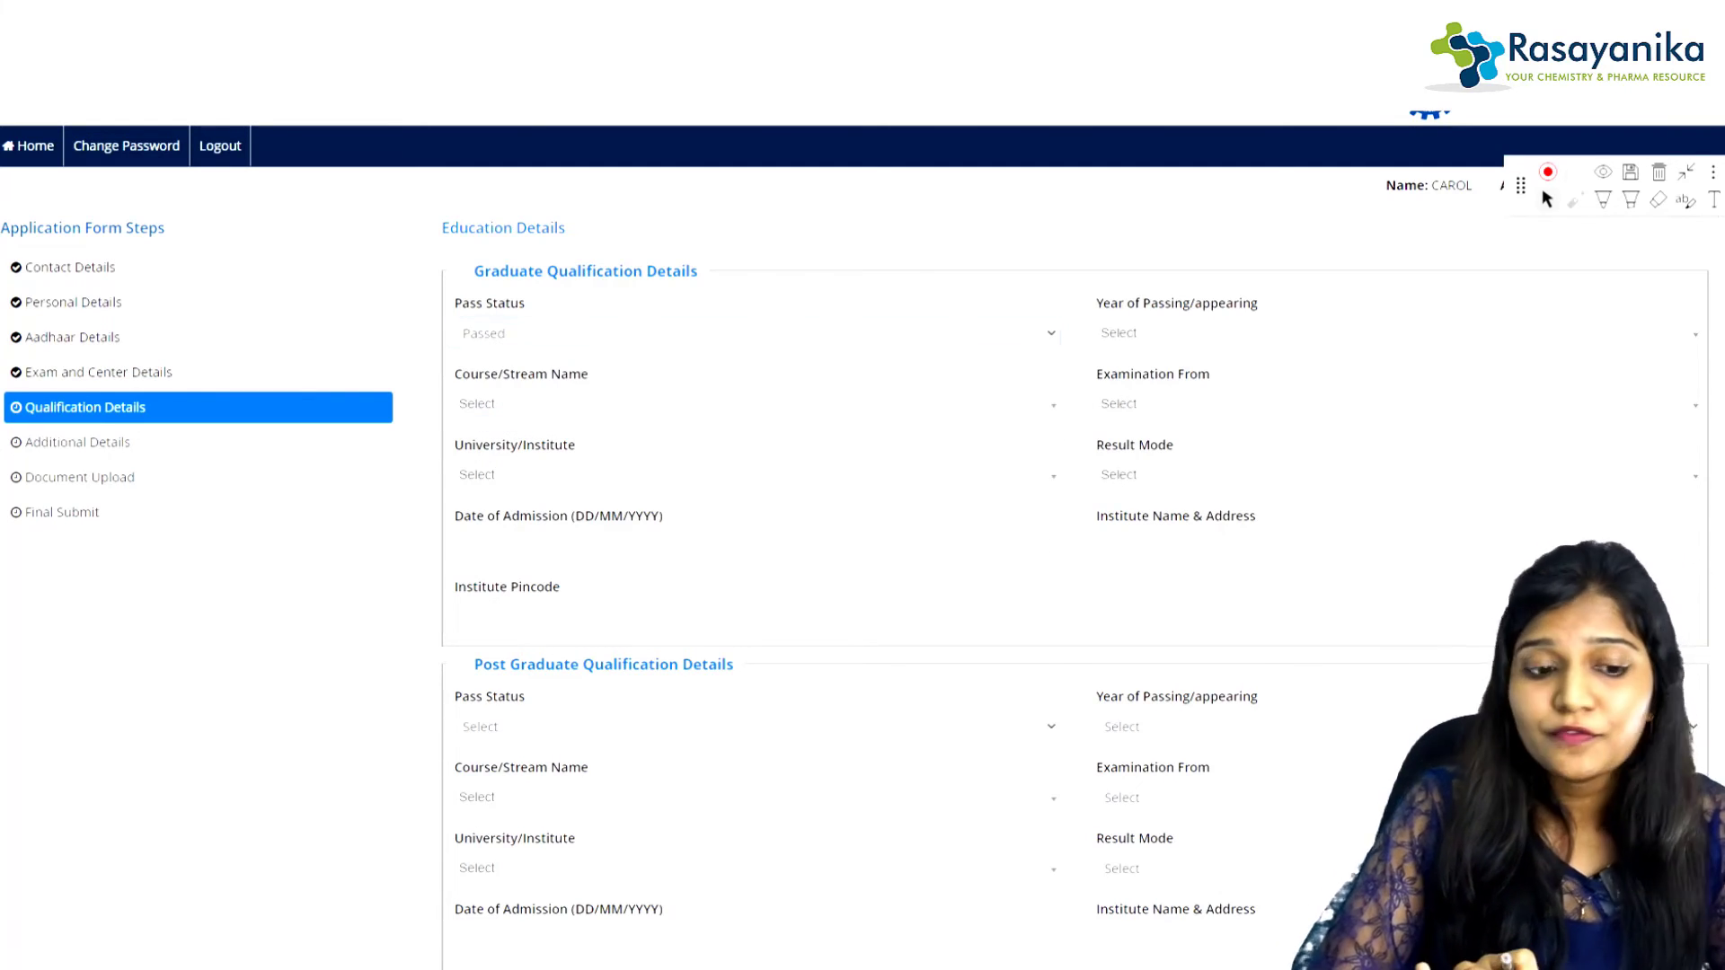
pyautogui.click(753, 333)
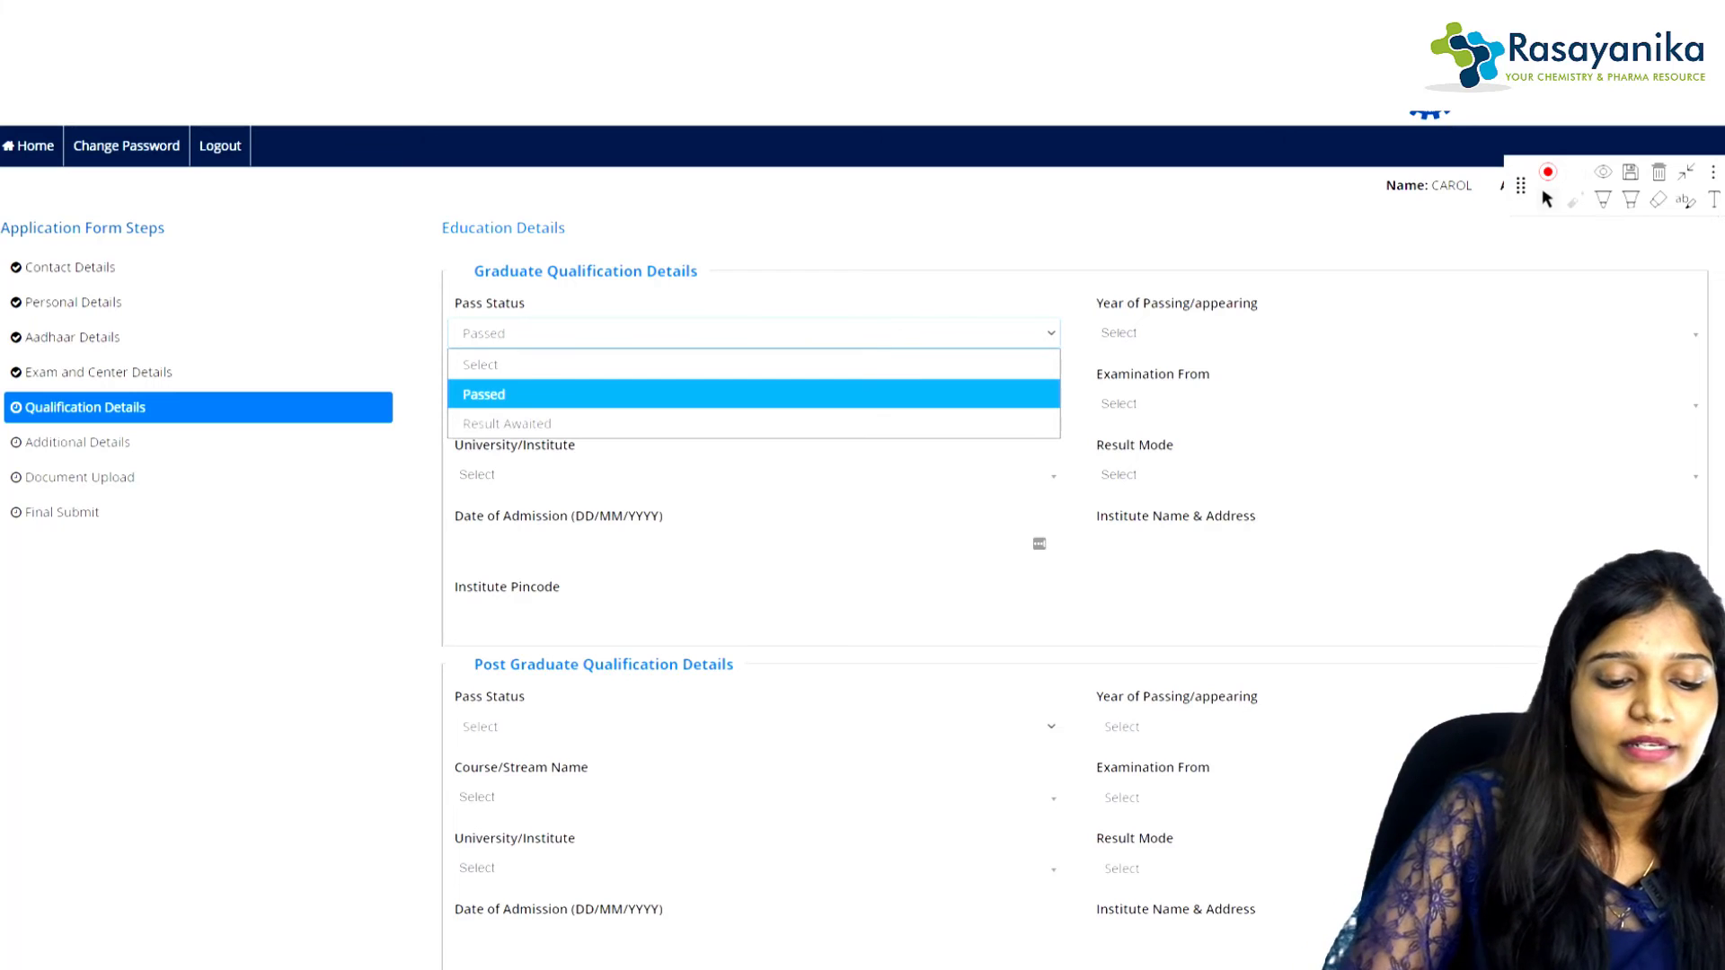
pyautogui.click(506, 424)
pyautogui.click(753, 334)
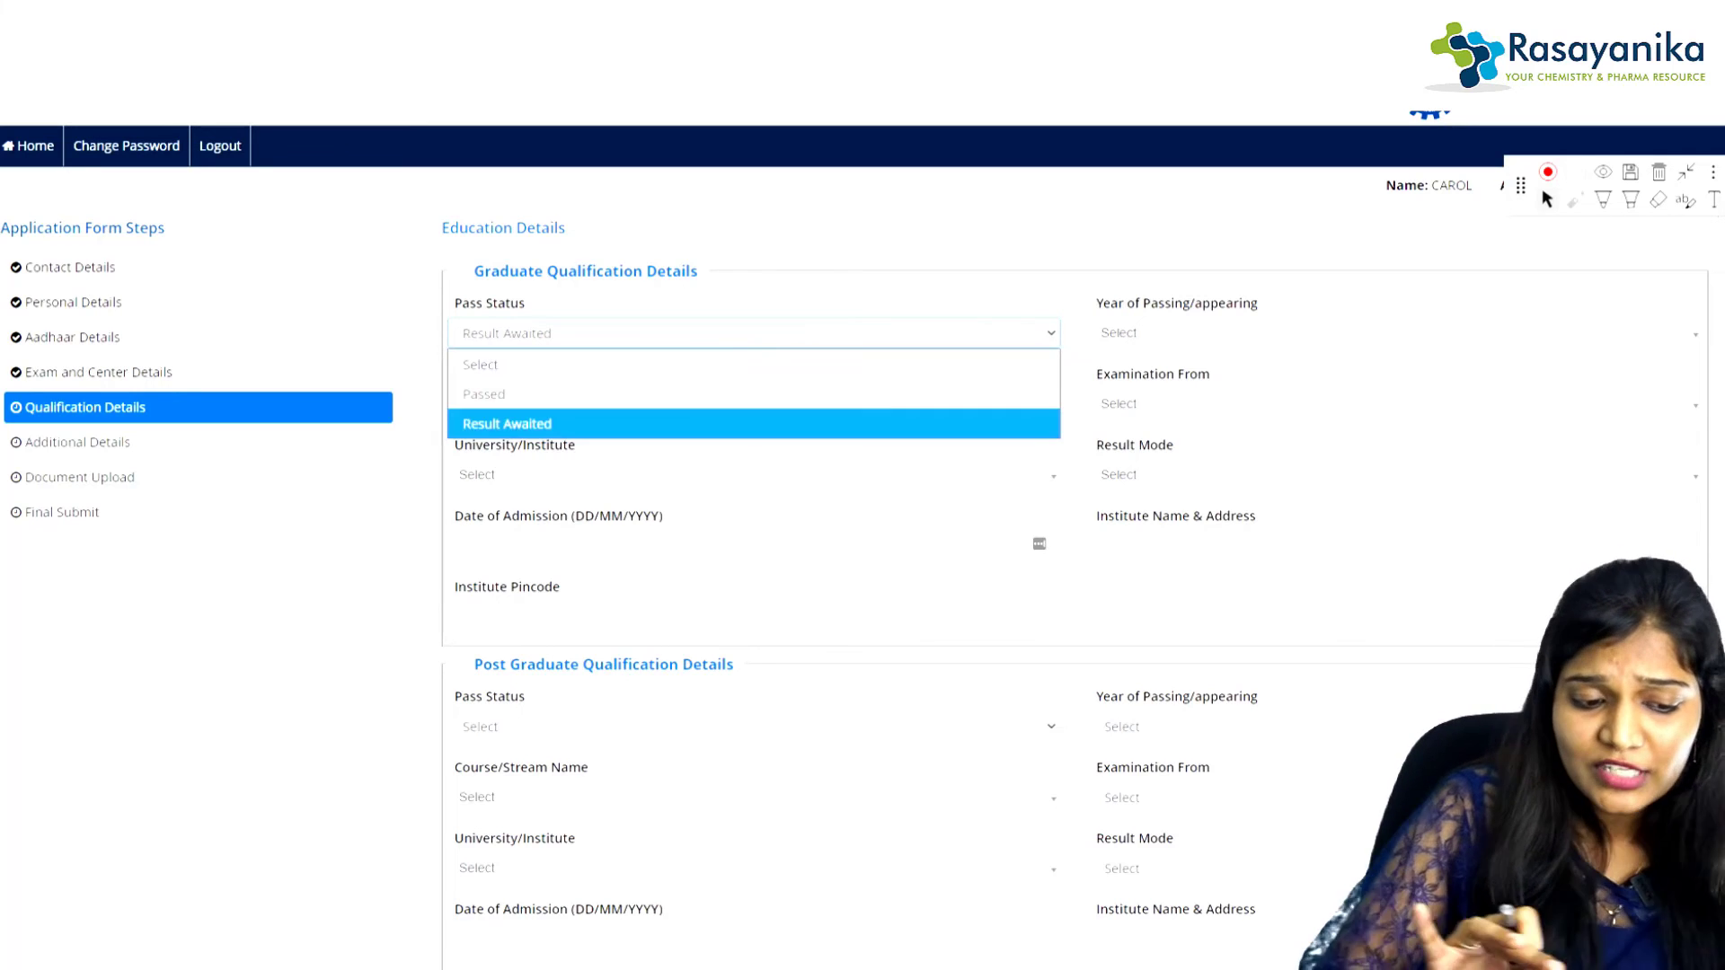
pyautogui.click(506, 424)
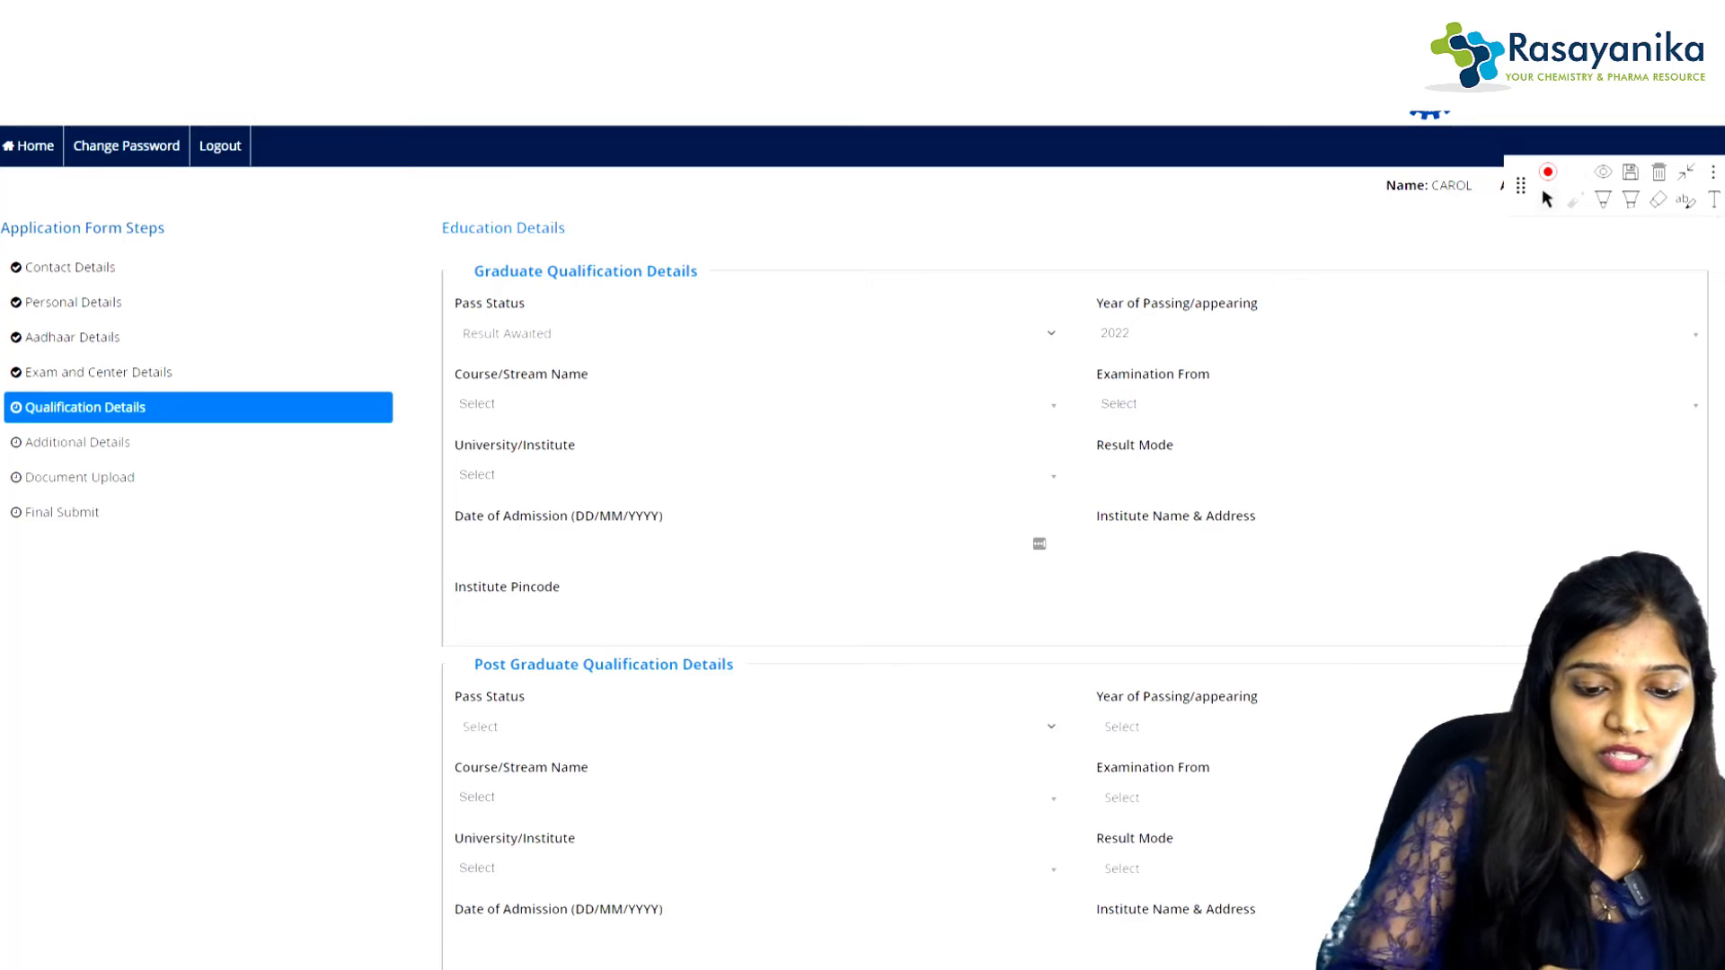
pyautogui.click(753, 333)
pyautogui.click(507, 394)
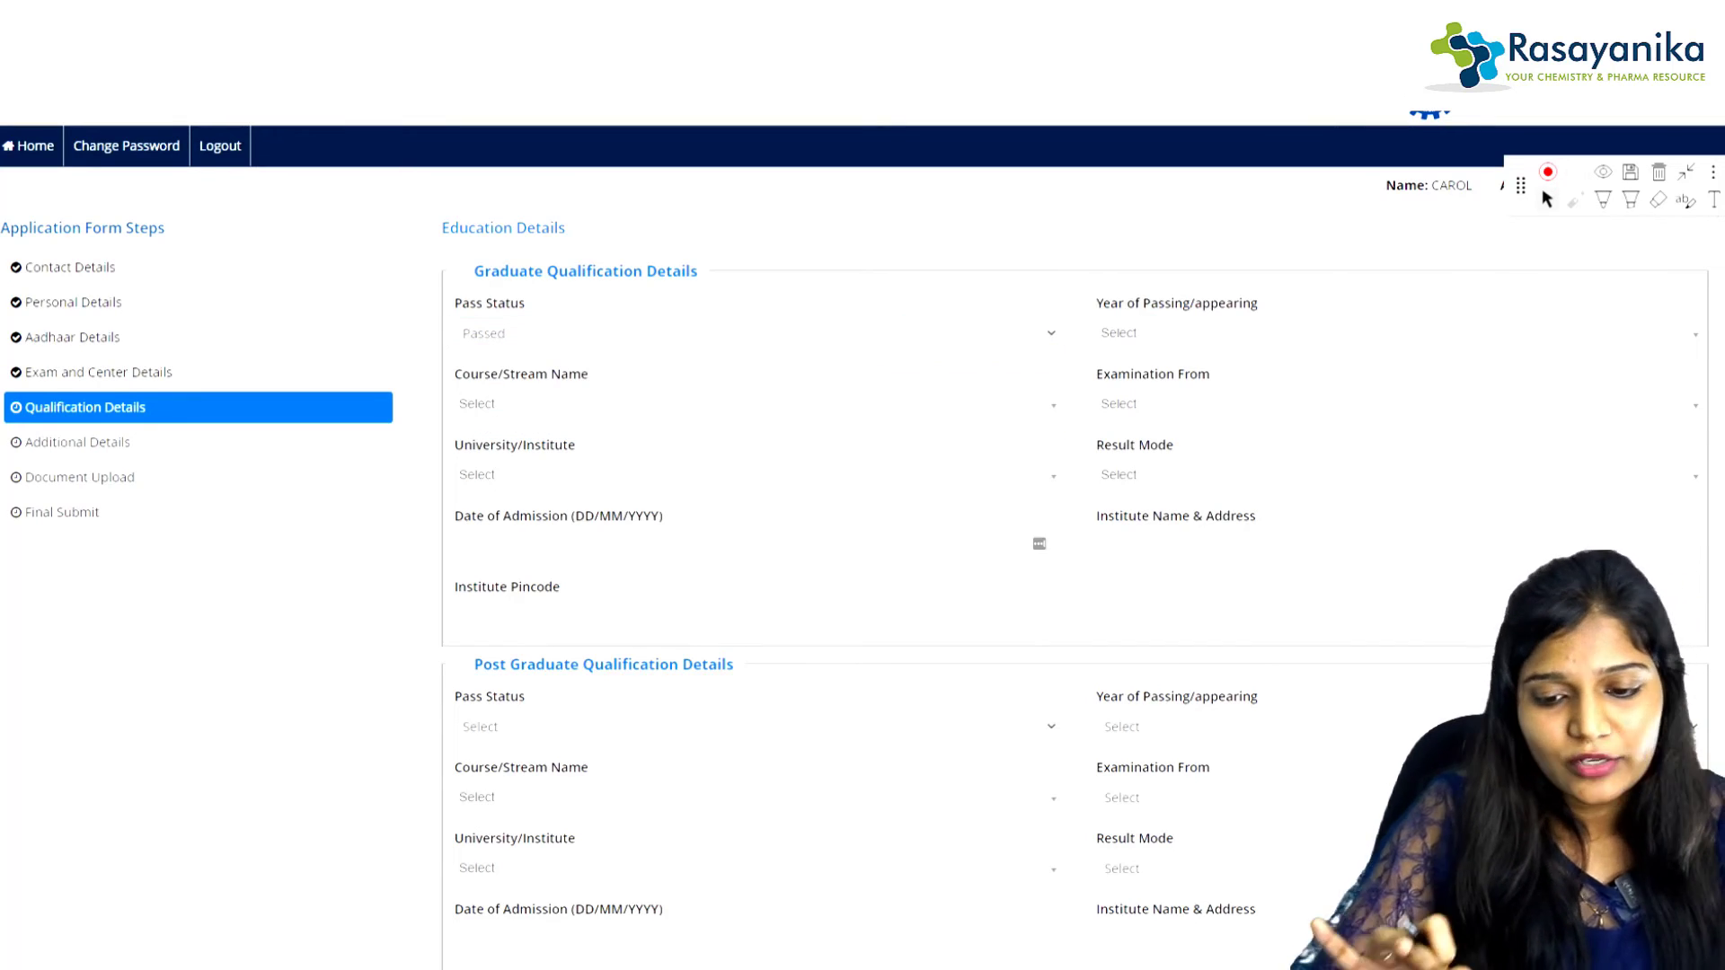
# Step: Set graduate year of passing 2018, course B Tech, and Examination From India
pyautogui.click(1395, 333)
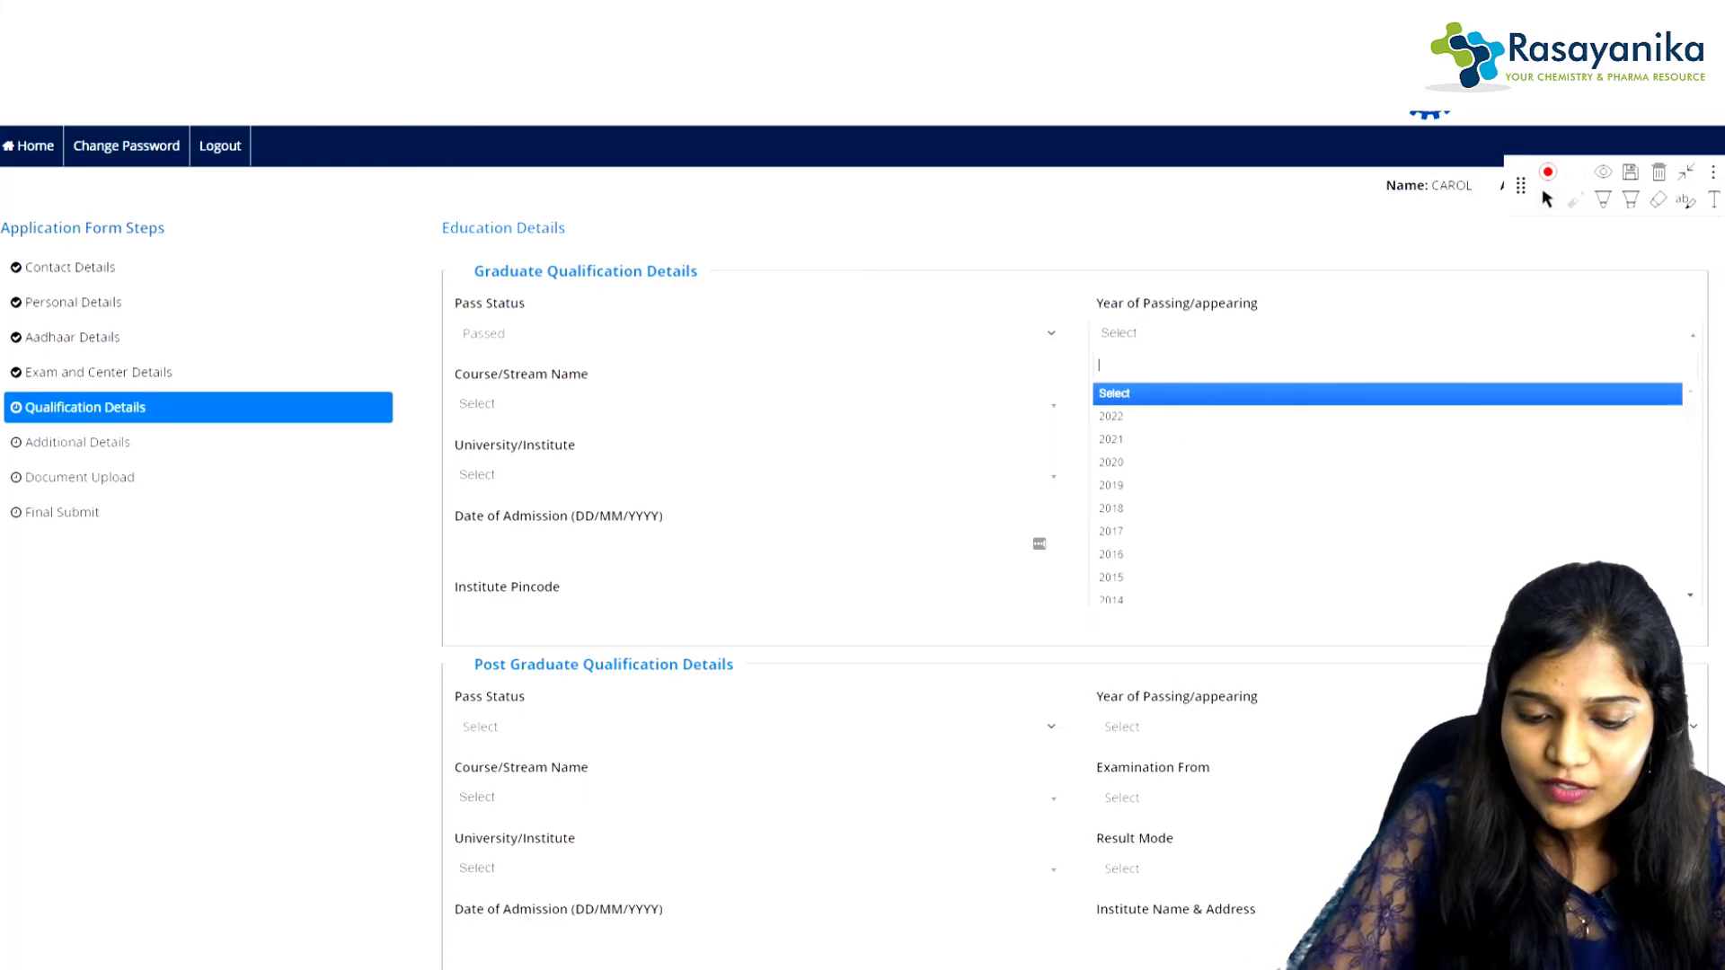
pyautogui.click(1112, 463)
pyautogui.click(753, 404)
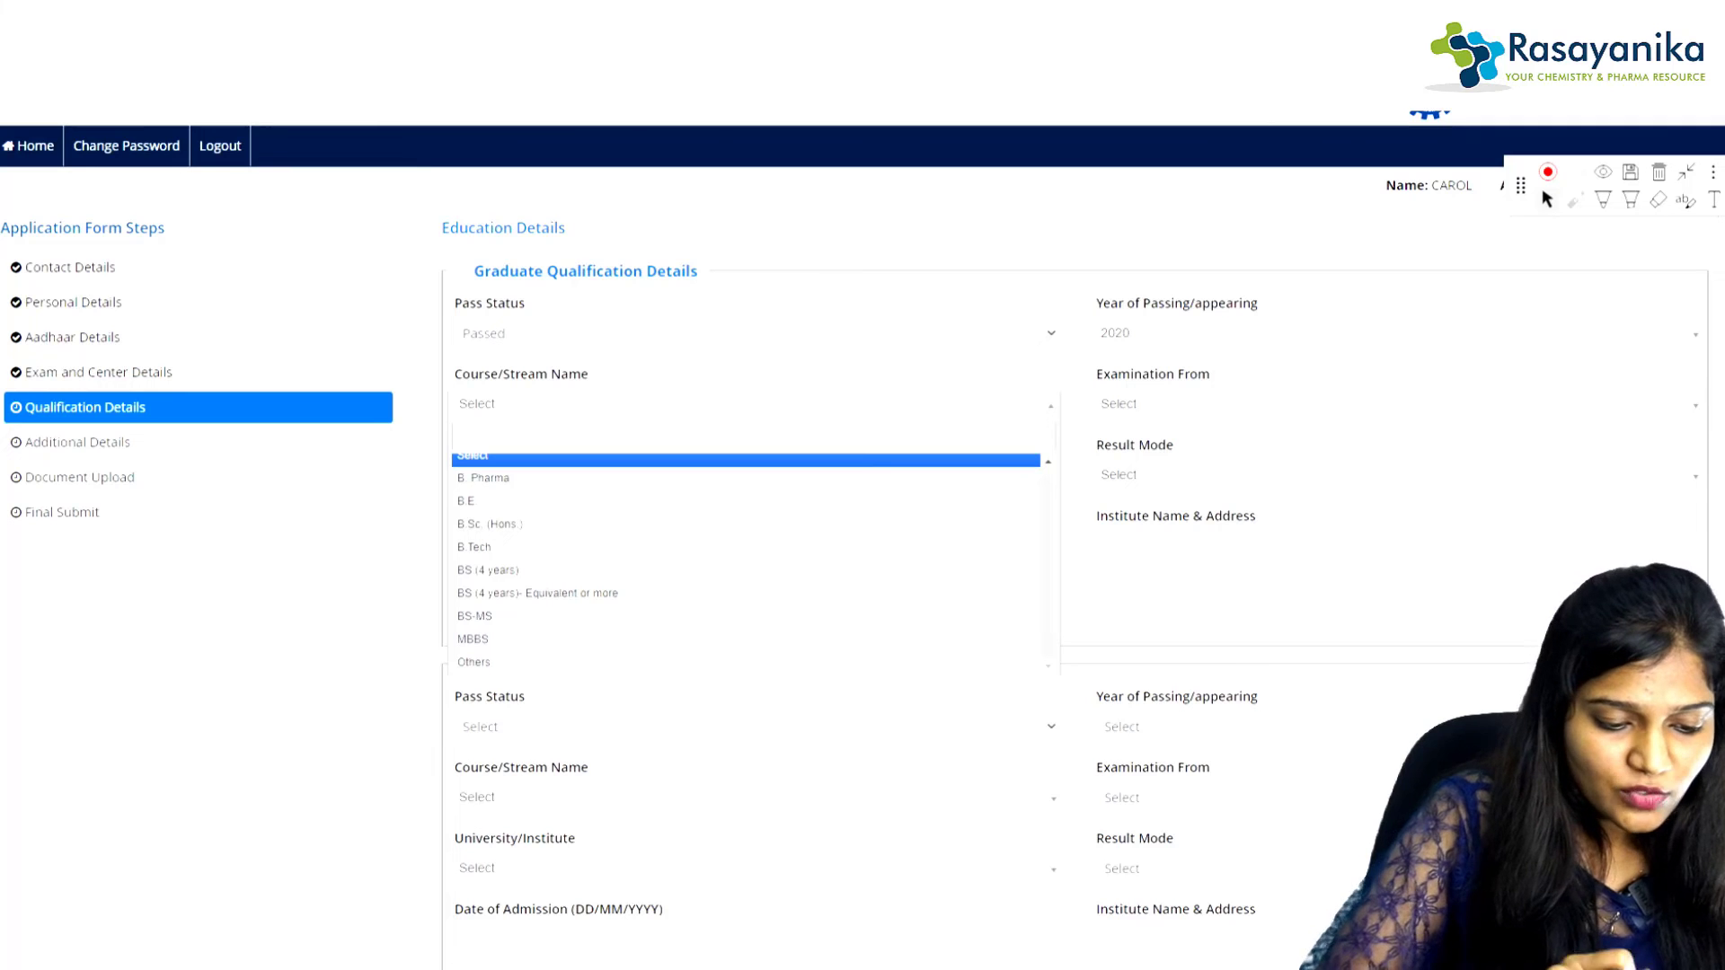
pyautogui.click(474, 547)
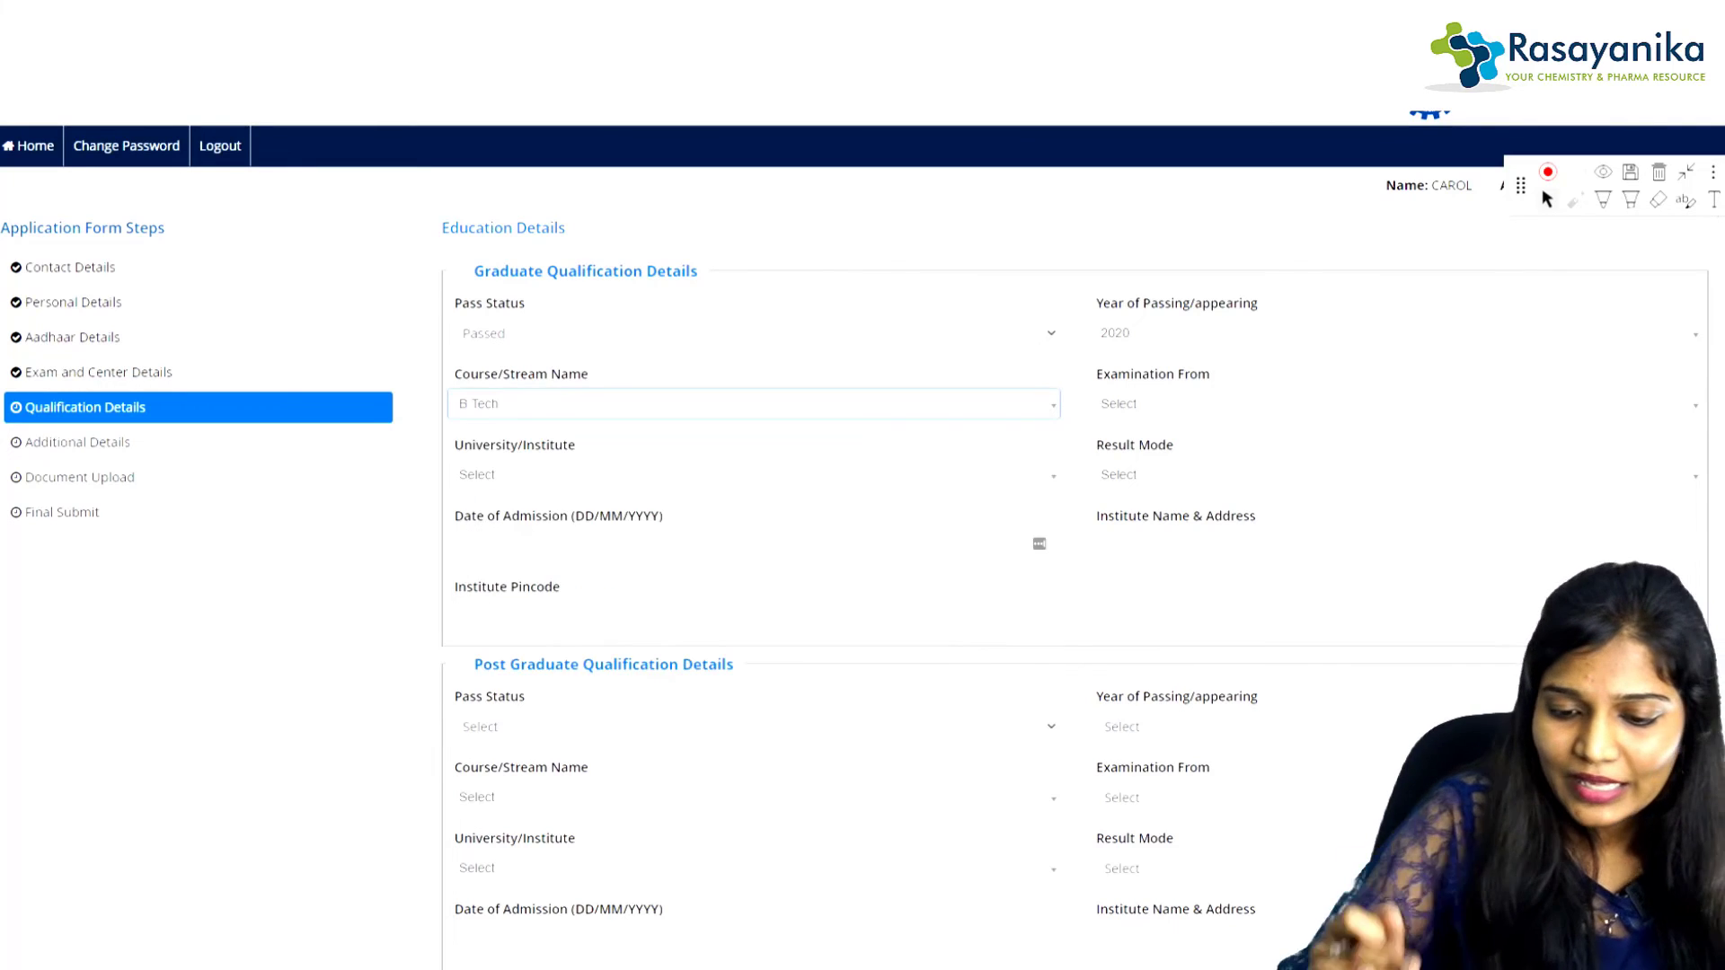
pyautogui.click(1395, 405)
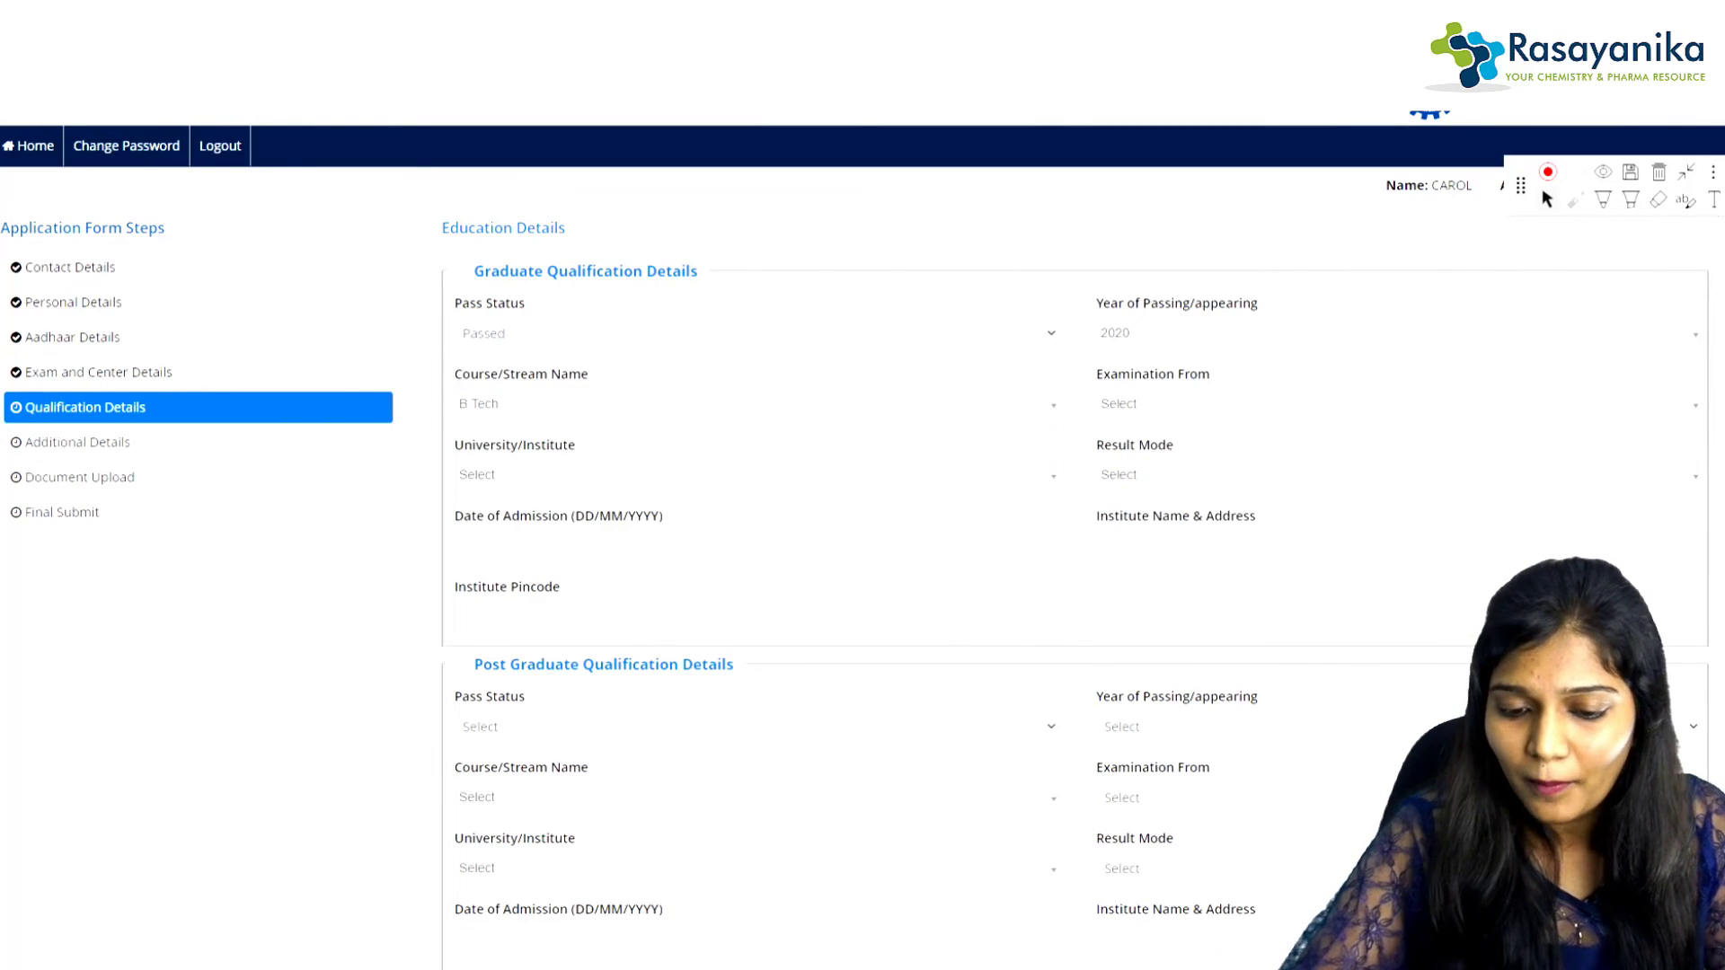
pyautogui.click(1394, 334)
pyautogui.click(1388, 509)
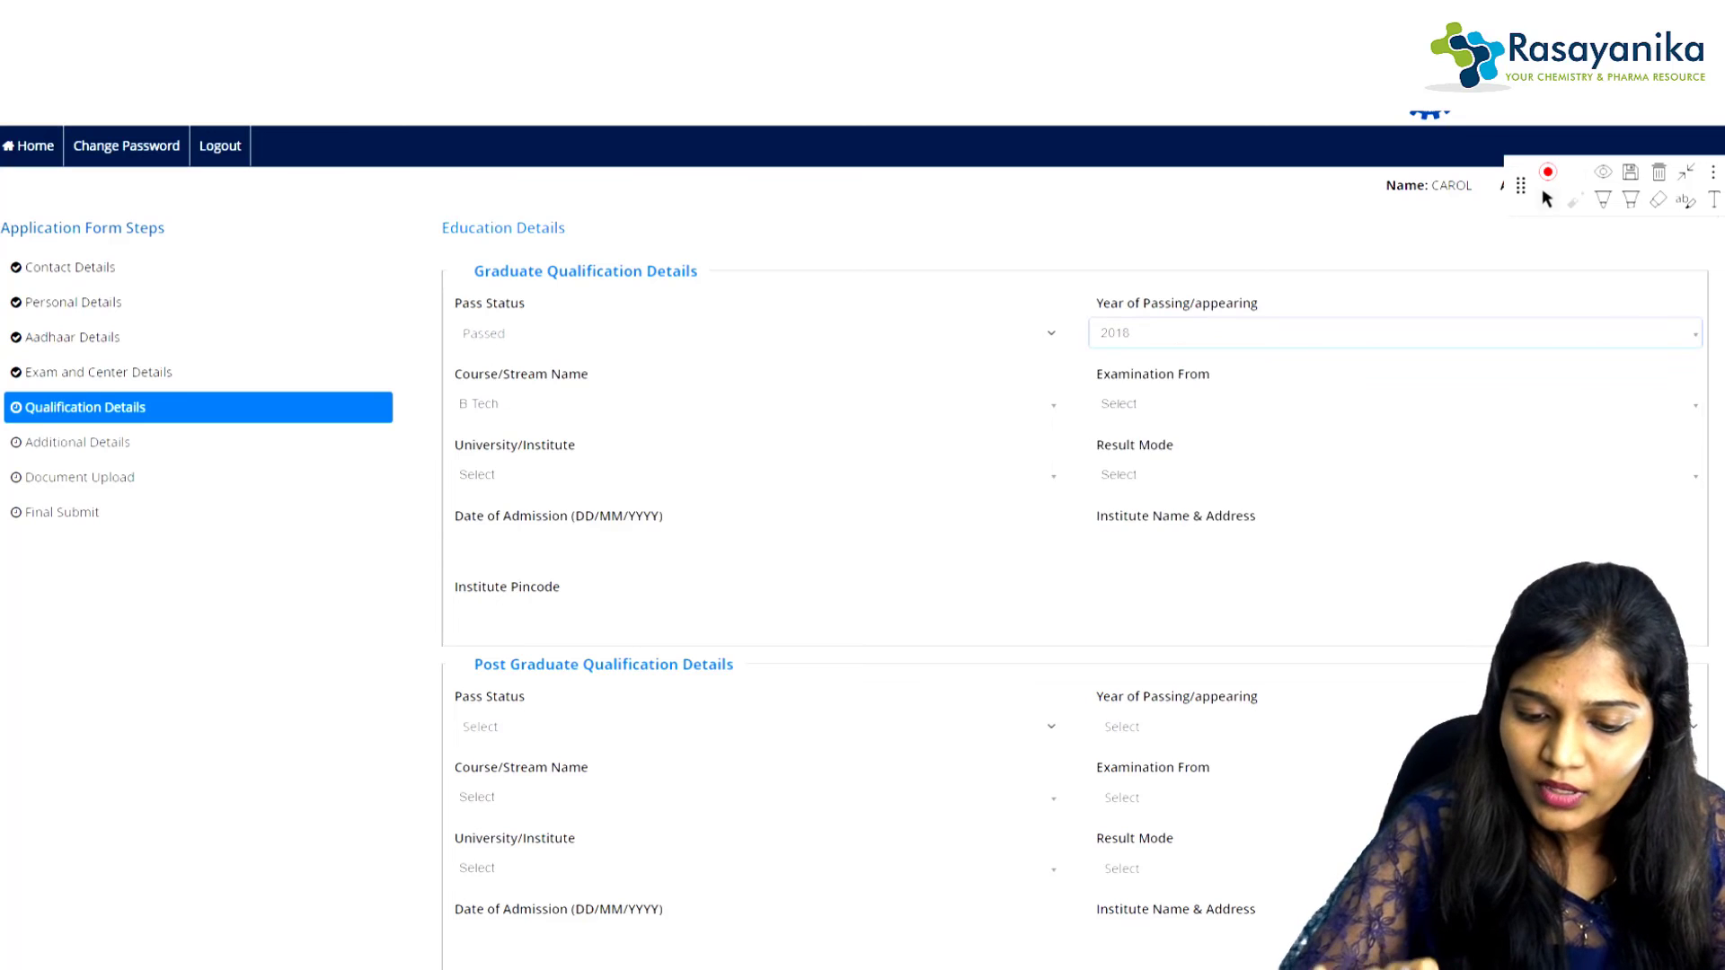
pyautogui.click(1395, 404)
pyautogui.click(1394, 487)
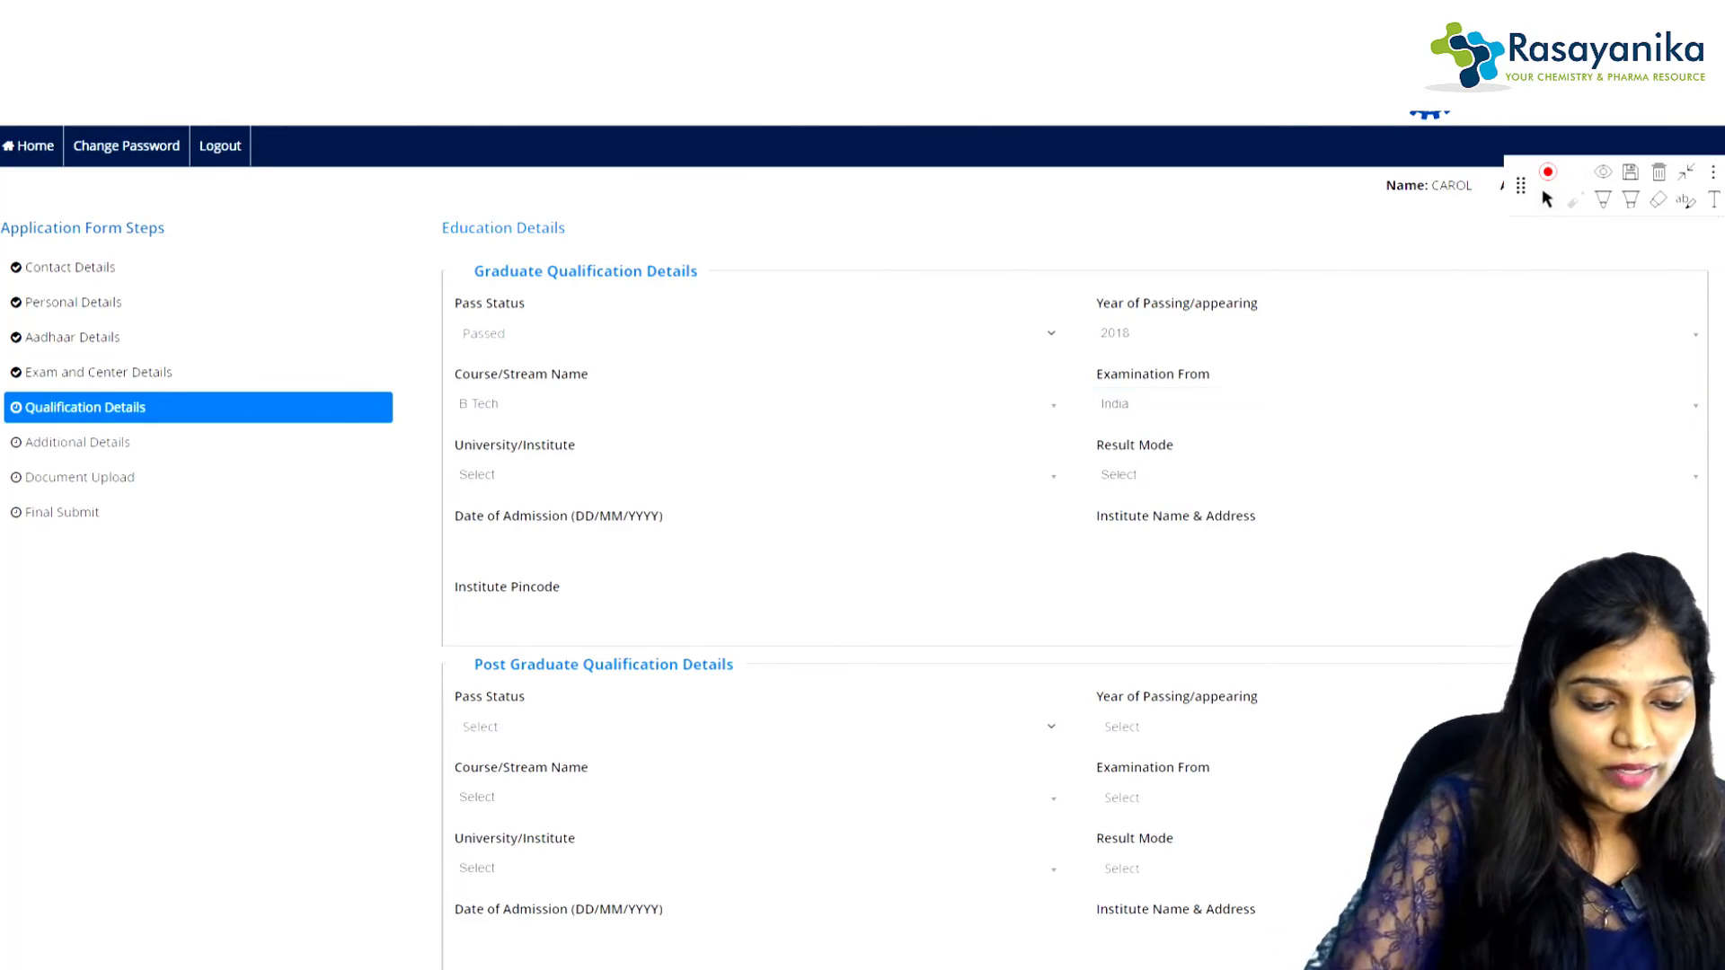
# Step: Choose G.L.S. University as the graduate institute and Percentage as the result mode
pyautogui.click(753, 475)
pyautogui.click(744, 639)
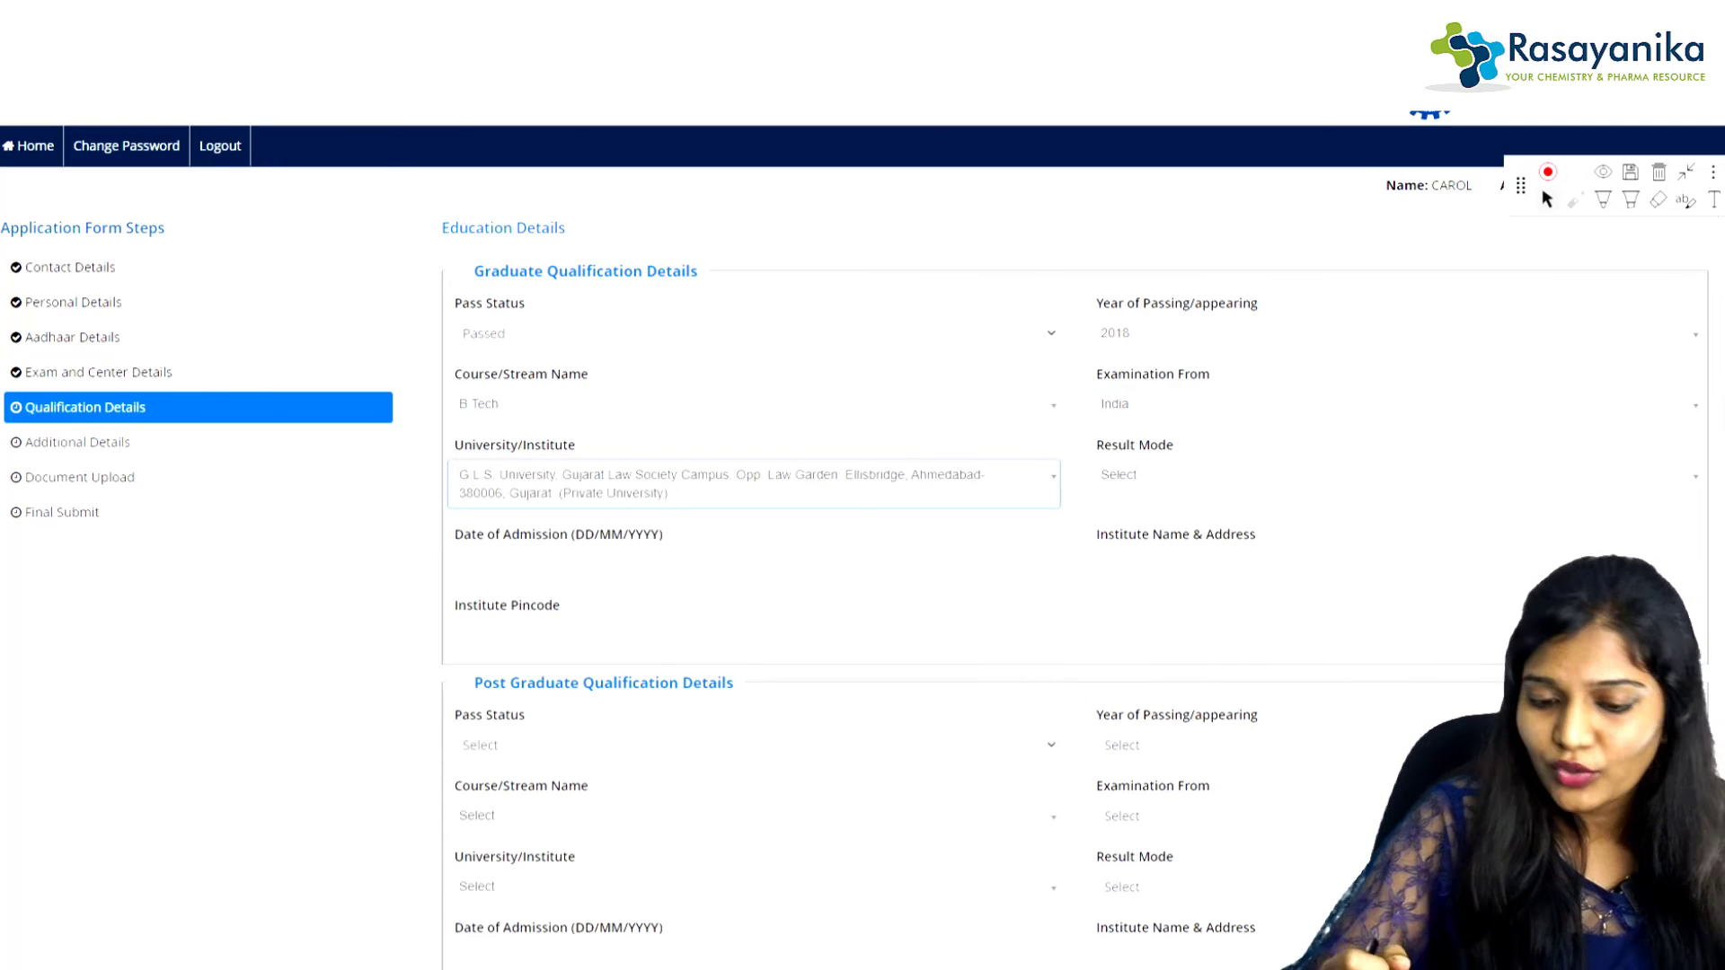
pyautogui.click(1396, 475)
pyautogui.press('Escape')
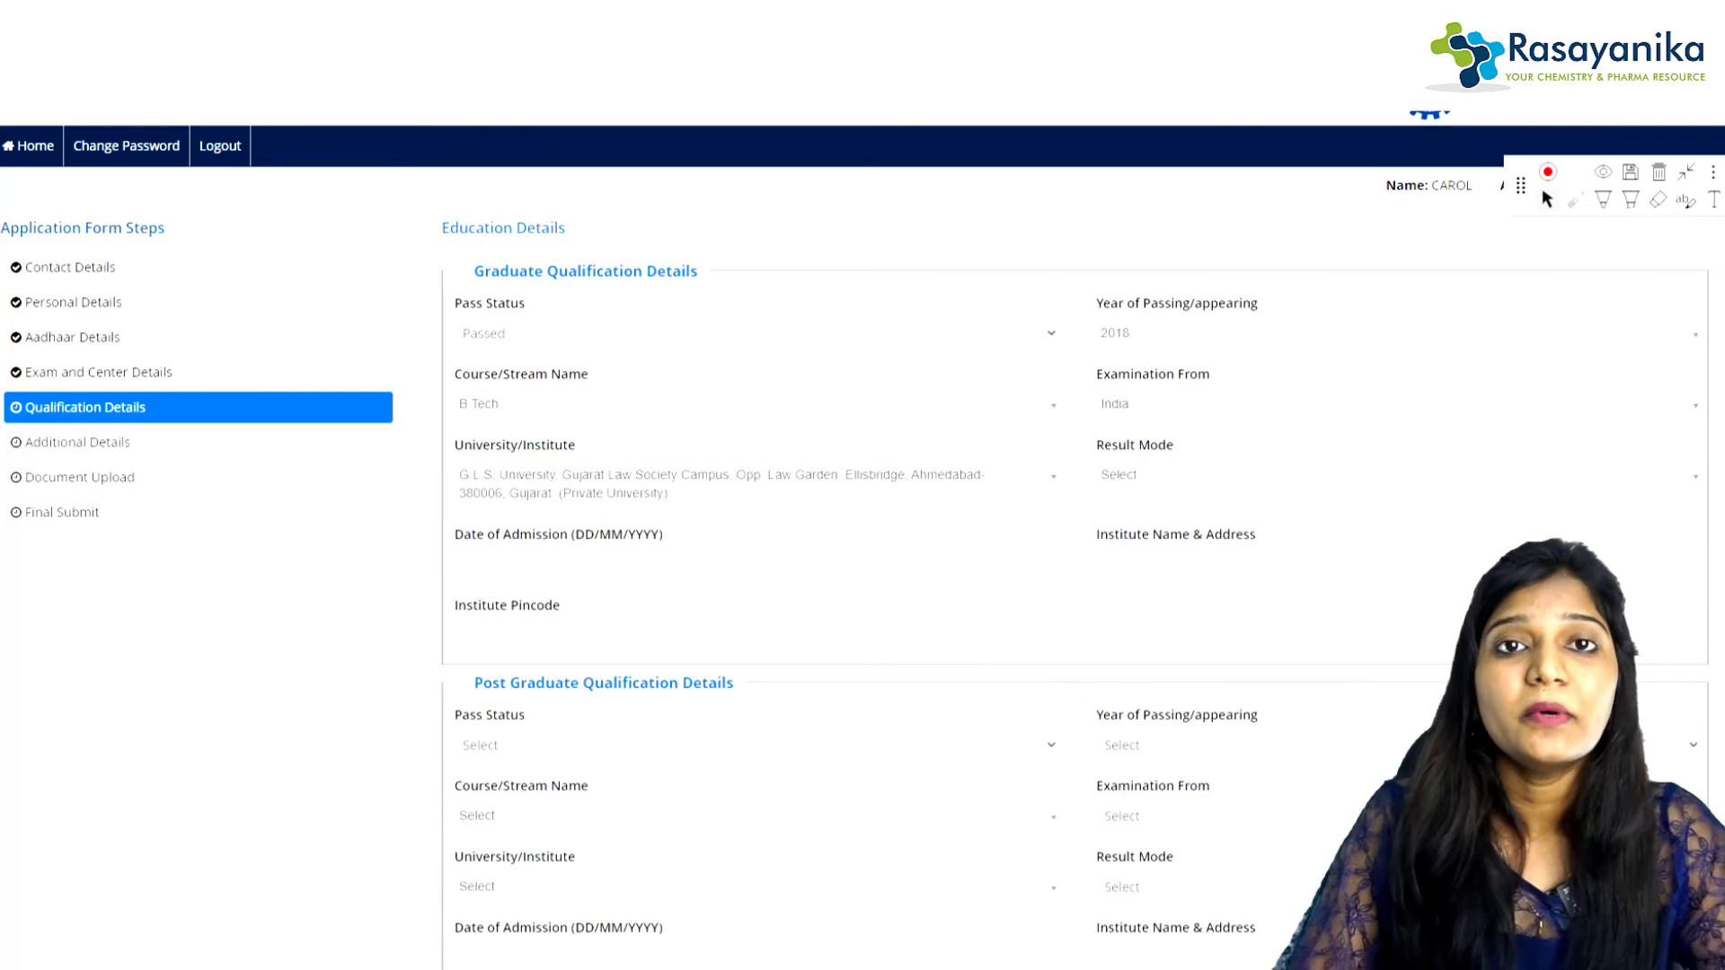
pyautogui.click(1396, 475)
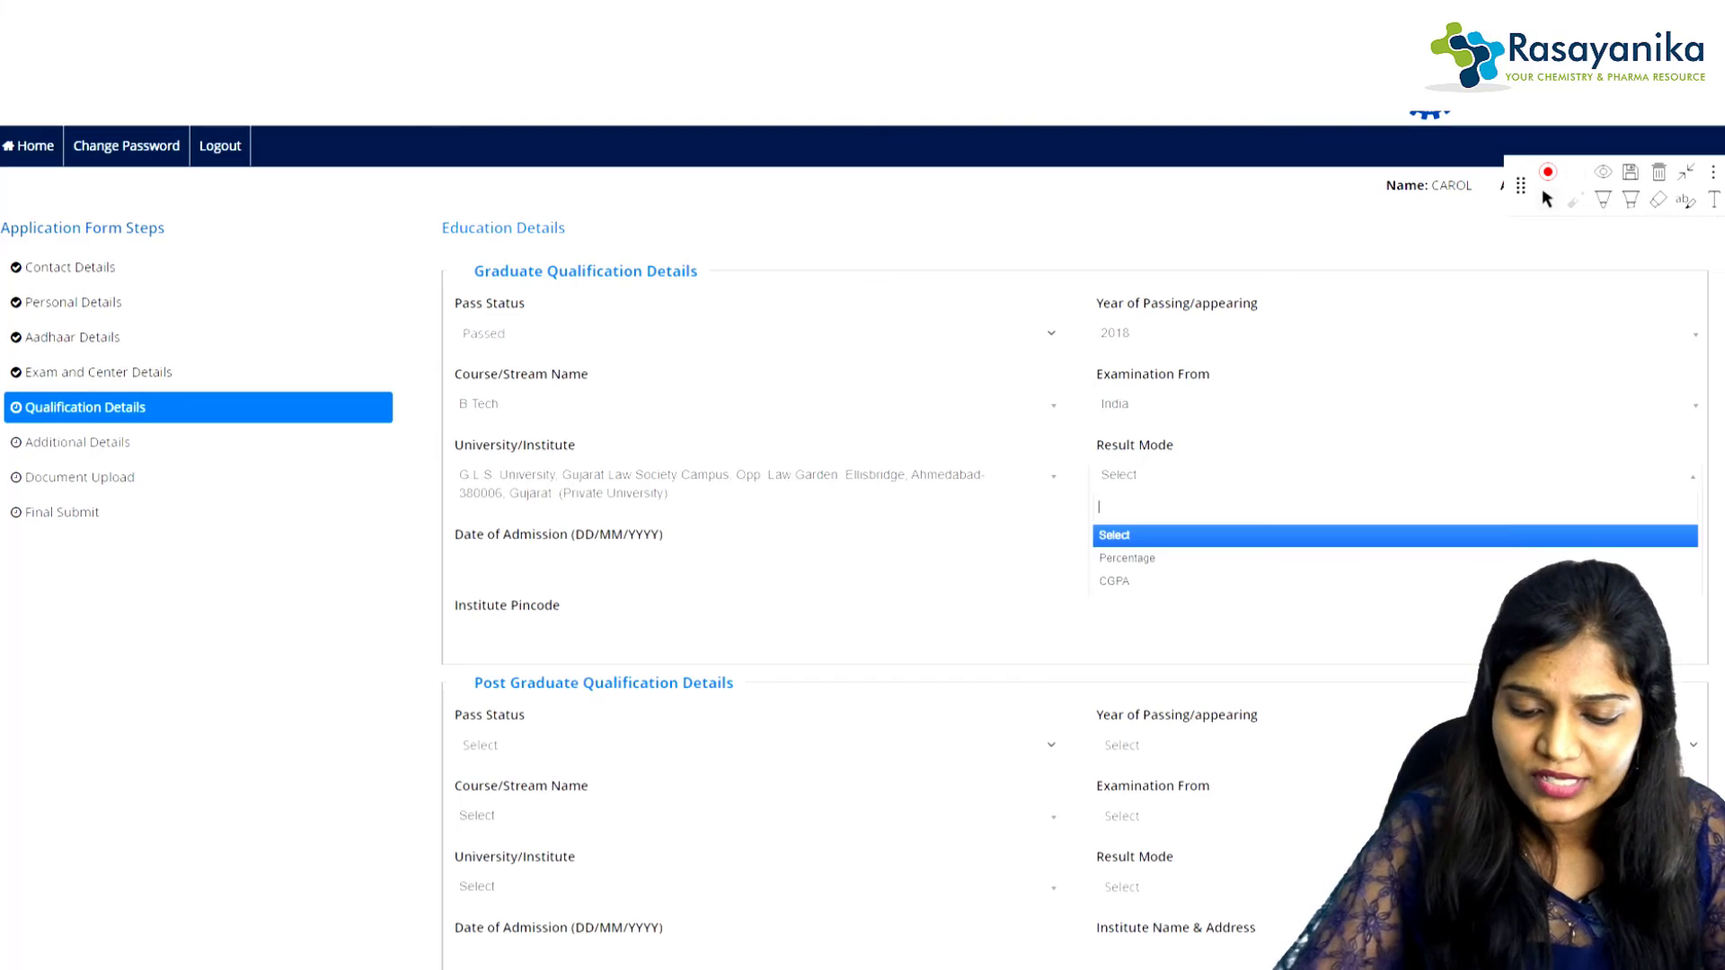
pyautogui.press('Down')
pyautogui.press('Return')
pyautogui.press('Tab')
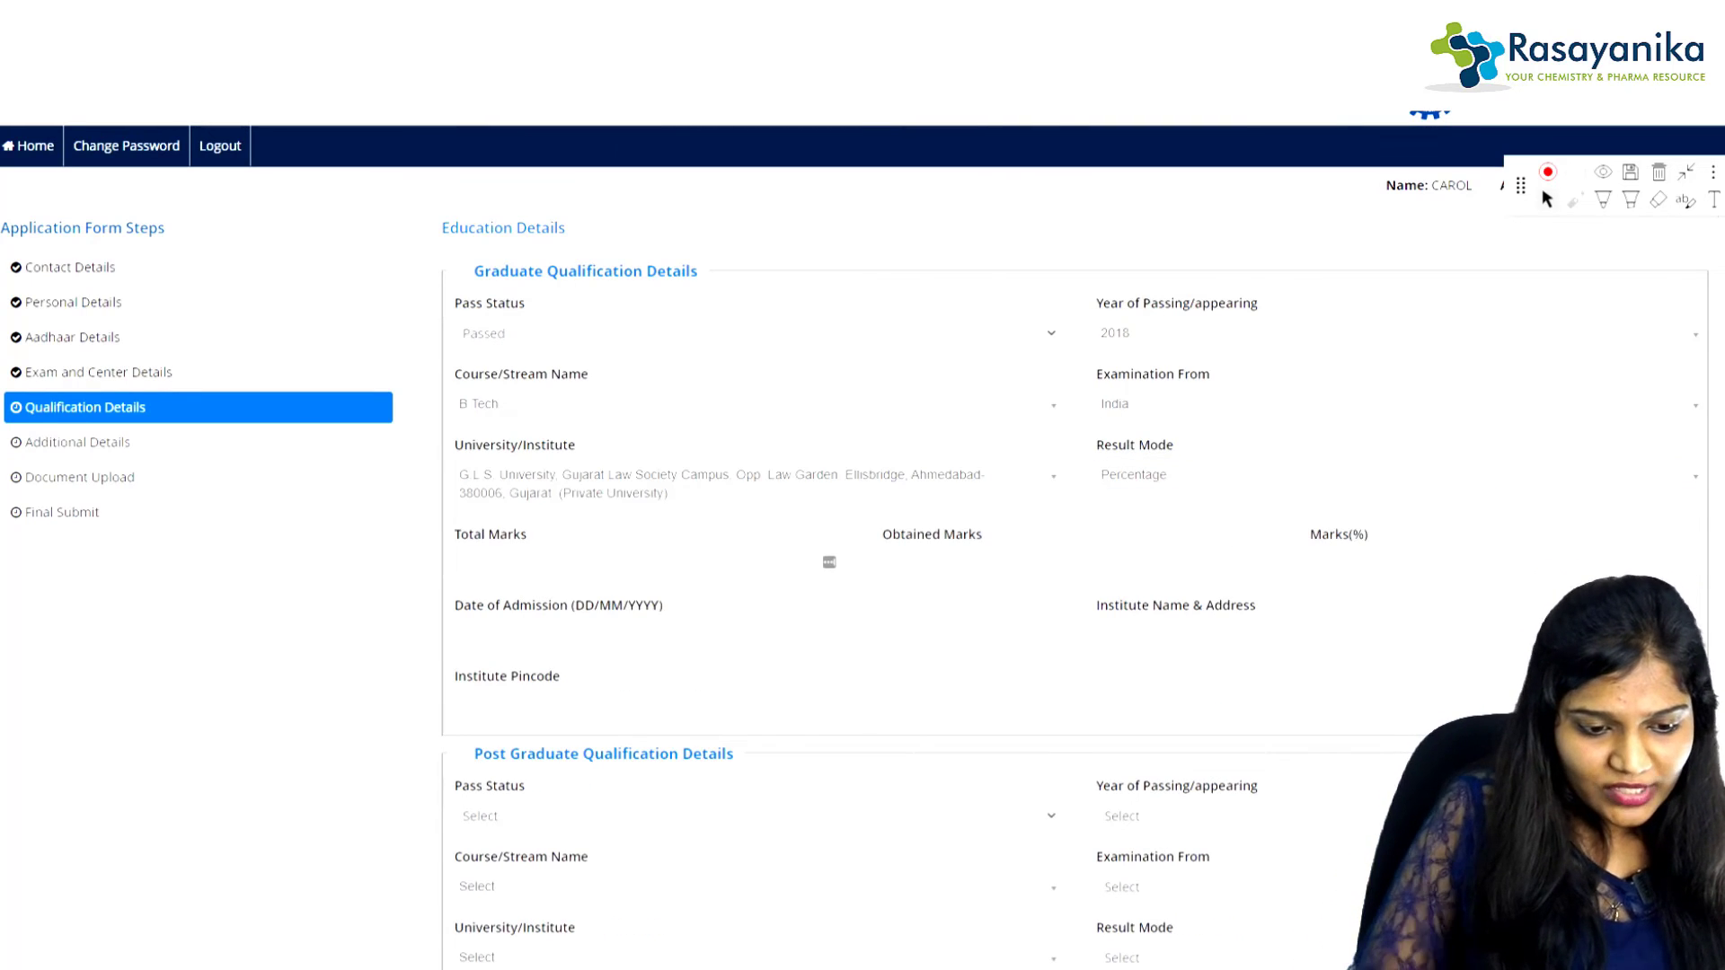
# Step: Enter graduate total marks 1200 and obtained marks 1000
pyautogui.click(647, 563)
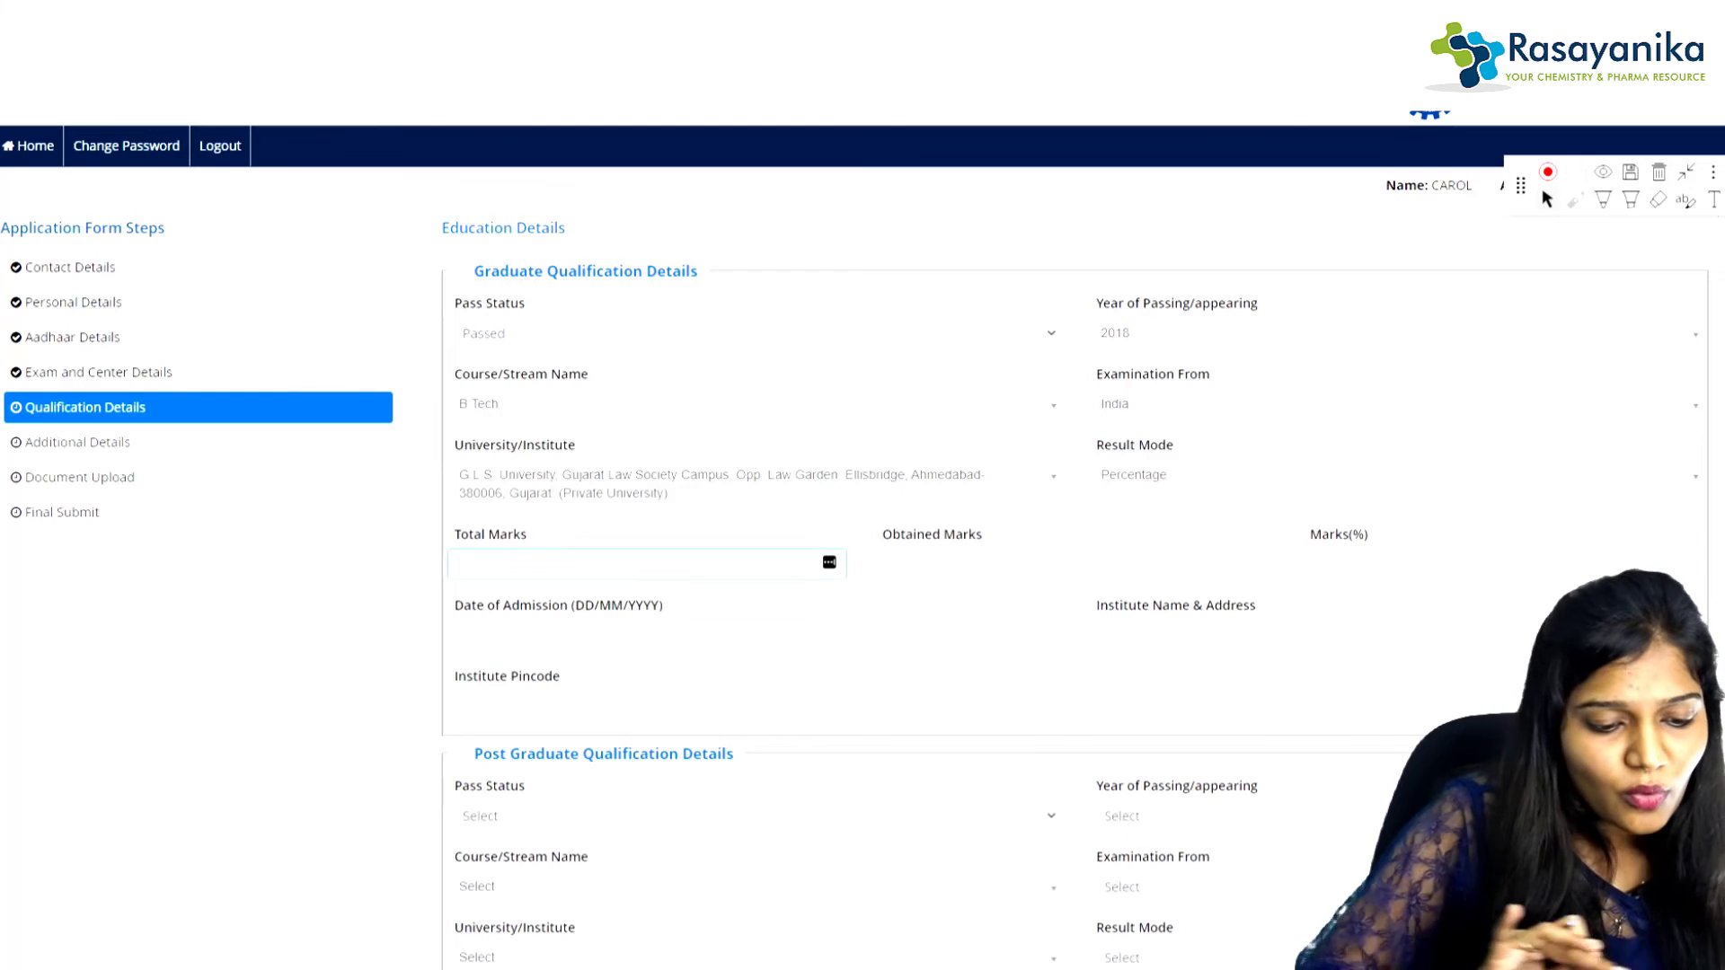
pyautogui.click(1074, 563)
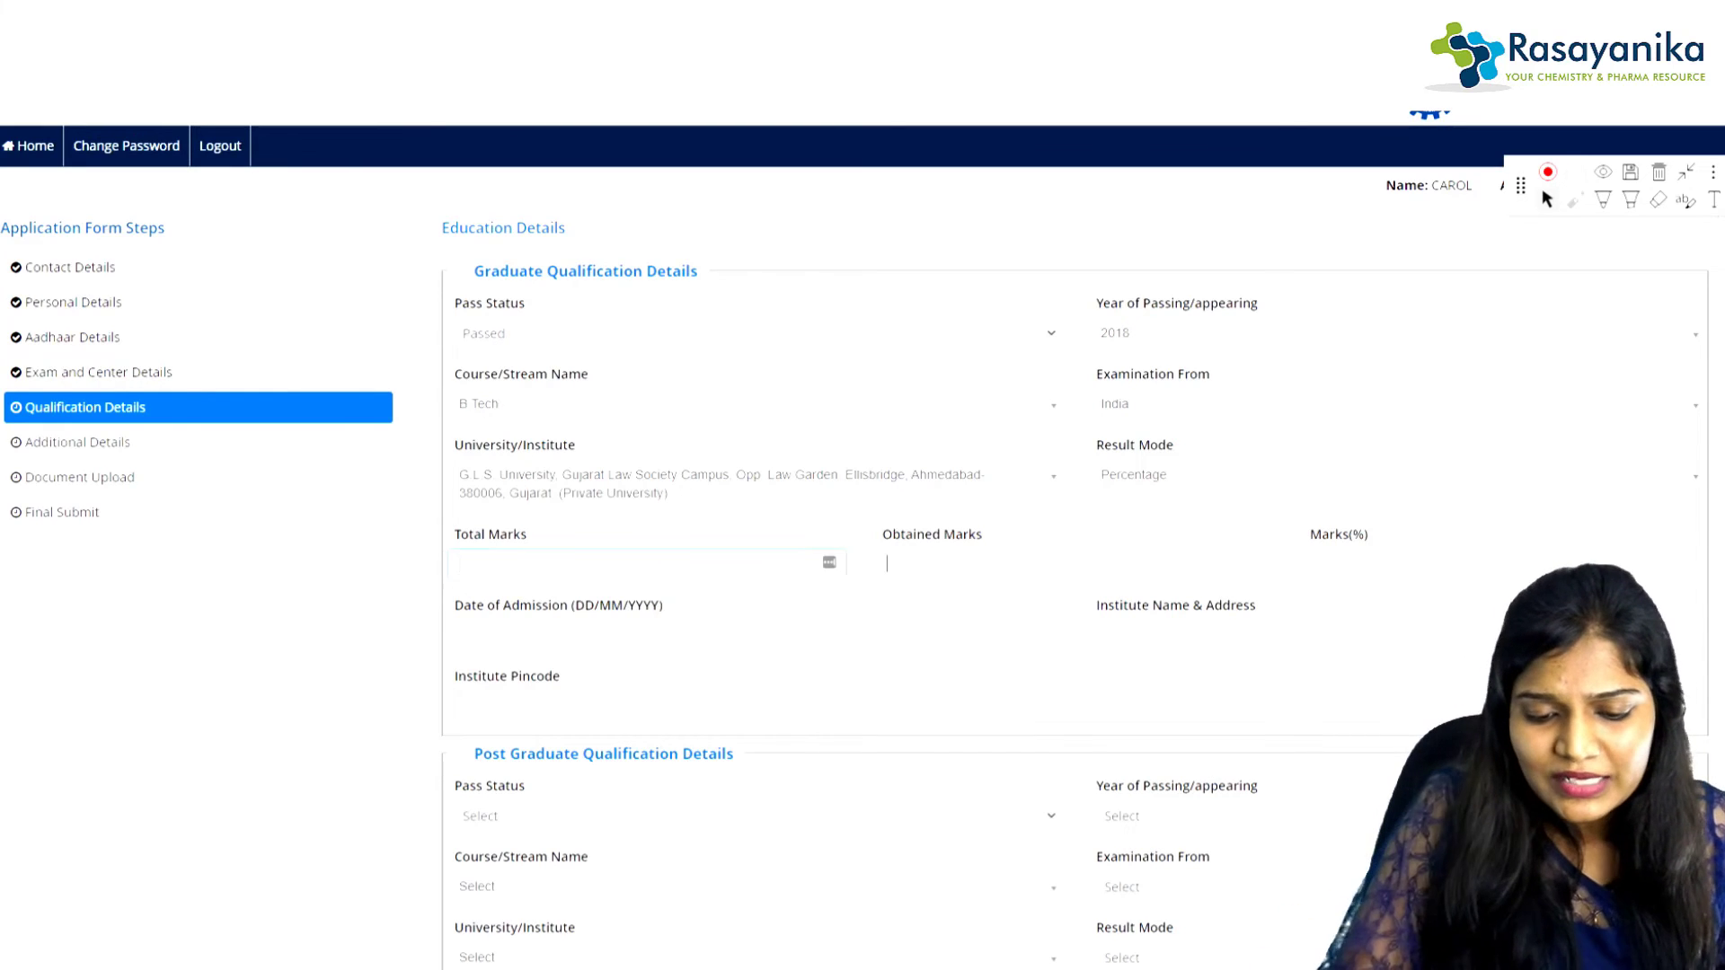
pyautogui.click(647, 563)
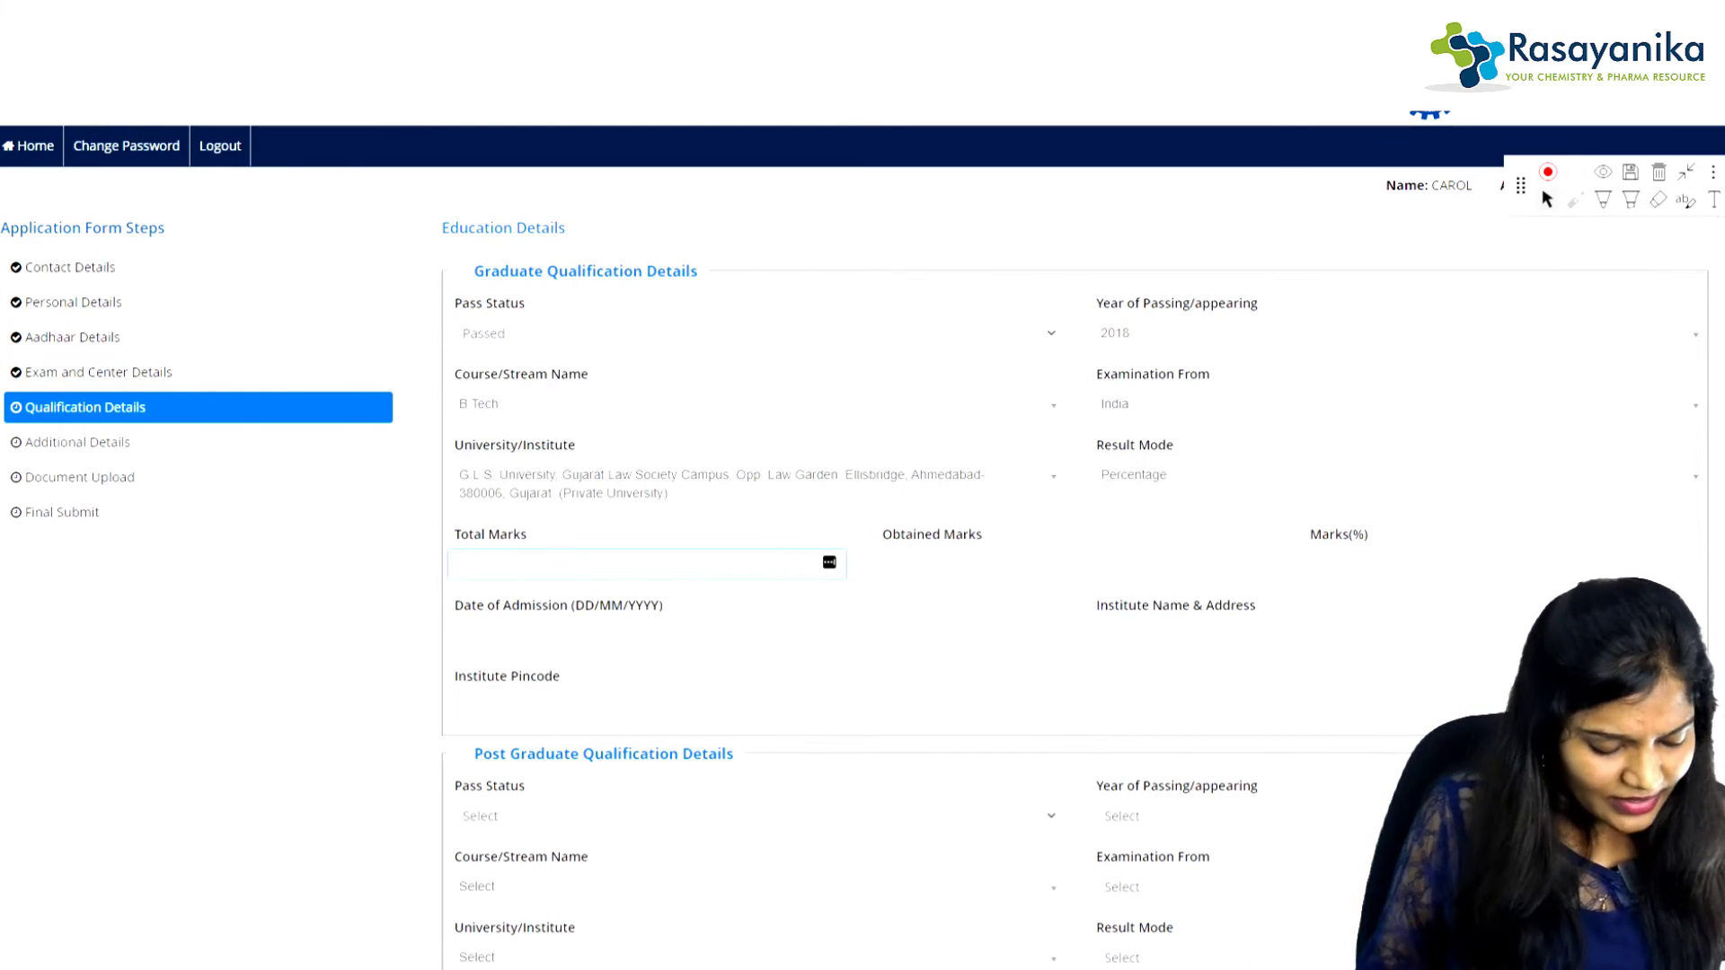
pyautogui.write('12000')
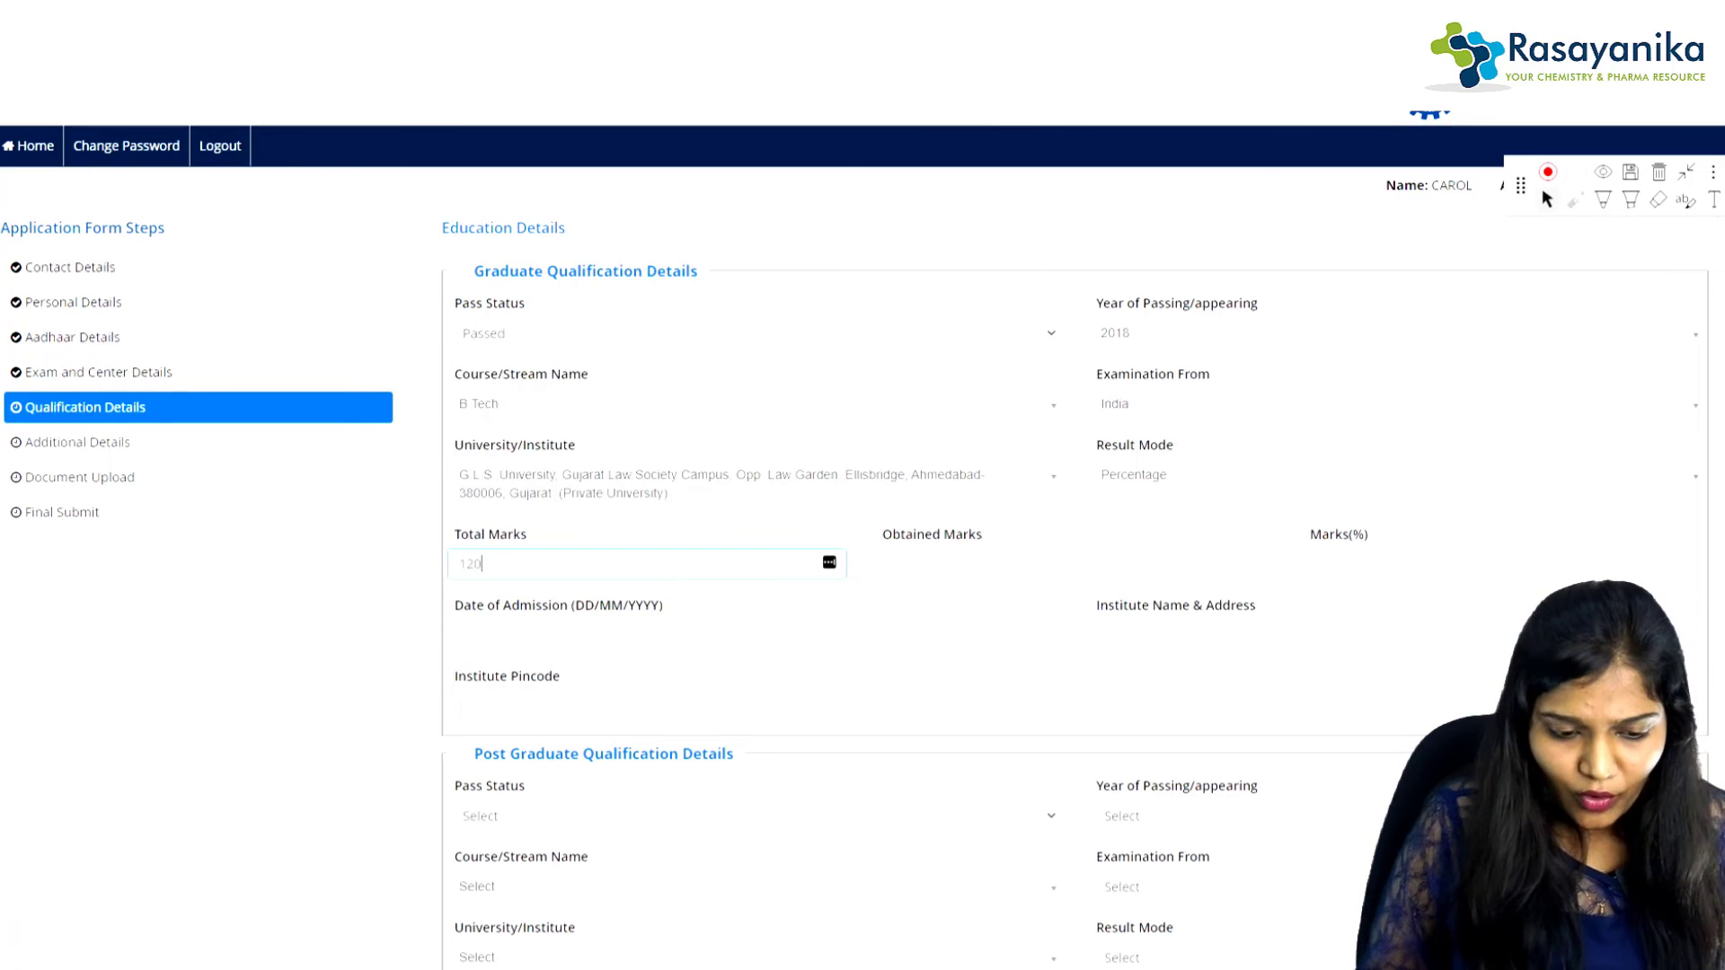
pyautogui.press('Tab')
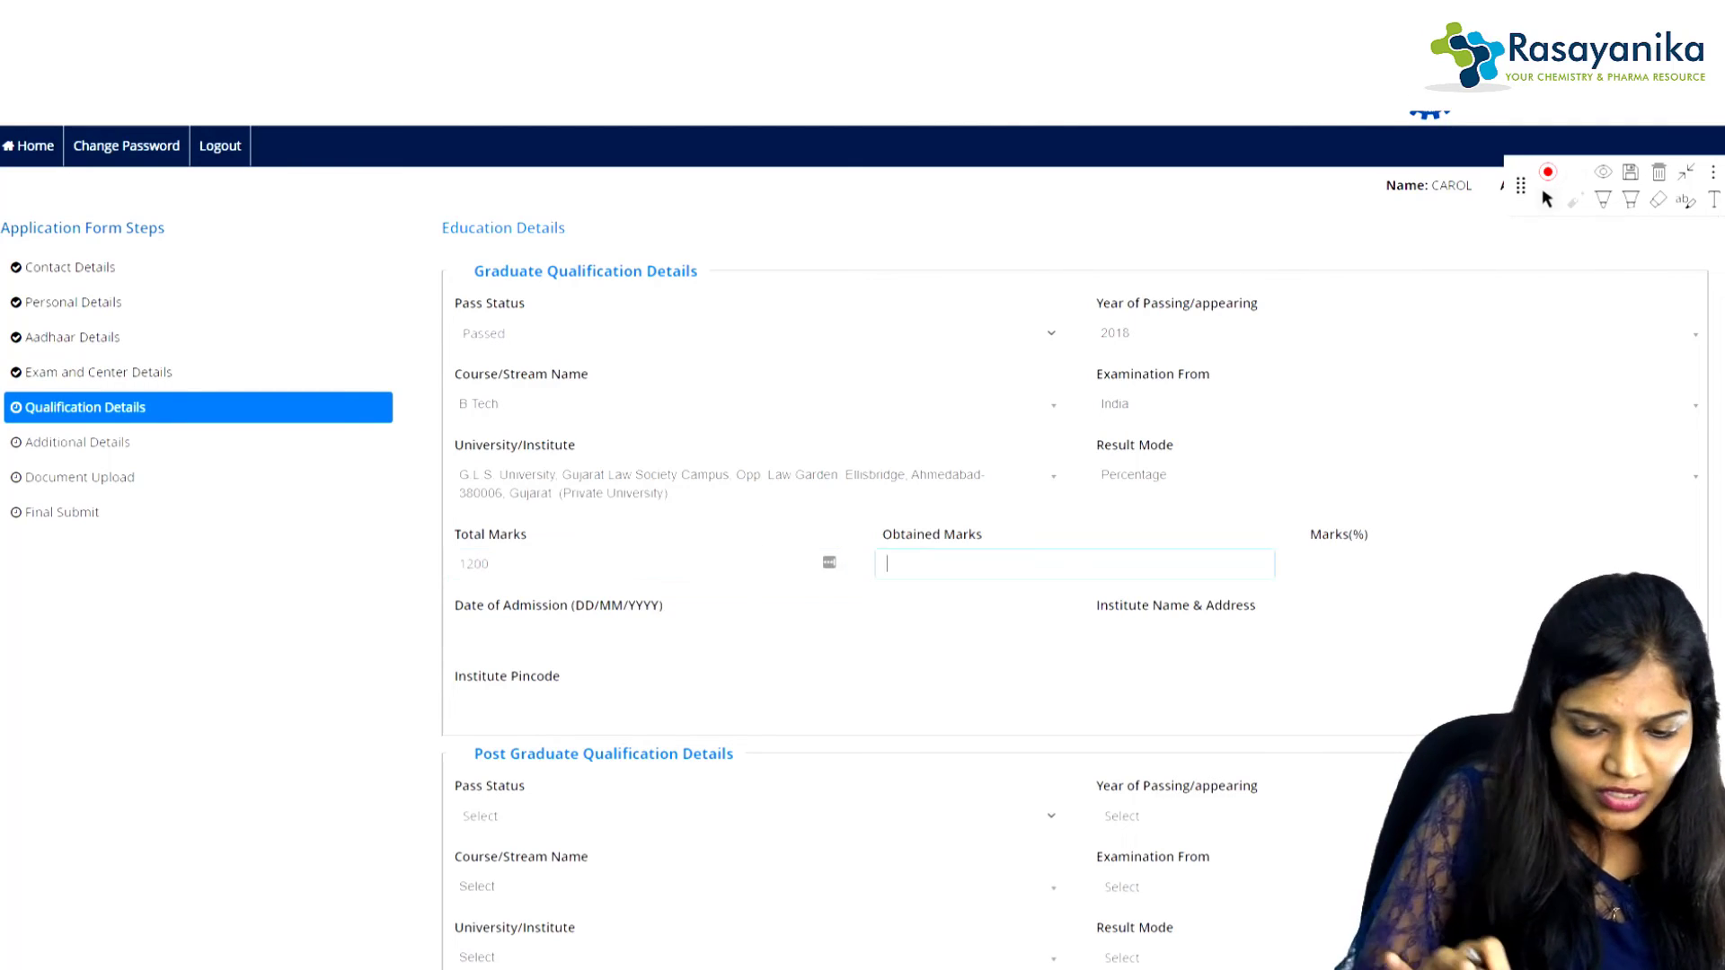
pyautogui.write('1000')
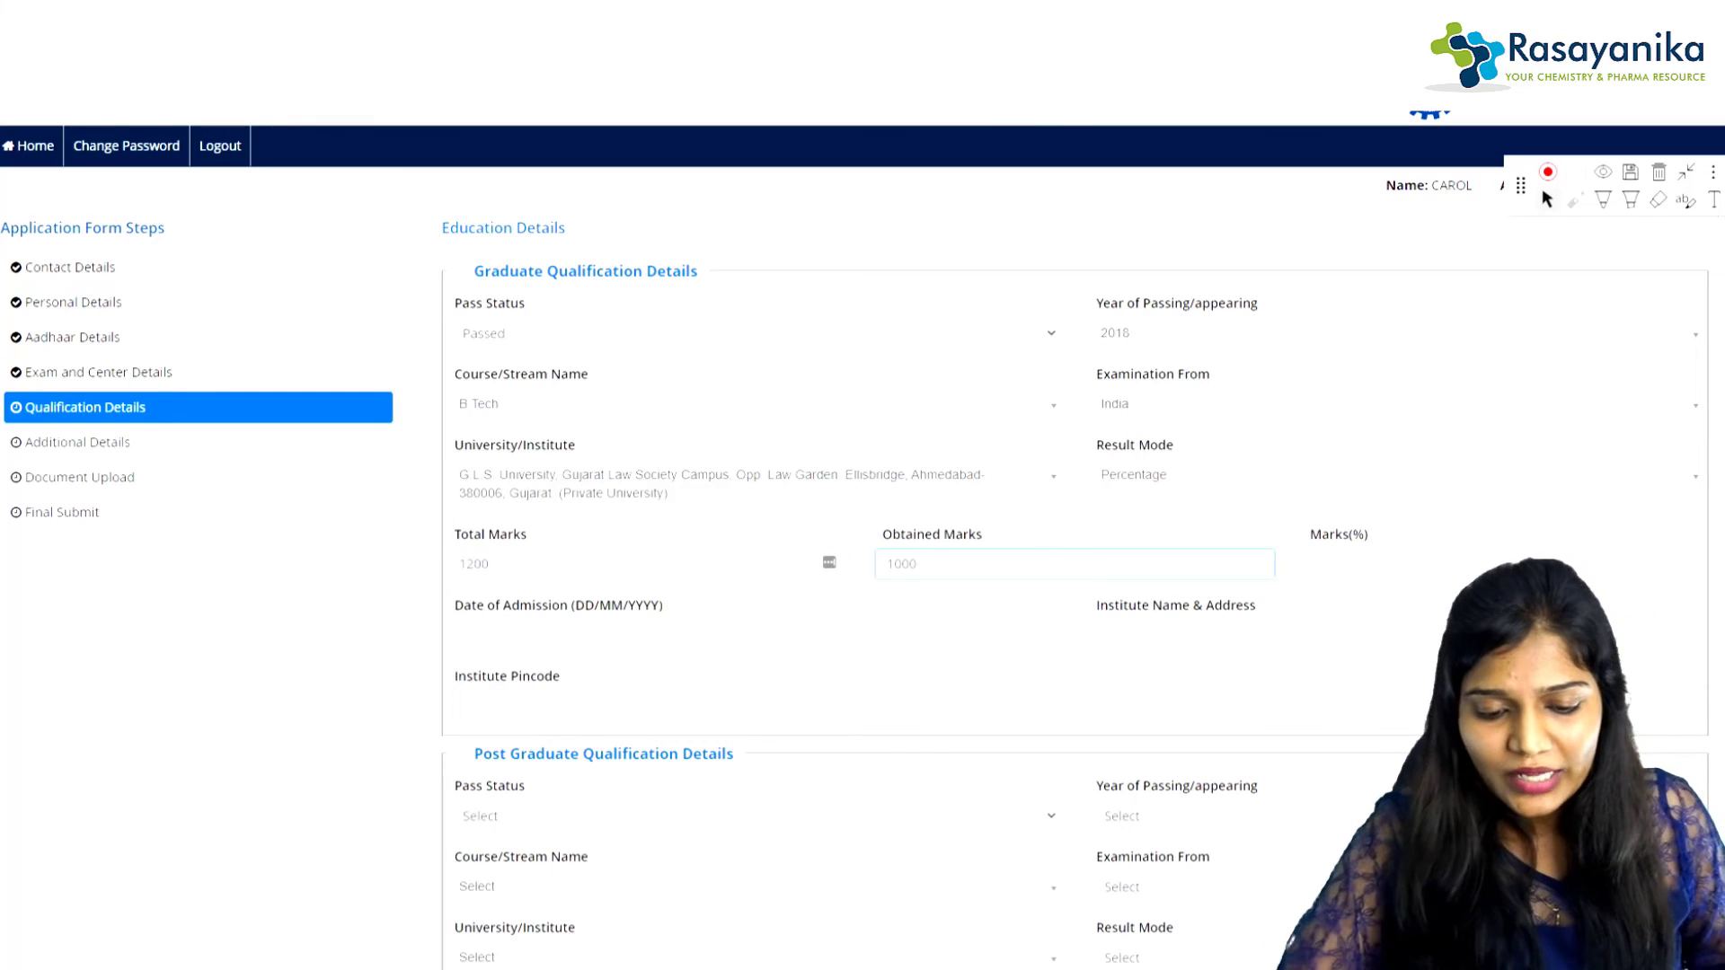
# Step: Enter admission date 23/09/2021, institute name HHHHH, and institute pincode 560009
pyautogui.press('Tab')
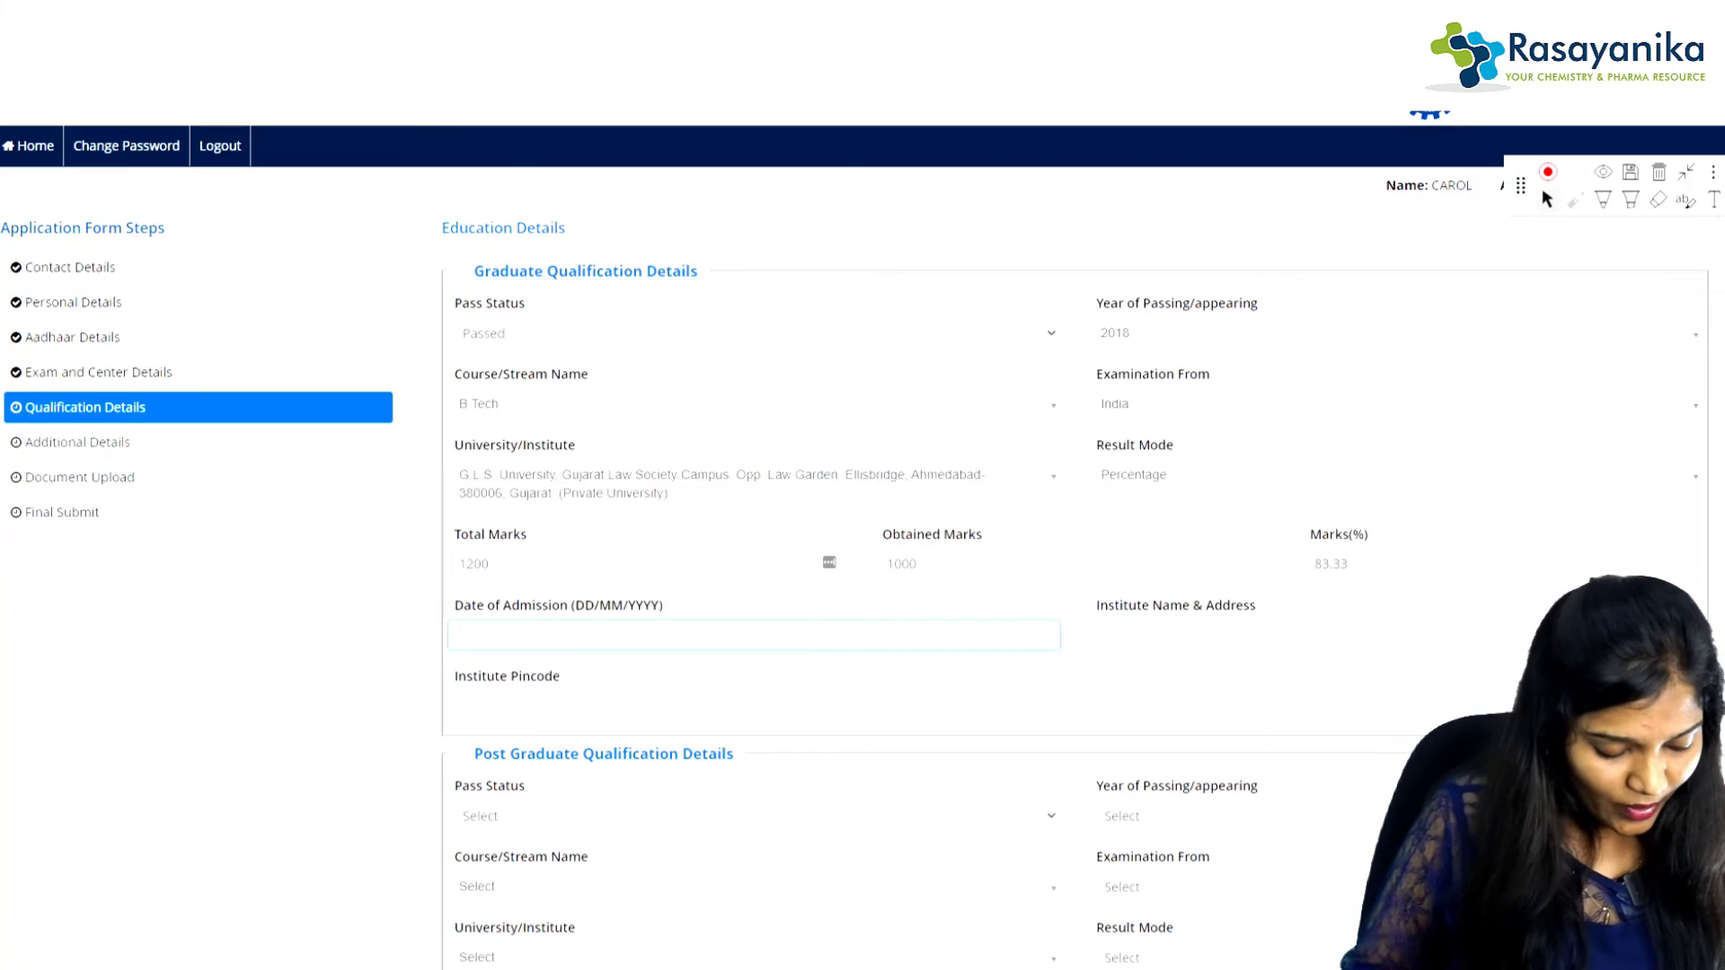
pyautogui.write('23')
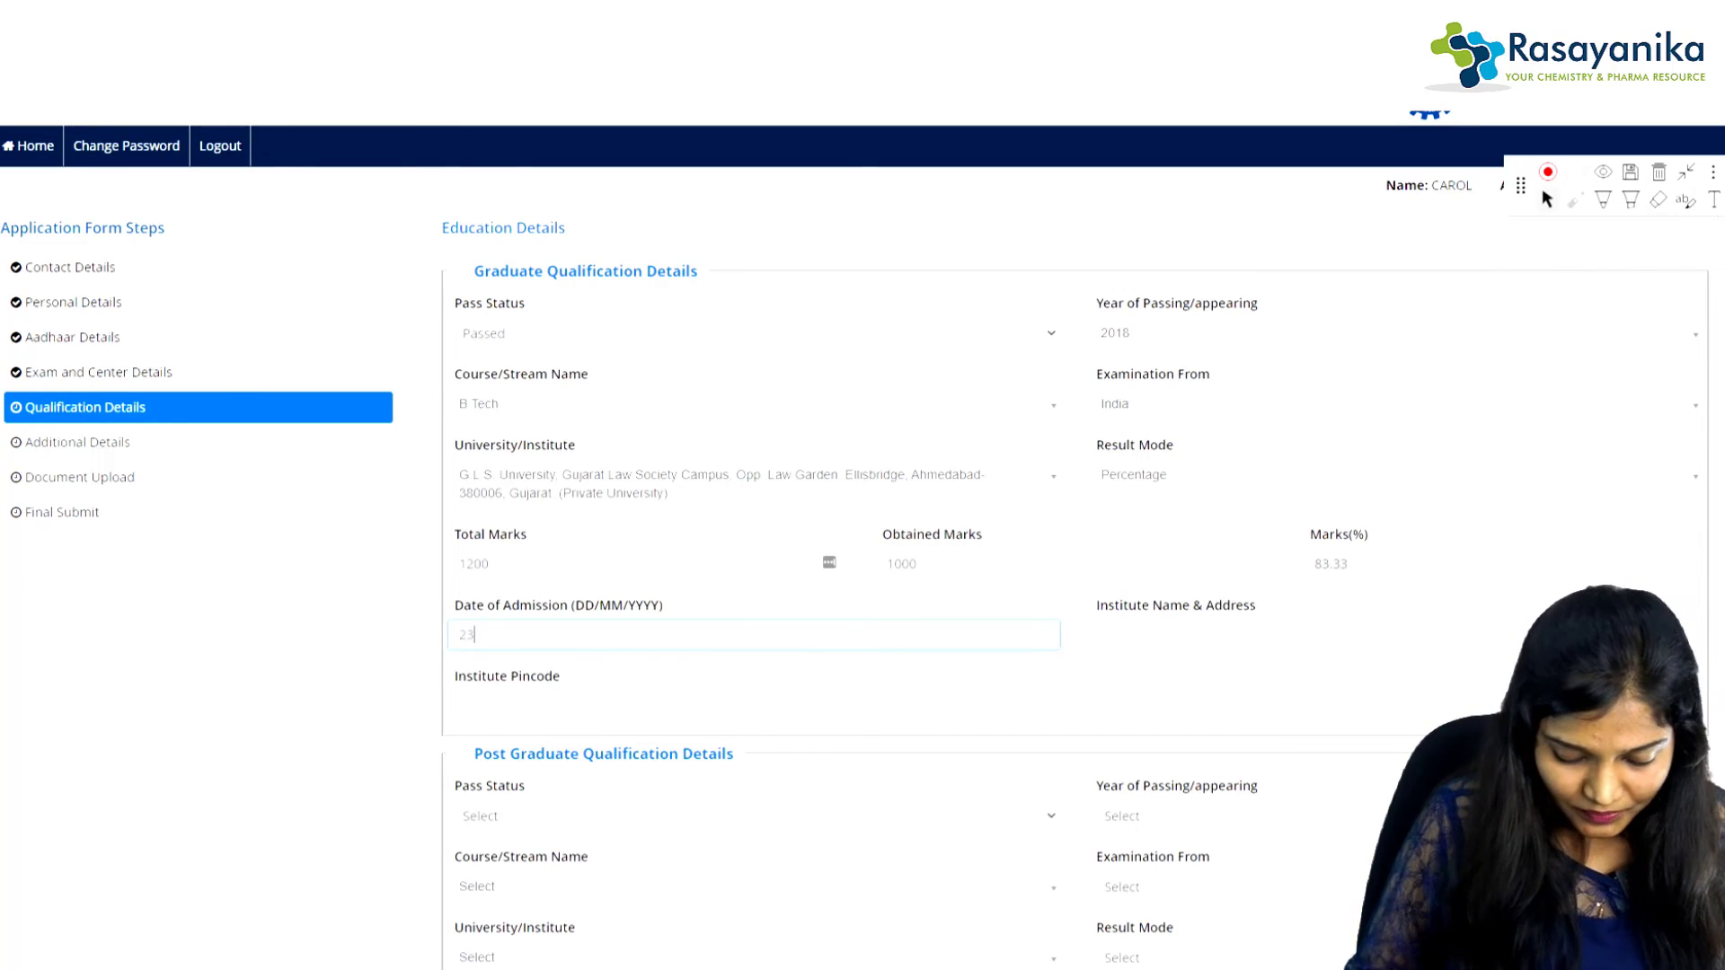
pyautogui.write('/09')
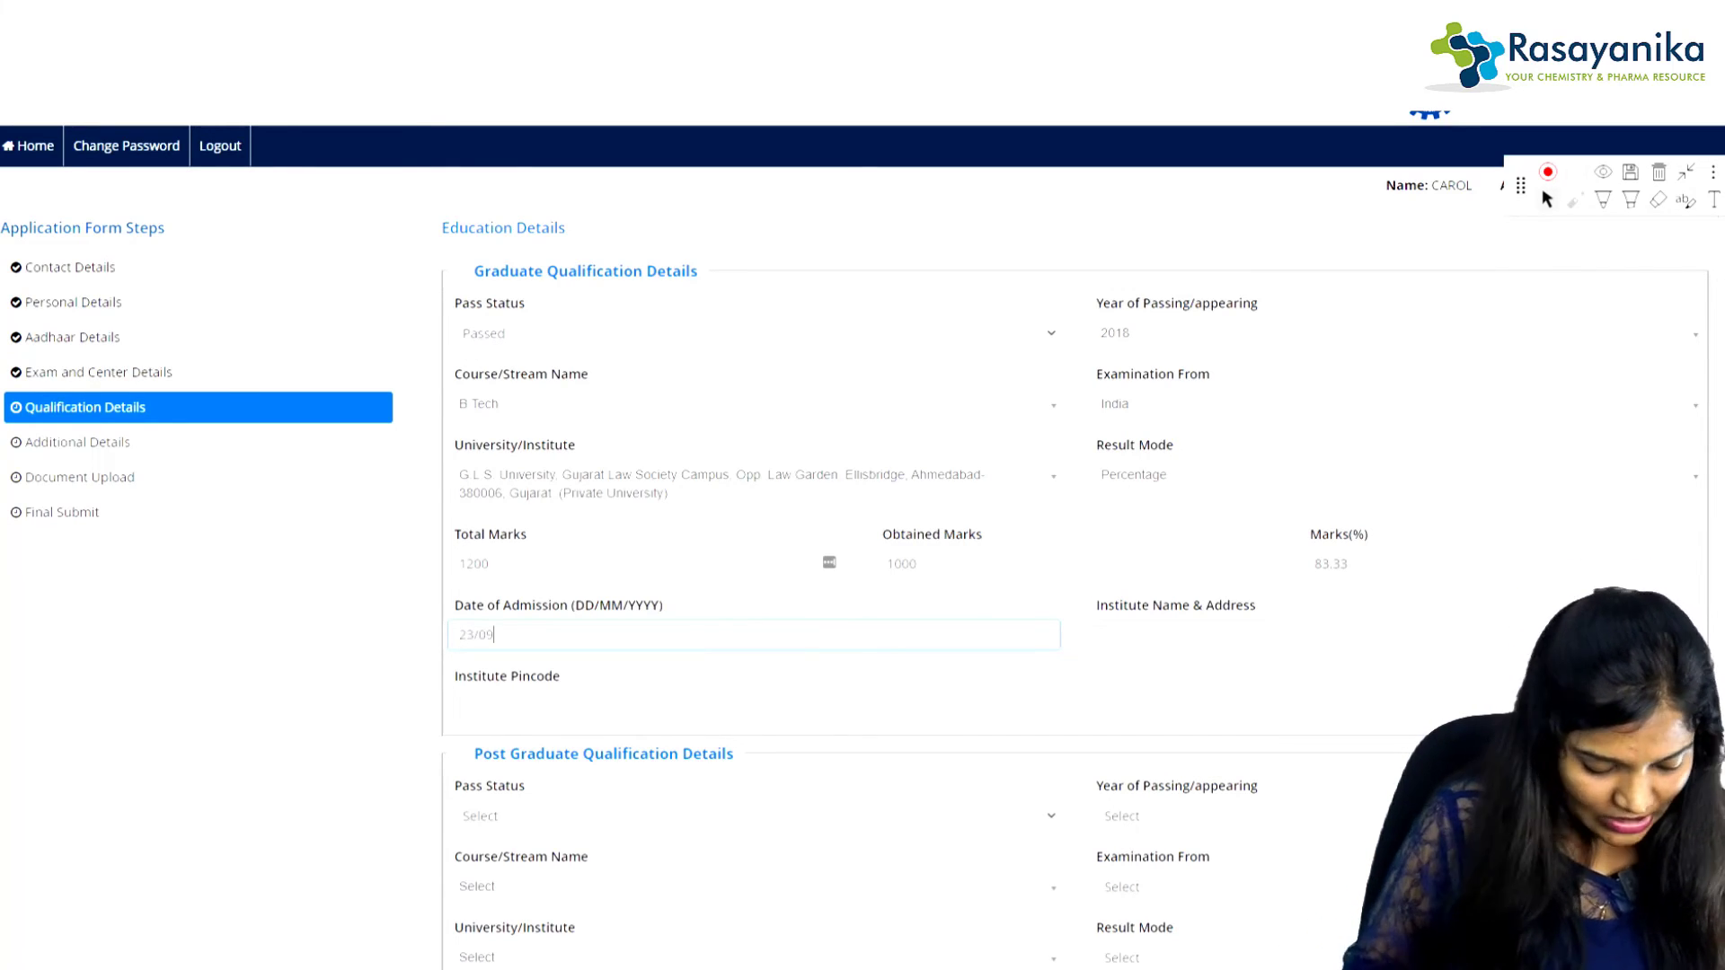
pyautogui.write('/2022')
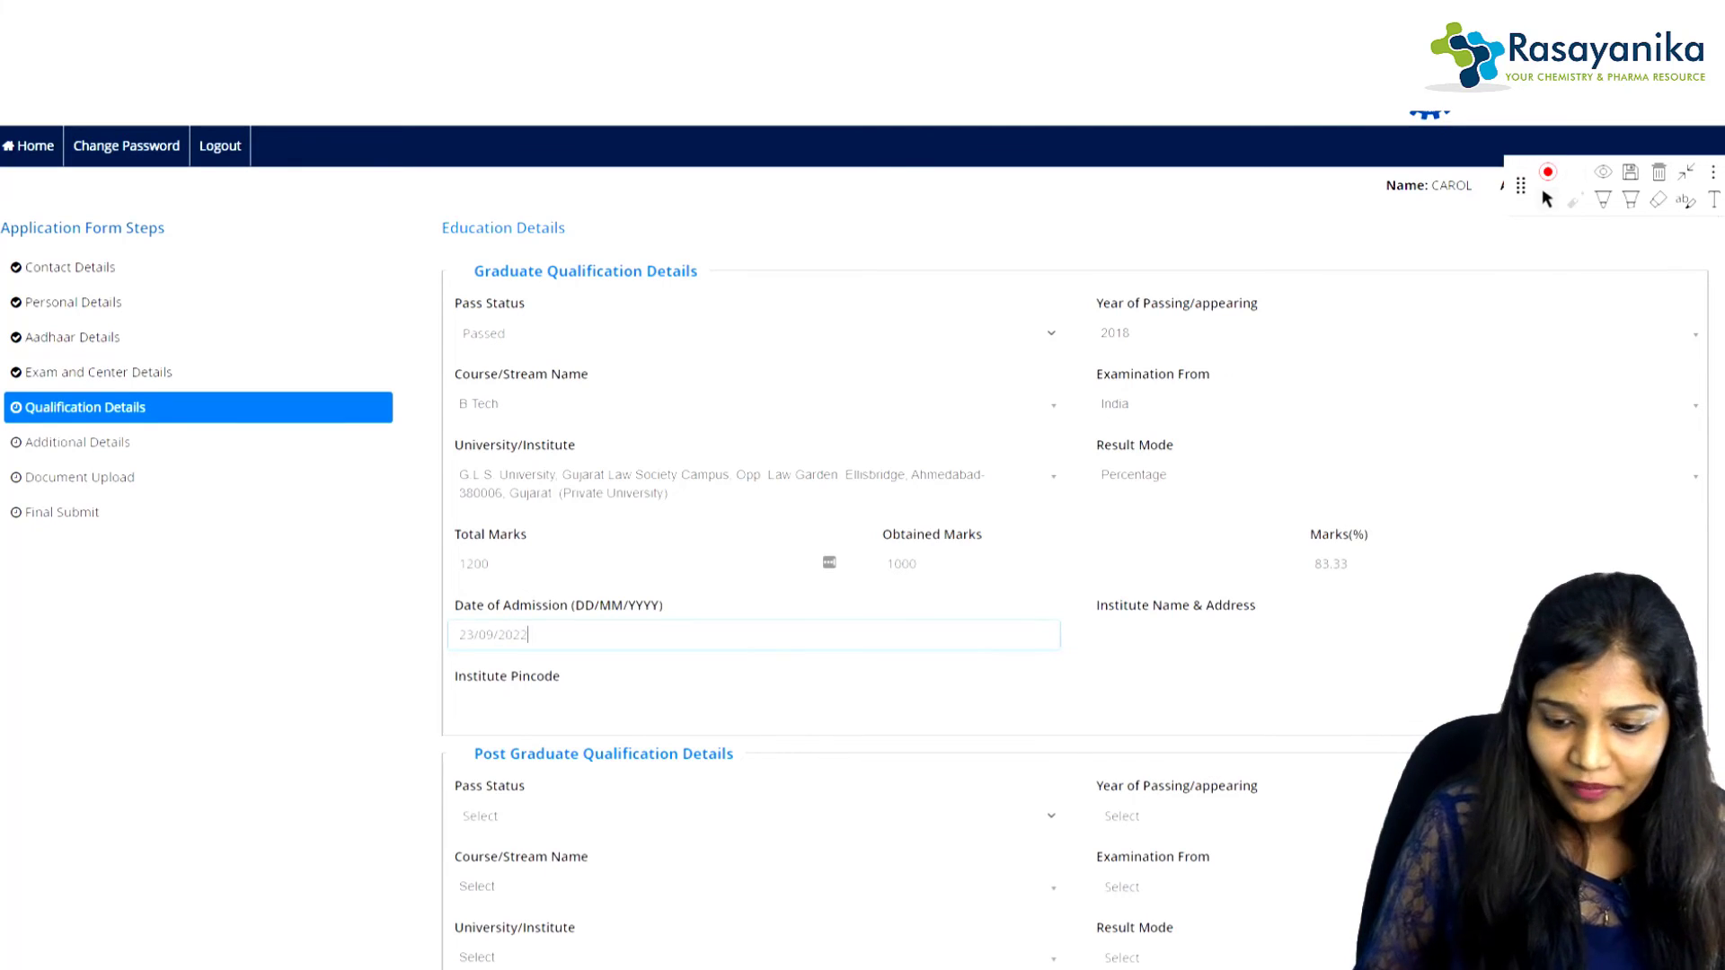
pyautogui.press('BackSpace')
pyautogui.write('1')
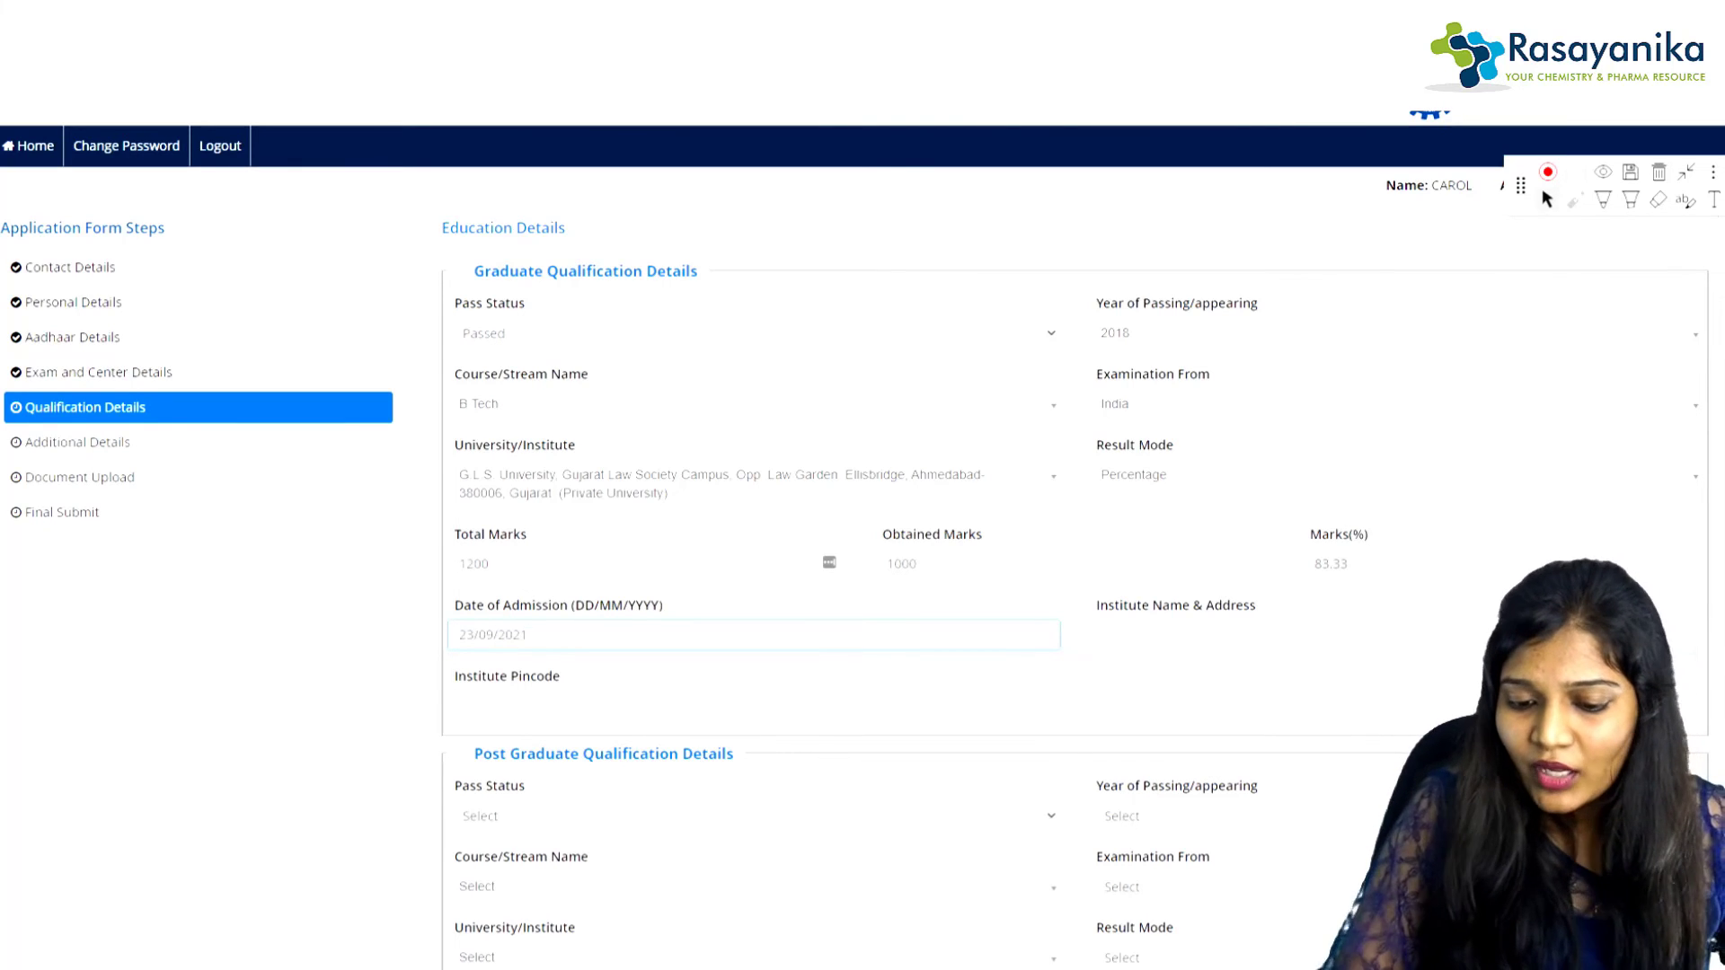
pyautogui.press('Tab')
pyautogui.write('HHHHH')
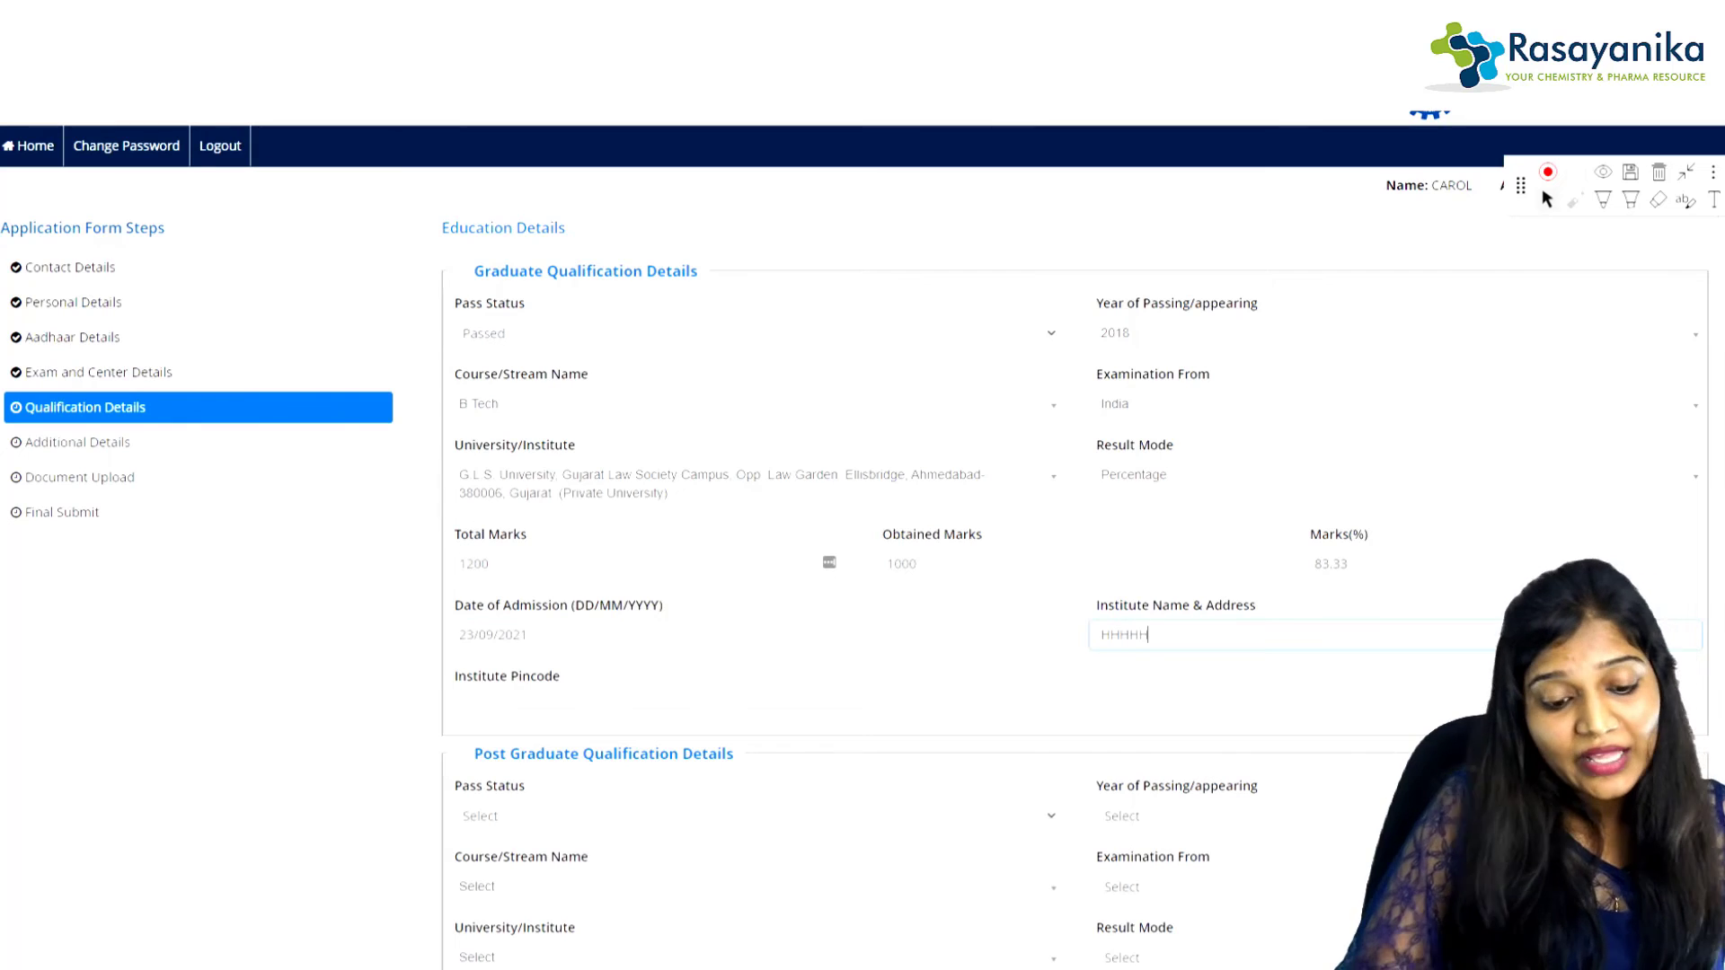
pyautogui.press('Tab')
pyautogui.write('560009')
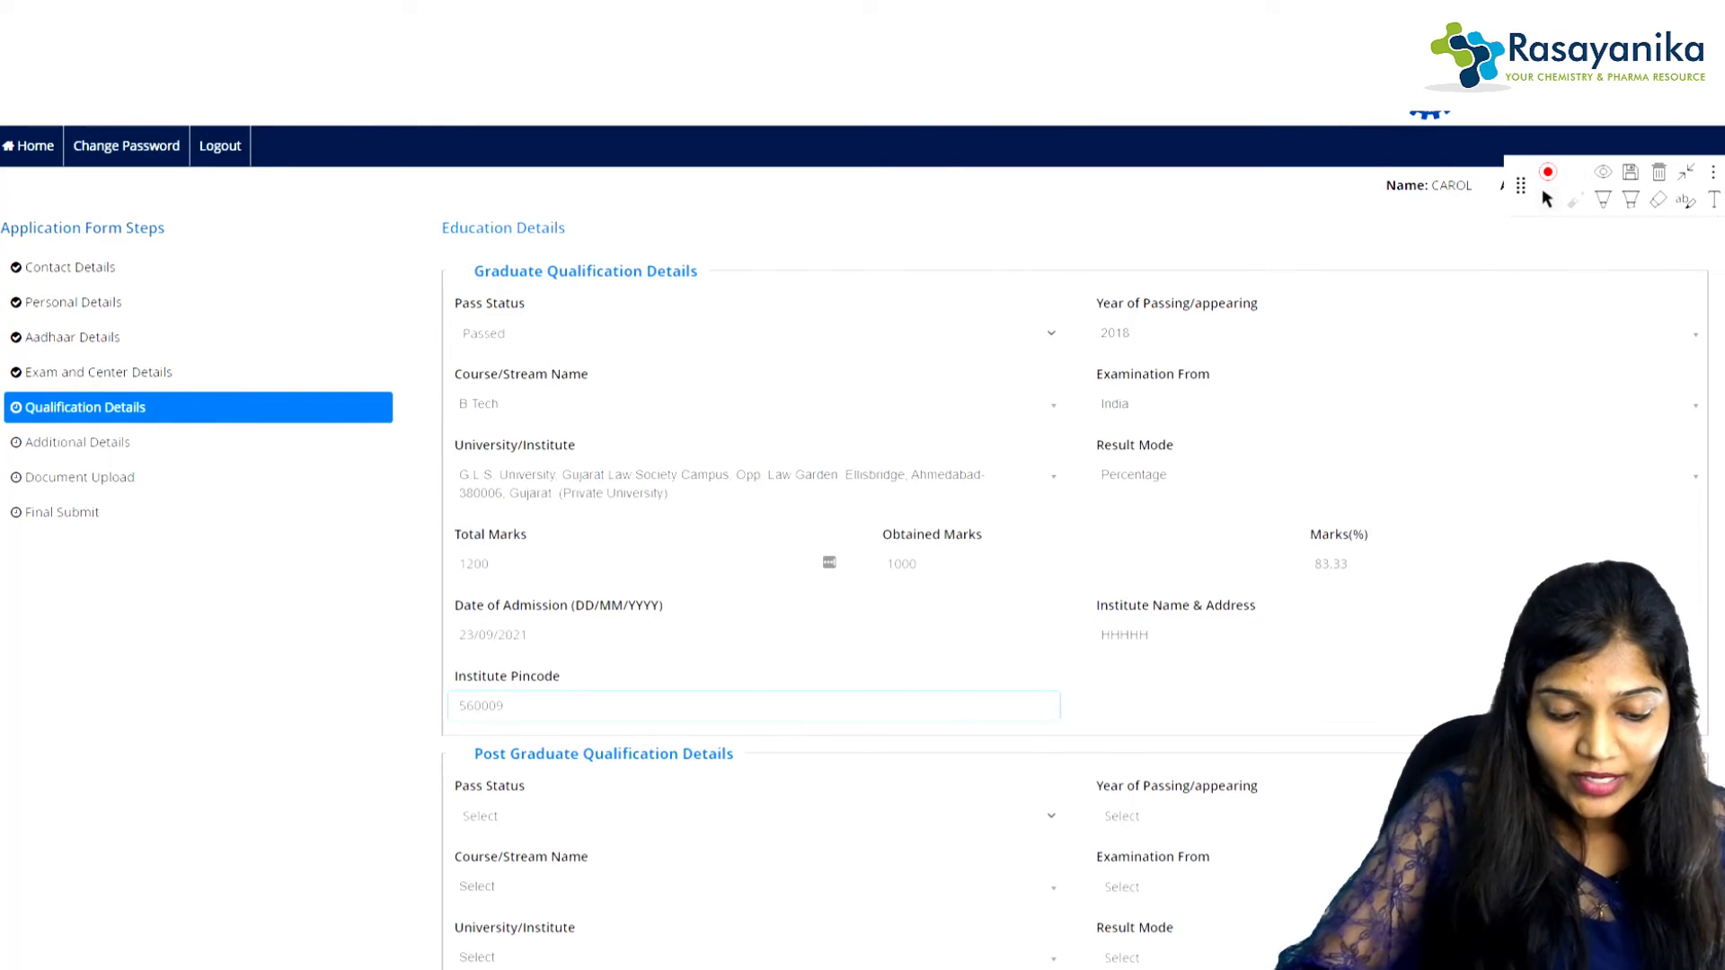
pyautogui.scroll(-3, 863, 539)
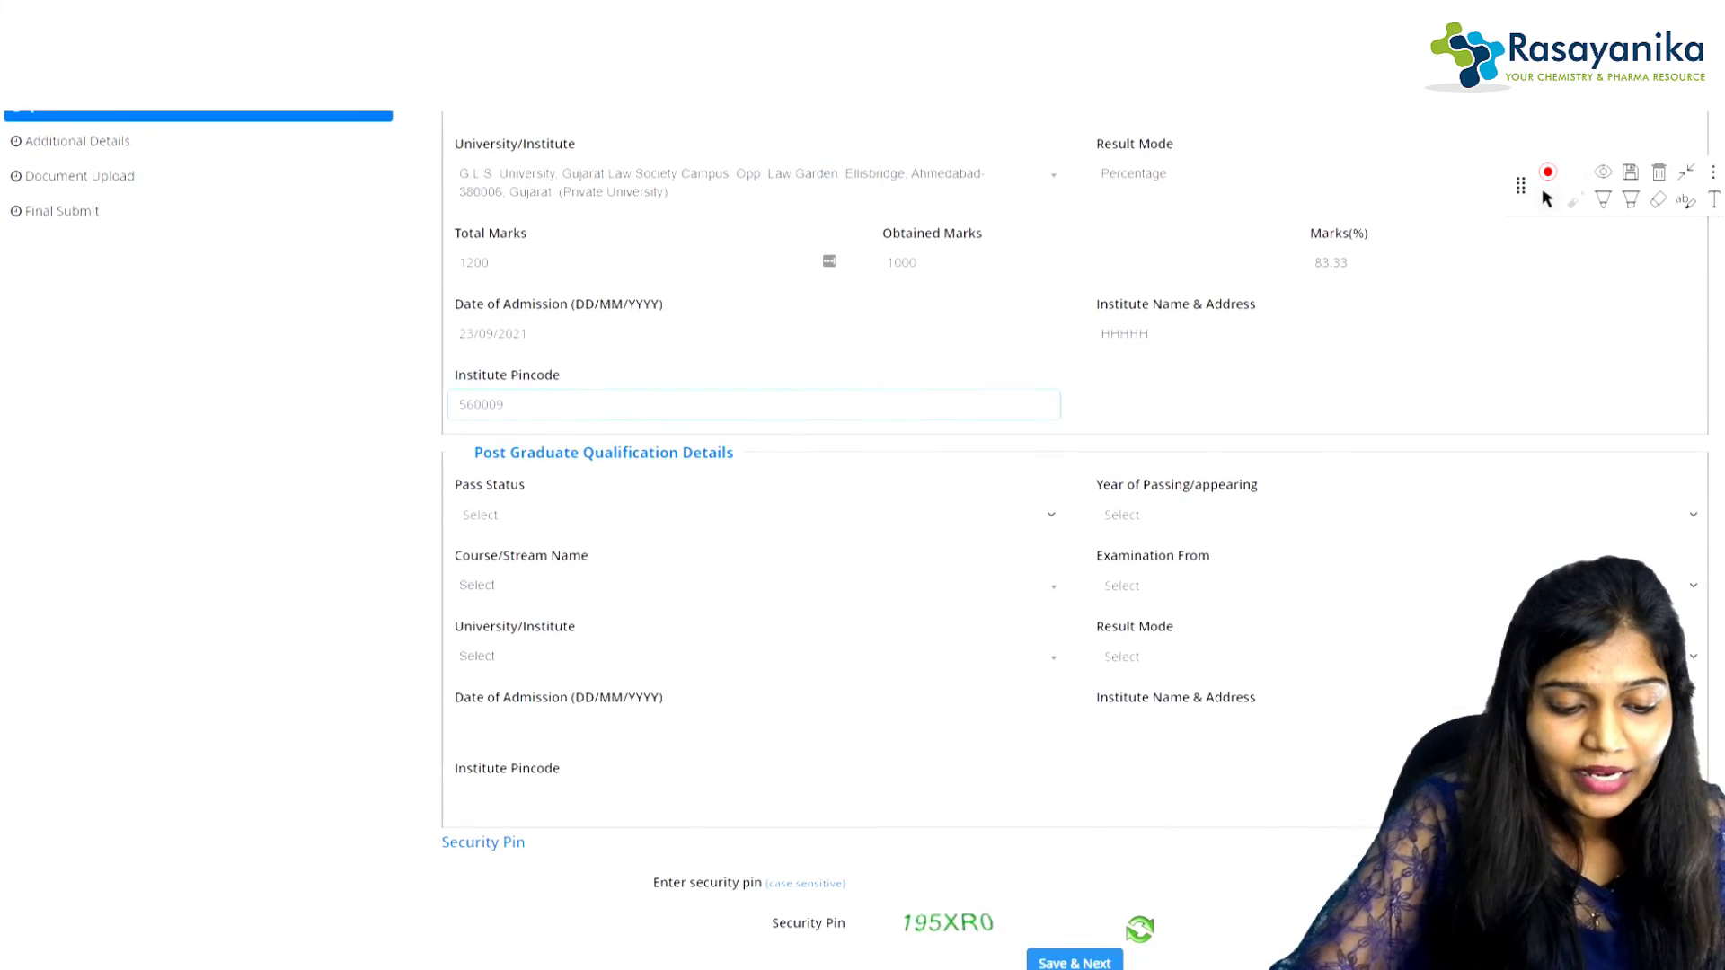
# Step: Set the post-graduate pass status to Result Awaited and year of passing to 2022
pyautogui.click(753, 511)
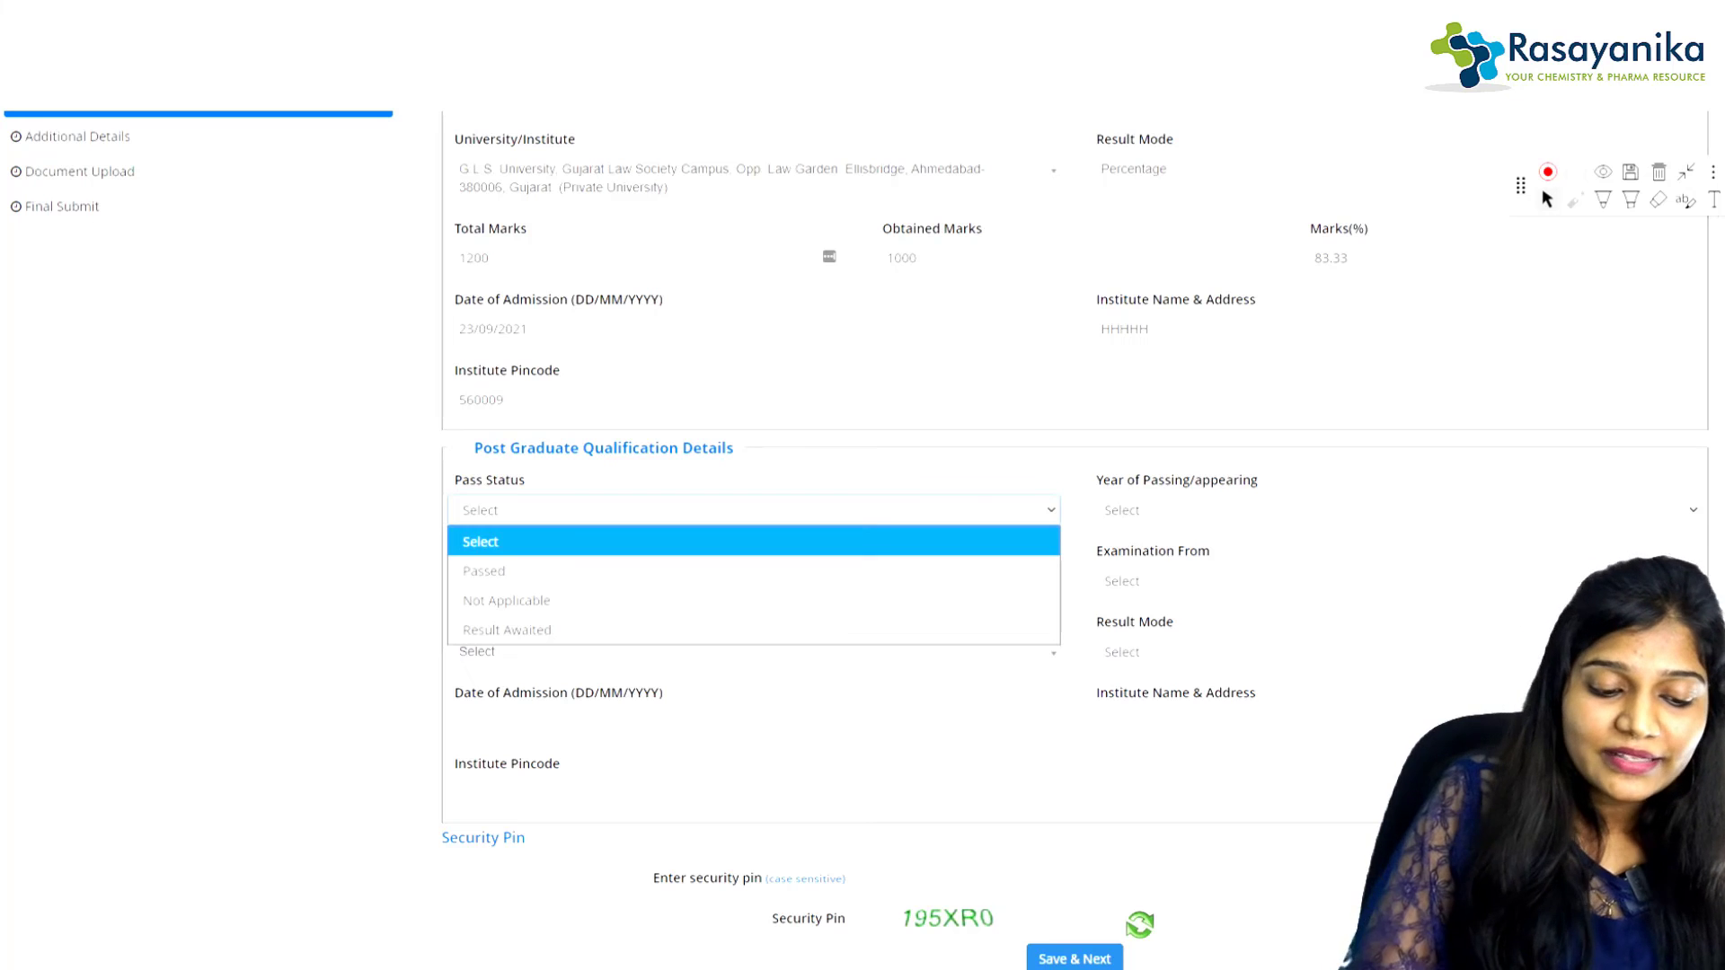
pyautogui.click(507, 631)
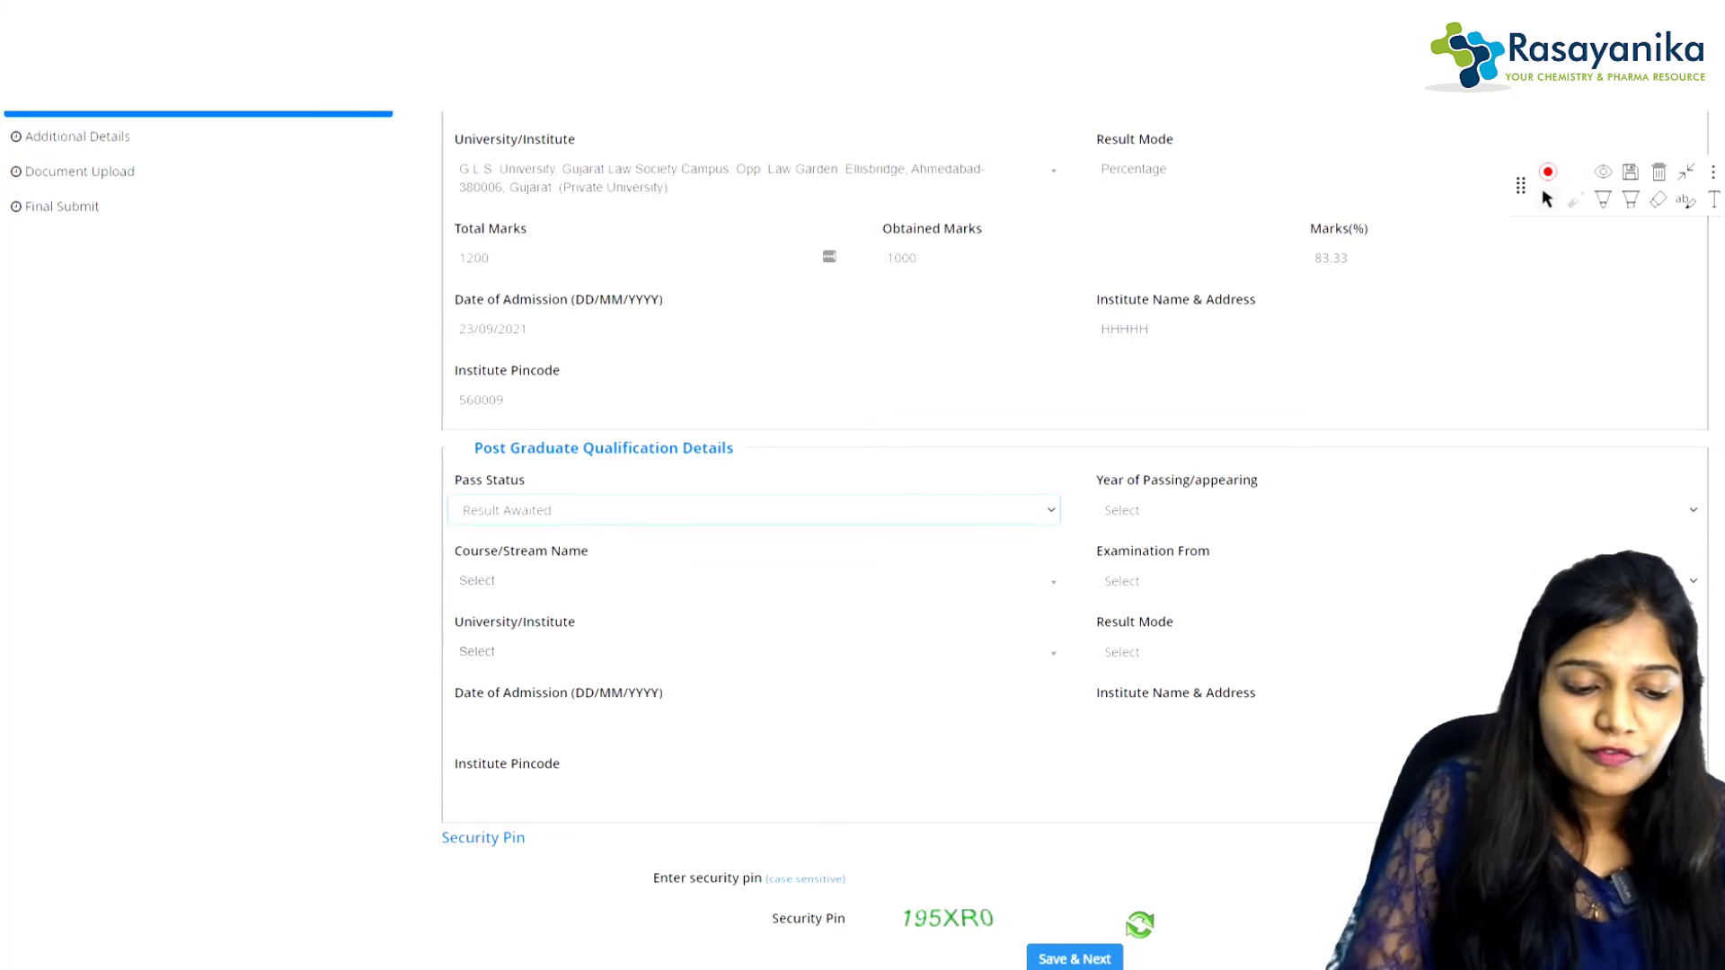
pyautogui.click(753, 510)
pyautogui.click(507, 631)
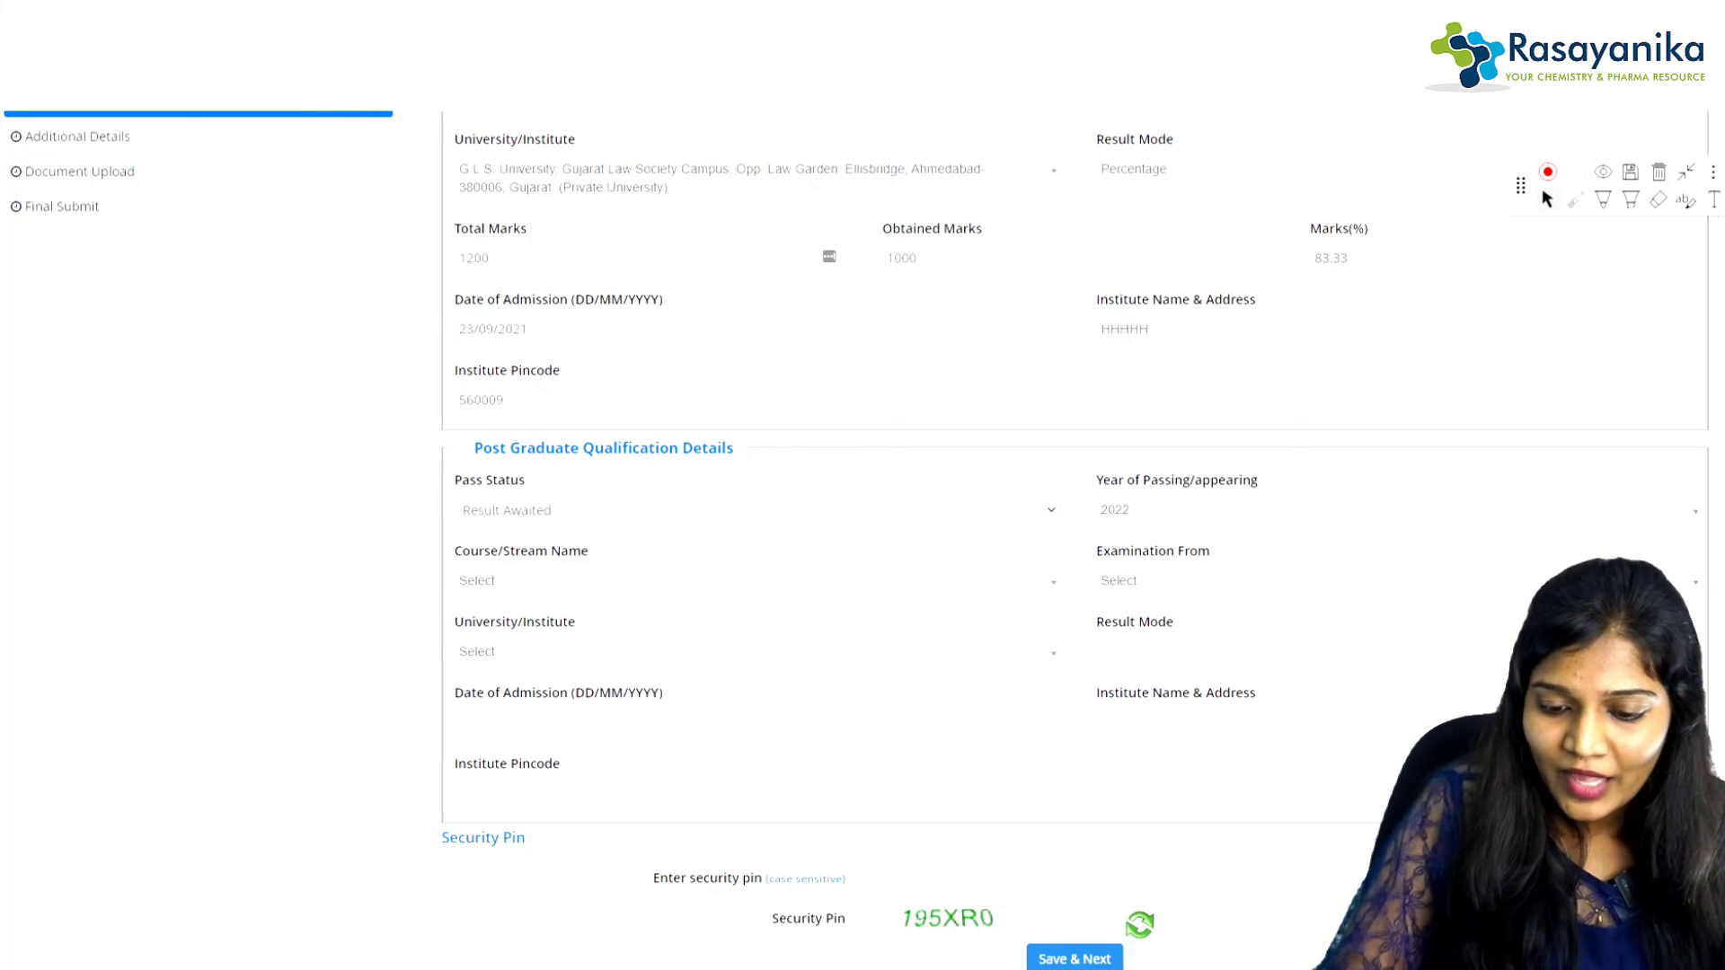
pyautogui.click(1392, 510)
pyautogui.click(1393, 567)
pyautogui.click(1393, 510)
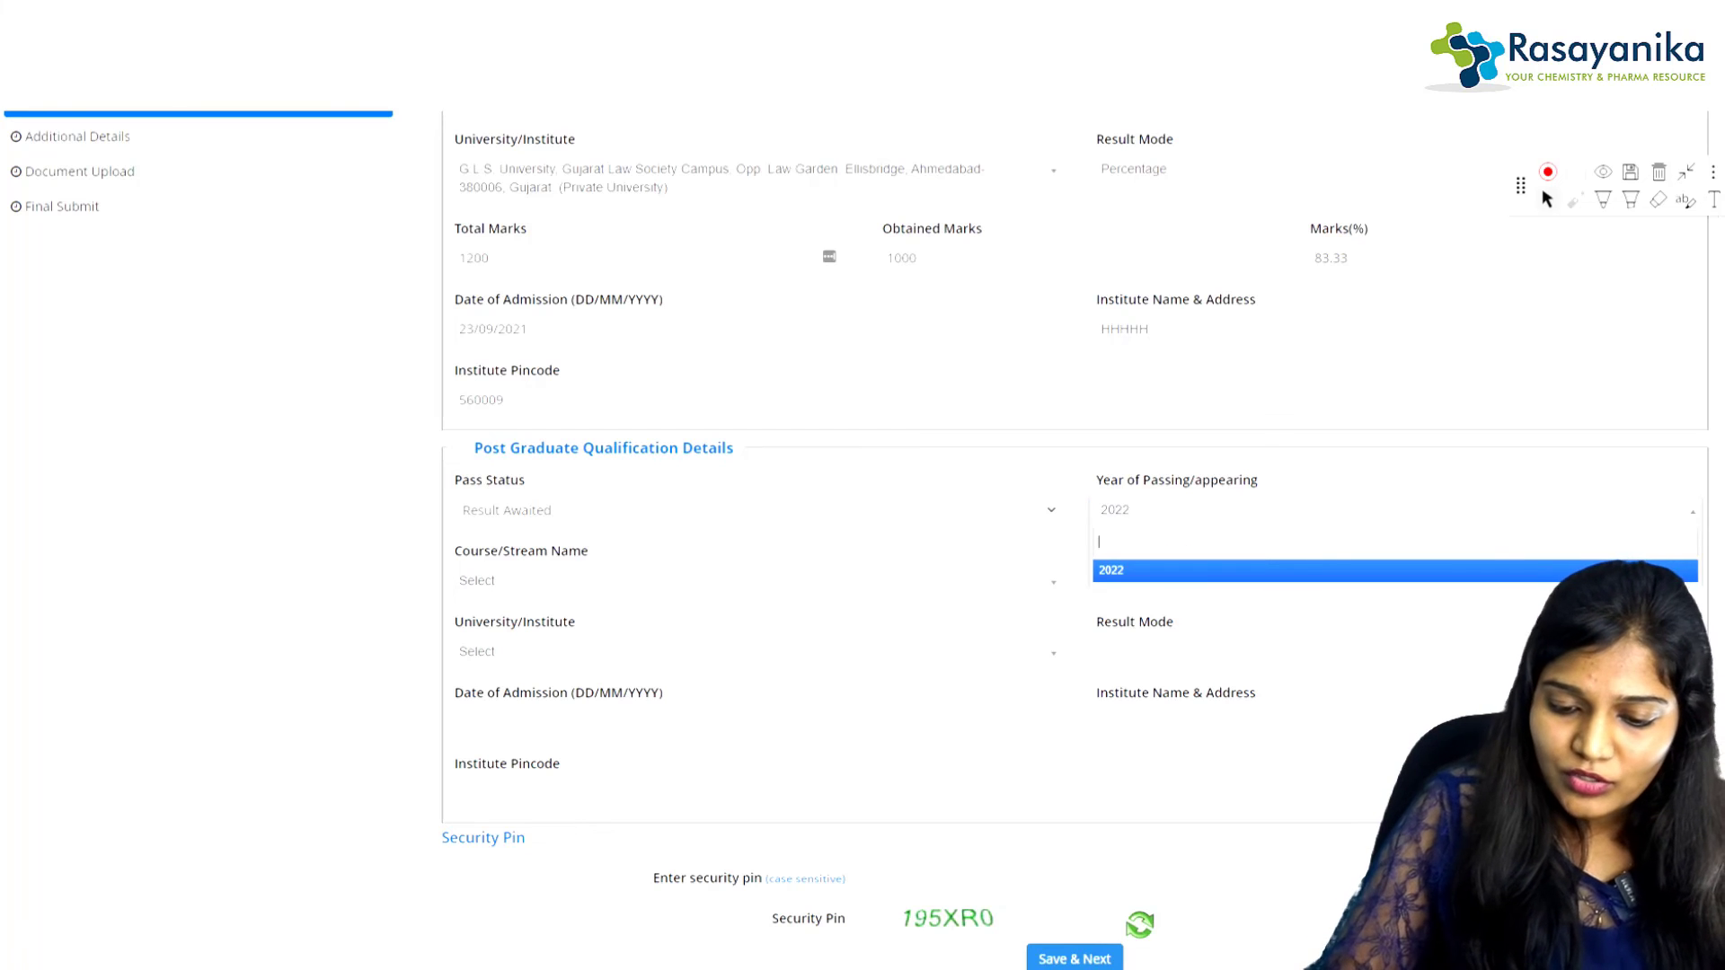
pyautogui.click(1395, 570)
# Step: Choose BS-MS as the post-graduate course and G.L.S. University as the institute
pyautogui.click(753, 580)
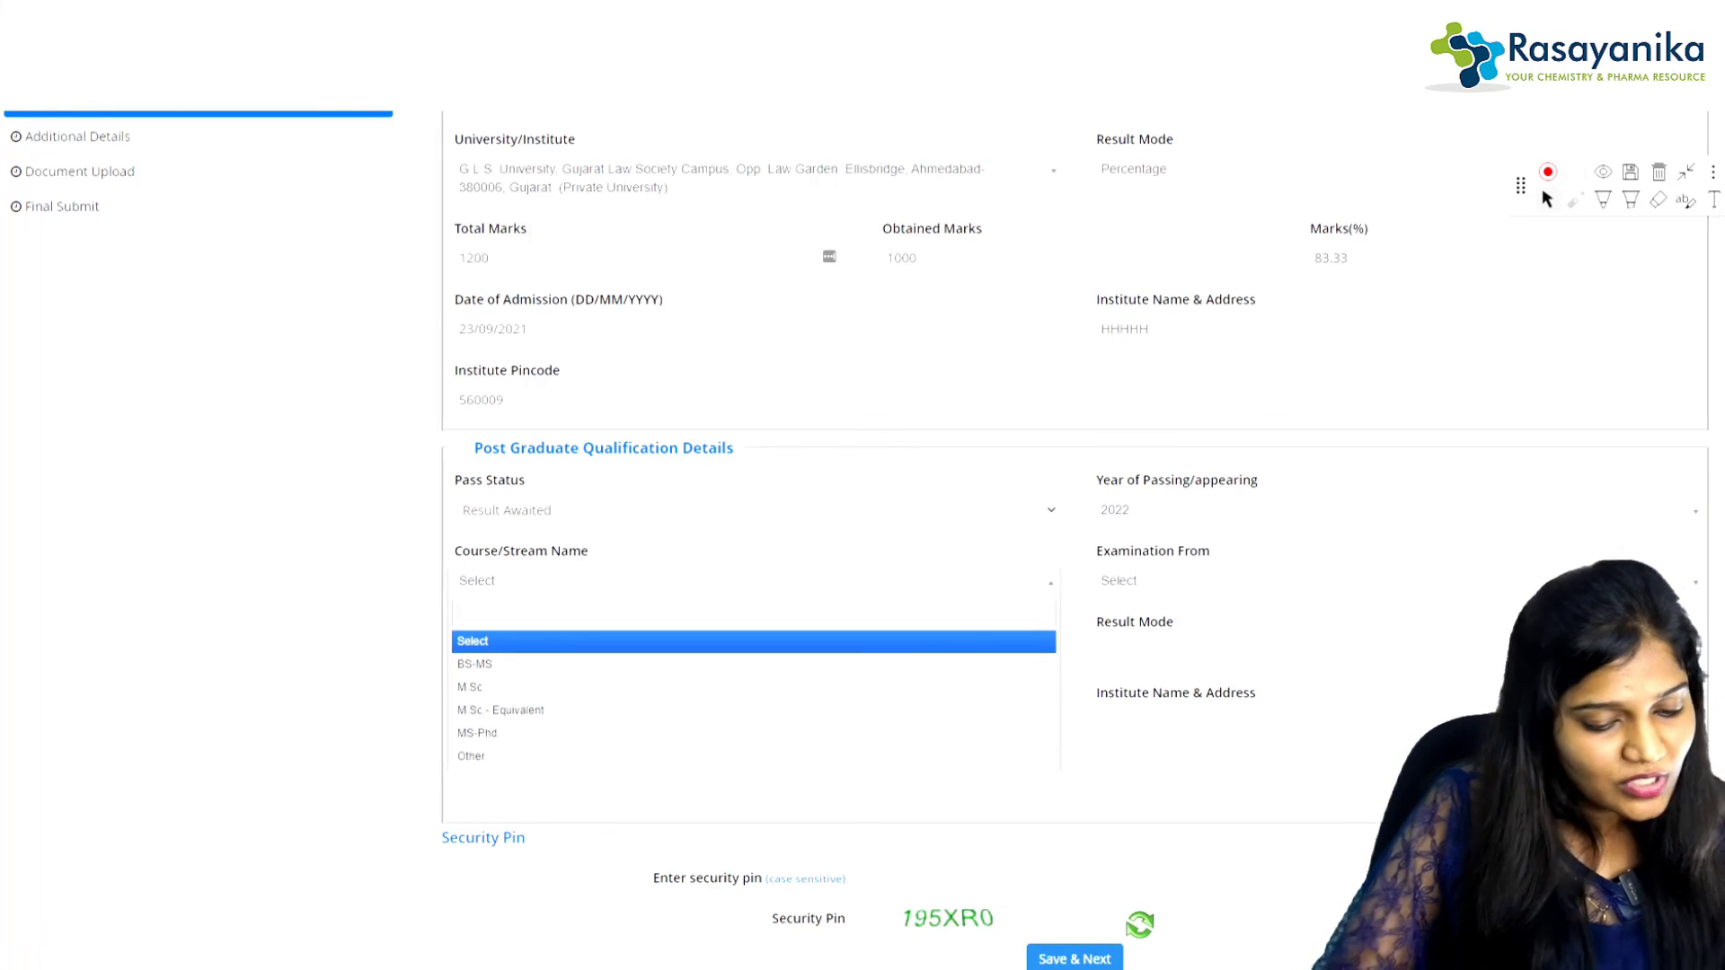
pyautogui.click(475, 663)
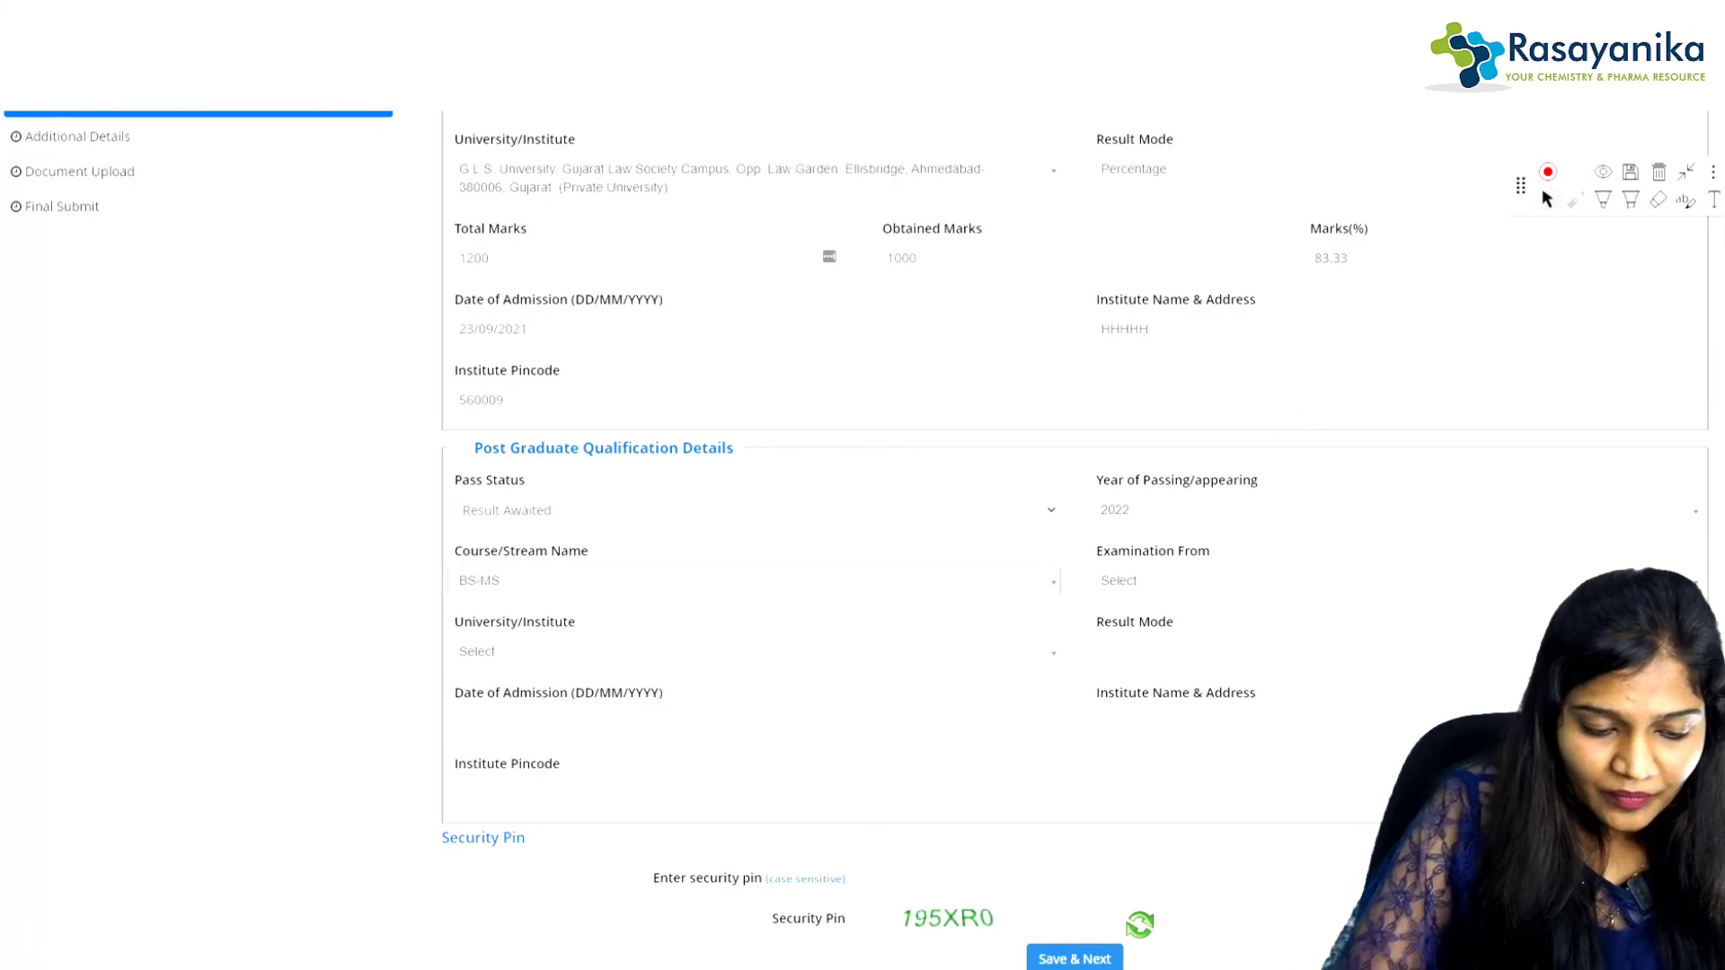
pyautogui.click(1393, 581)
pyautogui.click(1393, 580)
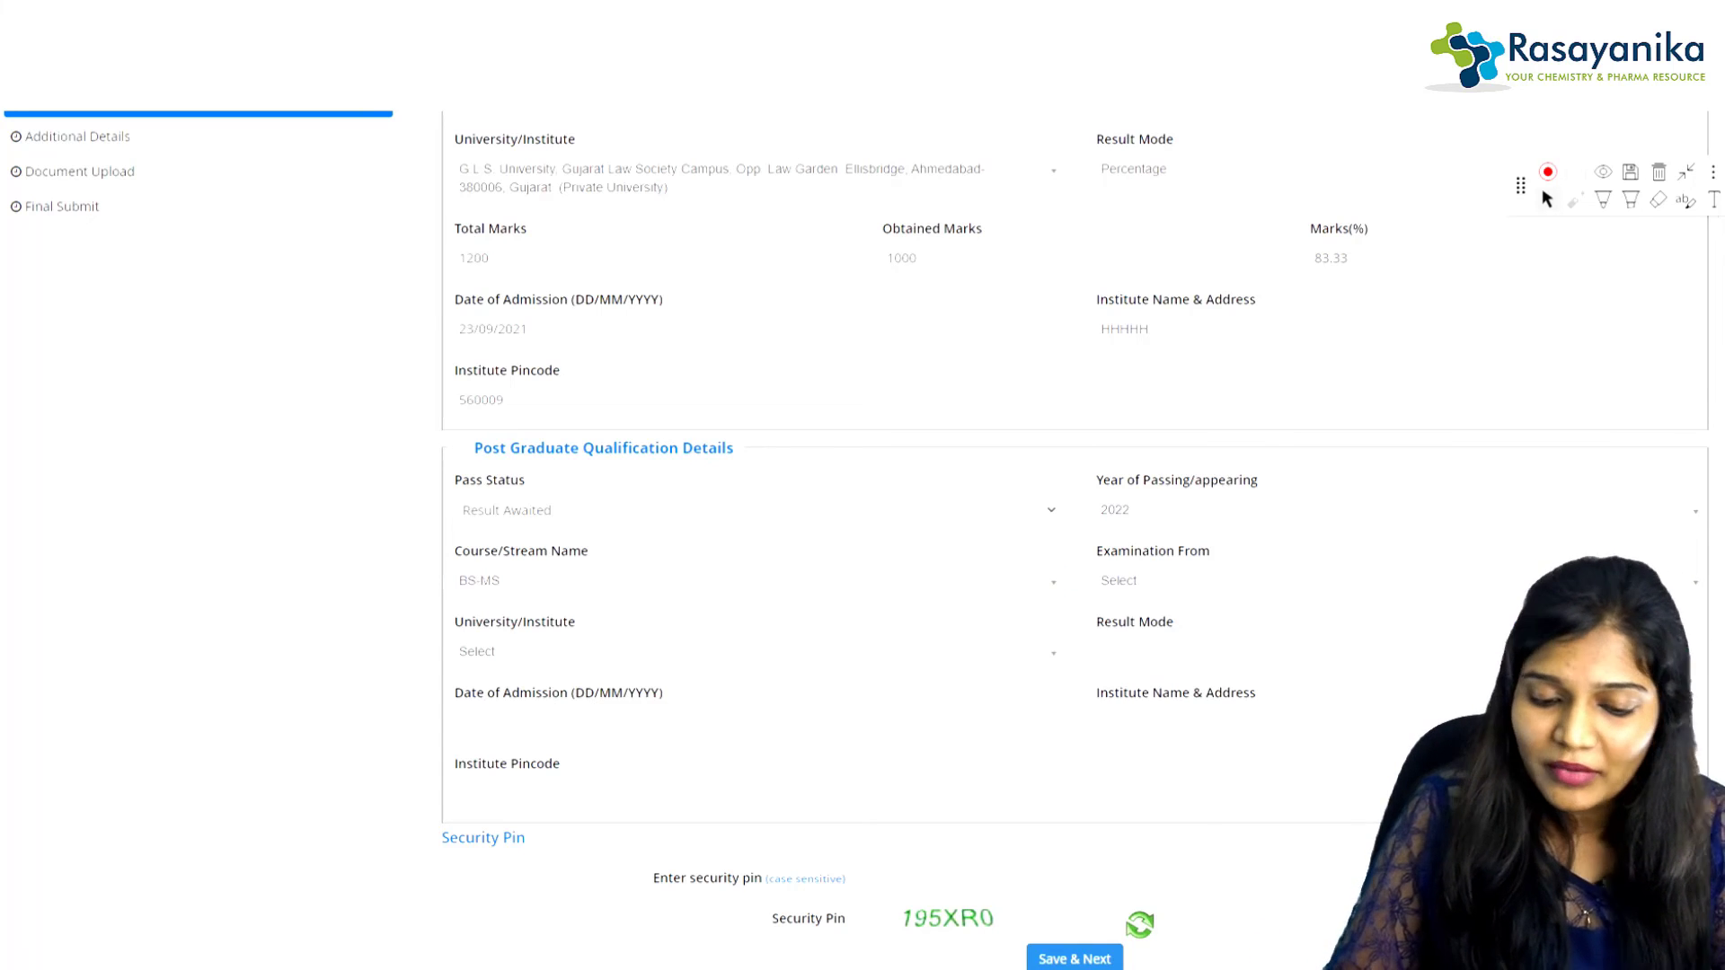
pyautogui.click(753, 652)
pyautogui.click(744, 815)
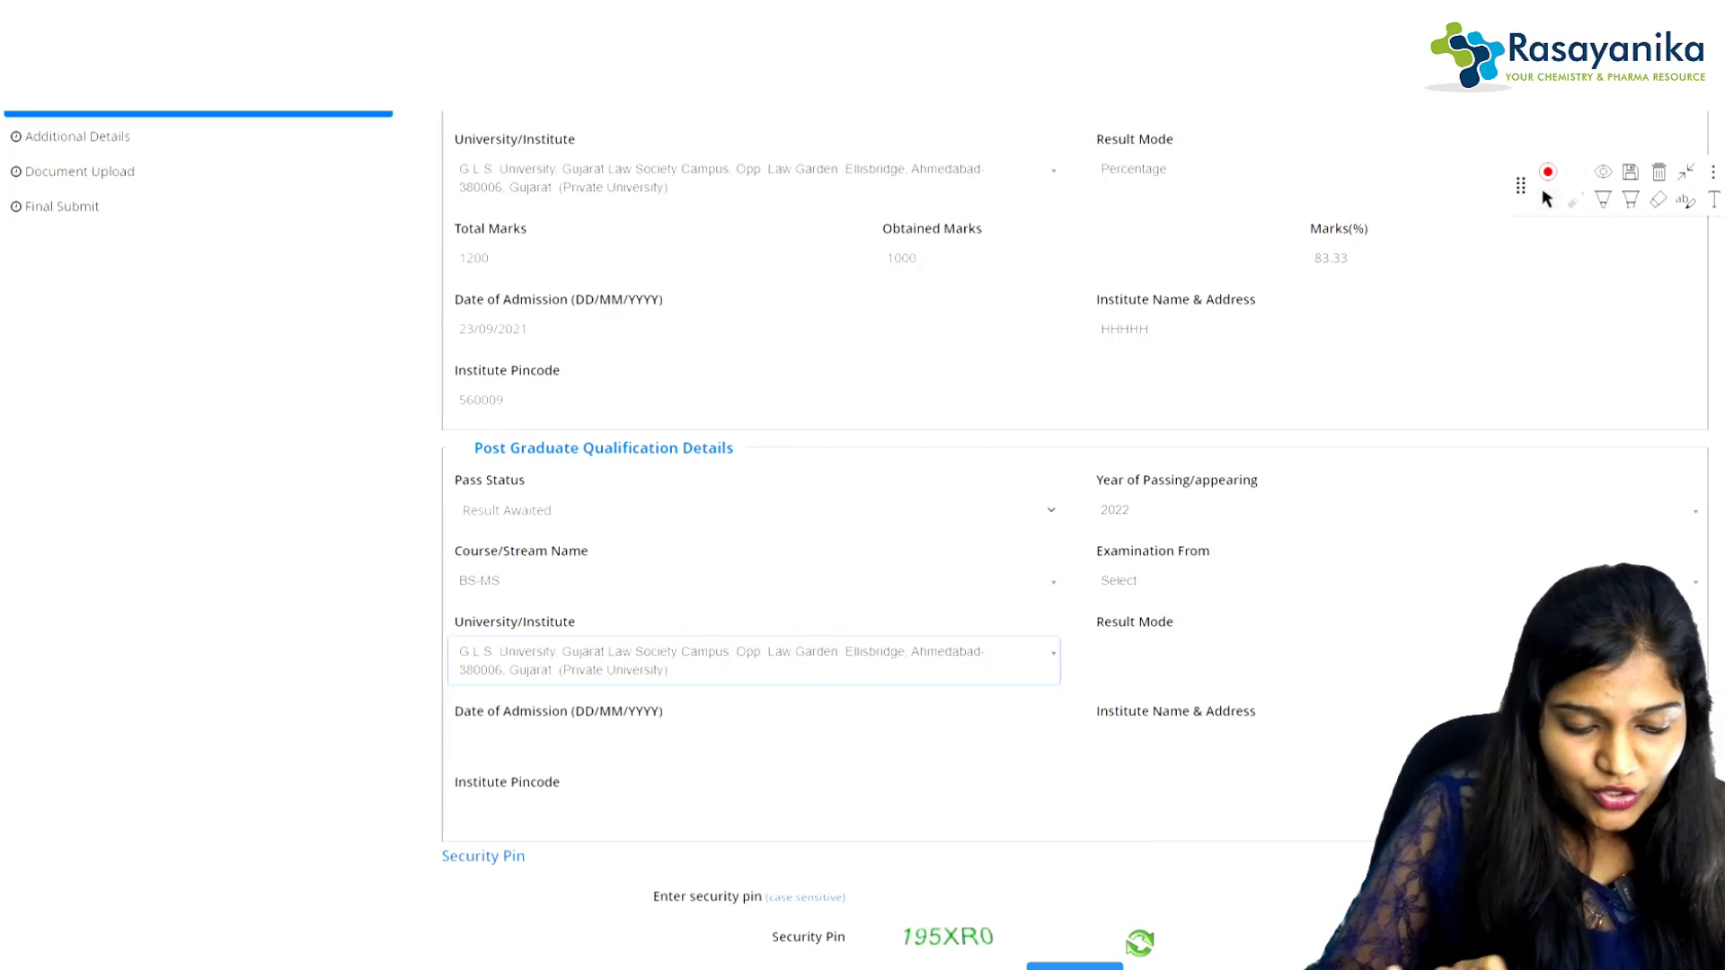
# Step: Leave the admission date, institute and pincode fields empty, then begin the security pin
pyautogui.click(753, 741)
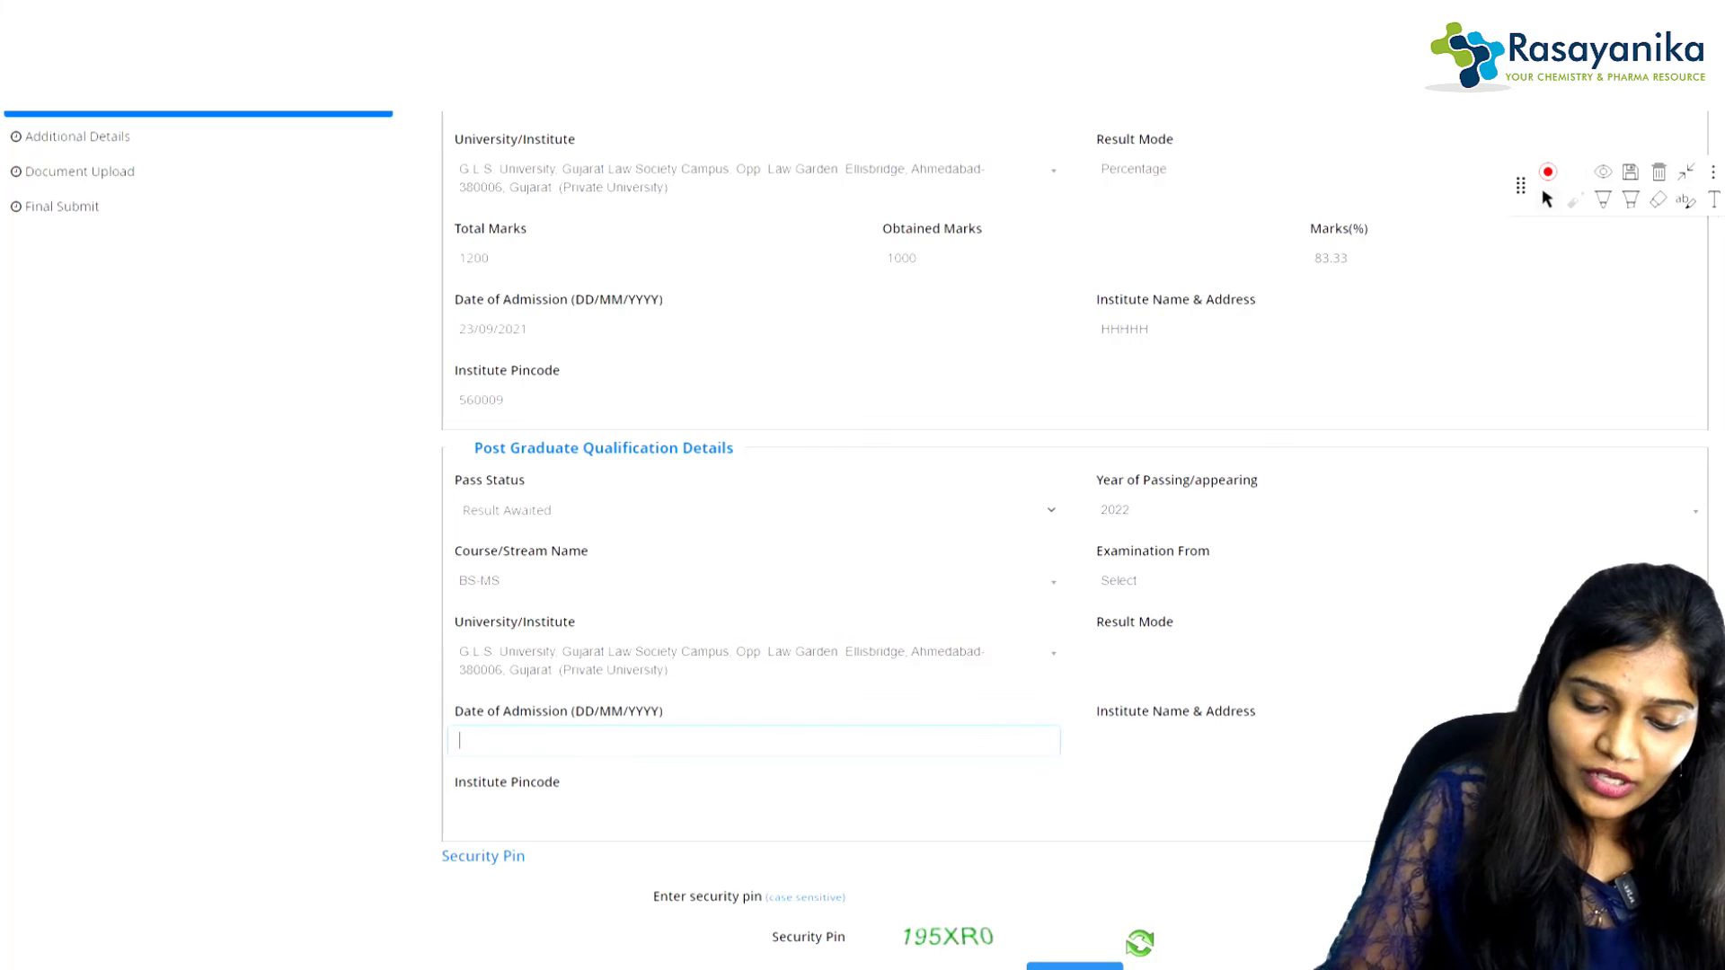
pyautogui.press('Tab')
pyautogui.click(753, 741)
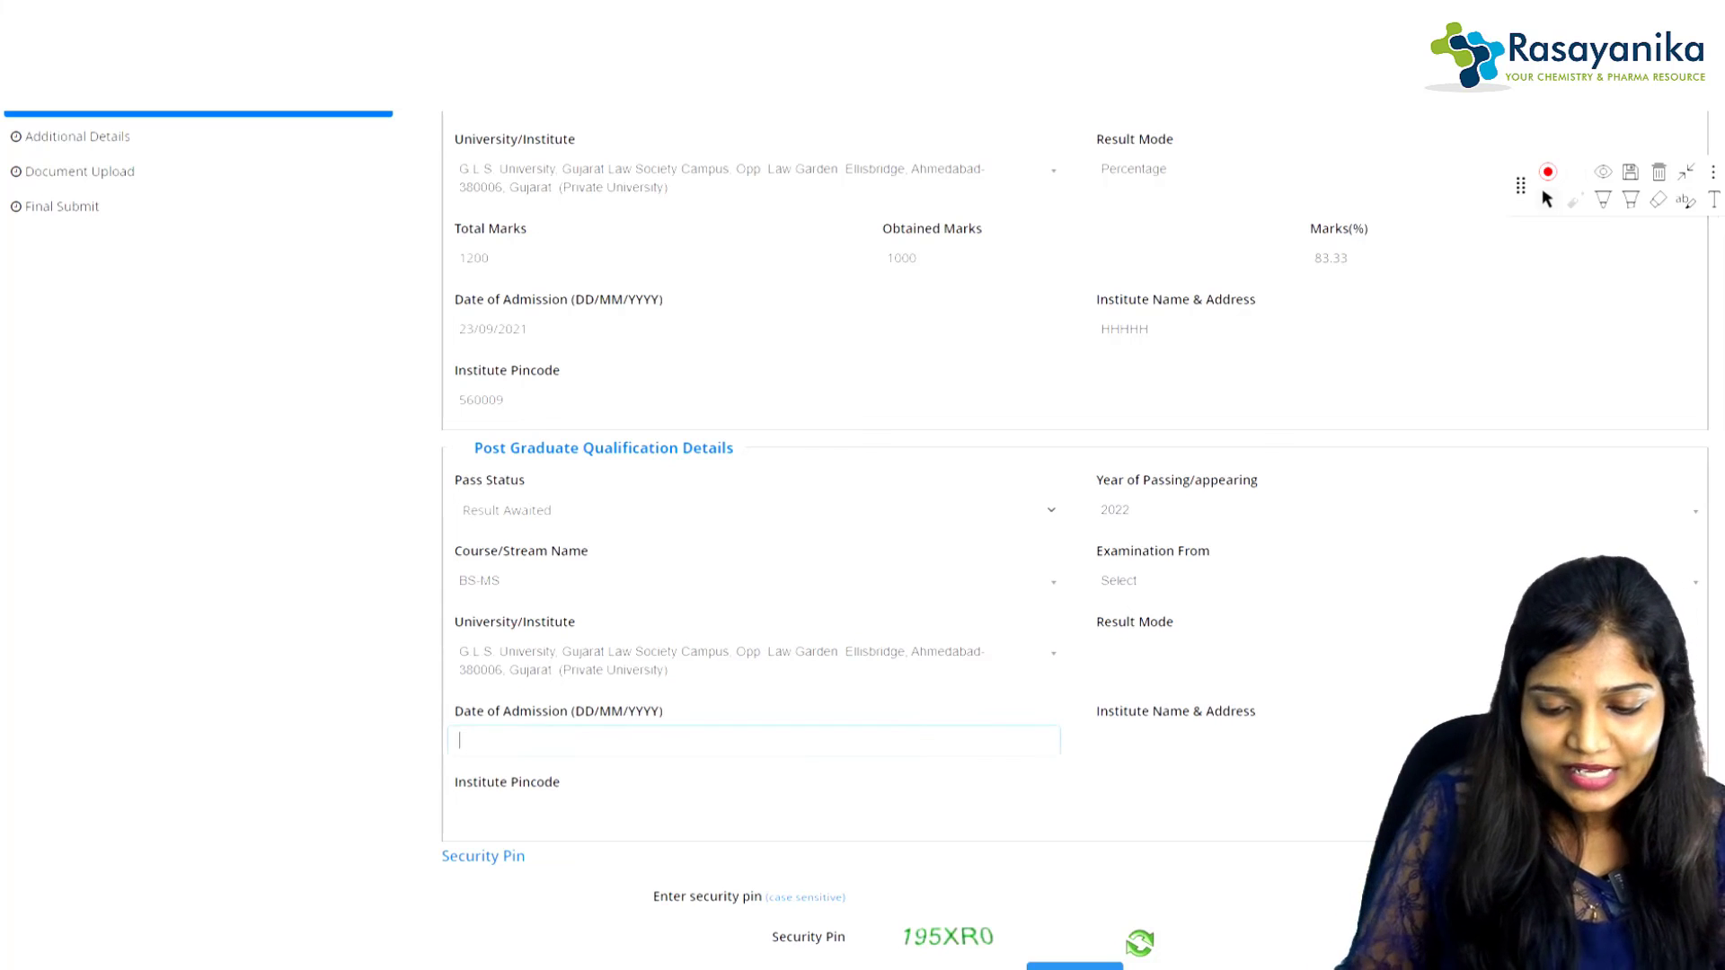
pyautogui.click(1249, 740)
pyautogui.click(753, 741)
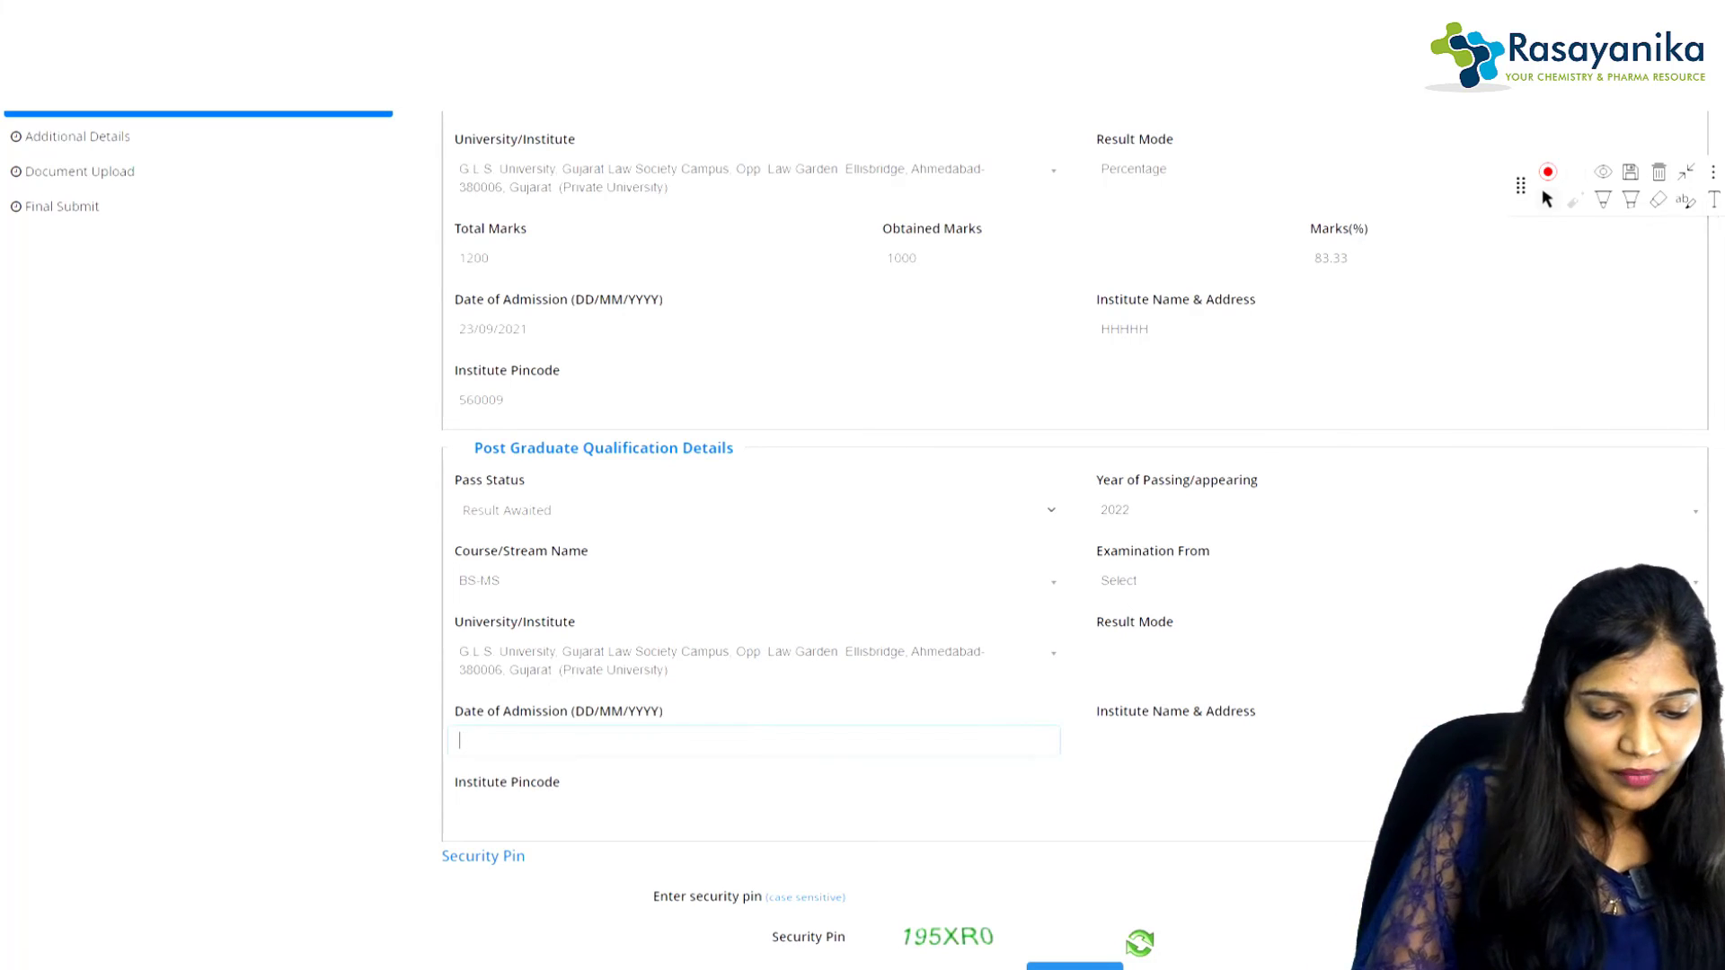
pyautogui.click(753, 812)
pyautogui.scroll(-2, 853, 517)
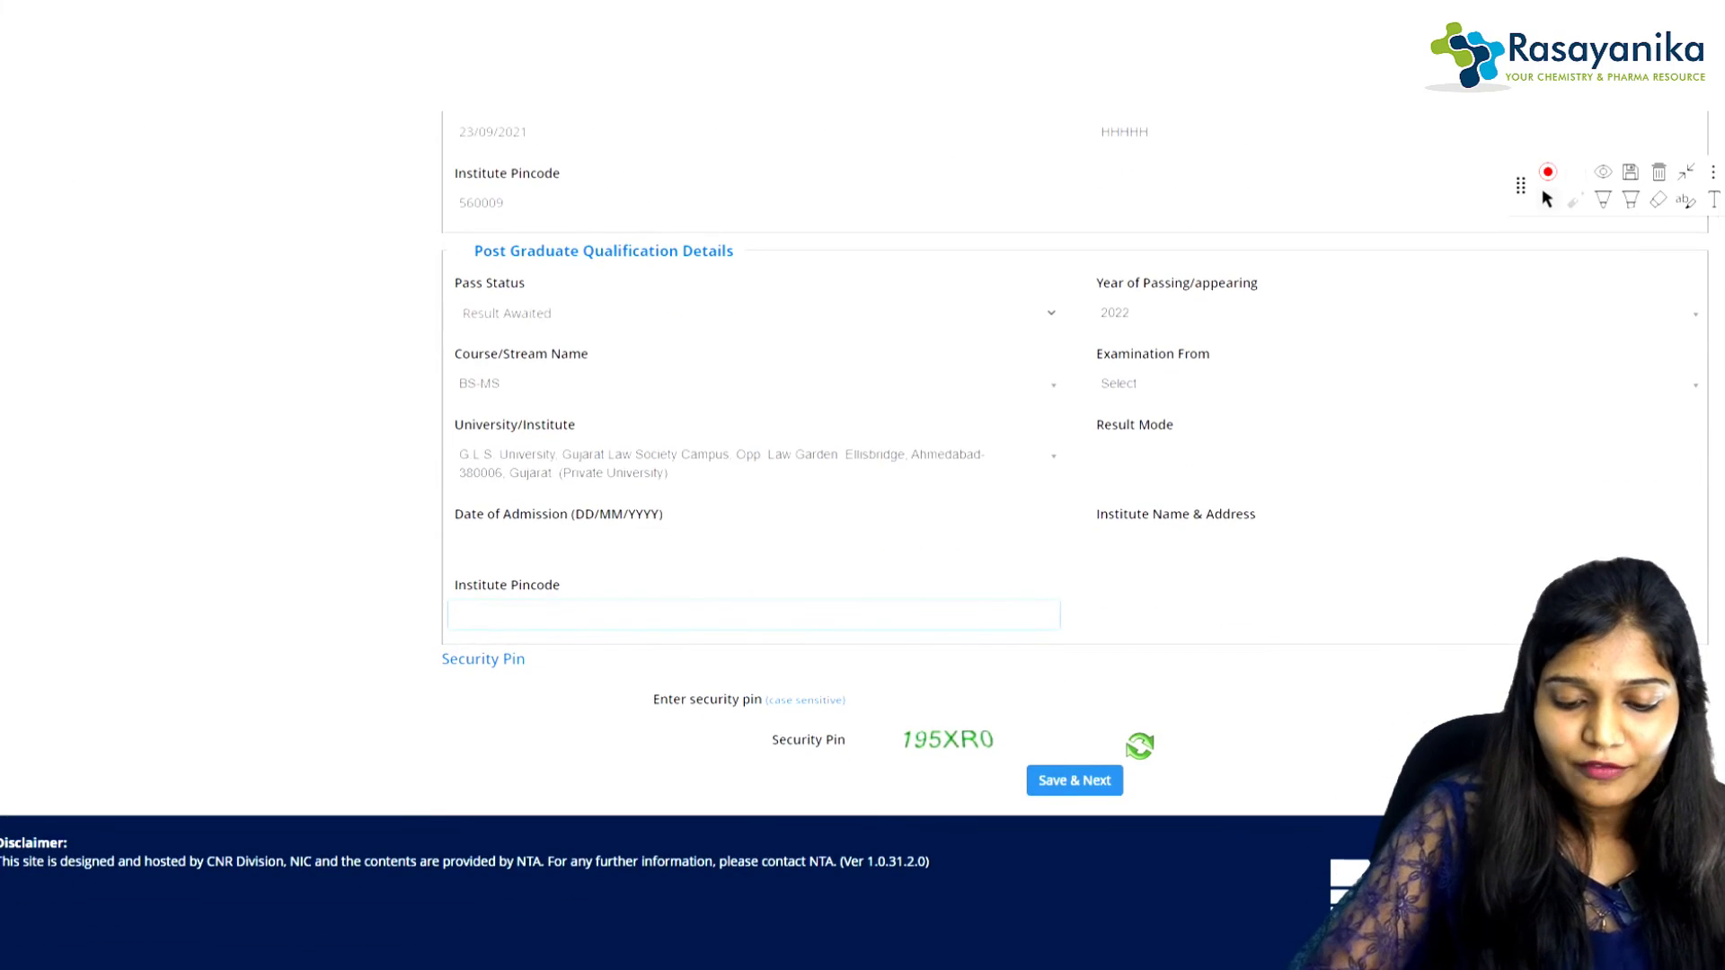
pyautogui.click(1074, 700)
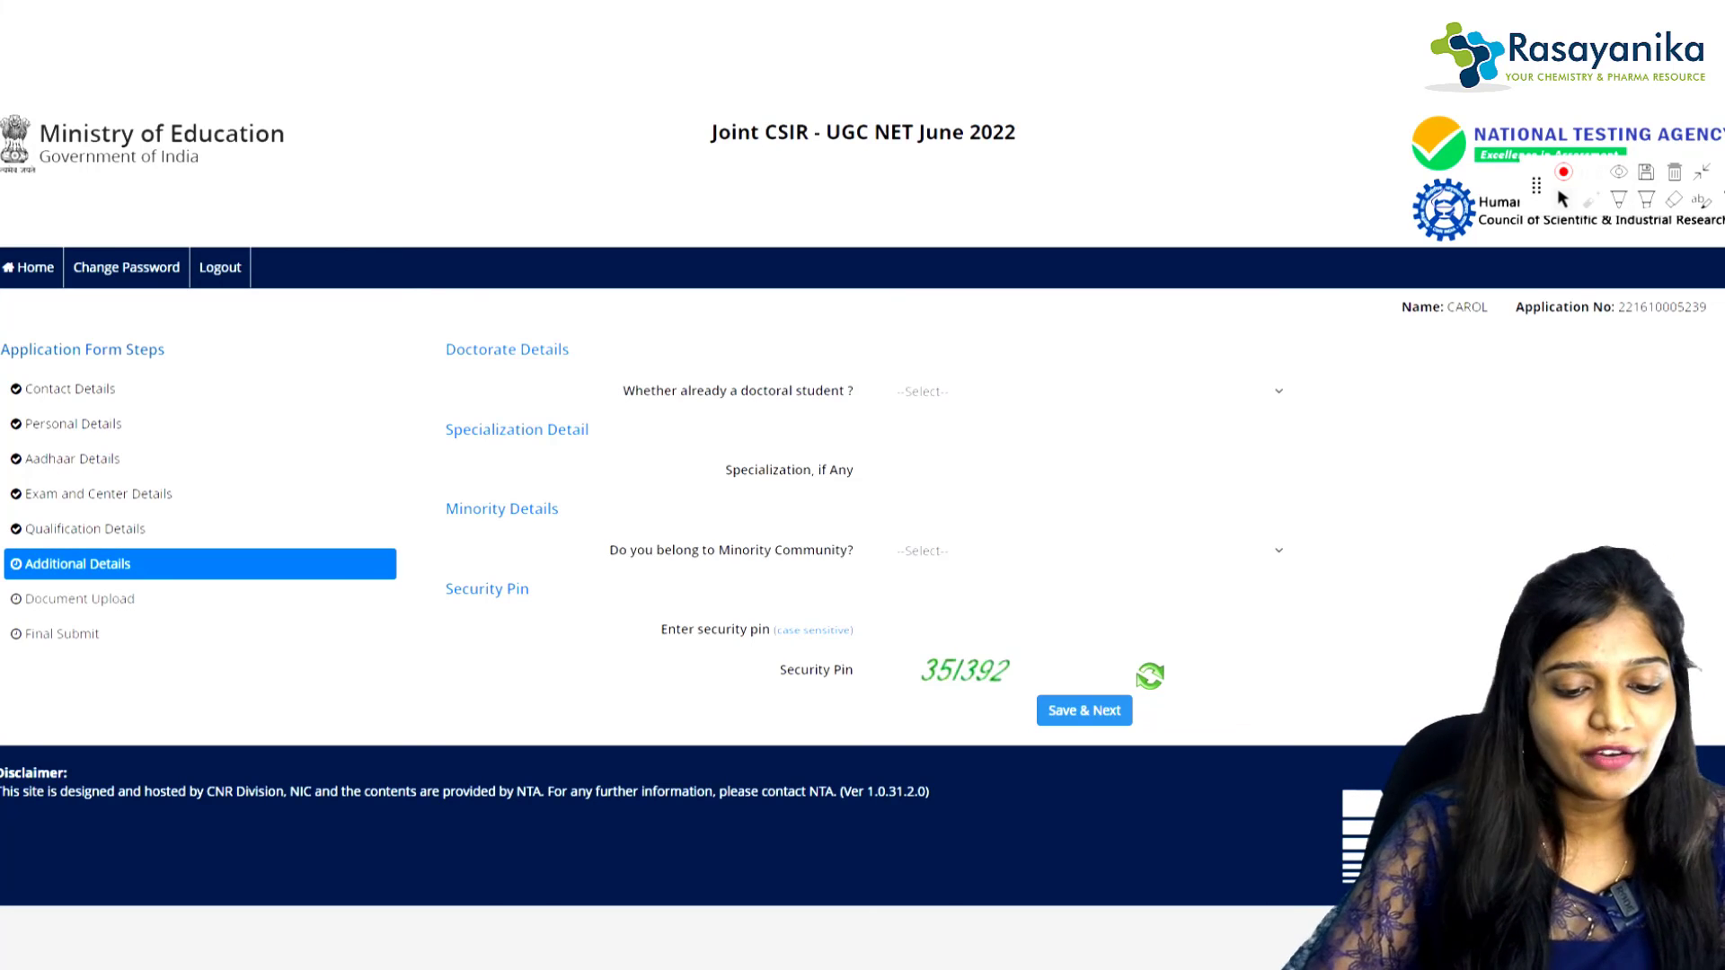
# Step: Answer No to doctoral student, Yes to minority (Christian), Yes to income within Rs. 6.0 lakh
pyautogui.click(1085, 392)
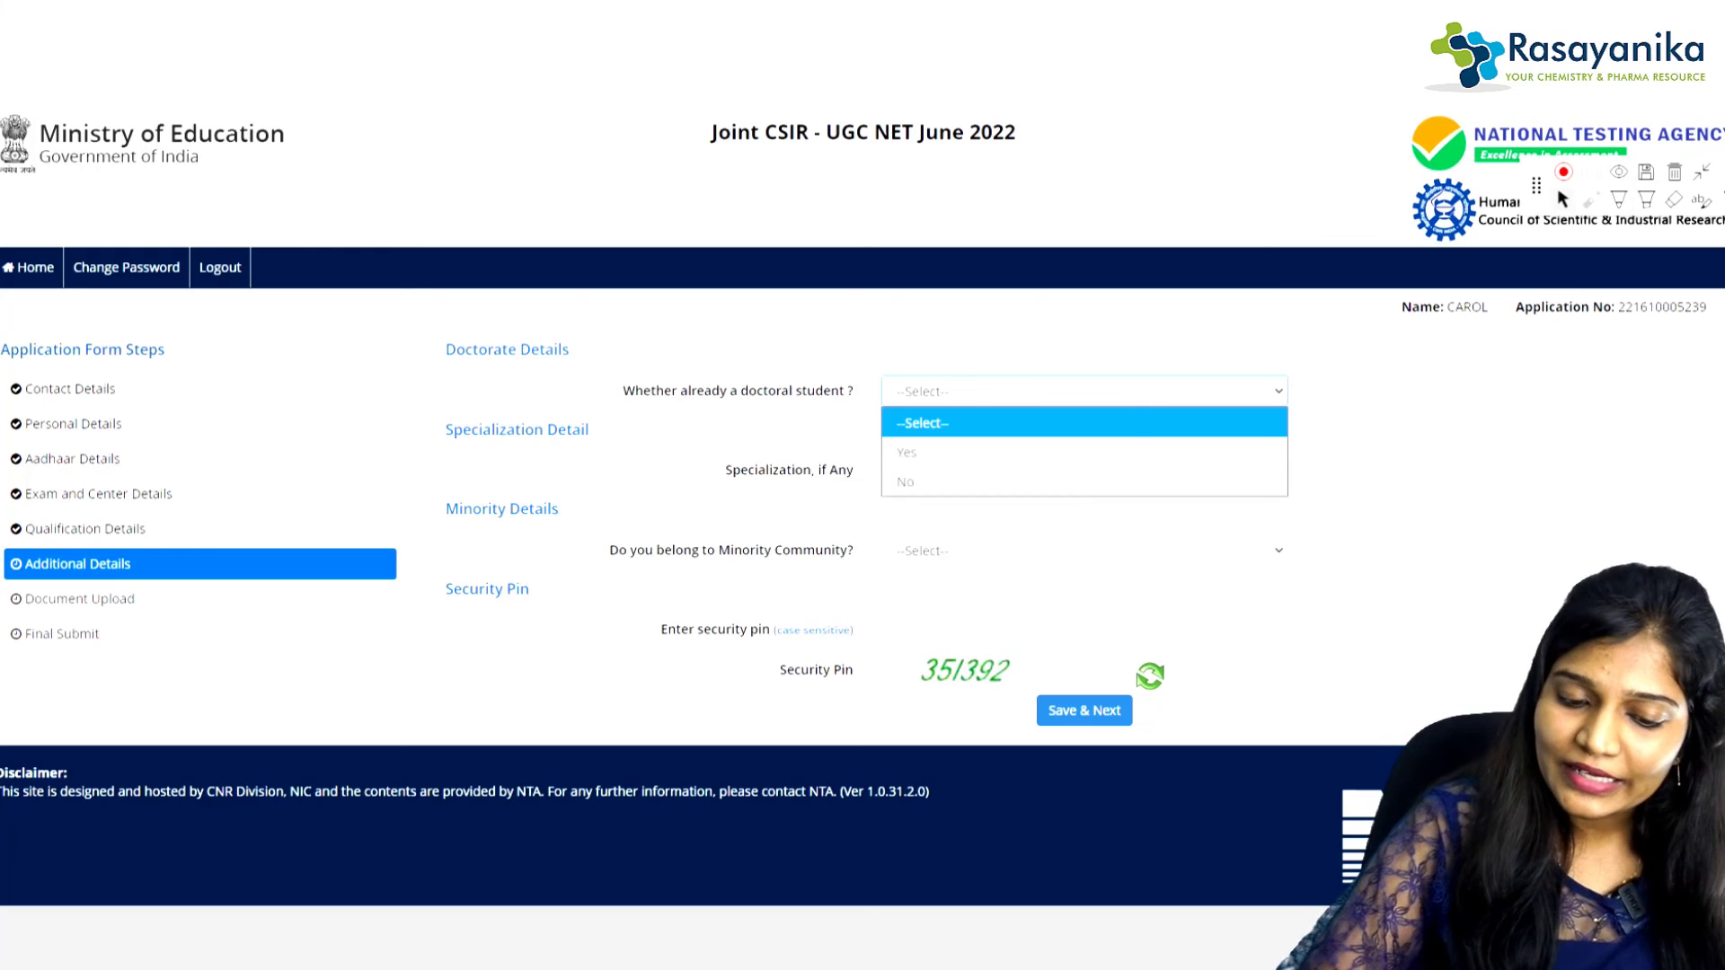
pyautogui.click(906, 481)
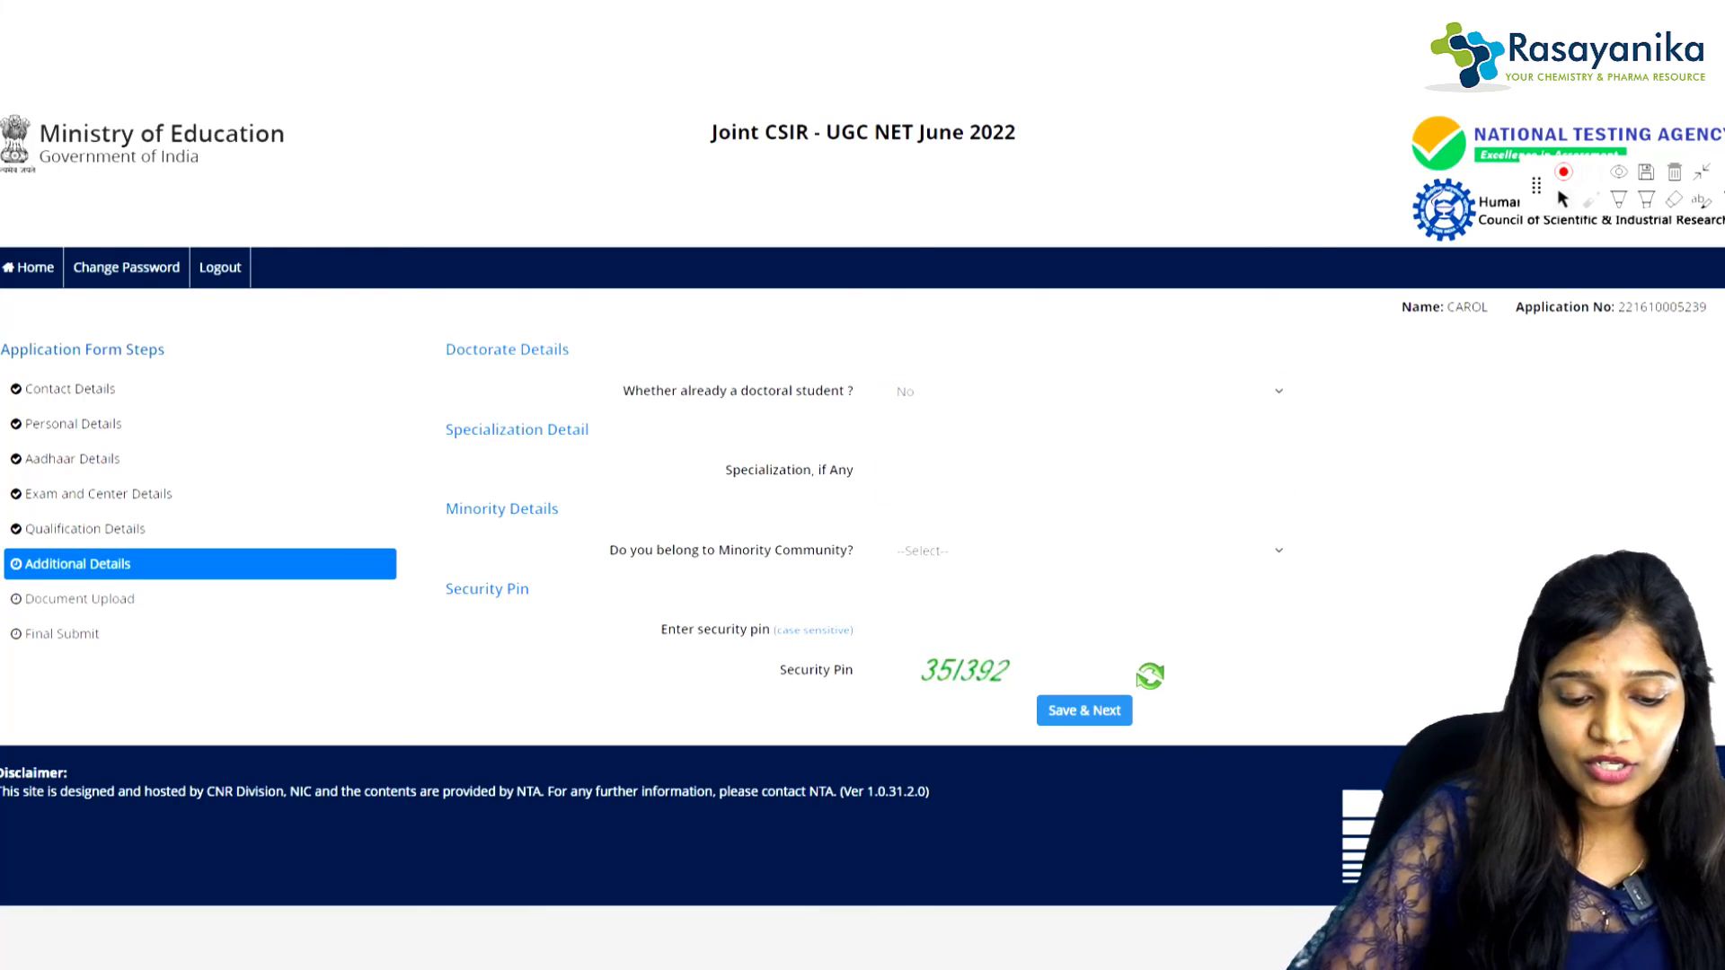
pyautogui.click(1083, 550)
pyautogui.click(906, 612)
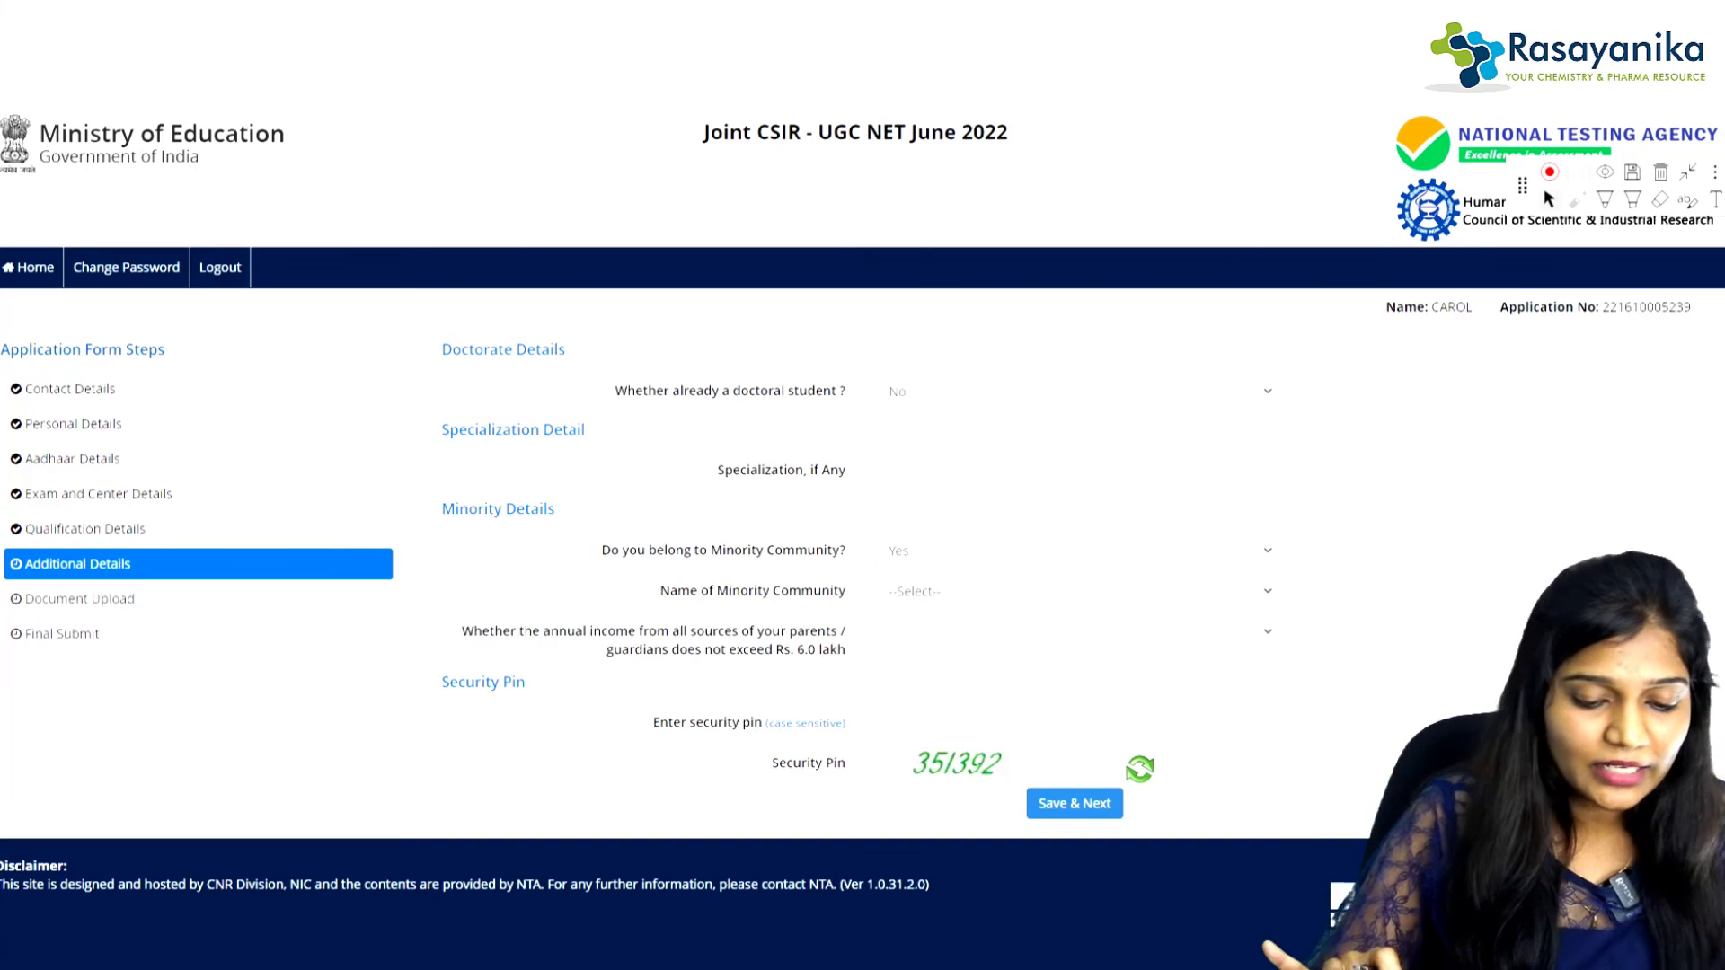
pyautogui.click(1075, 591)
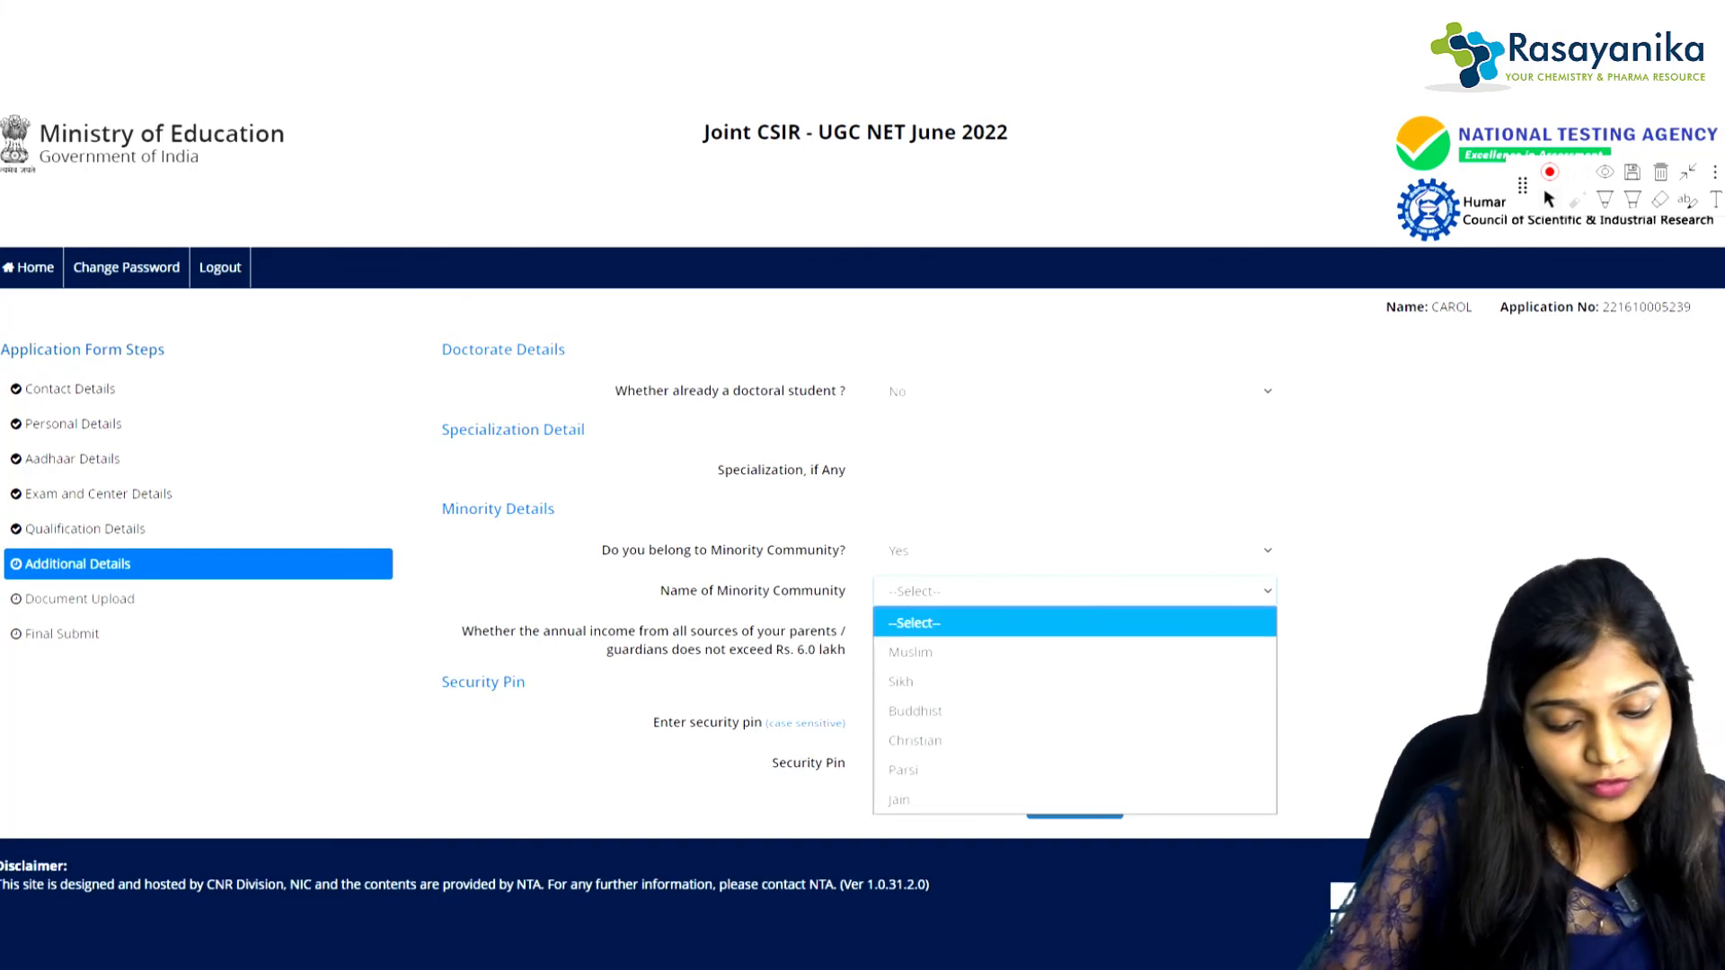
pyautogui.click(915, 742)
pyautogui.click(1074, 632)
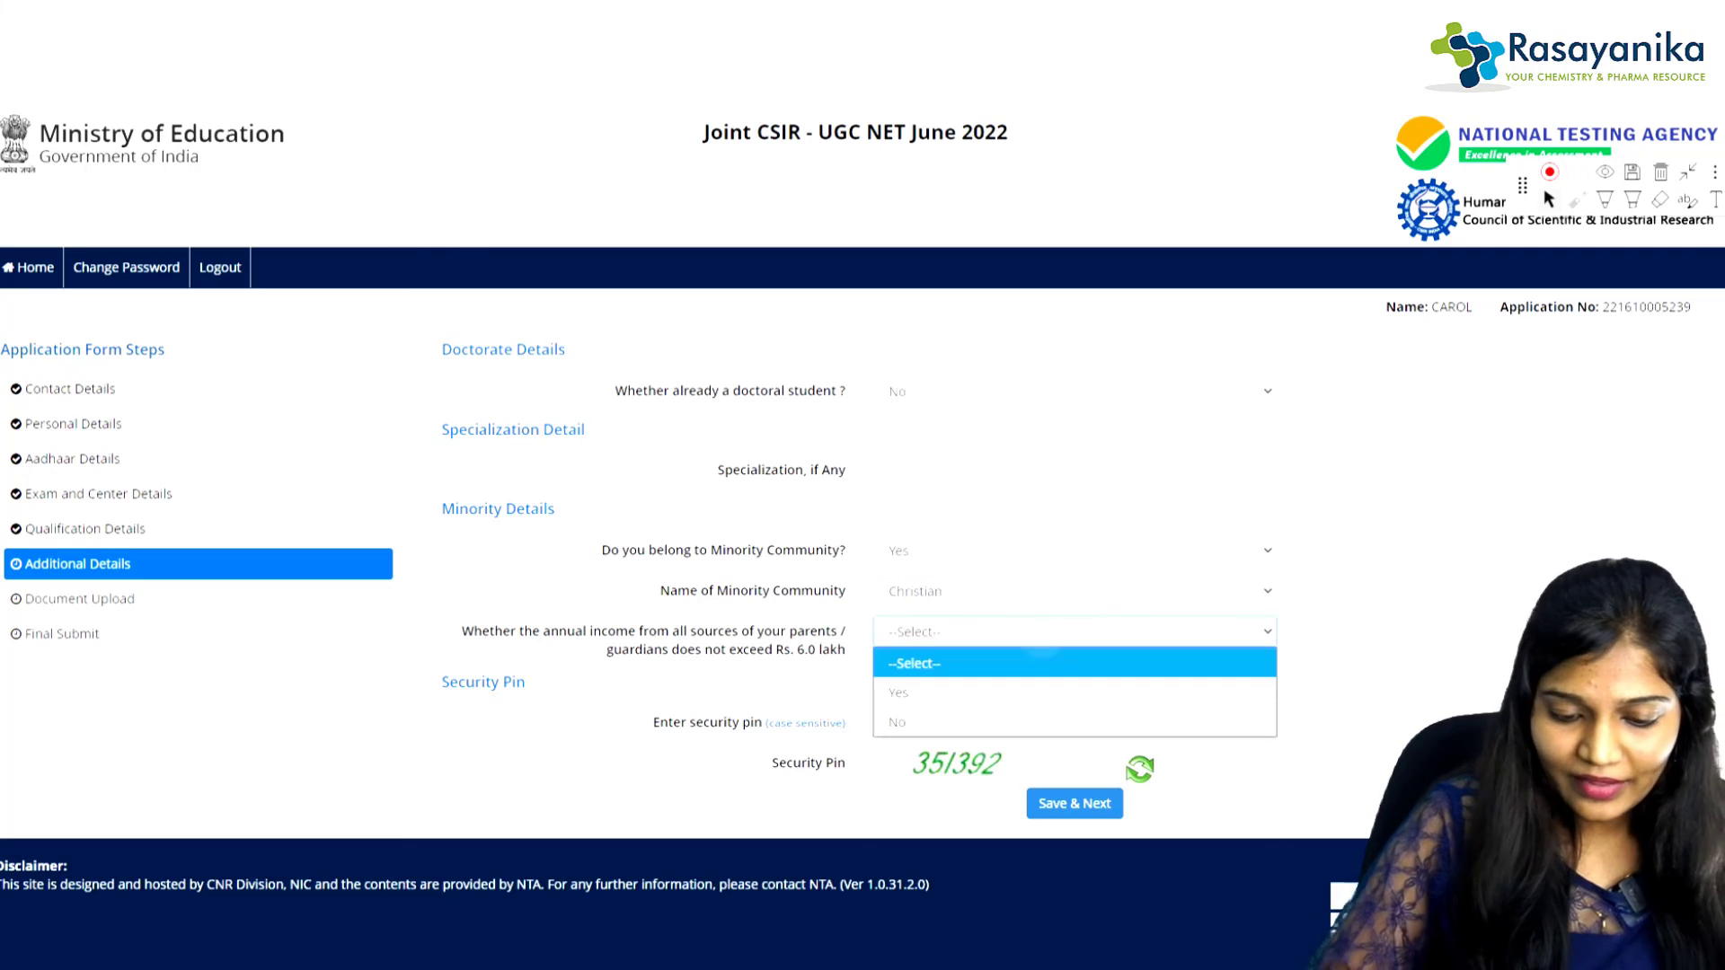
pyautogui.click(904, 693)
pyautogui.click(1075, 722)
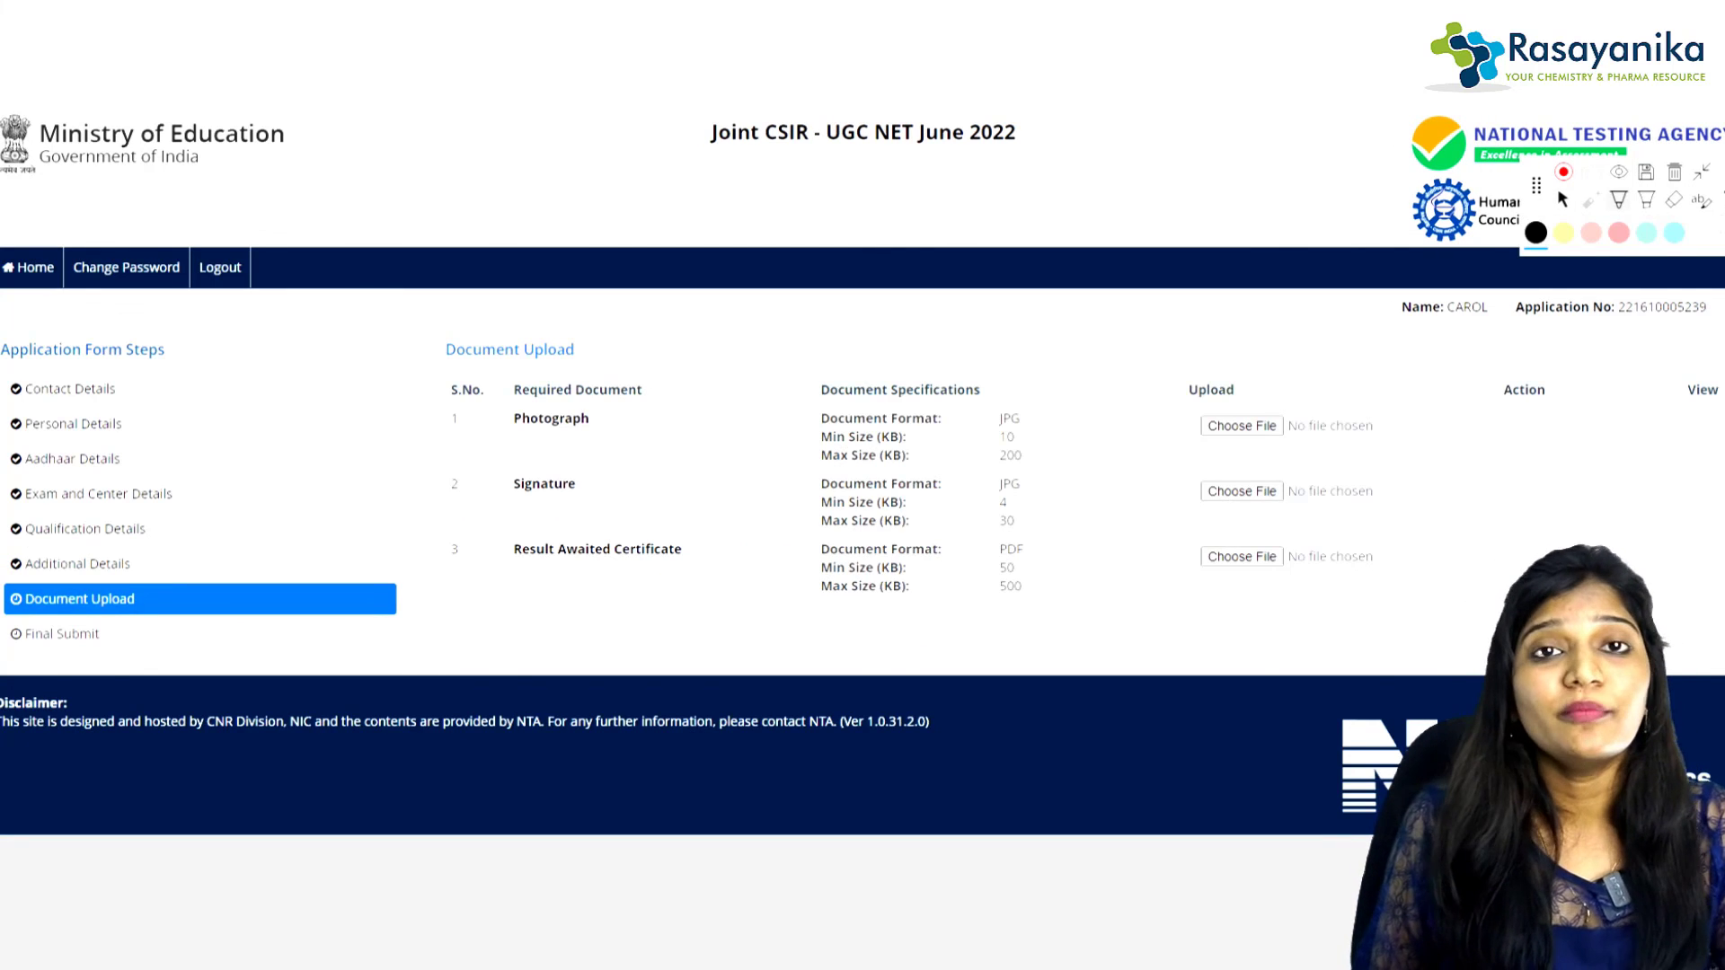
# Step: Circle row numbers 1 (Photograph) and 2 (Signature) and the Result Awaited Certificate entry
pyautogui.moveTo(472, 392)
pyautogui.mouseDown()
pyautogui.moveTo(448, 397)
pyautogui.moveTo(496, 406)
pyautogui.moveTo(479, 392)
pyautogui.mouseUp()
pyautogui.moveTo(467, 464)
pyautogui.mouseDown()
pyautogui.moveTo(437, 485)
pyautogui.moveTo(469, 462)
pyautogui.mouseUp()
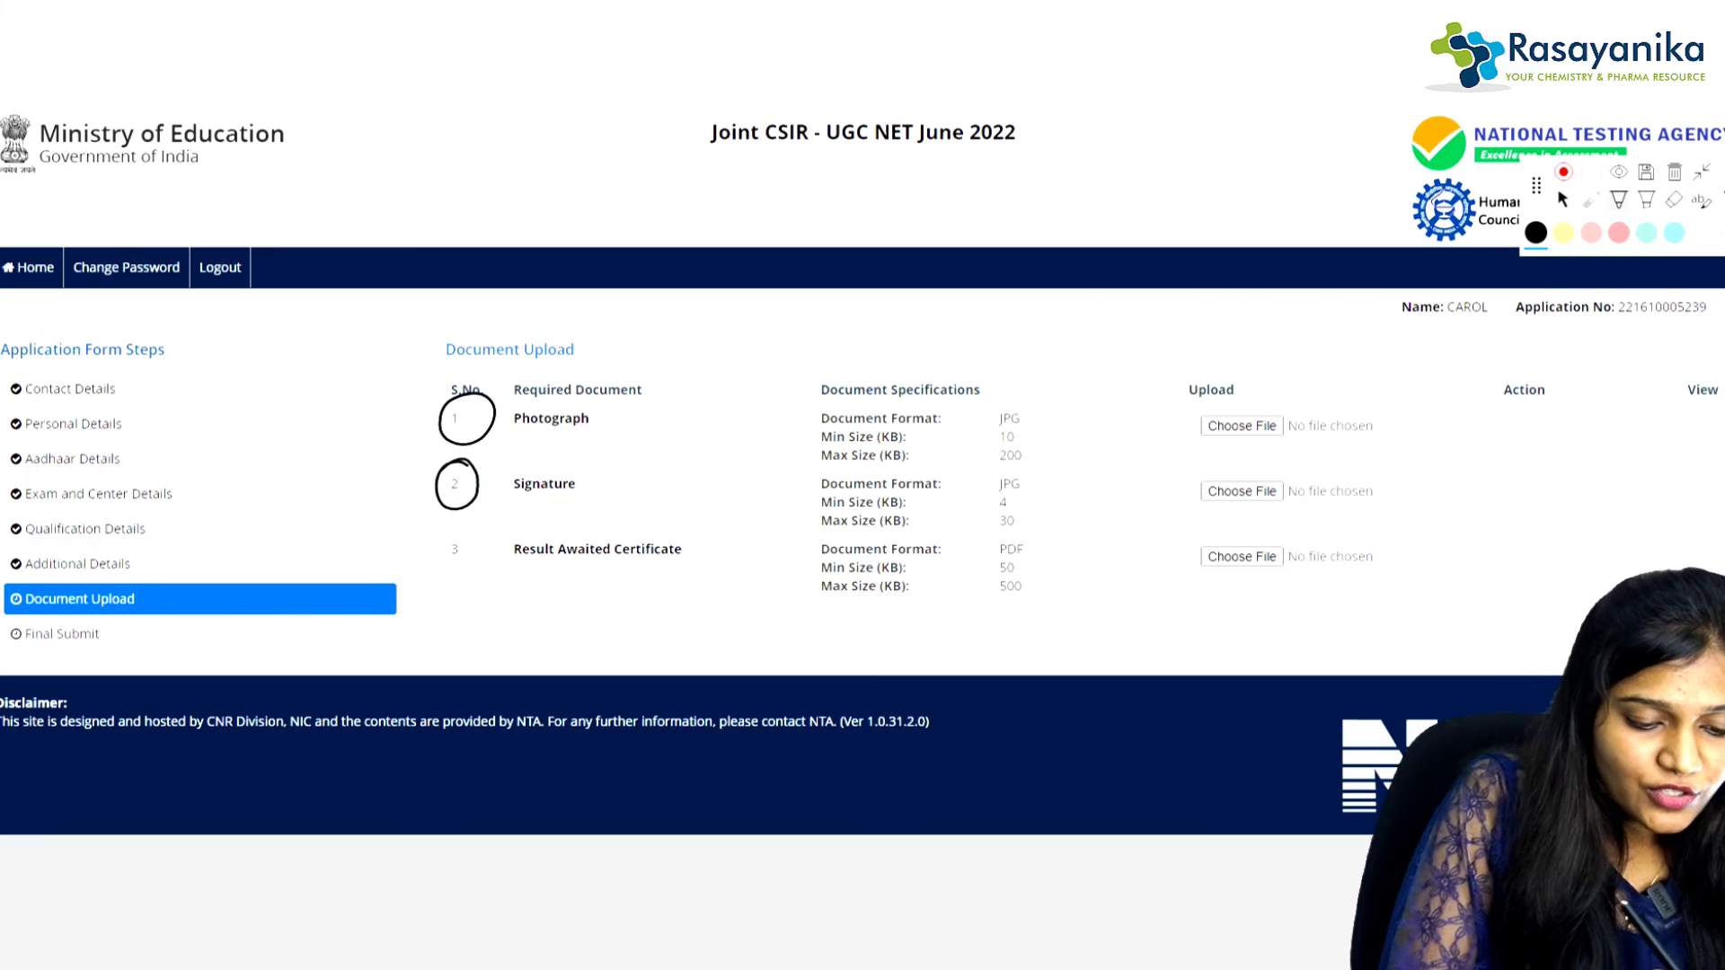
pyautogui.moveTo(567, 520)
pyautogui.mouseDown()
pyautogui.moveTo(564, 590)
pyautogui.moveTo(631, 519)
pyautogui.moveTo(520, 531)
pyautogui.mouseUp()
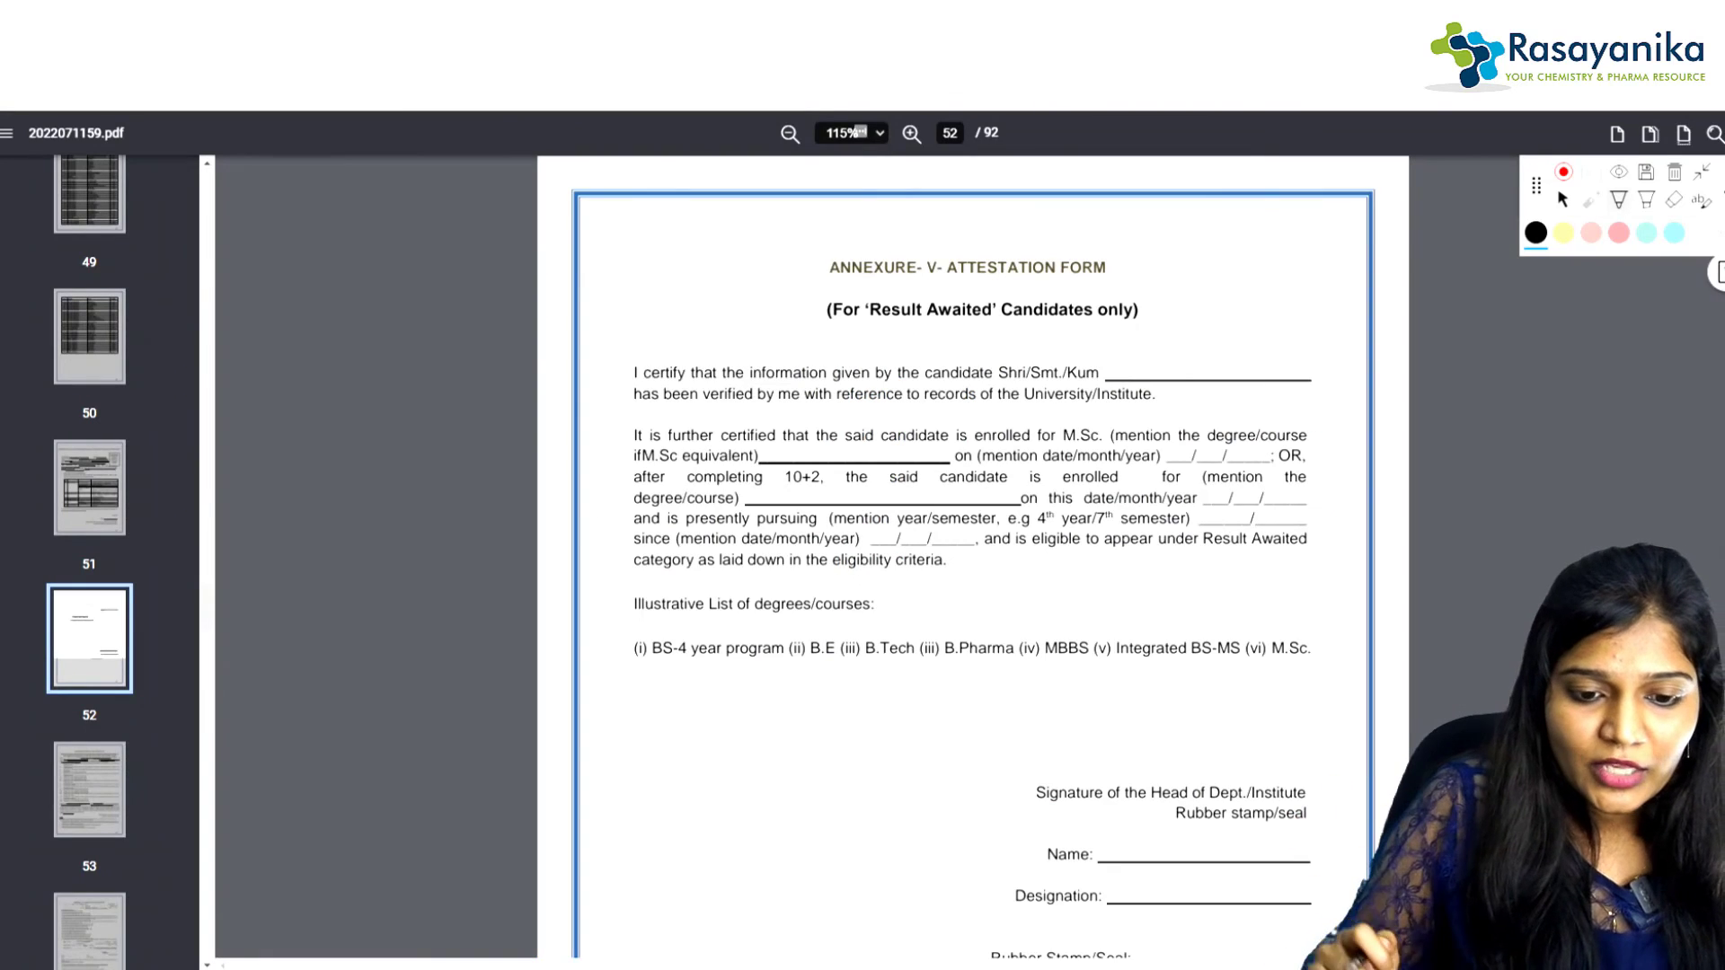
# Step: Write and circle 52, underline the ANNEXURE-V ATTESTATION FORM title, and ring the signature block
pyautogui.moveTo(914, 210)
pyautogui.mouseDown()
pyautogui.moveTo(918, 255)
pyautogui.moveTo(951, 202)
pyautogui.moveTo(1014, 235)
pyautogui.mouseUp()
pyautogui.moveTo(1024, 175)
pyautogui.mouseDown()
pyautogui.moveTo(903, 178)
pyautogui.moveTo(1060, 202)
pyautogui.mouseUp()
pyautogui.moveTo(776, 272); pyautogui.dragTo(1163, 282)
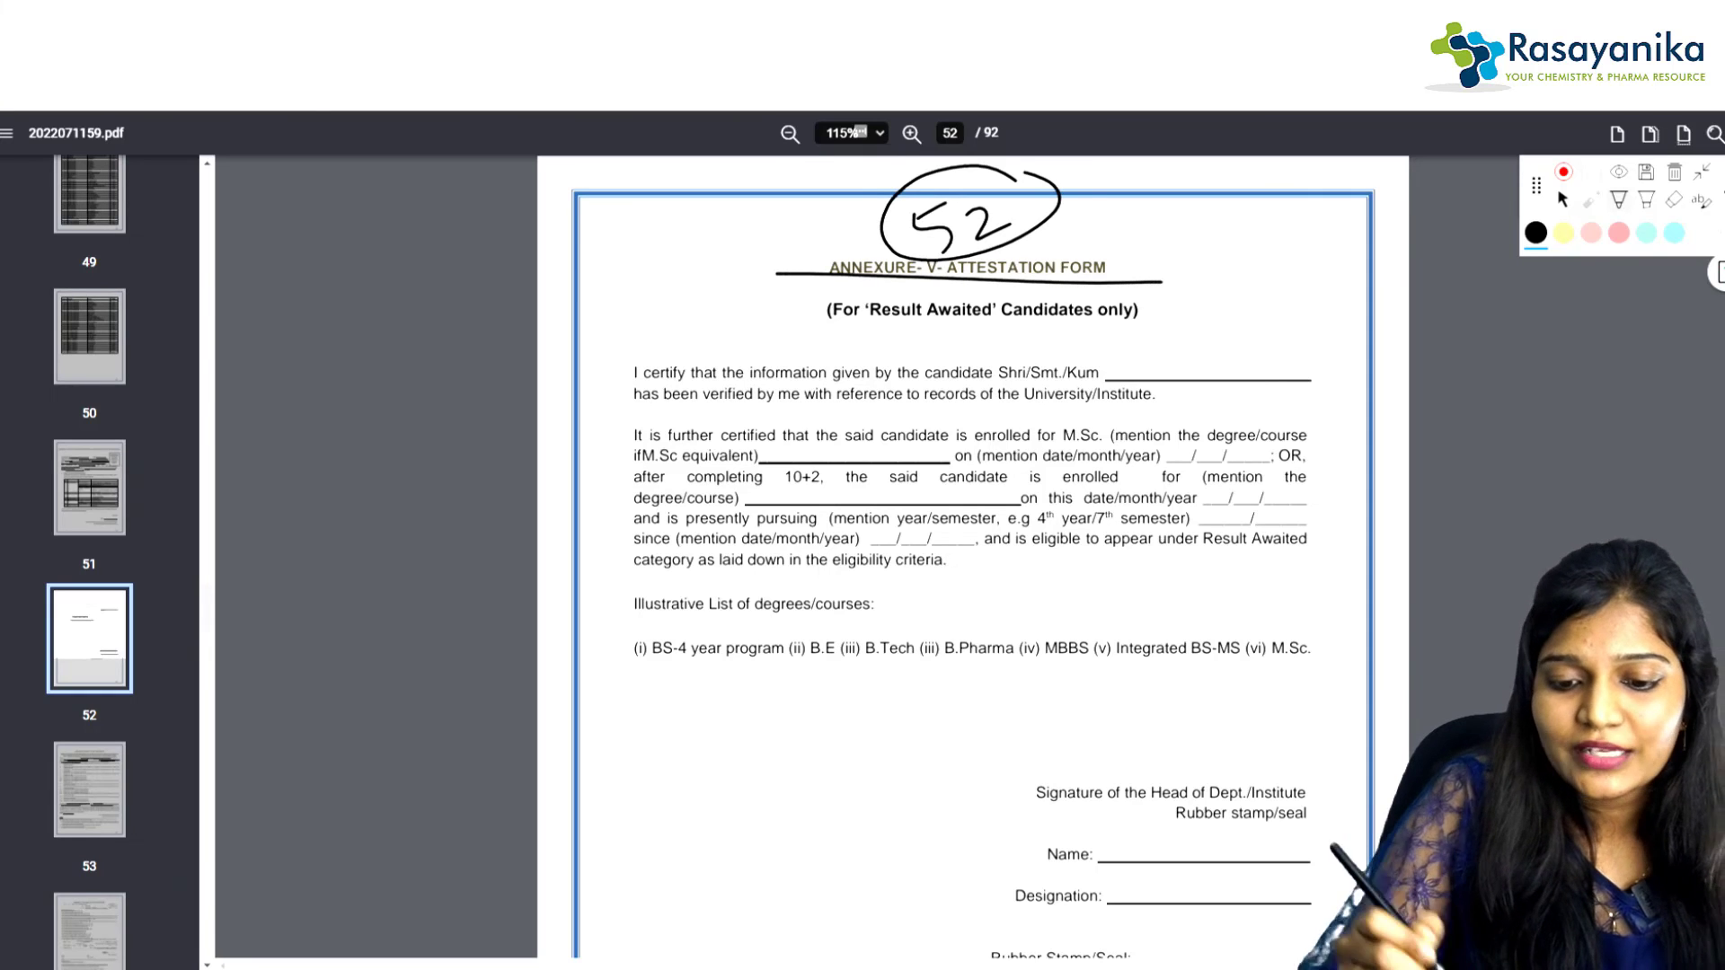
pyautogui.moveTo(1258, 739)
pyautogui.mouseDown()
pyautogui.moveTo(1102, 726)
pyautogui.moveTo(1164, 849)
pyautogui.moveTo(1337, 751)
pyautogui.moveTo(1128, 730)
pyautogui.mouseUp()
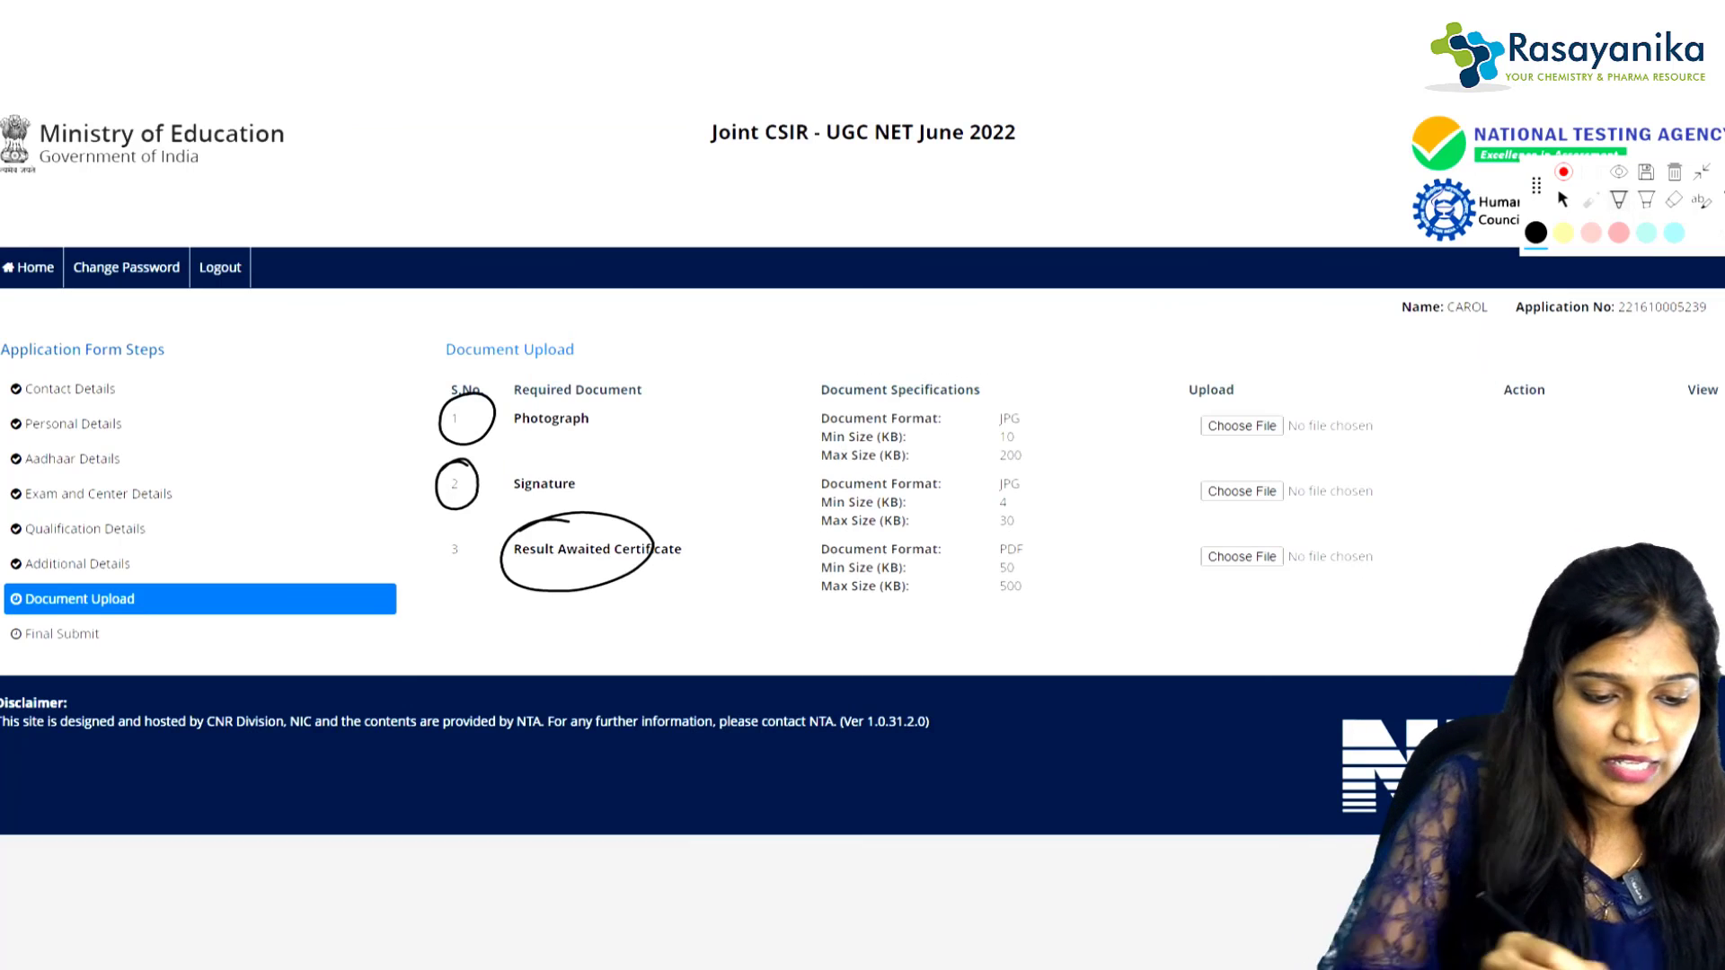
# Step: Bracket the Photograph and Signature JPG and certificate PDF size specifications, then go to Final Submit
pyautogui.moveTo(1061, 404); pyautogui.dragTo(1053, 476)
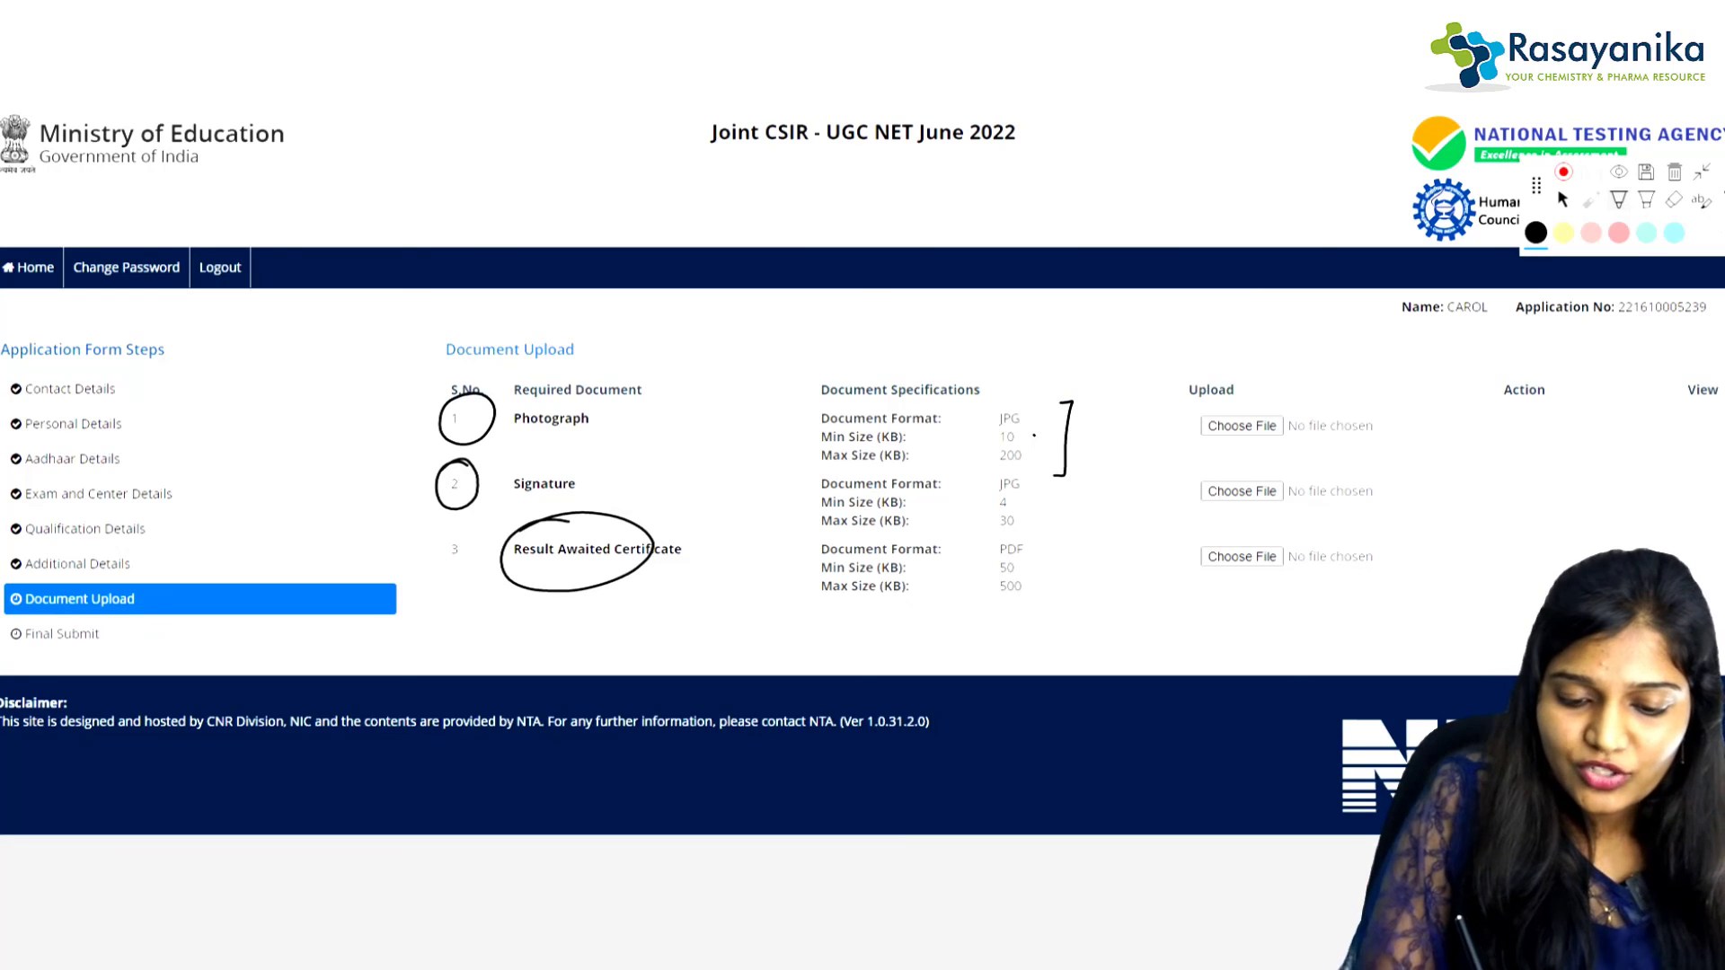
pyautogui.moveTo(1060, 474)
pyautogui.mouseDown()
pyautogui.moveTo(1037, 537)
pyautogui.moveTo(1059, 562)
pyautogui.moveTo(1056, 605)
pyautogui.mouseUp()
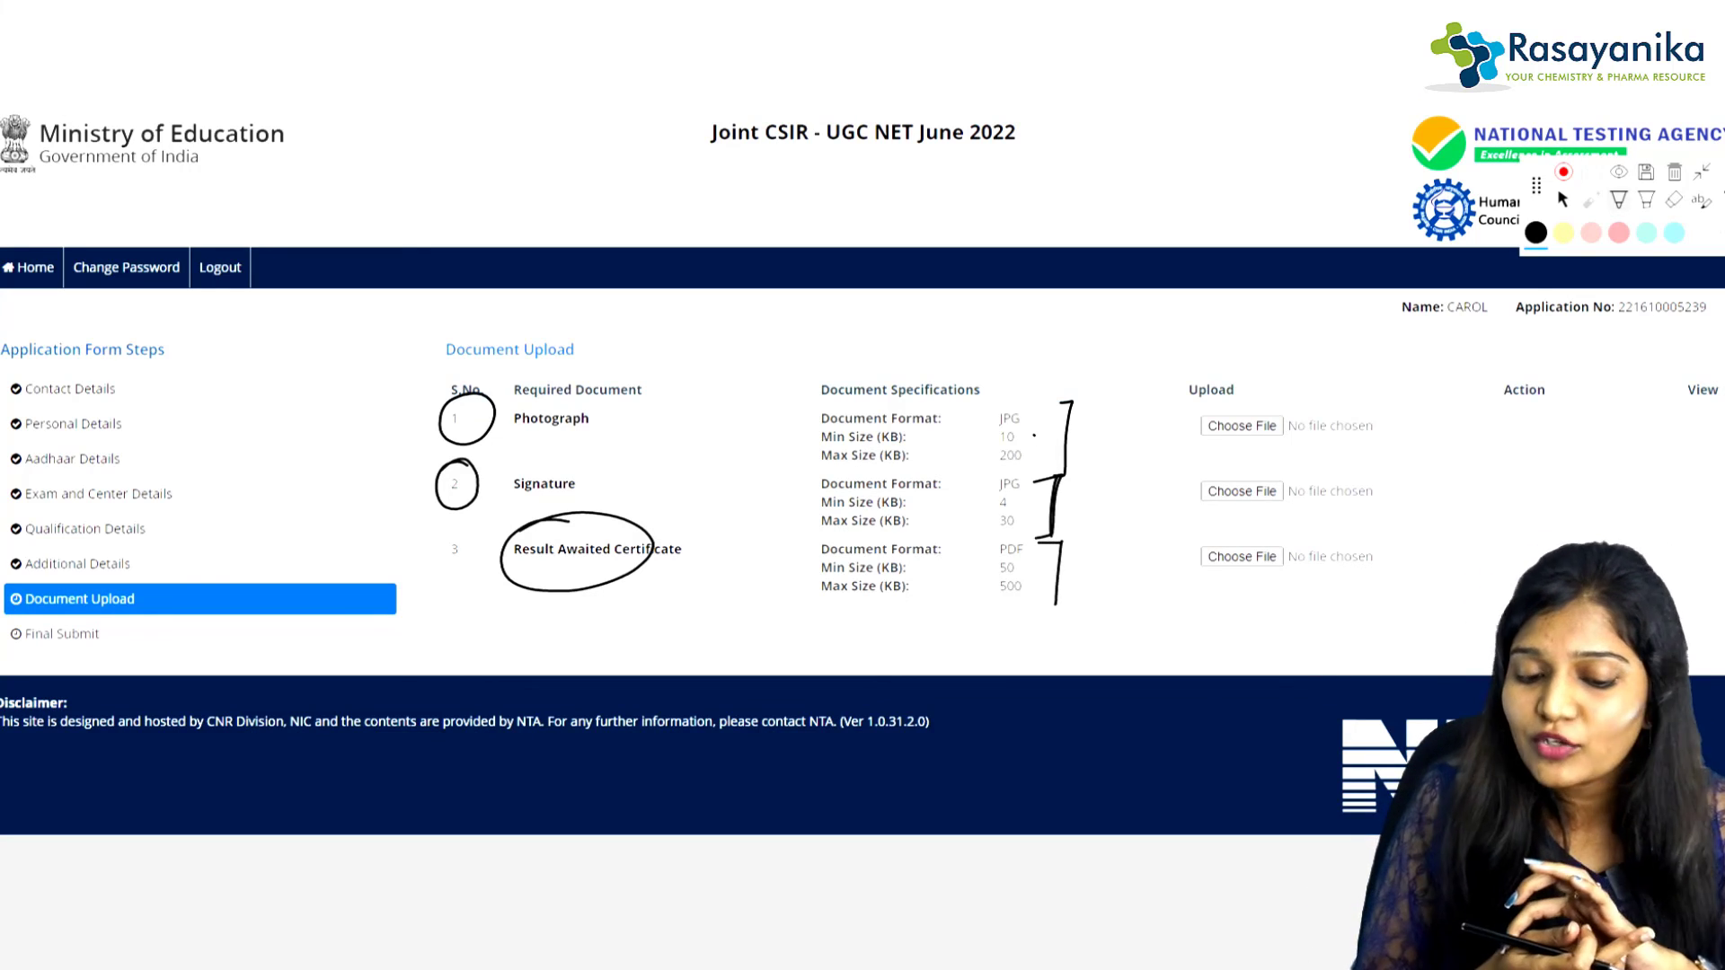
pyautogui.moveTo(1040, 569)
pyautogui.mouseDown()
pyautogui.moveTo(1081, 548)
pyautogui.moveTo(1074, 580)
pyautogui.mouseUp()
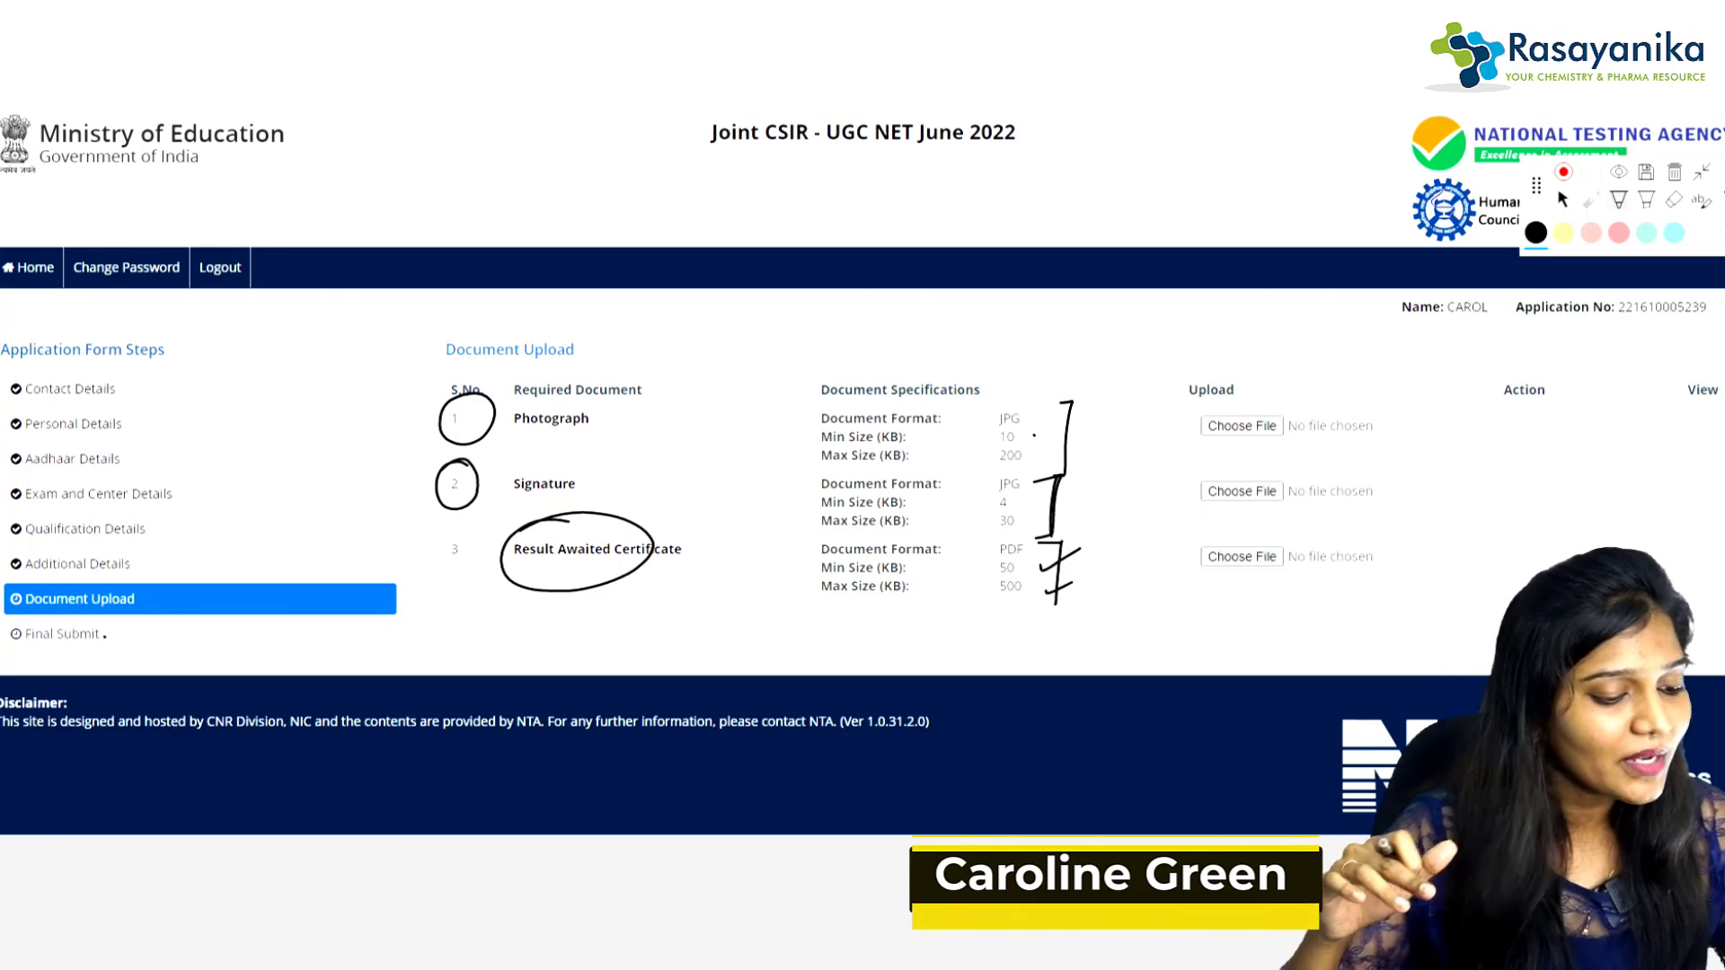
pyautogui.click(104, 635)
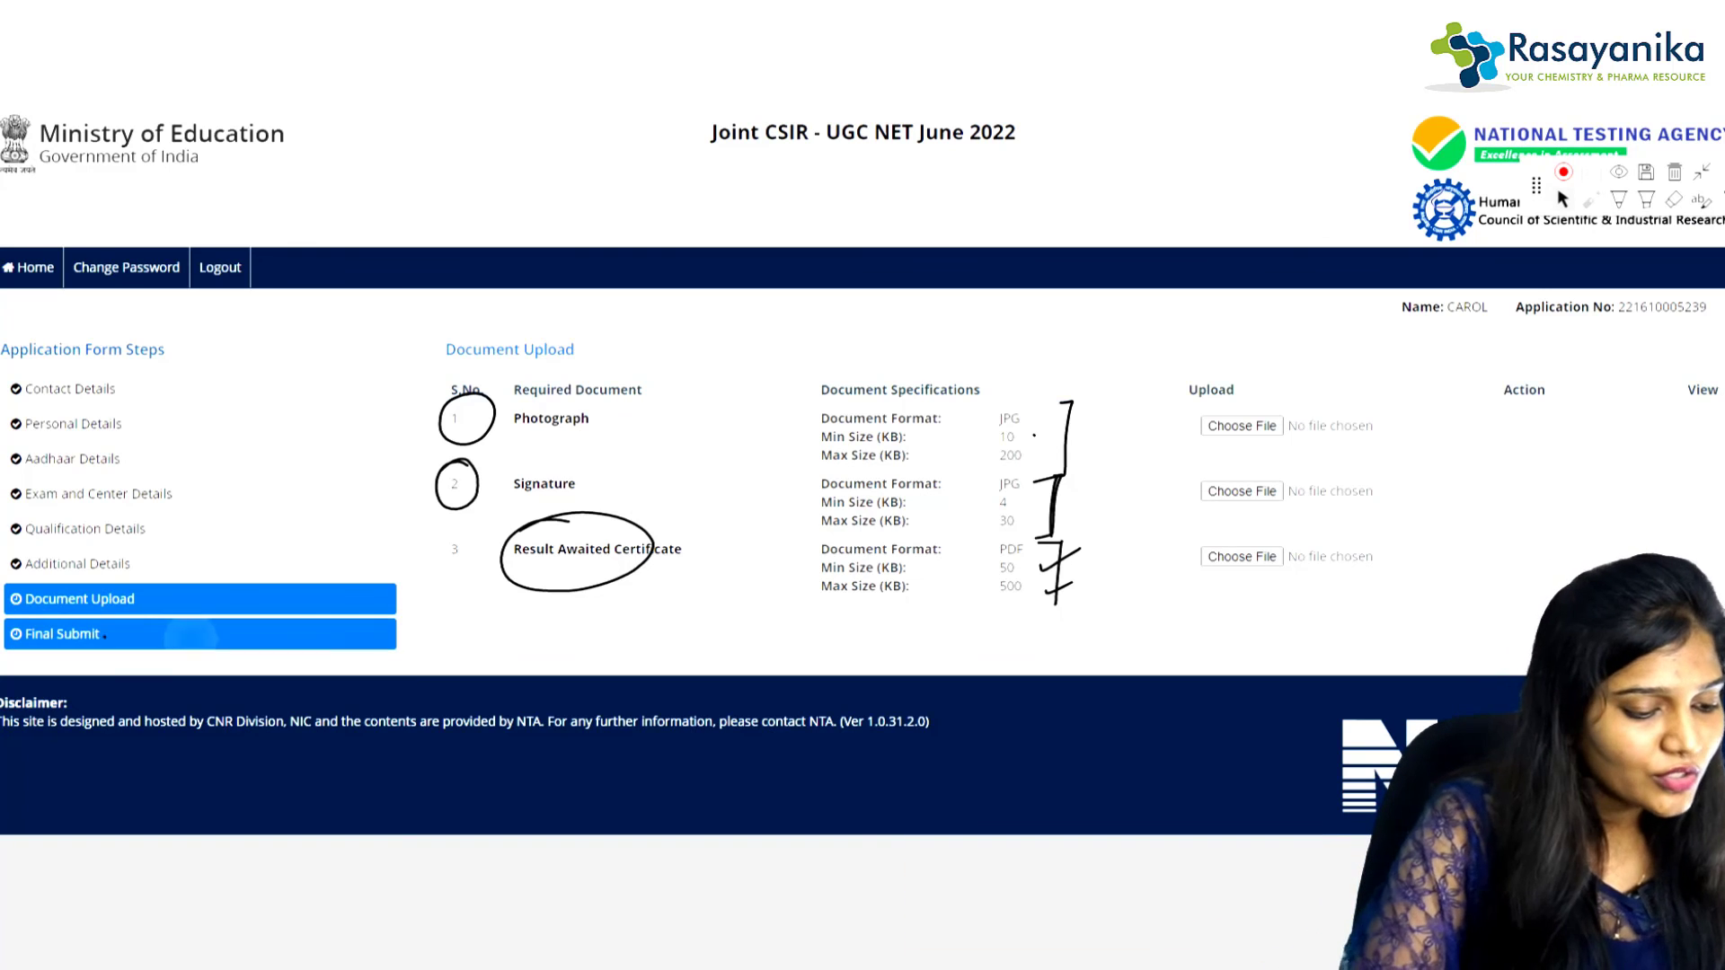